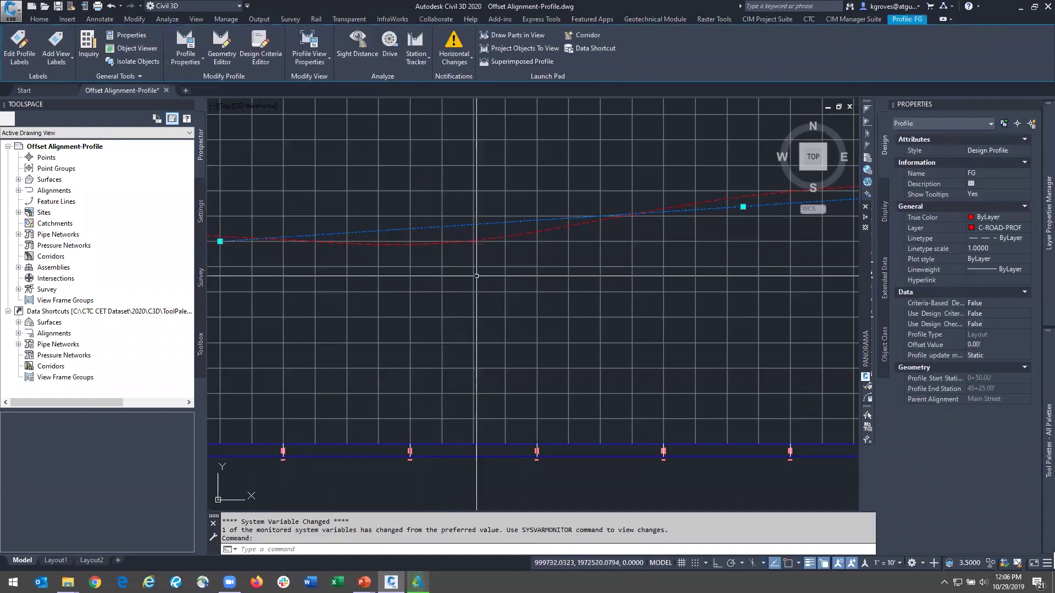
Step: Clear the FG profile selection, then select the Main Street alignment and examine its course across the surface in plan
{"action": "scroll", "coordinate": [582, 300], "scroll_direction": "down", "scroll_amount": 5}
{"action": "scroll", "coordinate": [641, 349], "scroll_direction": "down", "scroll_amount": 3}
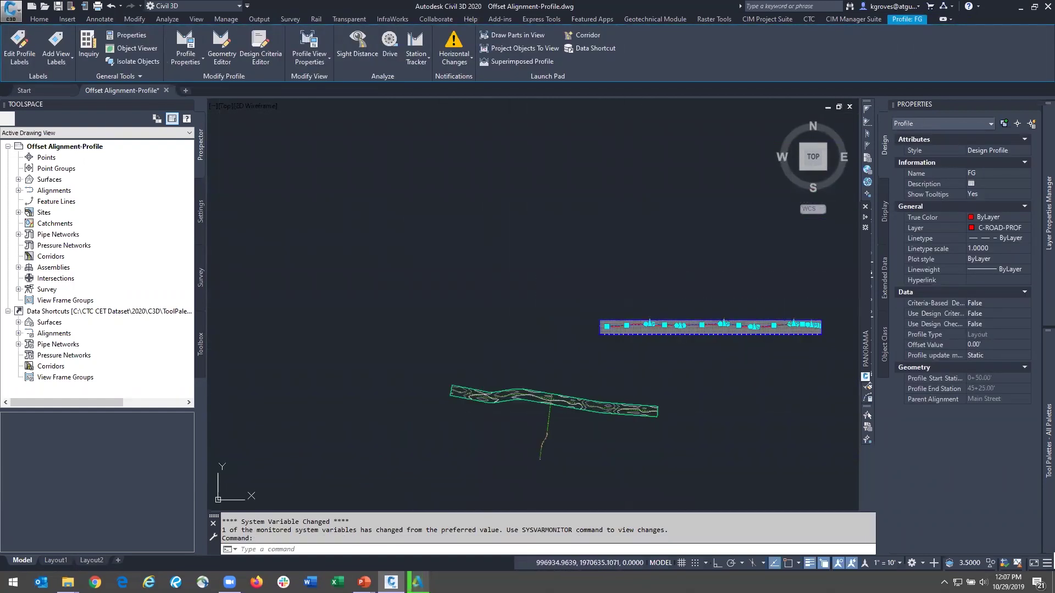
{"action": "key", "text": "Escape"}
{"action": "scroll", "coordinate": [520, 405], "scroll_direction": "up", "scroll_amount": 6}
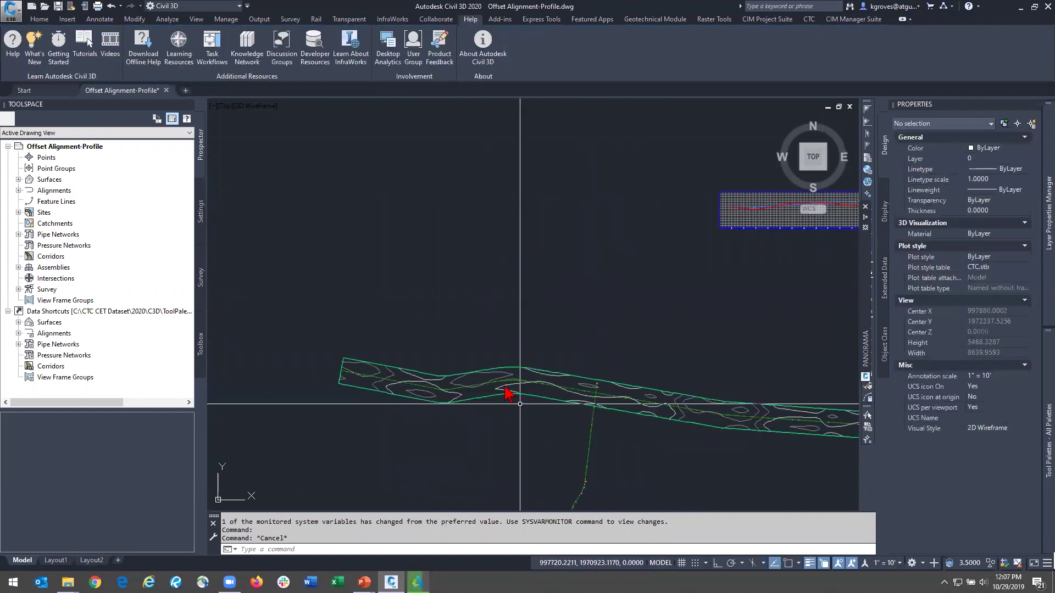
{"action": "scroll", "coordinate": [484, 363], "scroll_direction": "up", "scroll_amount": 4}
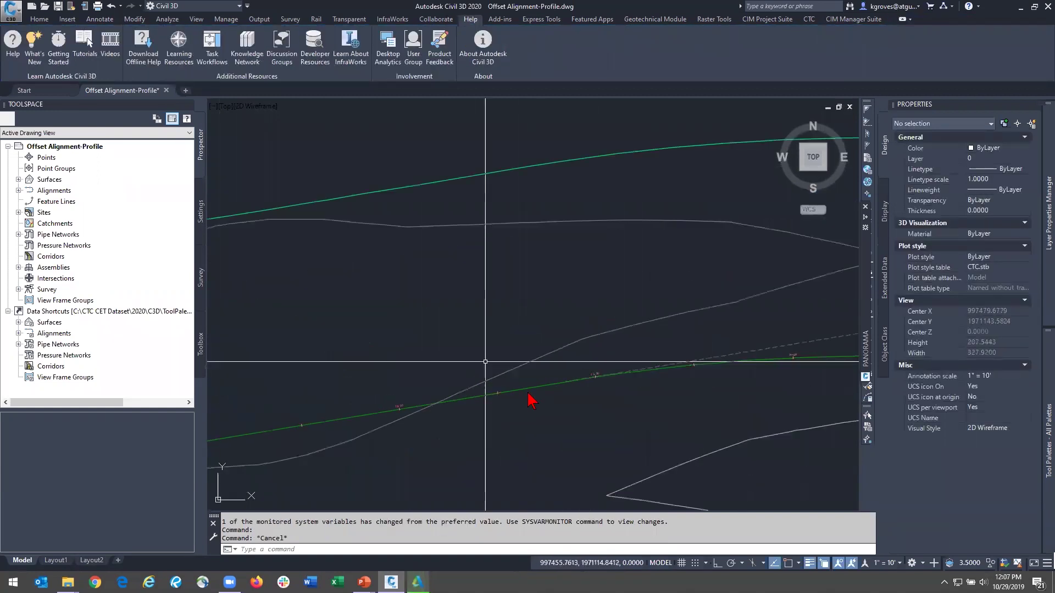
{"action": "scroll", "coordinate": [536, 396], "scroll_direction": "down", "scroll_amount": 2}
{"action": "scroll", "coordinate": [536, 396], "scroll_direction": "up", "scroll_amount": 2}
{"action": "left_click", "coordinate": [537, 394]}
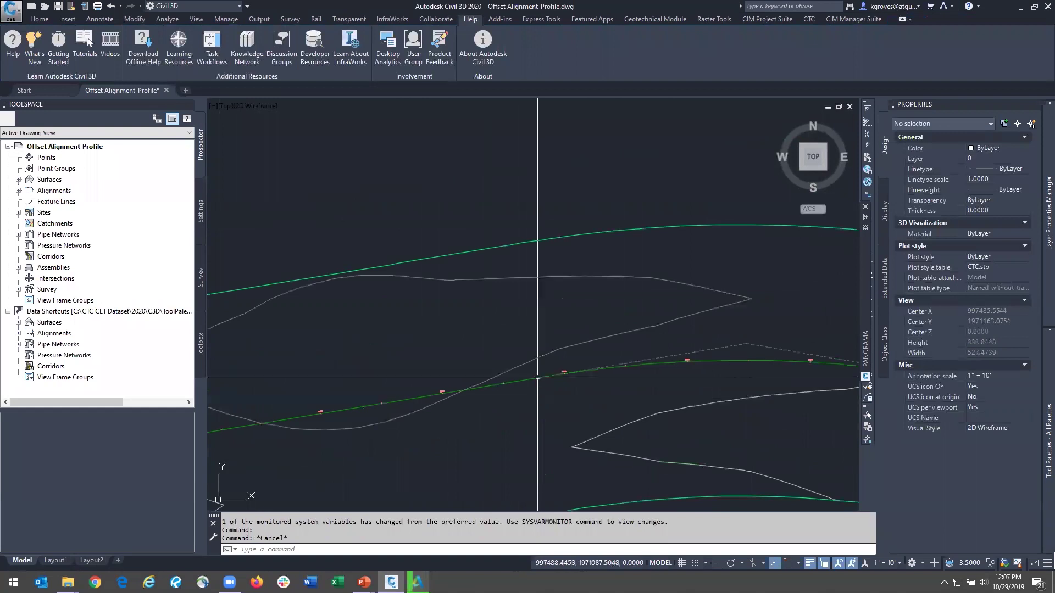
{"action": "scroll", "coordinate": [536, 398], "scroll_direction": "up", "scroll_amount": 1}
{"action": "scroll", "coordinate": [536, 398], "scroll_direction": "down", "scroll_amount": 5}
{"action": "mouse_move", "coordinate": [271, 366]}
{"action": "middle_mouse_down"}
{"action": "mouse_move", "coordinate": [455, 366]}
{"action": "mouse_move", "coordinate": [345, 340]}
{"action": "middle_mouse_up"}
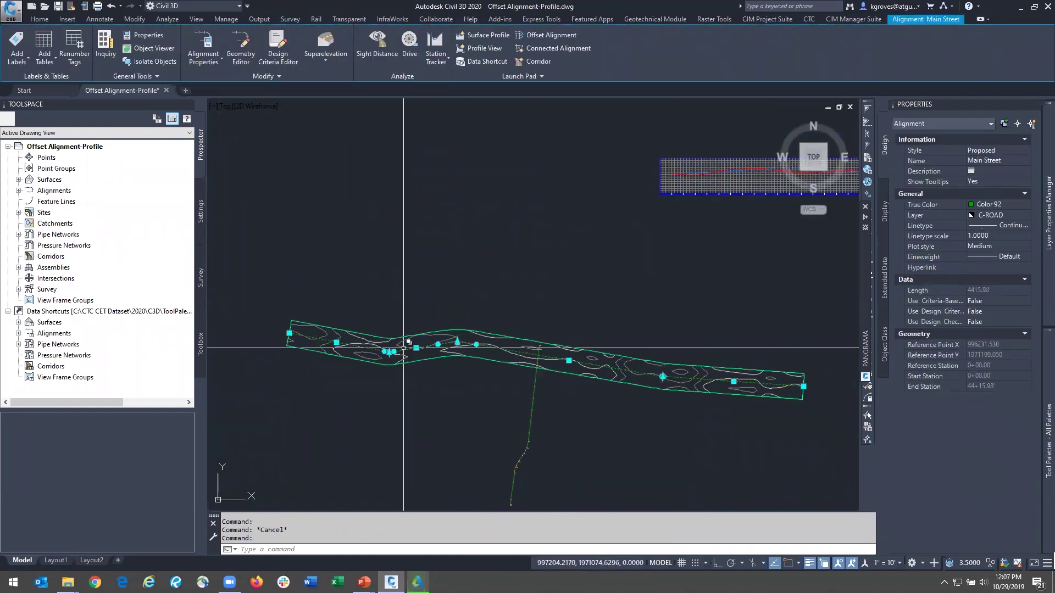
{"action": "scroll", "coordinate": [389, 348], "scroll_direction": "up", "scroll_amount": 3}
{"action": "scroll", "coordinate": [425, 348], "scroll_direction": "down", "scroll_amount": 2}
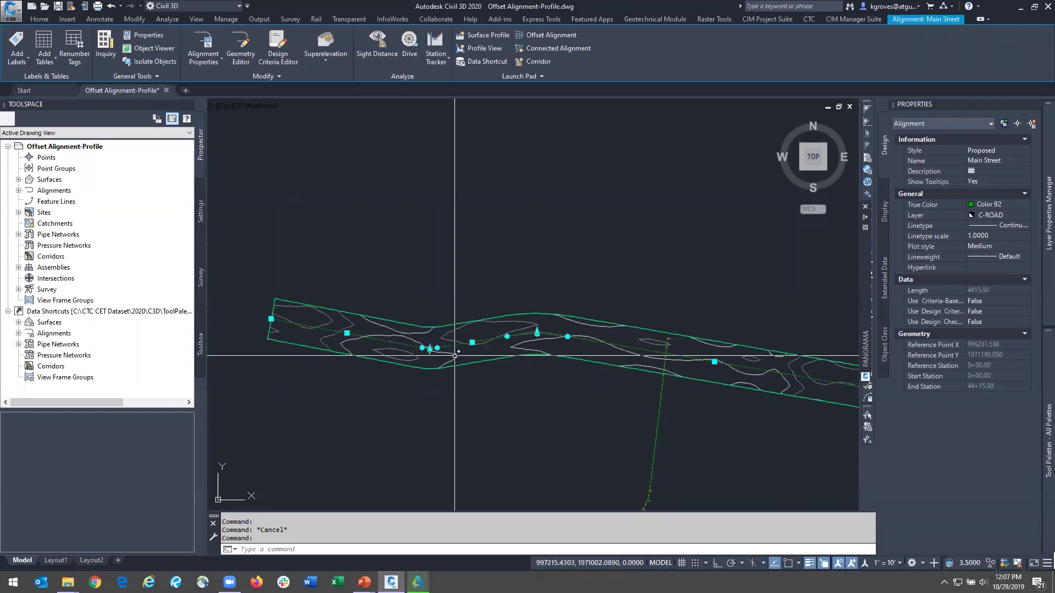
{"action": "mouse_move", "coordinate": [579, 365]}
{"action": "middle_mouse_down"}
{"action": "mouse_move", "coordinate": [414, 322]}
{"action": "mouse_move", "coordinate": [632, 341]}
{"action": "mouse_move", "coordinate": [467, 344]}
{"action": "mouse_move", "coordinate": [589, 342]}
{"action": "middle_mouse_up"}
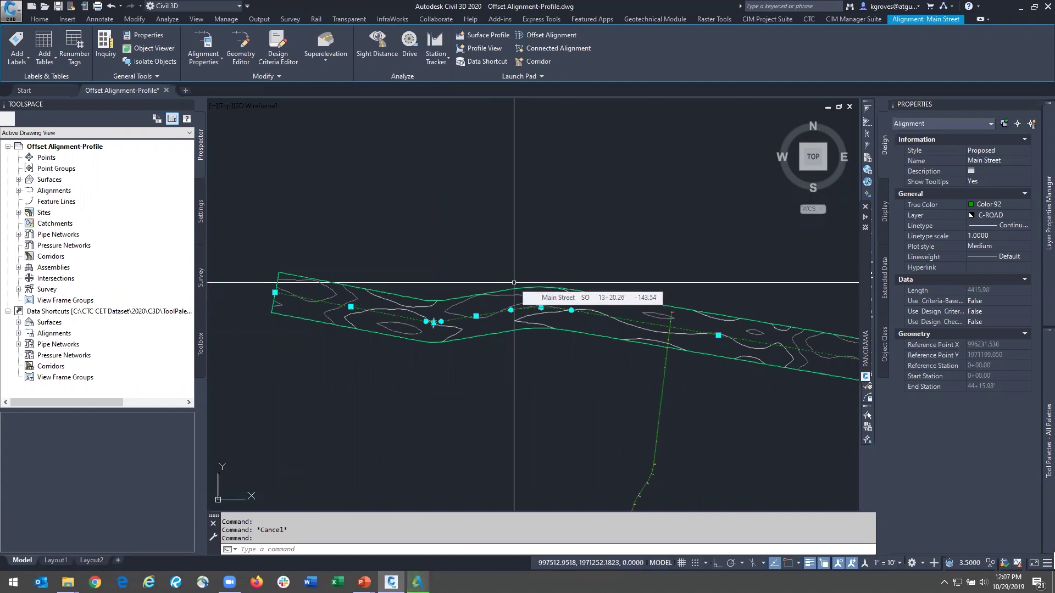
{"action": "mouse_move", "coordinate": [440, 305]}
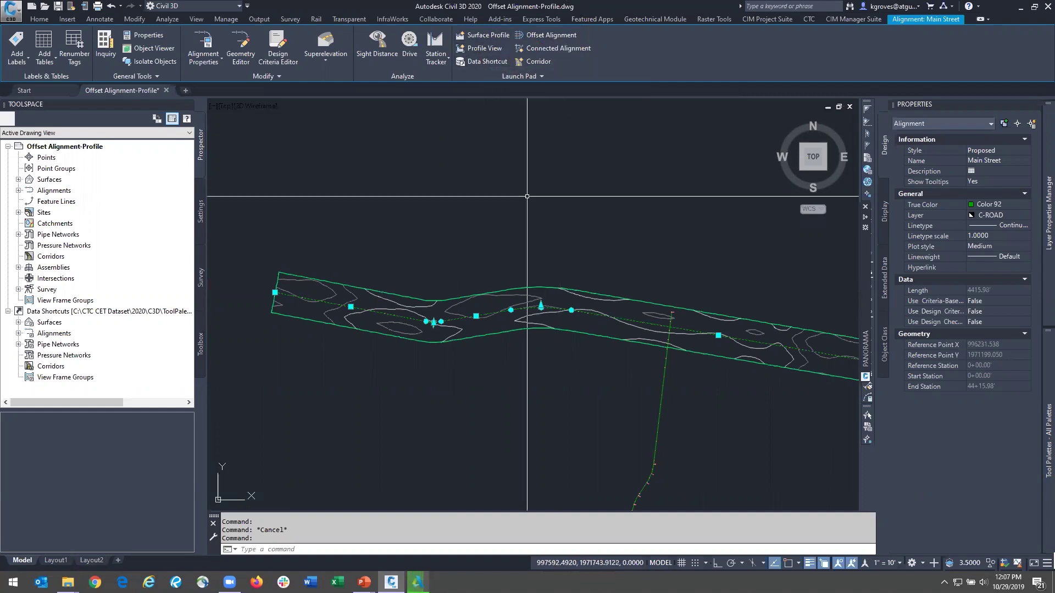
{"action": "key", "text": "Escape"}
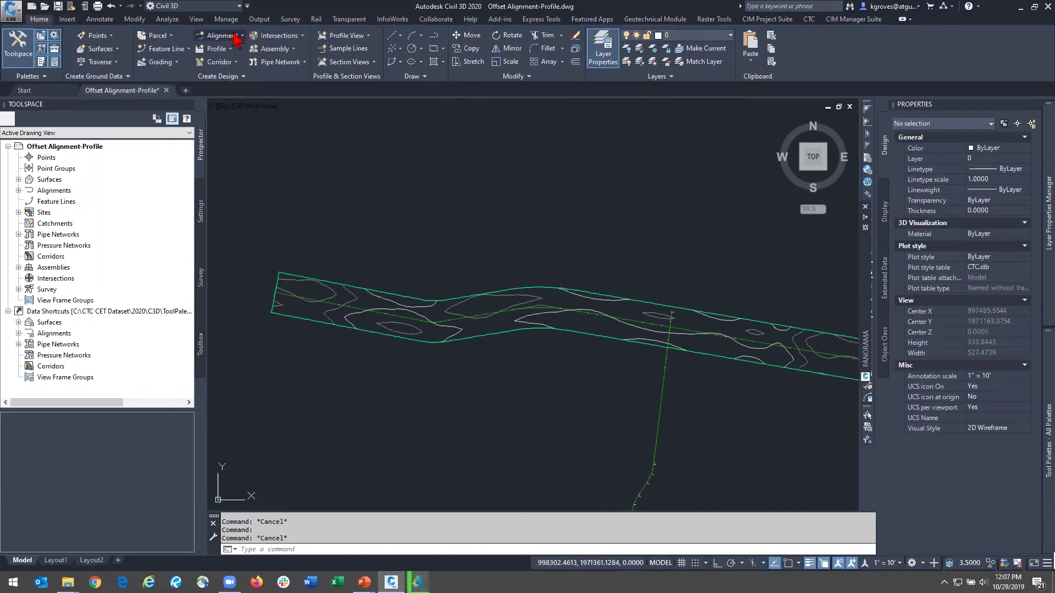
Step: Start creating offset alignments from the Main Street alignment
{"action": "left_click", "coordinate": [222, 35]}
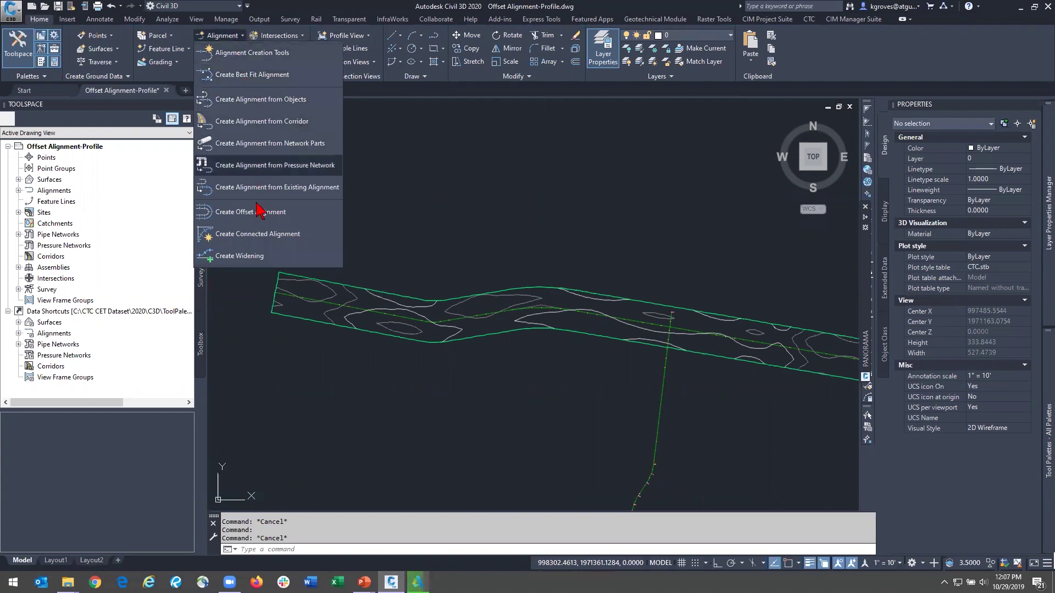
{"action": "left_click", "coordinate": [311, 212]}
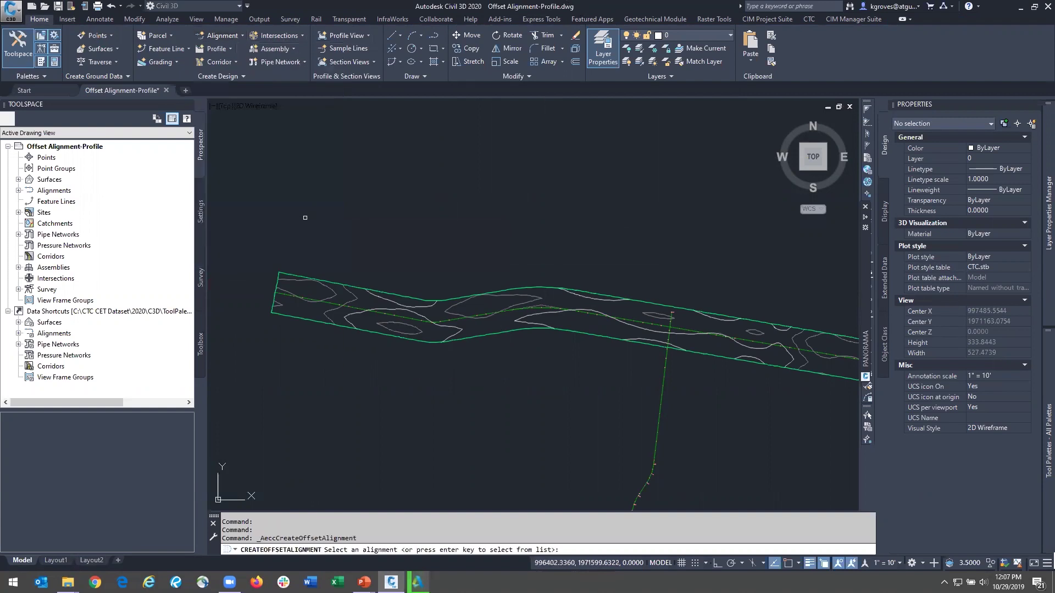
{"action": "scroll", "coordinate": [455, 311], "scroll_direction": "up", "scroll_amount": 5}
{"action": "left_click", "coordinate": [455, 311]}
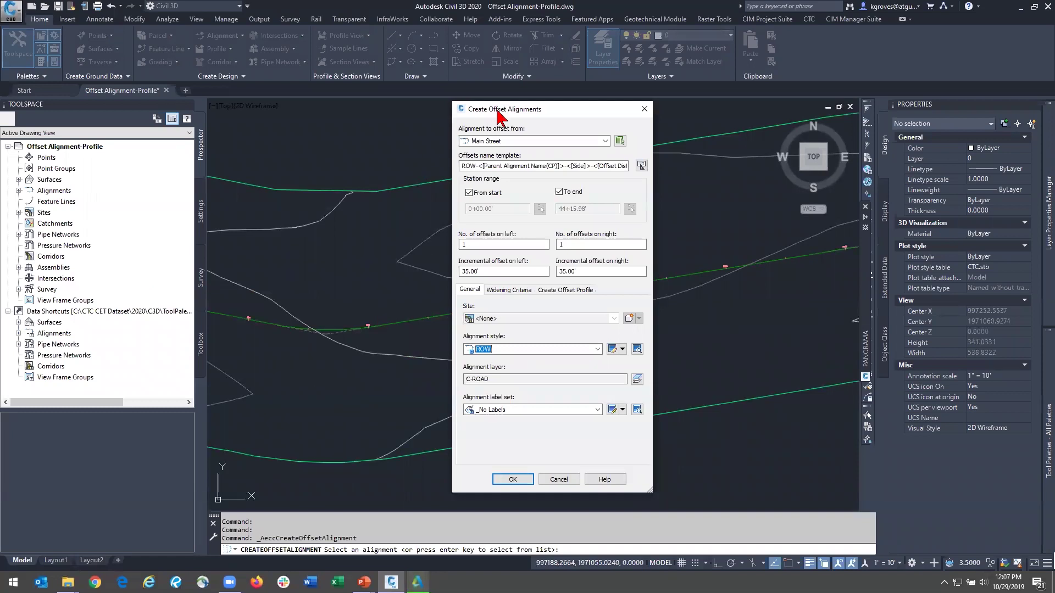
{"action": "left_click_drag", "start_coordinate": [499, 114], "coordinate": [529, 84]}
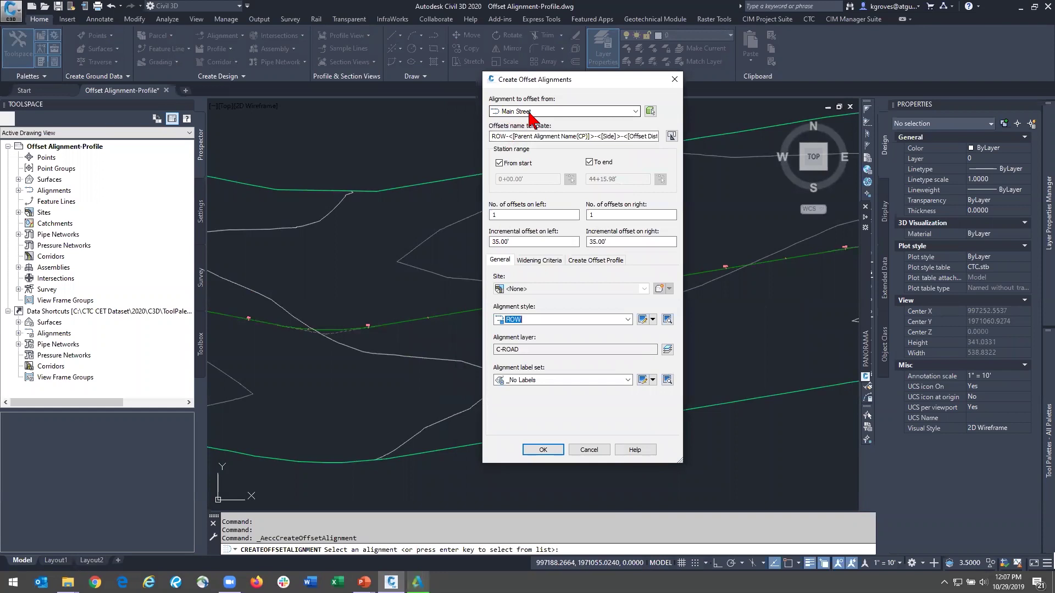
Step: Open the offsets name template for editing and clear its existing name
{"action": "left_click_drag", "start_coordinate": [492, 136], "coordinate": [671, 137]}
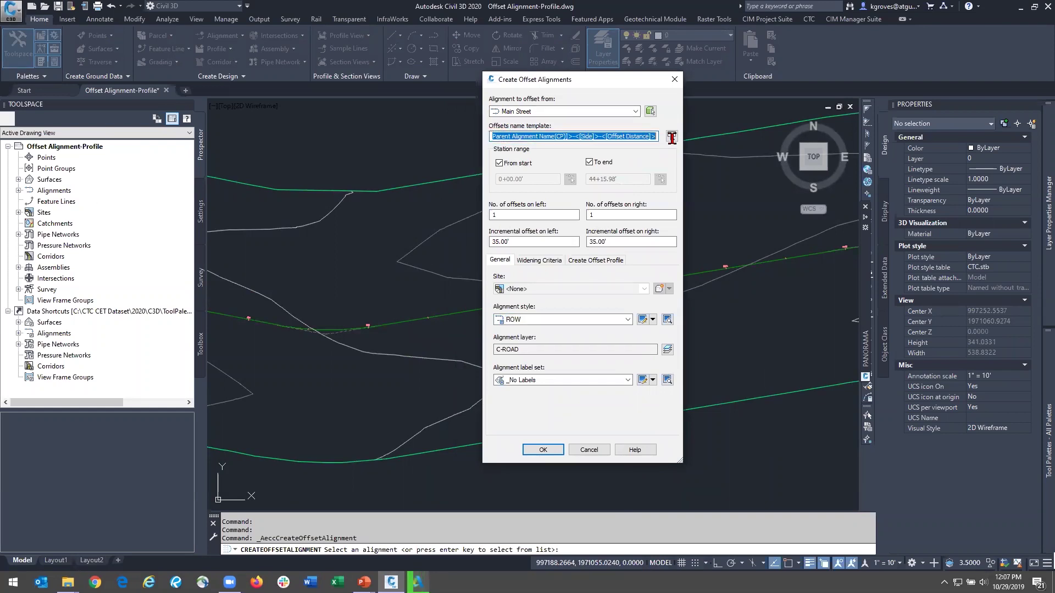
{"action": "left_click", "coordinate": [561, 137]}
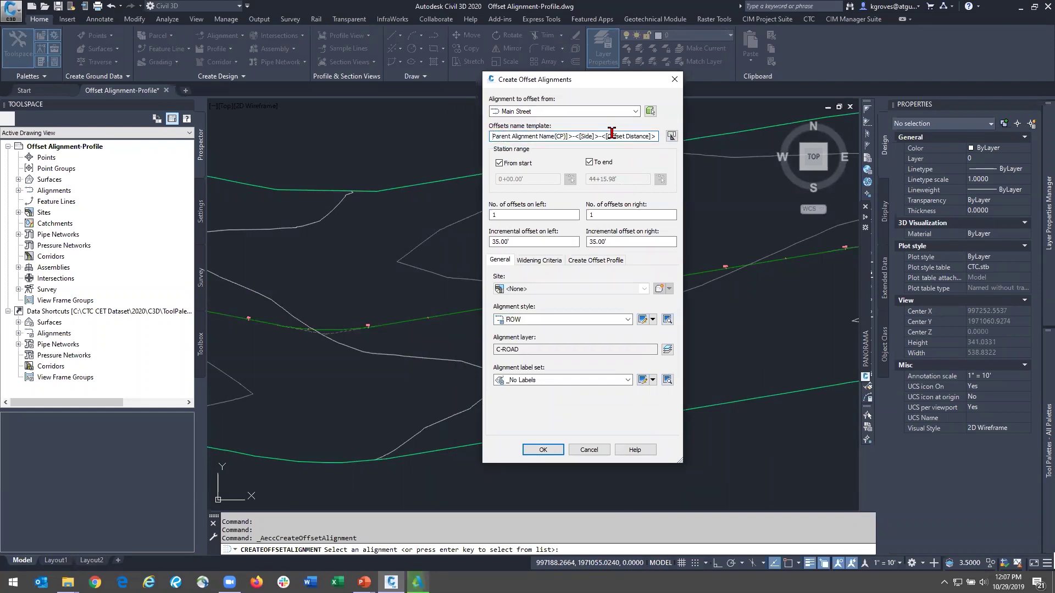
{"action": "left_click_drag", "start_coordinate": [655, 136], "coordinate": [450, 132]}
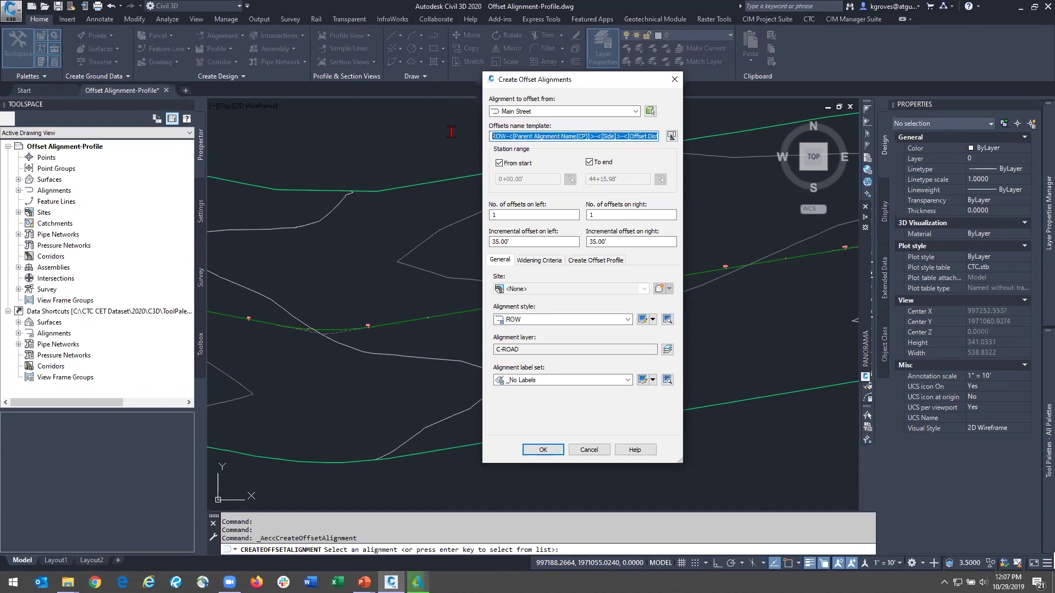
{"action": "left_click", "coordinate": [508, 136]}
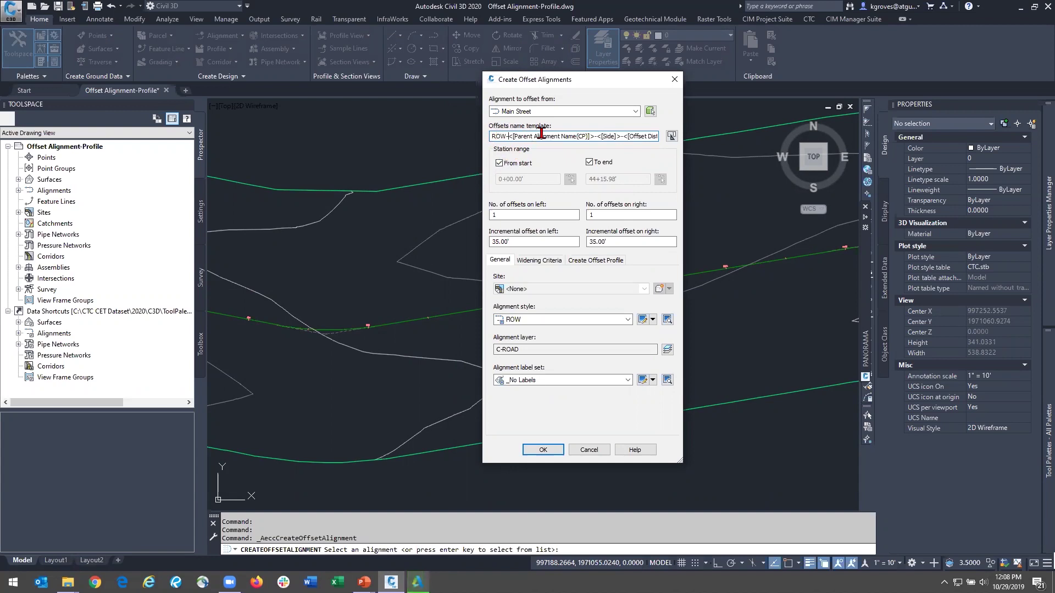
{"action": "left_click", "coordinate": [672, 136]}
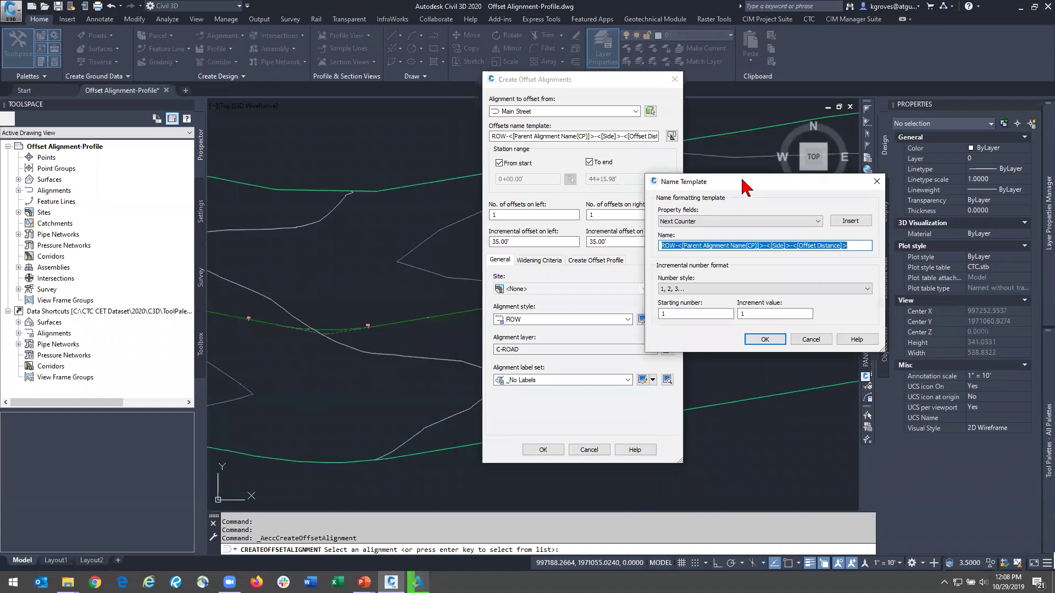
{"action": "left_click_drag", "start_coordinate": [742, 180], "coordinate": [705, 159]}
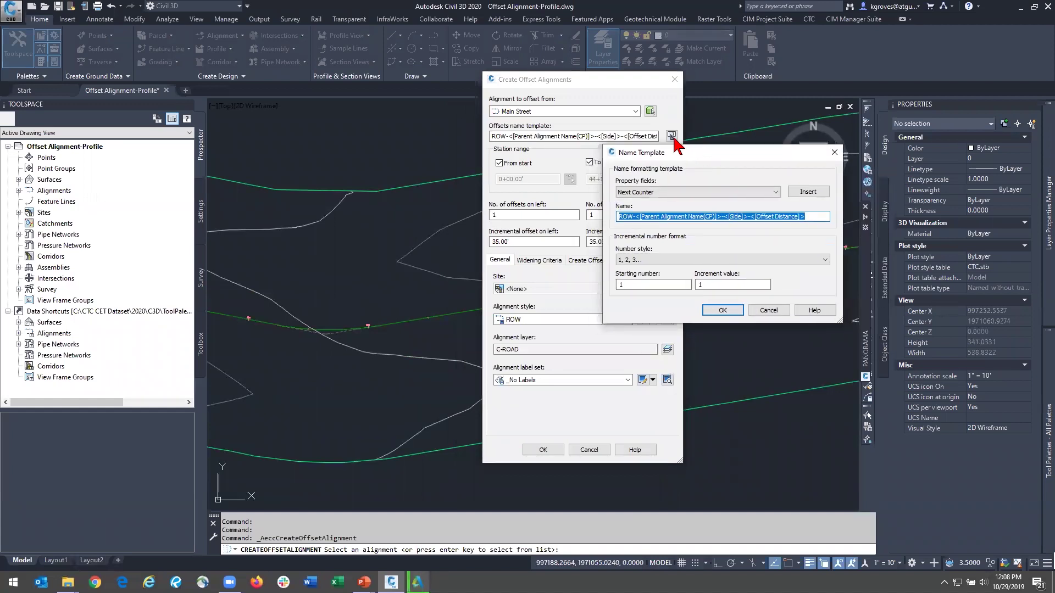
{"action": "left_click", "coordinate": [673, 137]}
{"action": "left_click", "coordinate": [804, 216]}
{"action": "left_click_drag", "start_coordinate": [803, 216], "coordinate": [626, 242]}
{"action": "key", "text": "Delete"}
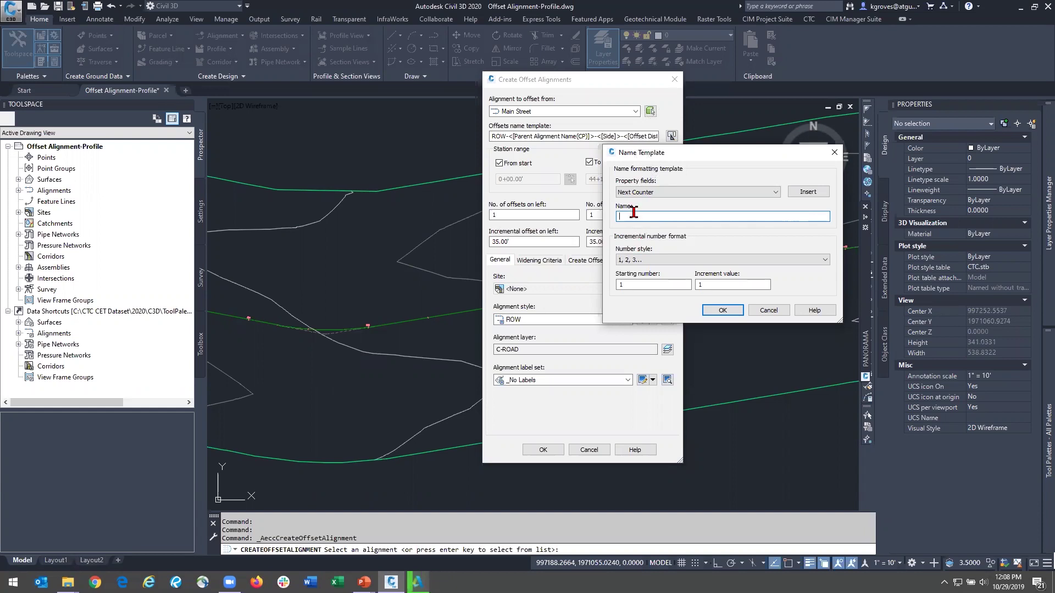
Step: Insert the Parent Alignment Name and Side property fields into the name template, separated by a hyphen
{"action": "left_click", "coordinate": [665, 193]}
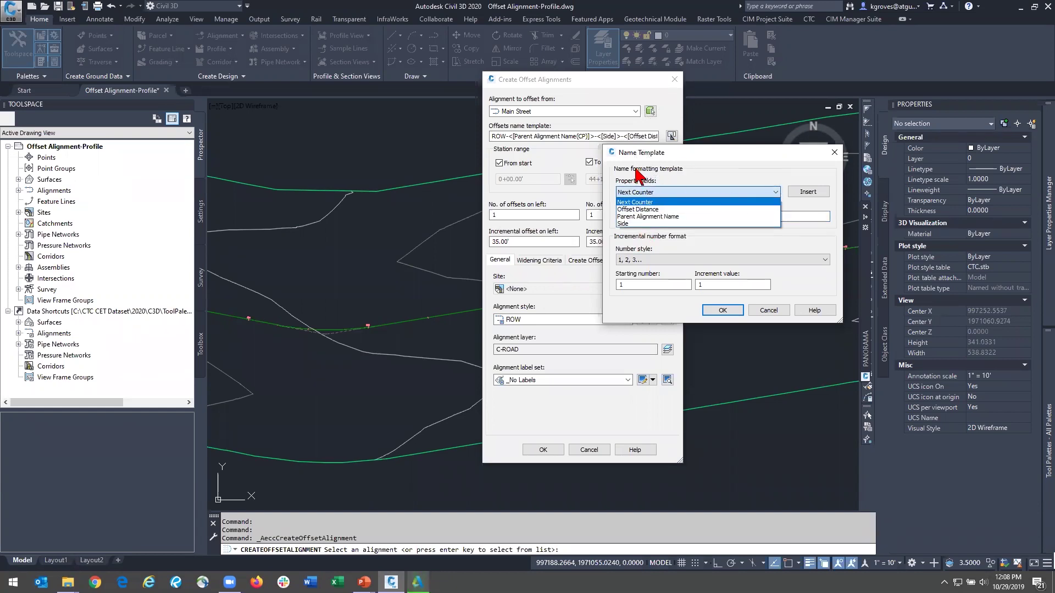
{"action": "left_click", "coordinate": [682, 217]}
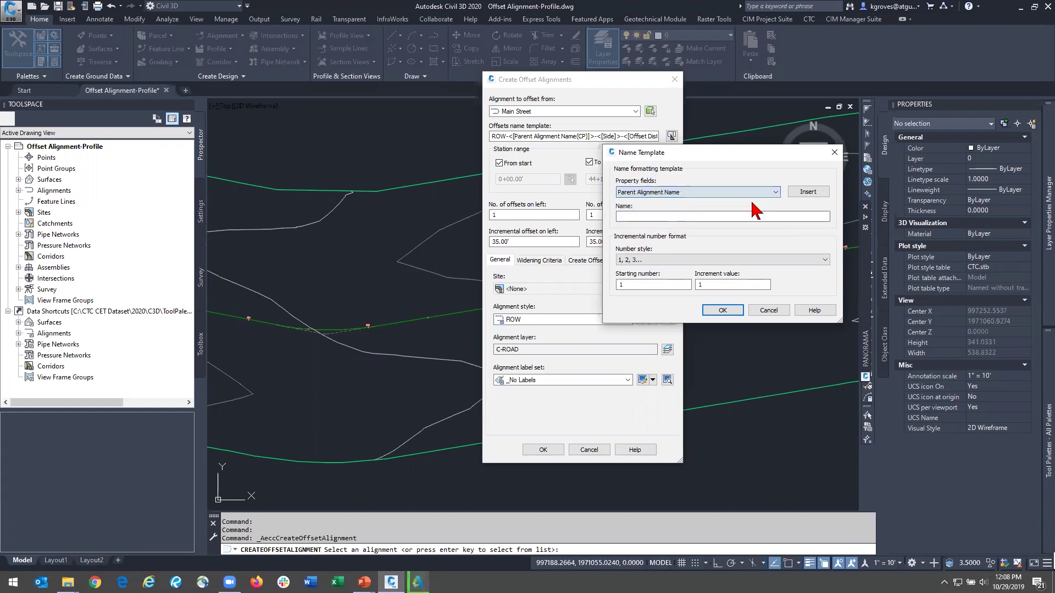
{"action": "left_click", "coordinate": [802, 192]}
{"action": "left_click", "coordinate": [731, 217]}
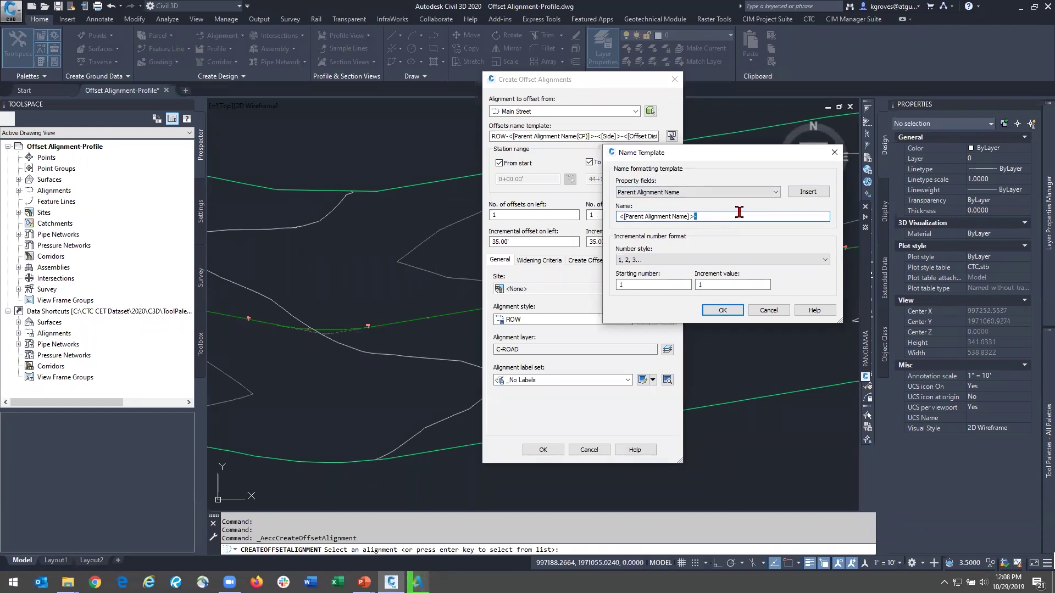
{"action": "left_click", "coordinate": [762, 192]}
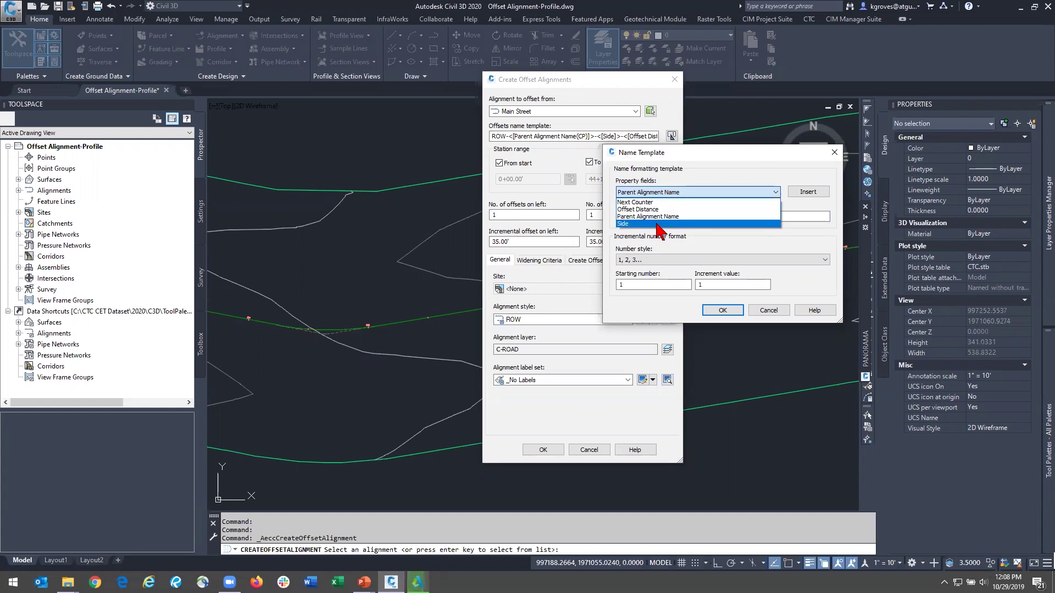
{"action": "left_click", "coordinate": [687, 224]}
{"action": "left_click", "coordinate": [775, 193]}
{"action": "left_click", "coordinate": [805, 217]}
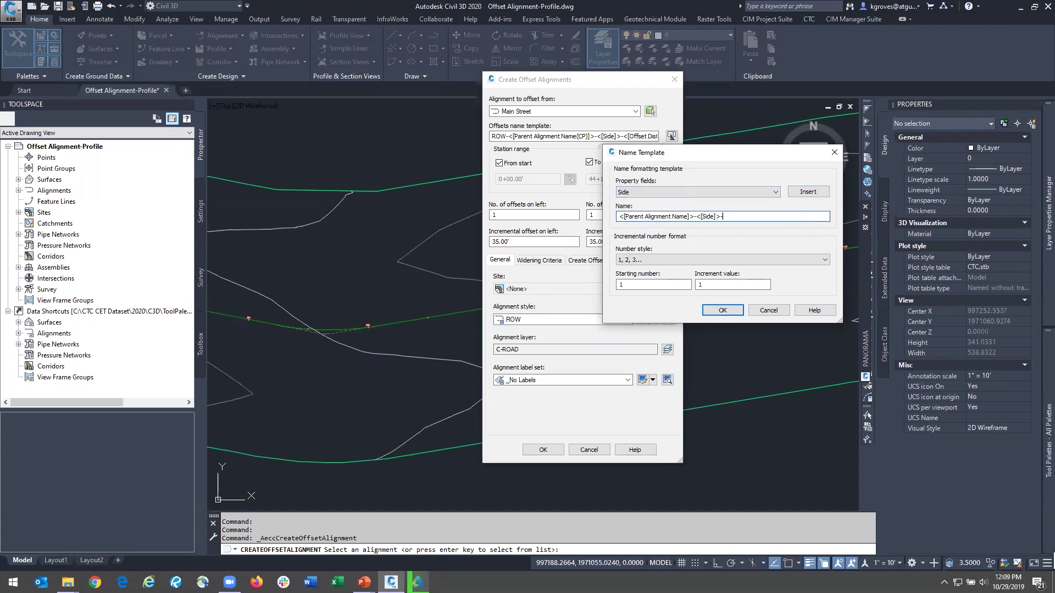
Step: End the name template with the Offset Distance field in parentheses, set off by a space after Side, and accept the template
{"action": "left_click", "coordinate": [733, 193]}
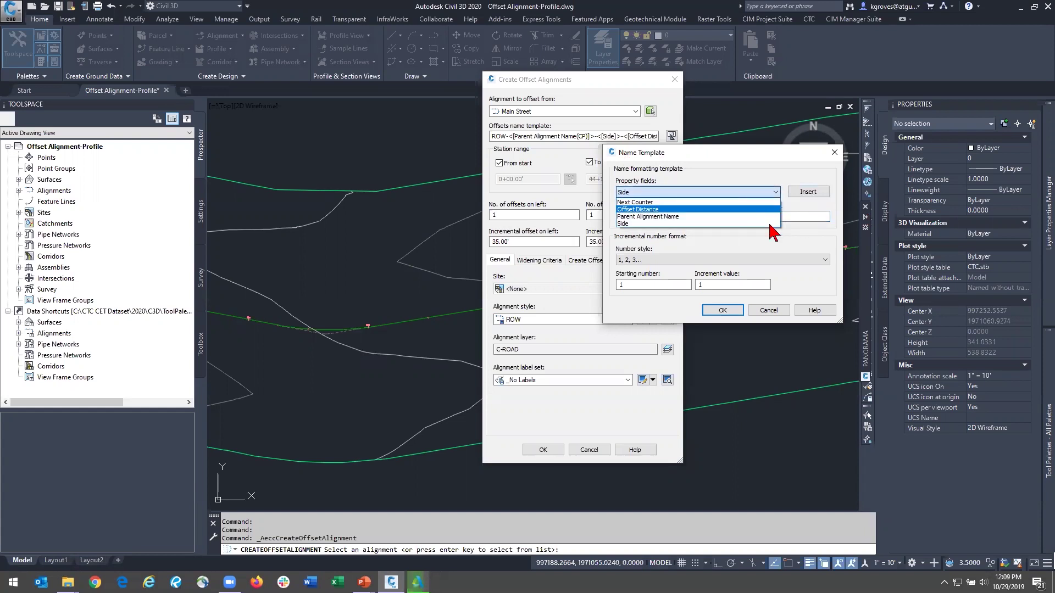
{"action": "left_click", "coordinate": [798, 217]}
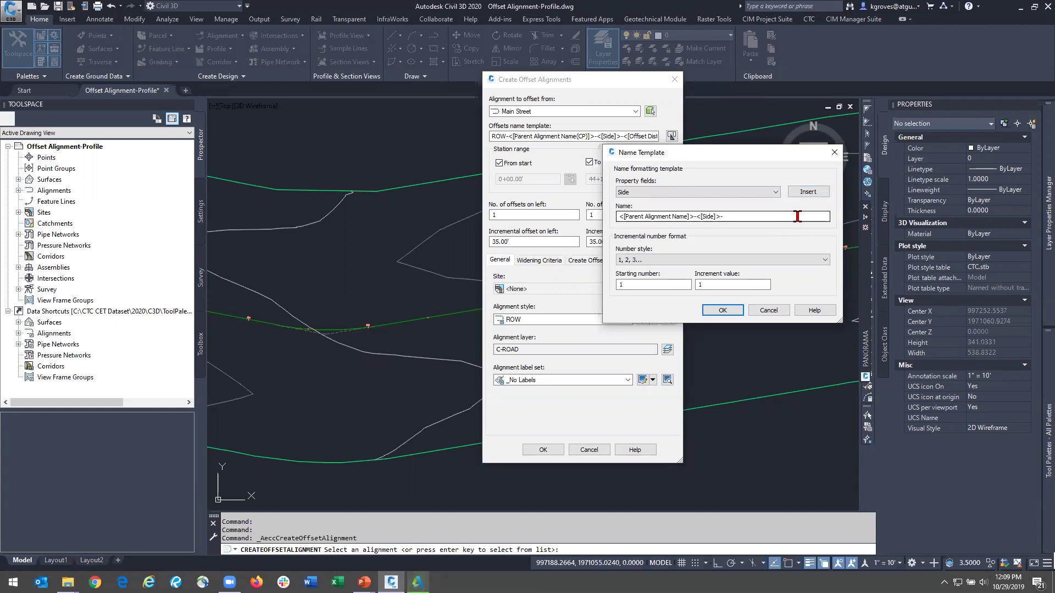
{"action": "left_click", "coordinate": [755, 216]}
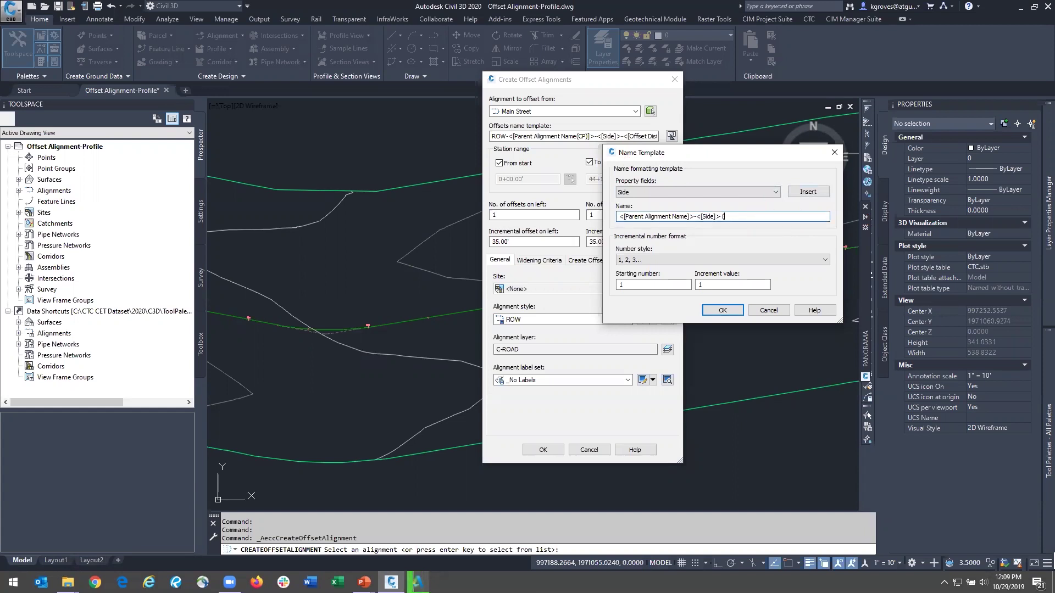
{"action": "left_click", "coordinate": [739, 192]}
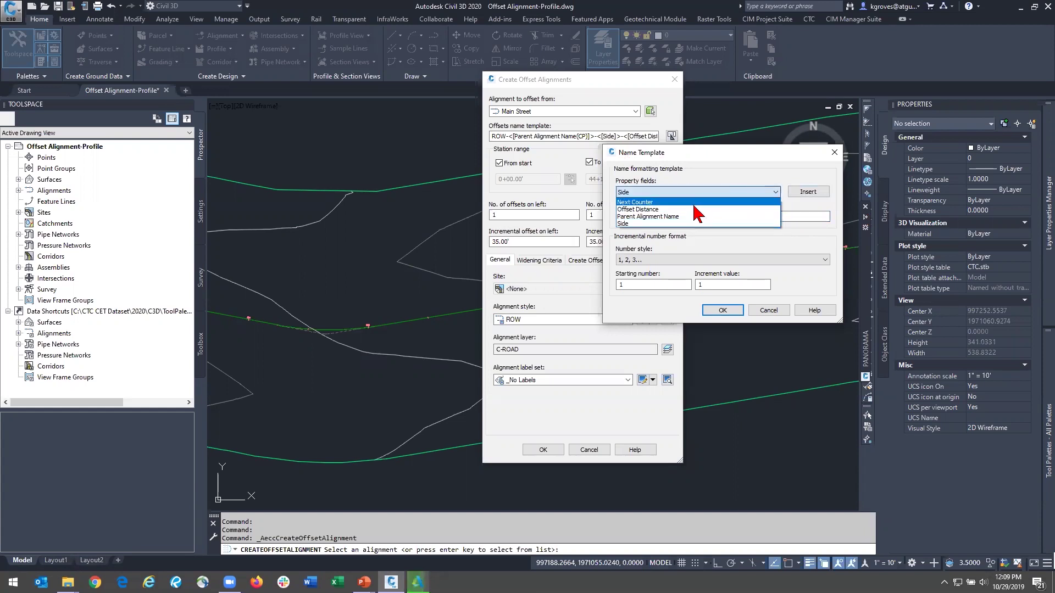
{"action": "left_click", "coordinate": [711, 210]}
{"action": "left_click", "coordinate": [825, 192]}
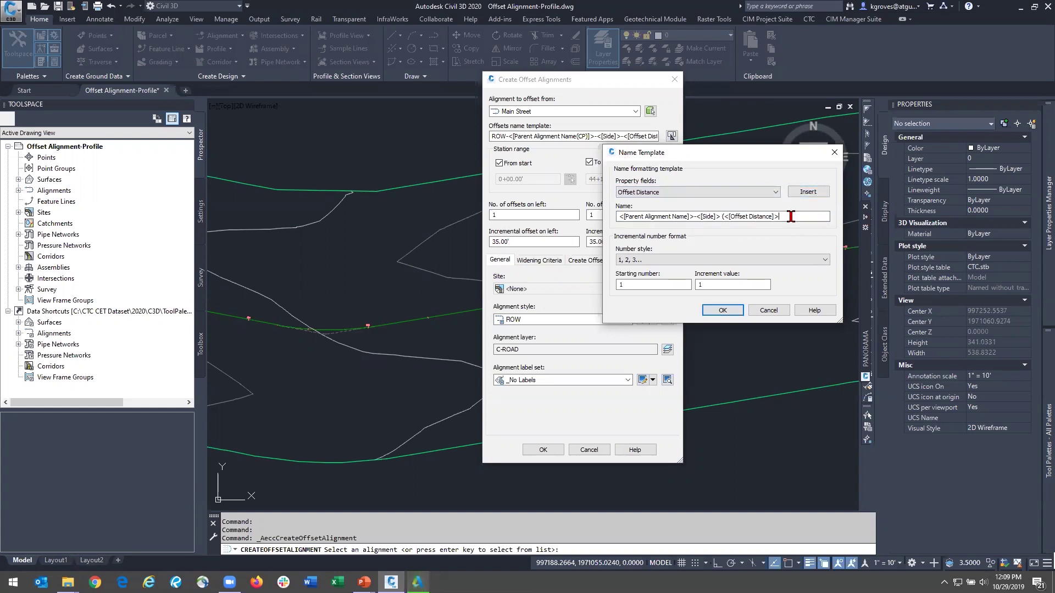
{"action": "left_click", "coordinate": [695, 192]}
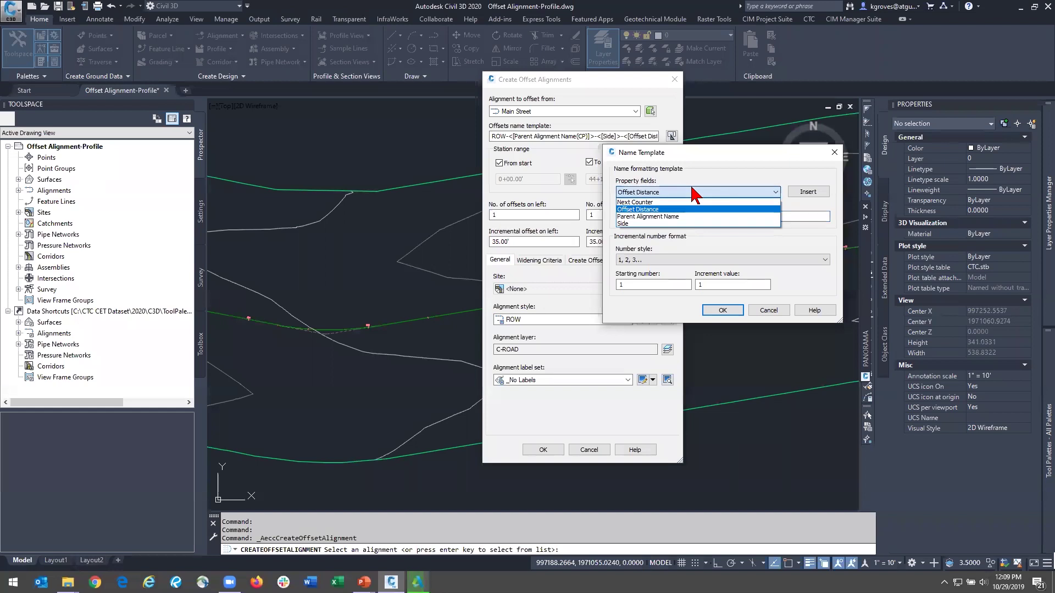
{"action": "left_click", "coordinate": [659, 209]}
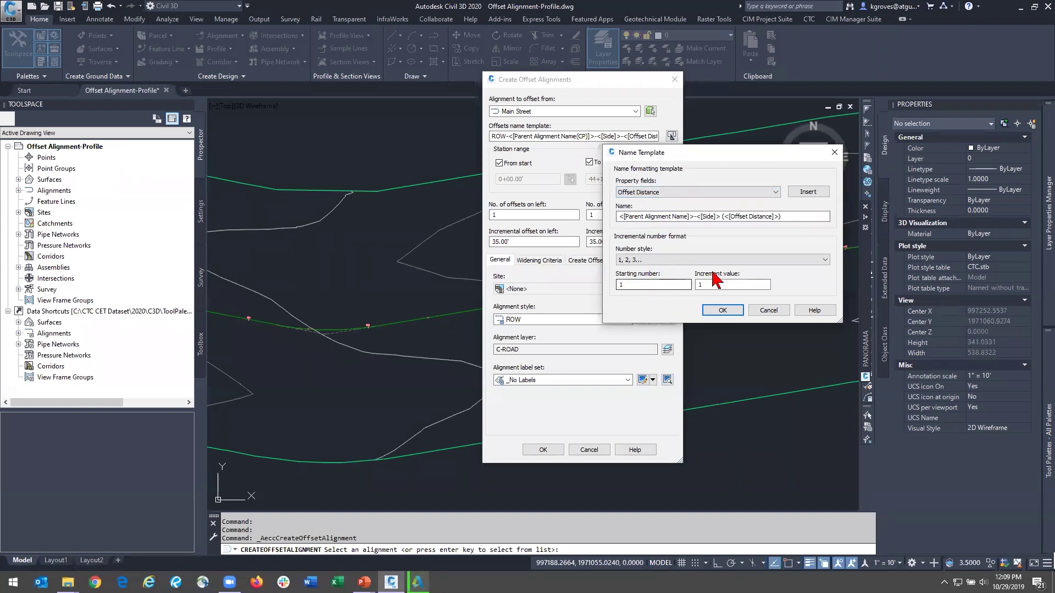
{"action": "left_click", "coordinate": [722, 310]}
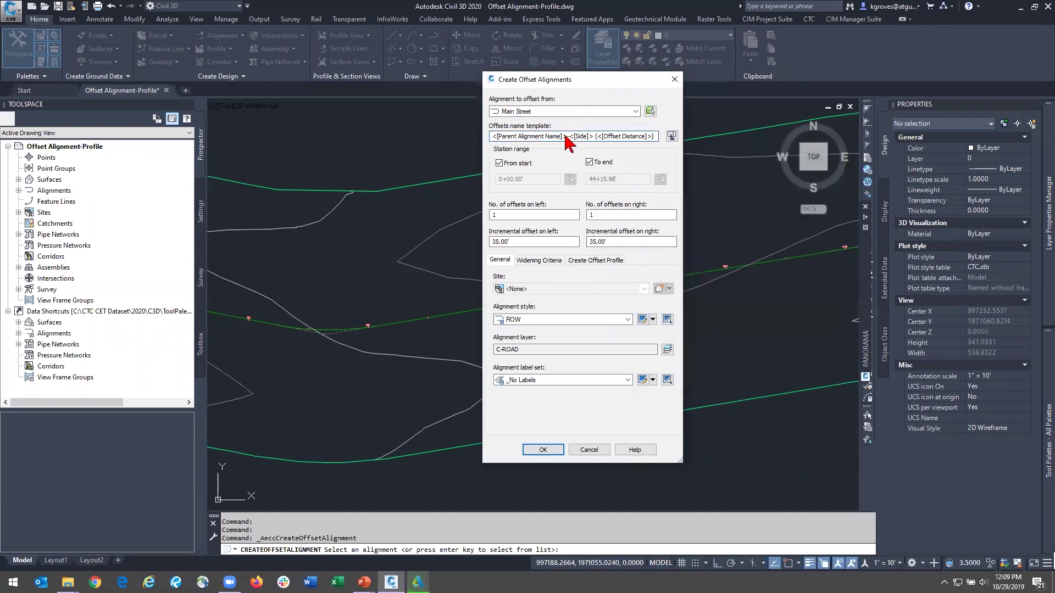
Step: Prefix the offsets name template with "OFFS-" and turn off the From start option of the station range
{"action": "type", "text": "OFFS-"}
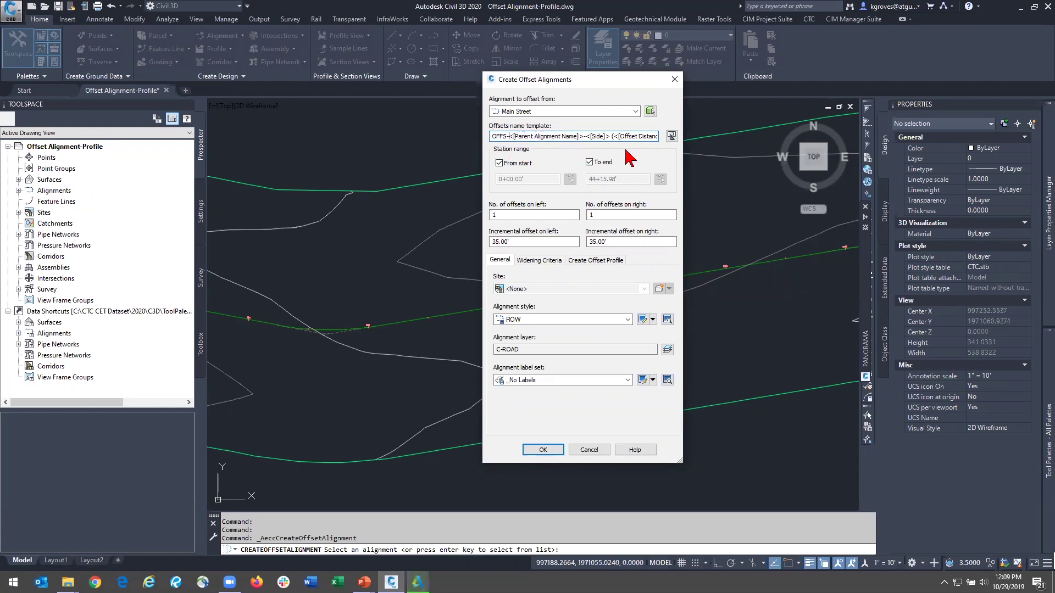
{"action": "left_click", "coordinate": [500, 163]}
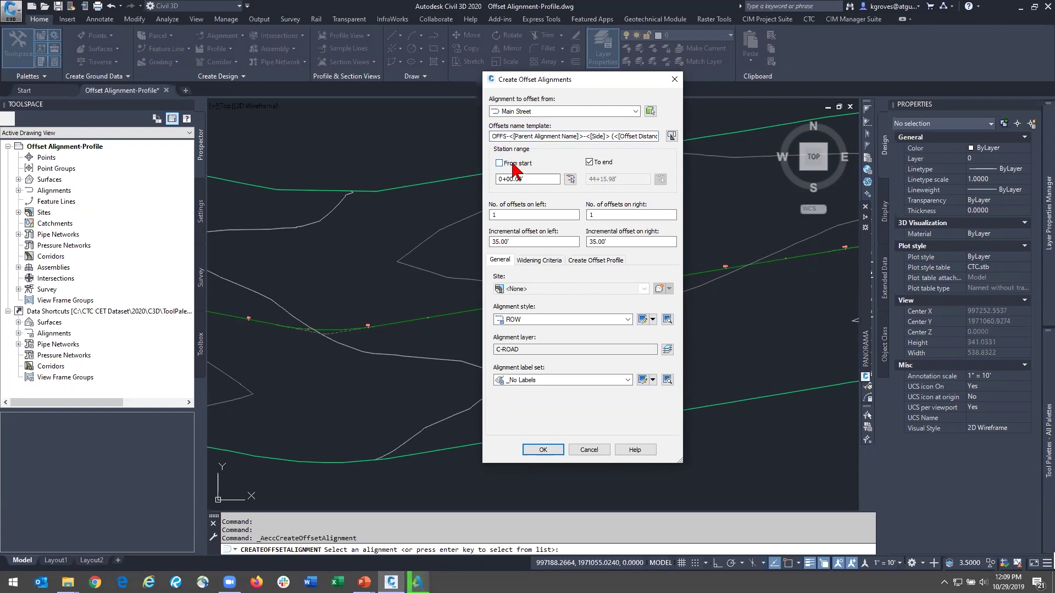
Step: Set the station range to cover the whole alignment, with both From start and To end turned on
{"action": "left_click", "coordinate": [593, 162]}
{"action": "left_click", "coordinate": [590, 162]}
{"action": "left_click", "coordinate": [499, 163]}
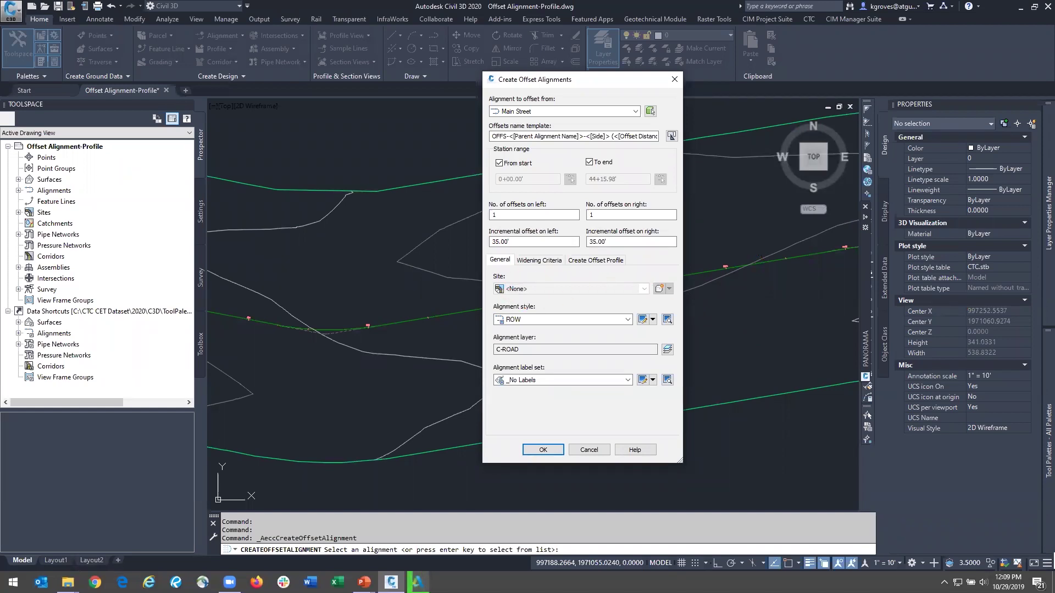
{"action": "left_click", "coordinate": [417, 360]}
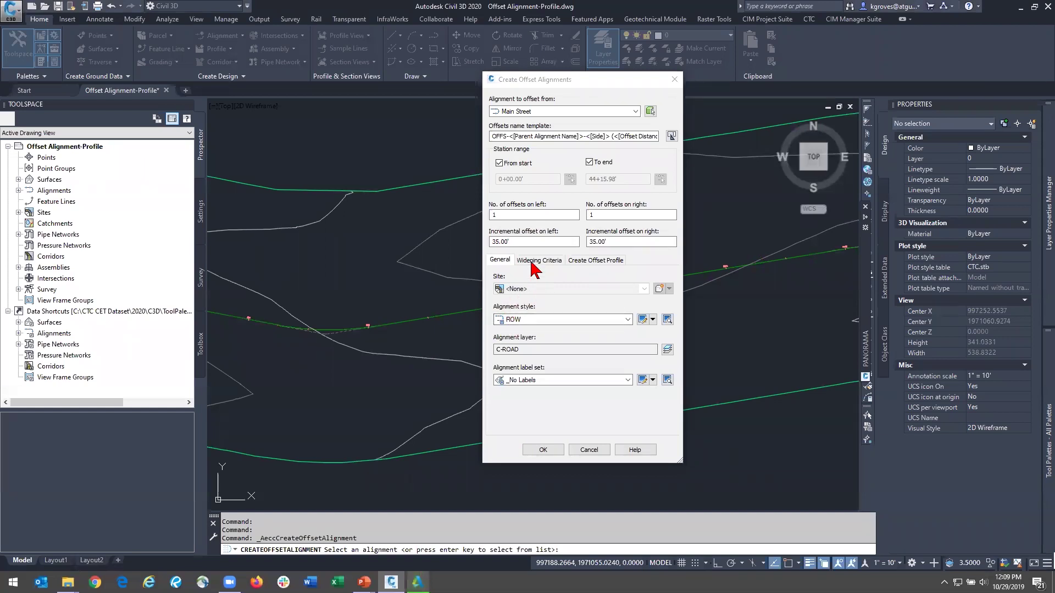
Step: Define one offset per side at an incremental distance of 12.00' and change the name template's prefix to ETW
{"action": "left_click", "coordinate": [531, 216]}
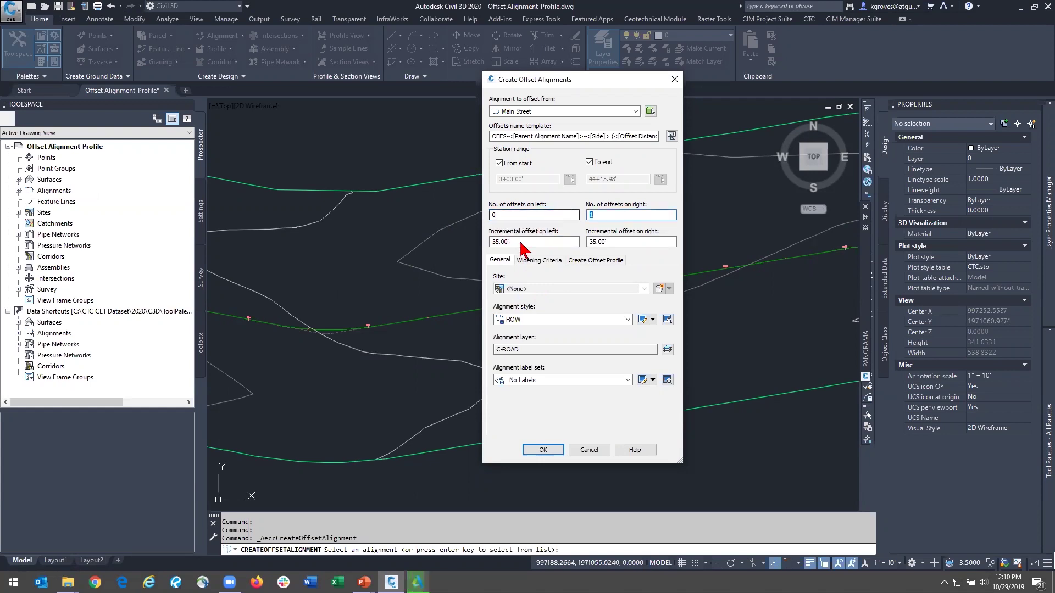
{"action": "left_click", "coordinate": [609, 241]}
{"action": "double_click", "coordinate": [537, 241]}
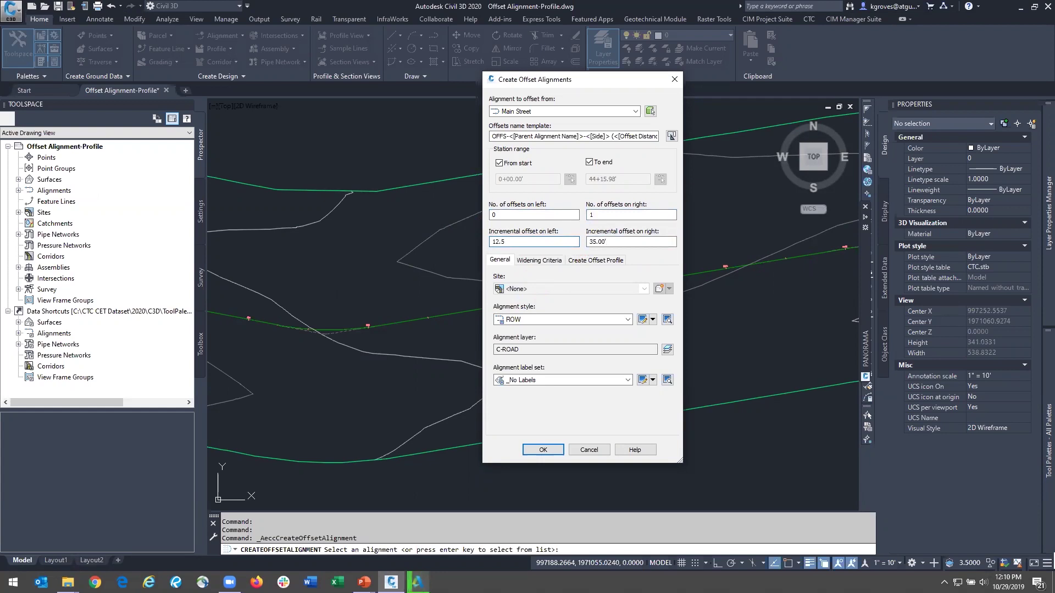
{"action": "key", "text": "Tab"}
{"action": "double_click", "coordinate": [497, 215]}
{"action": "left_click", "coordinate": [505, 137]}
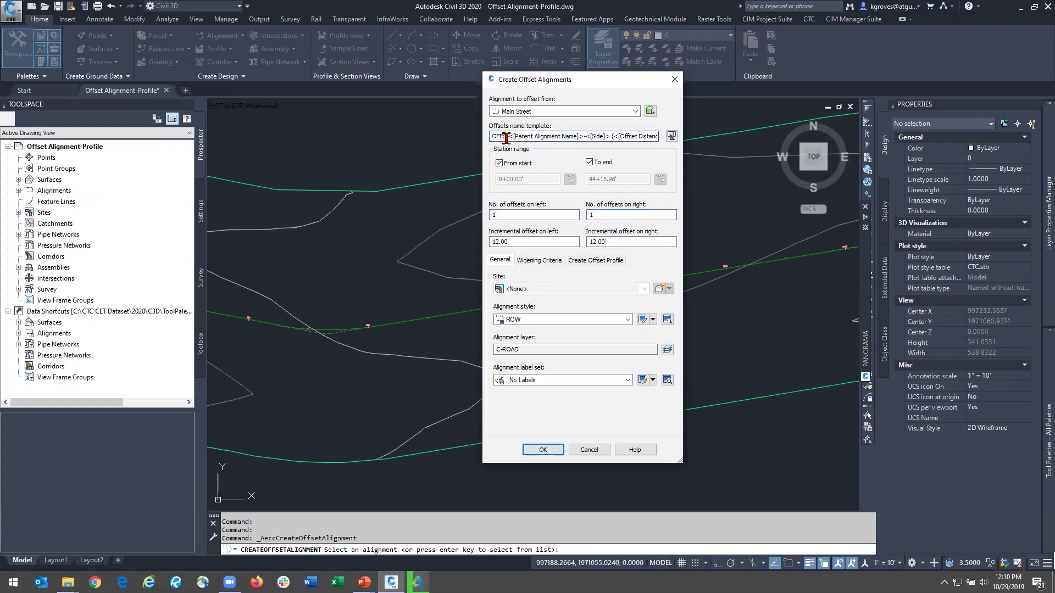
{"action": "type", "text": "ETW"}
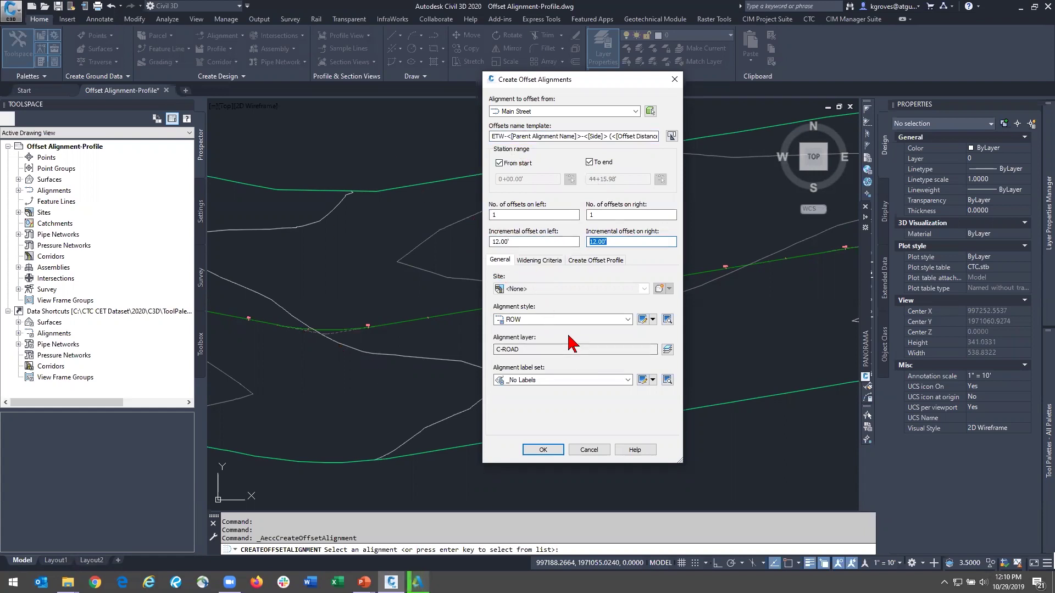
Step: Assign the Offsets alignment style and the Major and Minor only label set, and create the offset alignments
{"action": "left_click", "coordinate": [540, 320]}
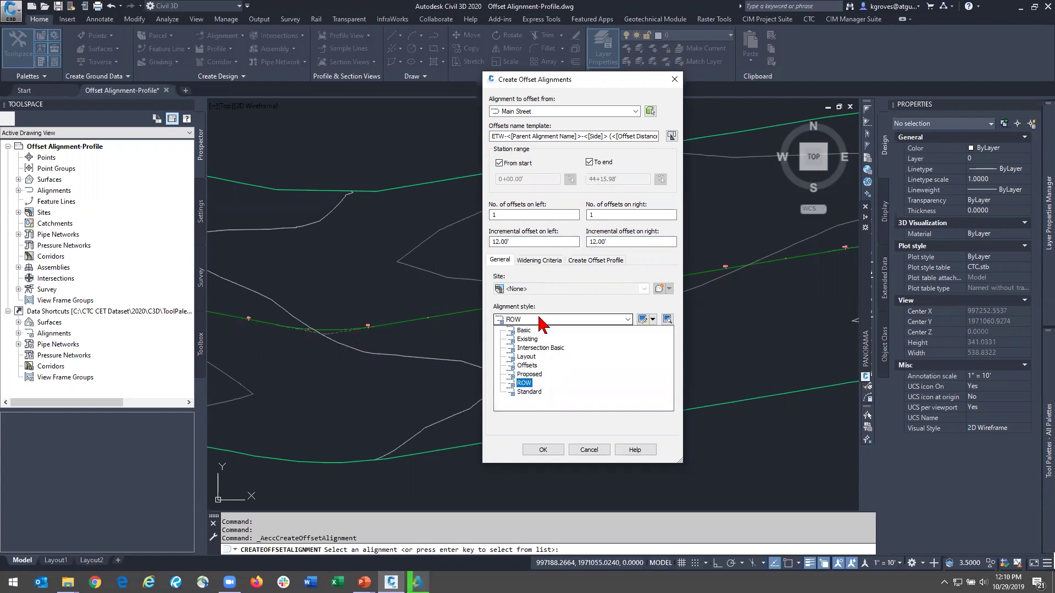
{"action": "left_click", "coordinate": [527, 365]}
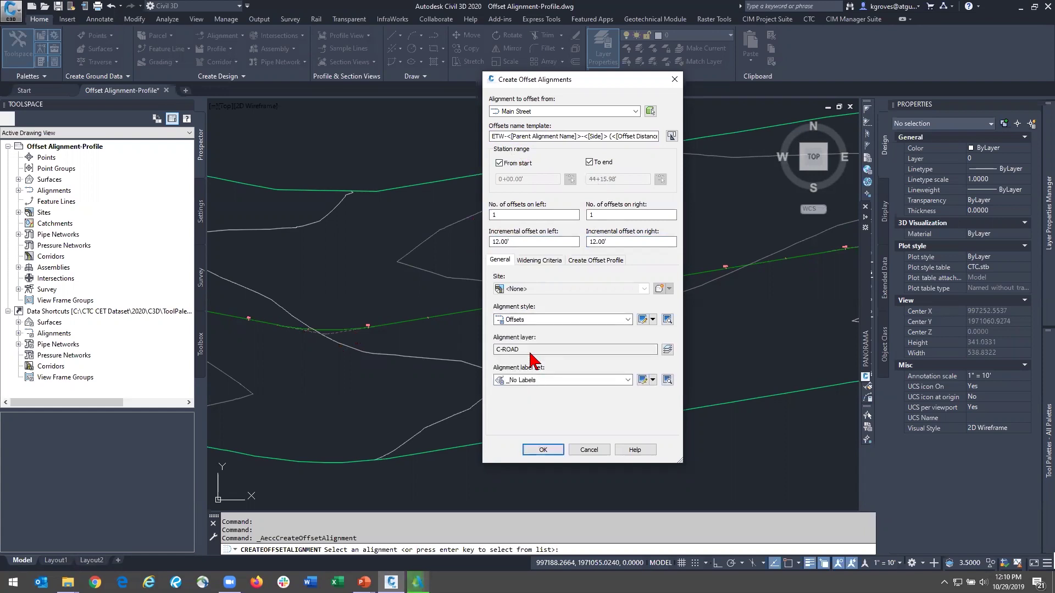
{"action": "left_click", "coordinate": [515, 381]}
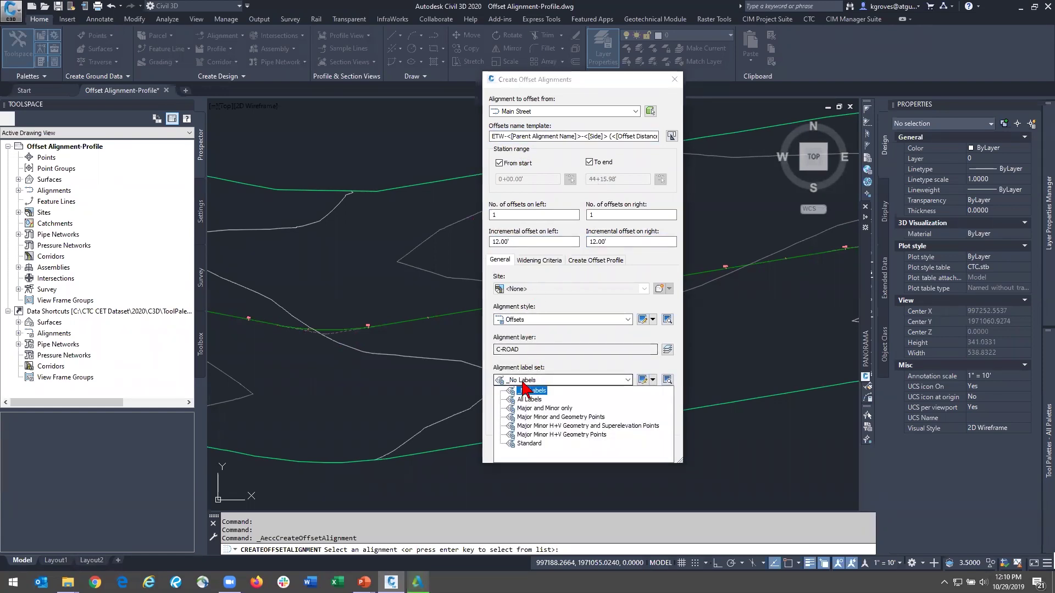
{"action": "left_click", "coordinate": [565, 385]}
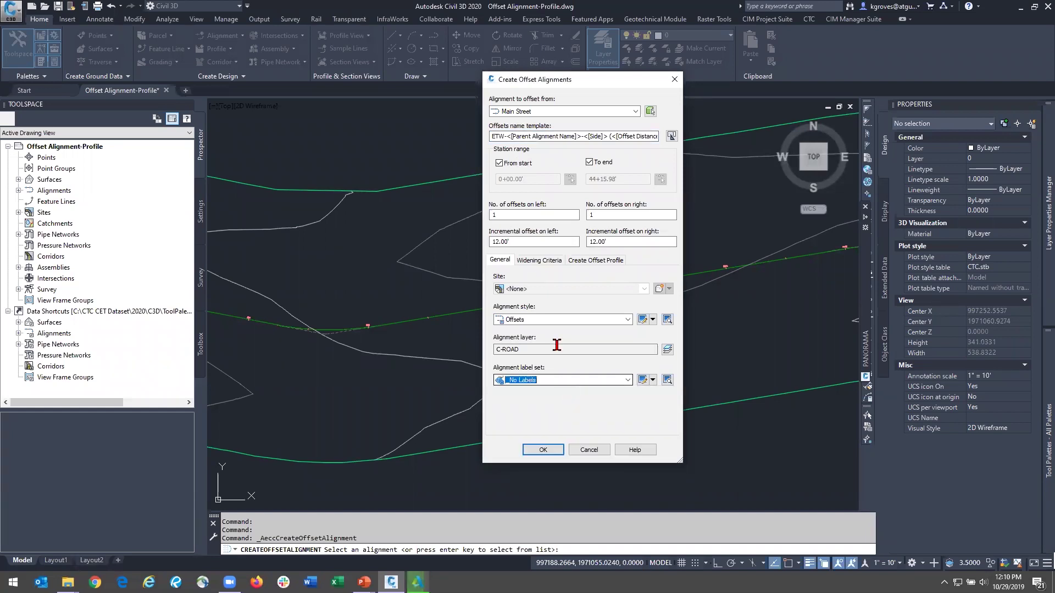
{"action": "left_click", "coordinate": [570, 379]}
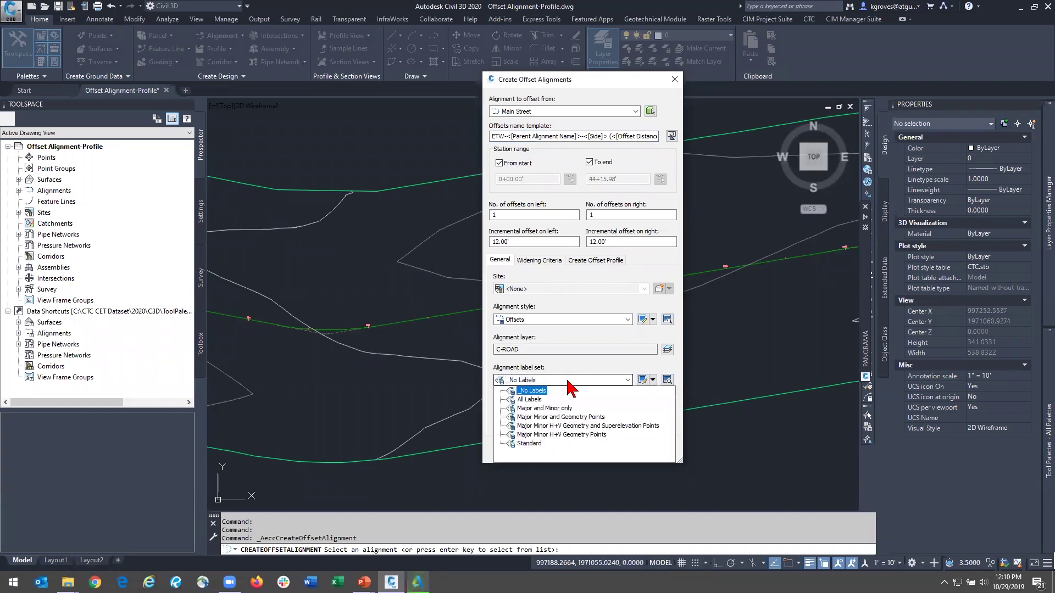
{"action": "left_click", "coordinate": [567, 409]}
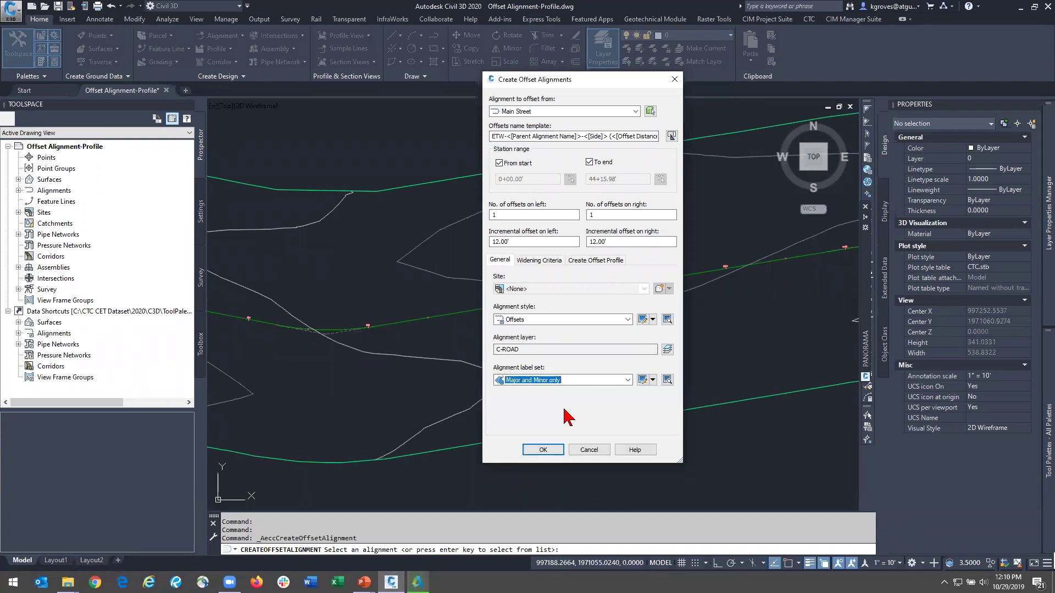
{"action": "left_click", "coordinate": [543, 450]}
Step: Examine how the new offset alignments run along Main Street on both sides of the centerline
{"action": "scroll", "coordinate": [373, 336], "scroll_direction": "up", "scroll_amount": 2}
{"action": "scroll", "coordinate": [373, 337], "scroll_direction": "up", "scroll_amount": 6}
{"action": "scroll", "coordinate": [385, 408], "scroll_direction": "down", "scroll_amount": 2}
{"action": "scroll", "coordinate": [386, 408], "scroll_direction": "down", "scroll_amount": 8}
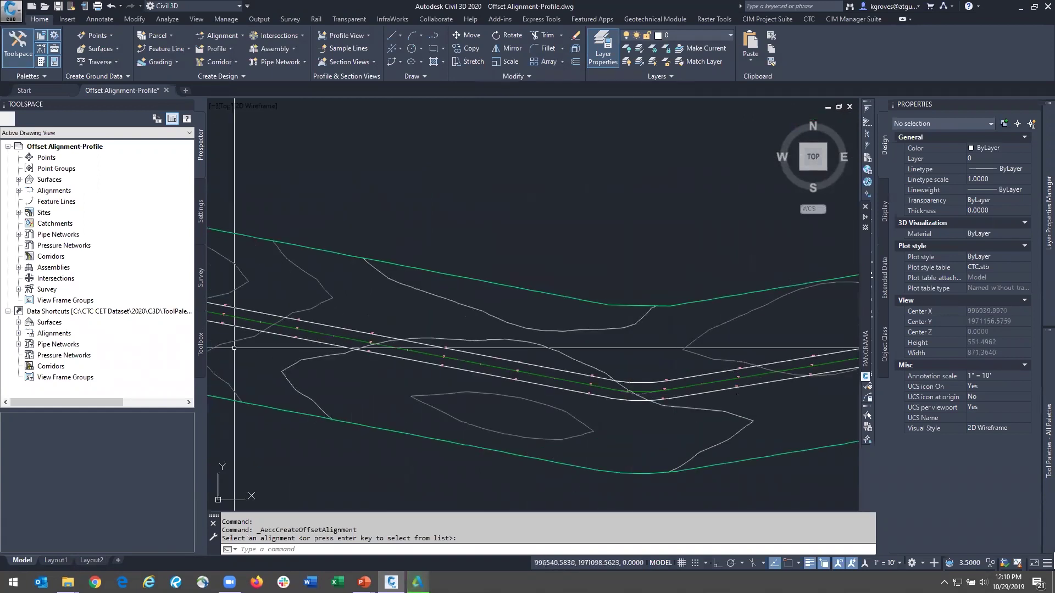
{"action": "scroll", "coordinate": [362, 357], "scroll_direction": "down", "scroll_amount": 2}
{"action": "scroll", "coordinate": [384, 330], "scroll_direction": "up", "scroll_amount": 10}
{"action": "scroll", "coordinate": [447, 336], "scroll_direction": "down", "scroll_amount": 2}
{"action": "mouse_move", "coordinate": [584, 389]}
{"action": "middle_mouse_down"}
{"action": "mouse_move", "coordinate": [381, 330]}
{"action": "mouse_move", "coordinate": [285, 314]}
{"action": "middle_mouse_up"}
{"action": "middle_click_drag", "start_coordinate": [666, 390], "coordinate": [315, 331]}
{"action": "middle_click_drag", "start_coordinate": [599, 385], "coordinate": [309, 309]}
{"action": "middle_click_drag", "start_coordinate": [808, 424], "coordinate": [516, 348]}
{"action": "scroll", "coordinate": [538, 341], "scroll_direction": "down", "scroll_amount": 6}
{"action": "scroll", "coordinate": [352, 297], "scroll_direction": "down", "scroll_amount": 6}
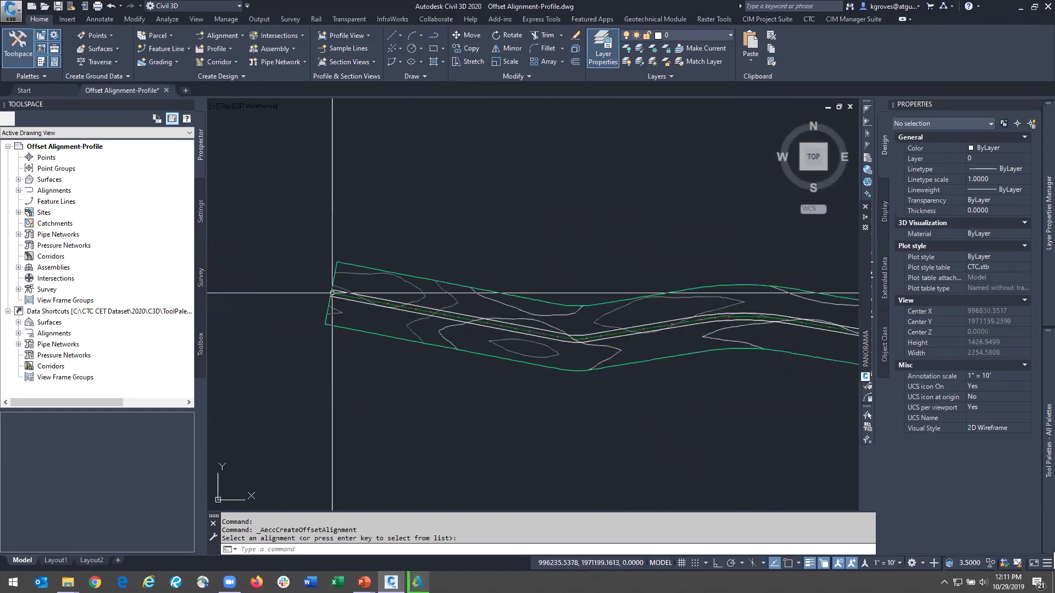
Step: Compare the station labels on the offset alignments with those on the Main Street centerline, up to its end station
{"action": "scroll", "coordinate": [565, 337], "scroll_direction": "up", "scroll_amount": 2}
{"action": "scroll", "coordinate": [399, 207], "scroll_direction": "up", "scroll_amount": 12}
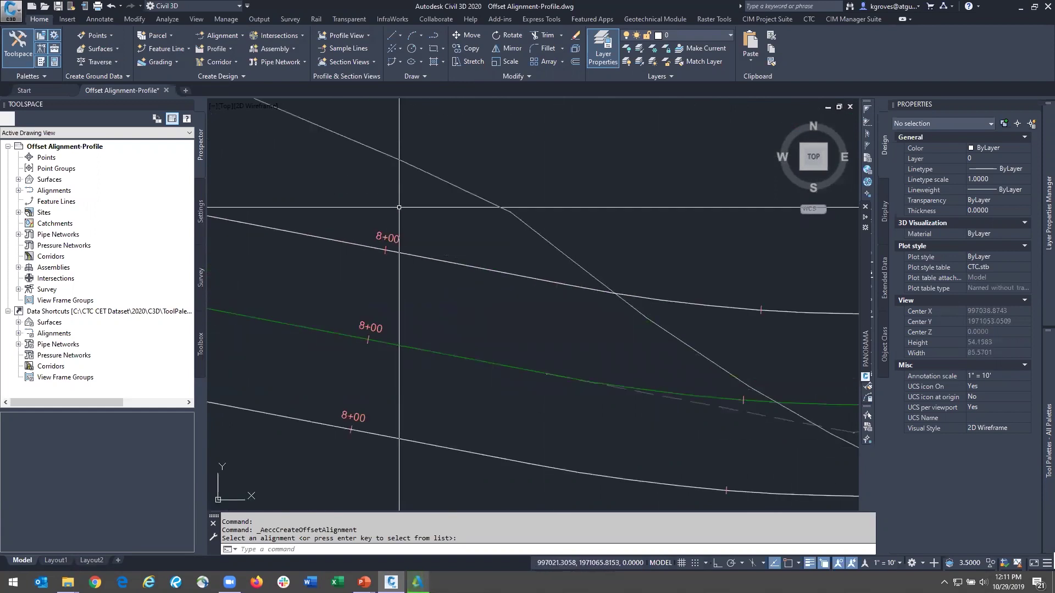
{"action": "left_click", "coordinate": [431, 365]}
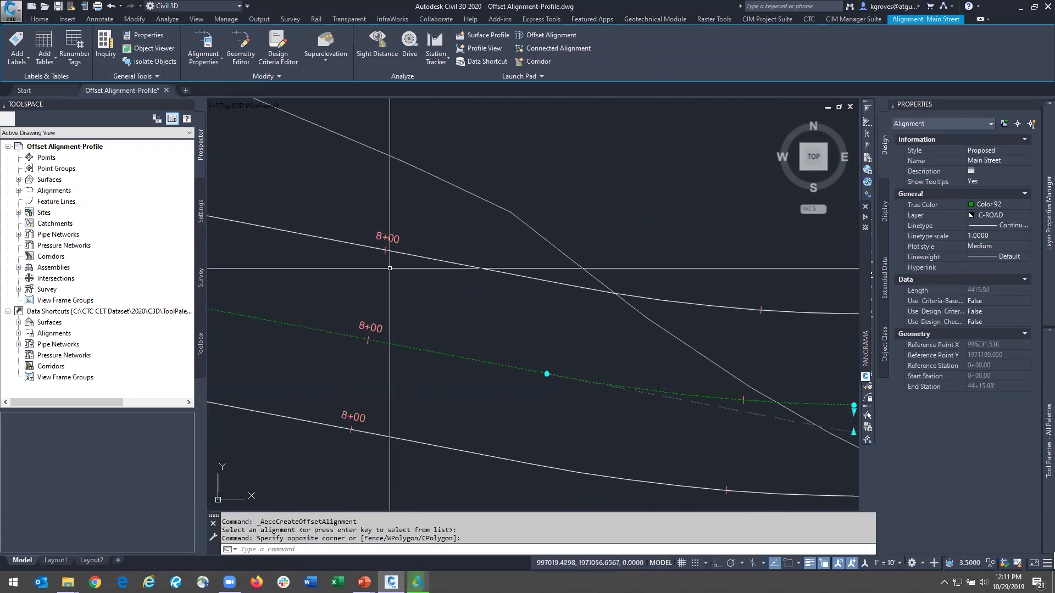
{"action": "scroll", "coordinate": [437, 281], "scroll_direction": "down", "scroll_amount": 3}
{"action": "middle_click_drag", "start_coordinate": [599, 305], "coordinate": [446, 319]}
{"action": "key", "text": "Escape"}
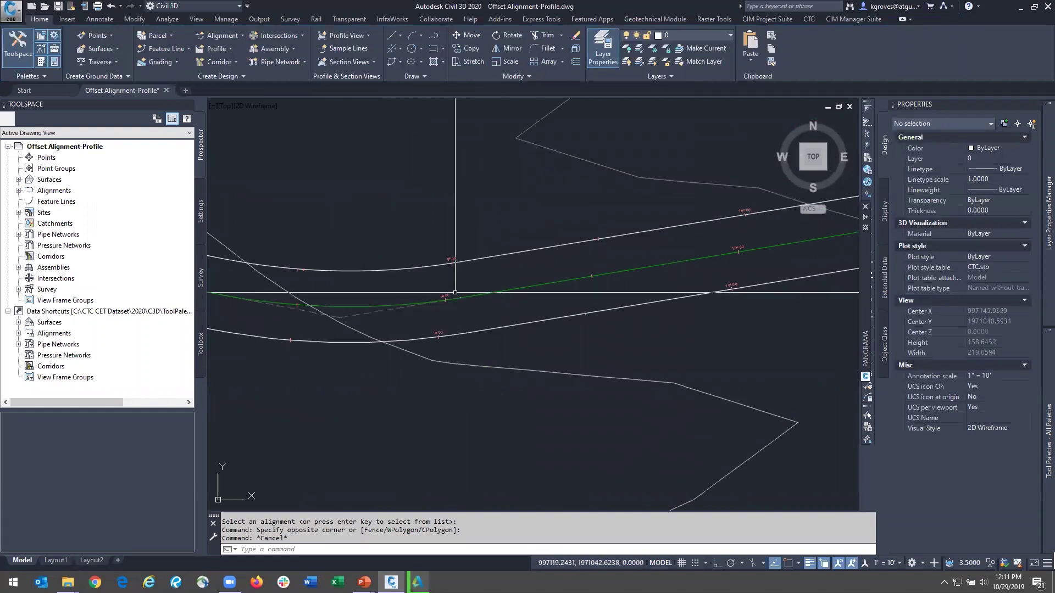
{"action": "mouse_move", "coordinate": [392, 269]}
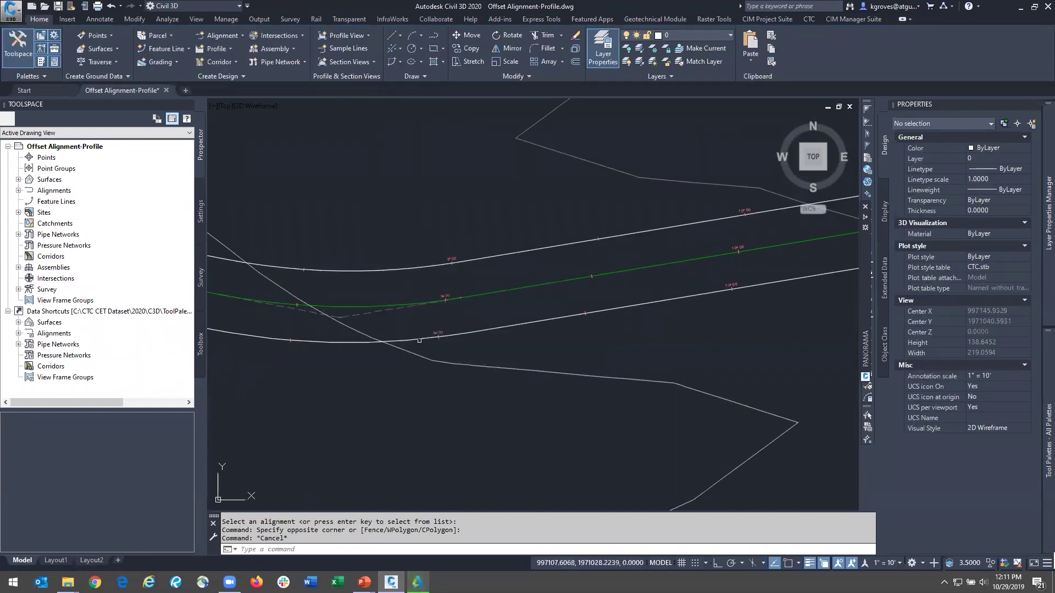
{"action": "scroll", "coordinate": [414, 335], "scroll_direction": "down", "scroll_amount": 3}
{"action": "scroll", "coordinate": [558, 281], "scroll_direction": "up", "scroll_amount": 4}
{"action": "scroll", "coordinate": [508, 275], "scroll_direction": "down", "scroll_amount": 10}
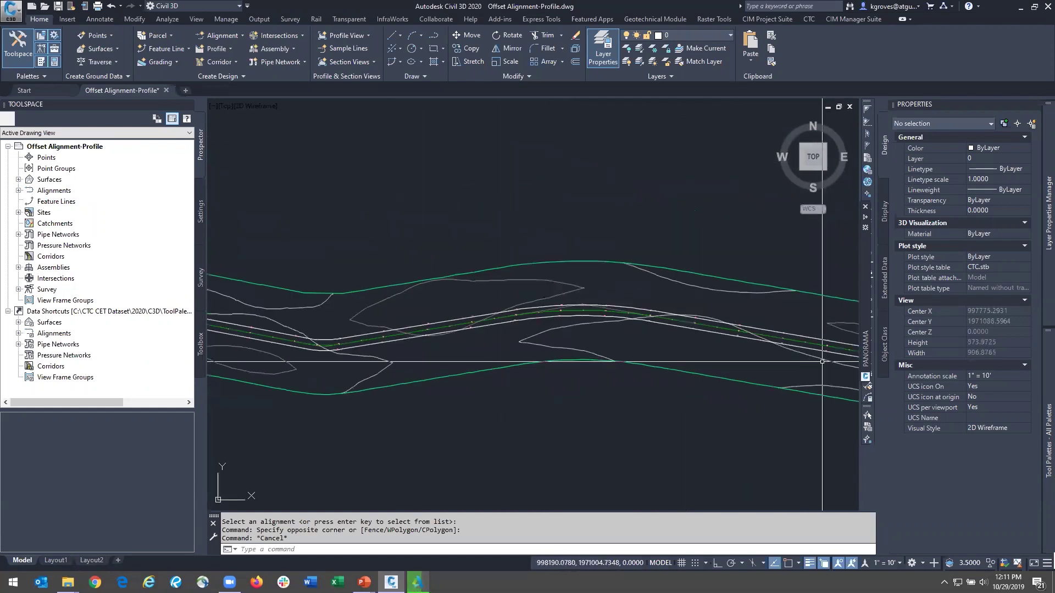
{"action": "scroll", "coordinate": [555, 302], "scroll_direction": "up", "scroll_amount": 11}
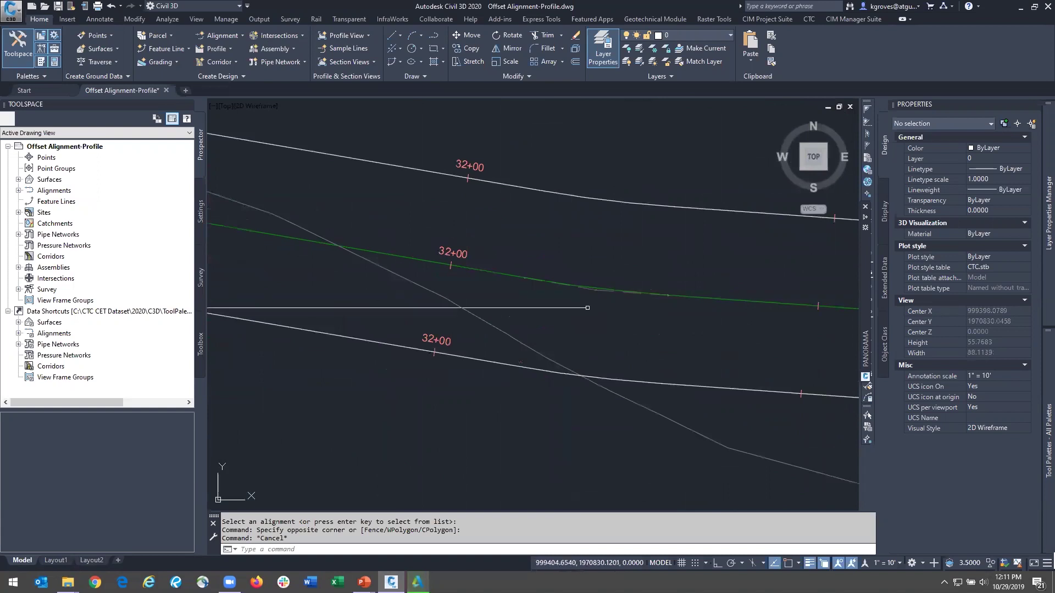
{"action": "scroll", "coordinate": [555, 302], "scroll_direction": "down", "scroll_amount": 8}
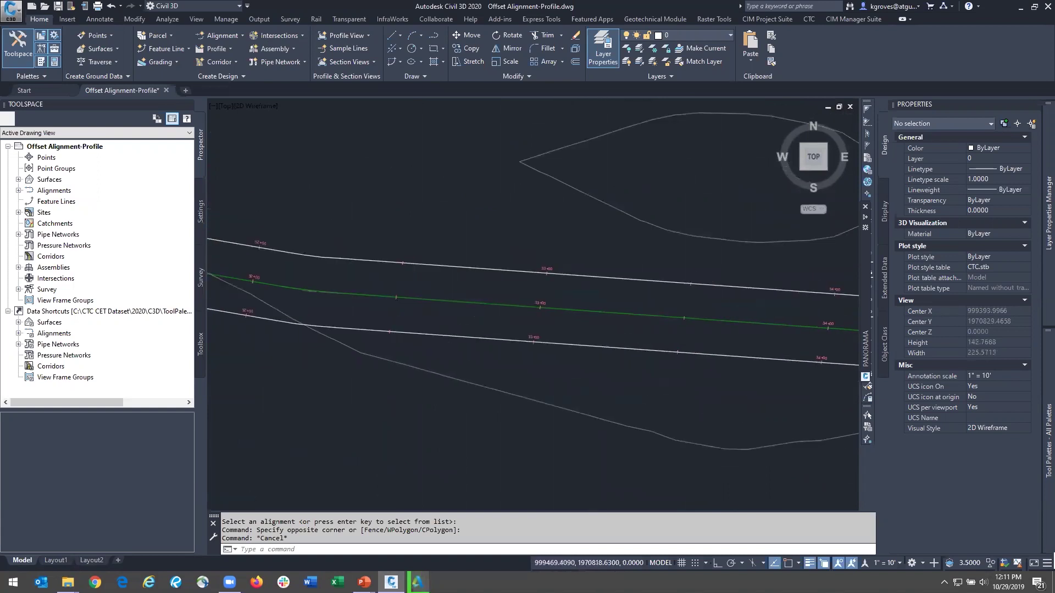
{"action": "scroll", "coordinate": [714, 314], "scroll_direction": "up", "scroll_amount": 6}
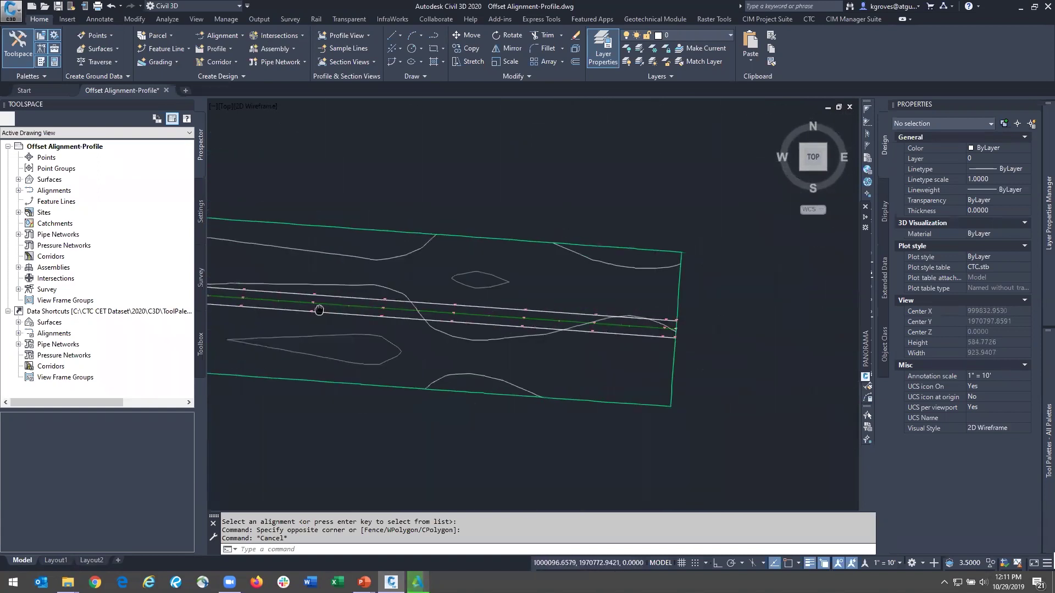
{"action": "middle_click_drag", "start_coordinate": [773, 313], "coordinate": [588, 263]}
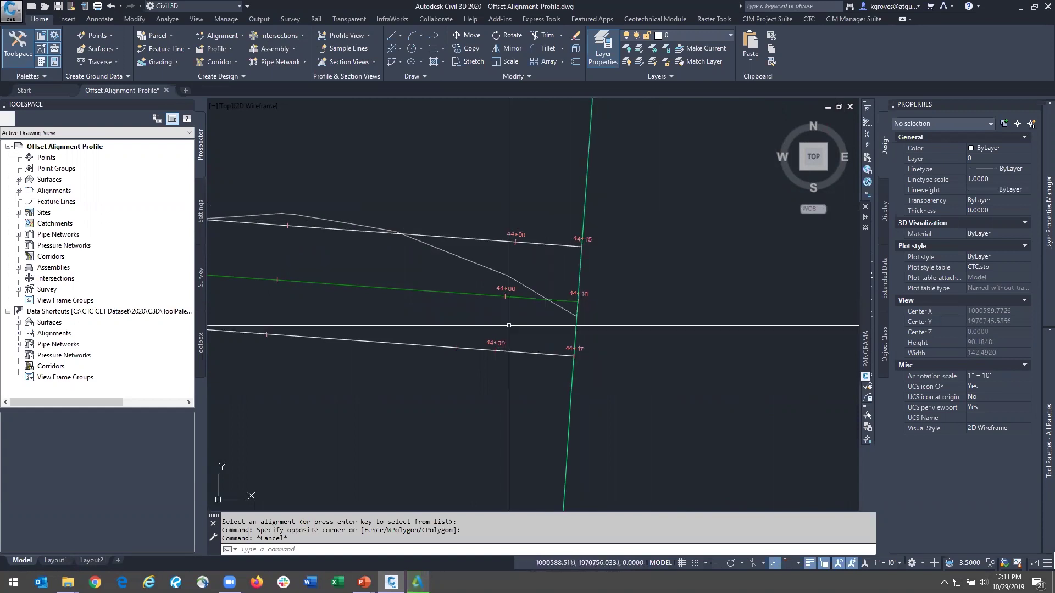
{"action": "mouse_move", "coordinate": [446, 272]}
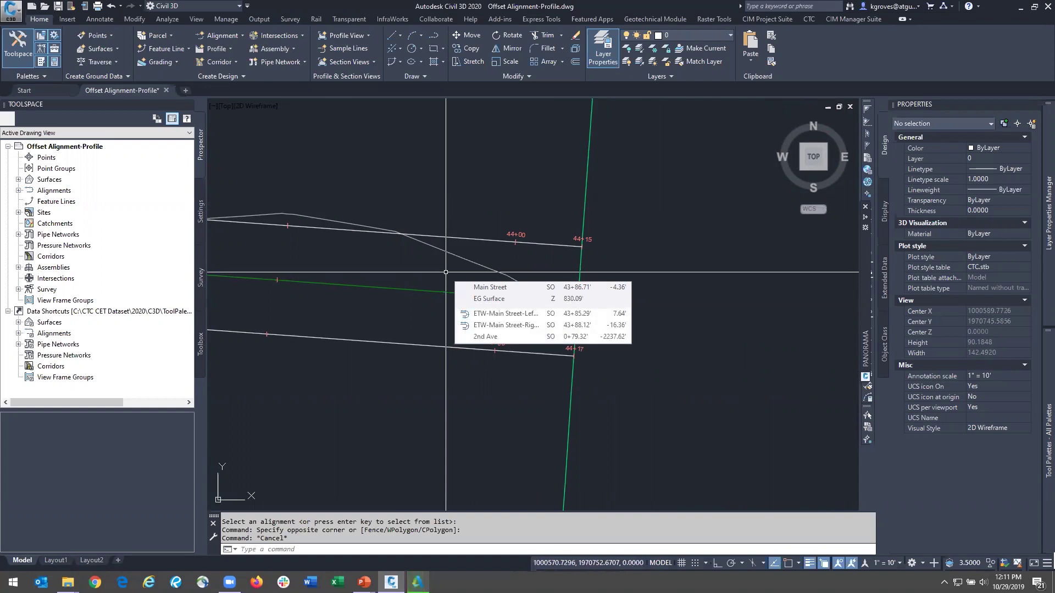
Step: Inspect the offset alignments back along Main Street, including where the side road crosses them
{"action": "scroll", "coordinate": [446, 272], "scroll_direction": "down", "scroll_amount": 5}
{"action": "mouse_move", "coordinate": [345, 286]}
{"action": "middle_mouse_down"}
{"action": "mouse_move", "coordinate": [282, 288]}
{"action": "mouse_move", "coordinate": [736, 287]}
{"action": "mouse_move", "coordinate": [551, 292]}
{"action": "mouse_move", "coordinate": [790, 303]}
{"action": "middle_mouse_up"}
{"action": "scroll", "coordinate": [402, 237], "scroll_direction": "down", "scroll_amount": 2}
{"action": "scroll", "coordinate": [401, 237], "scroll_direction": "down", "scroll_amount": 2}
{"action": "middle_click_drag", "start_coordinate": [307, 231], "coordinate": [769, 280]}
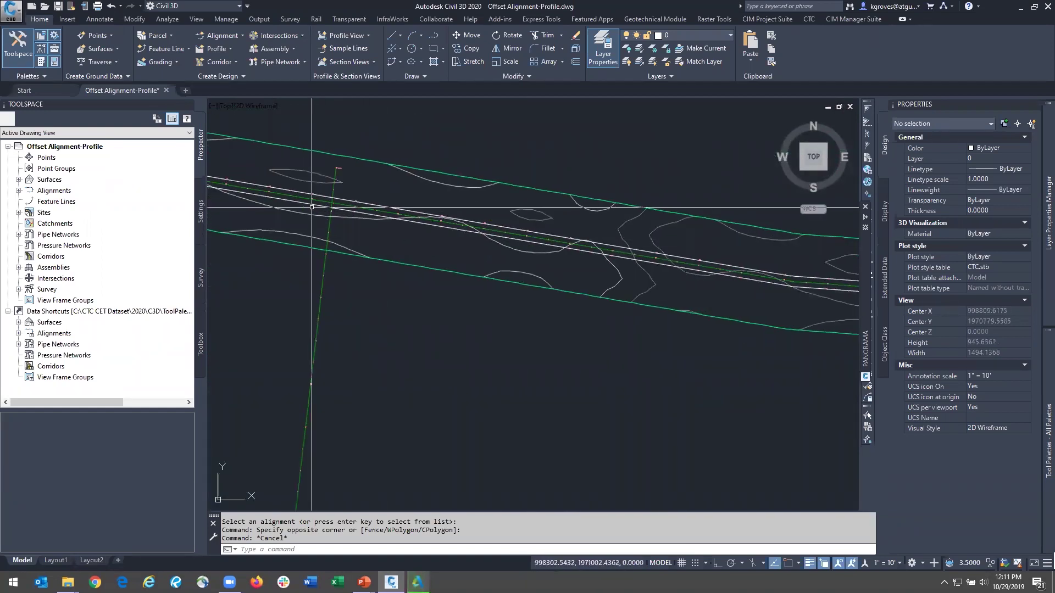
{"action": "scroll", "coordinate": [352, 195], "scroll_direction": "up", "scroll_amount": 6}
{"action": "left_click", "coordinate": [414, 170]}
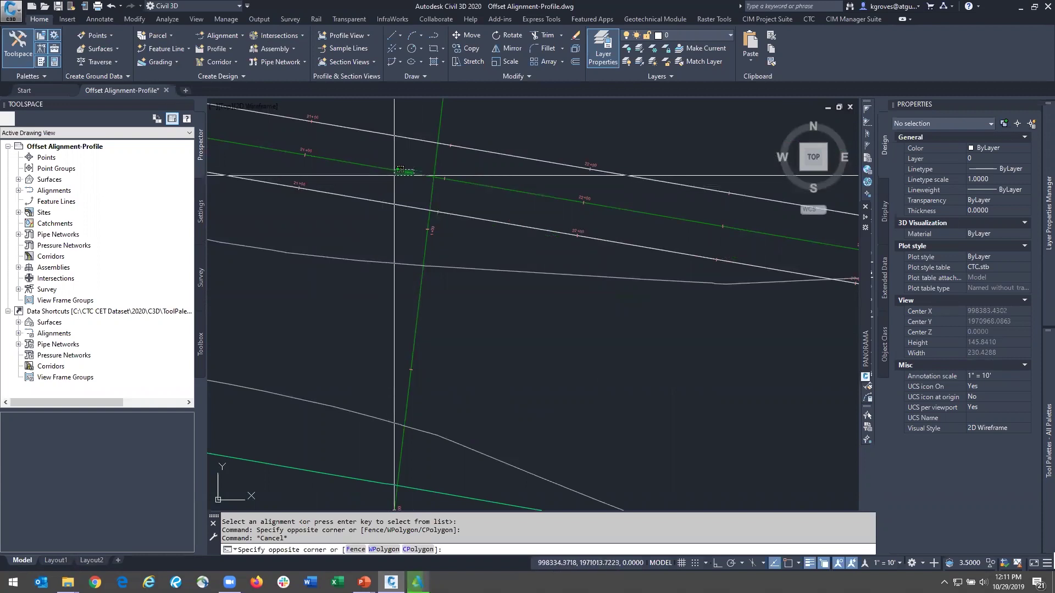
{"action": "key", "text": "Escape"}
{"action": "scroll", "coordinate": [412, 181], "scroll_direction": "down", "scroll_amount": 4}
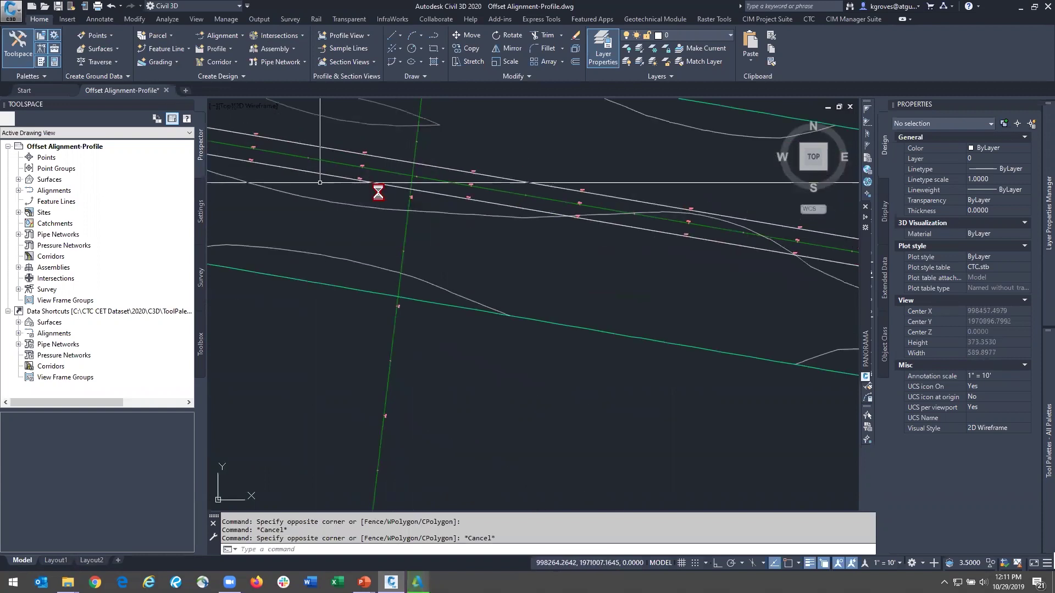
{"action": "middle_click_drag", "start_coordinate": [353, 195], "coordinate": [572, 231]}
{"action": "mouse_move", "coordinate": [275, 219]}
{"action": "middle_mouse_down"}
{"action": "mouse_move", "coordinate": [498, 259]}
{"action": "mouse_move", "coordinate": [777, 239]}
{"action": "middle_mouse_up"}
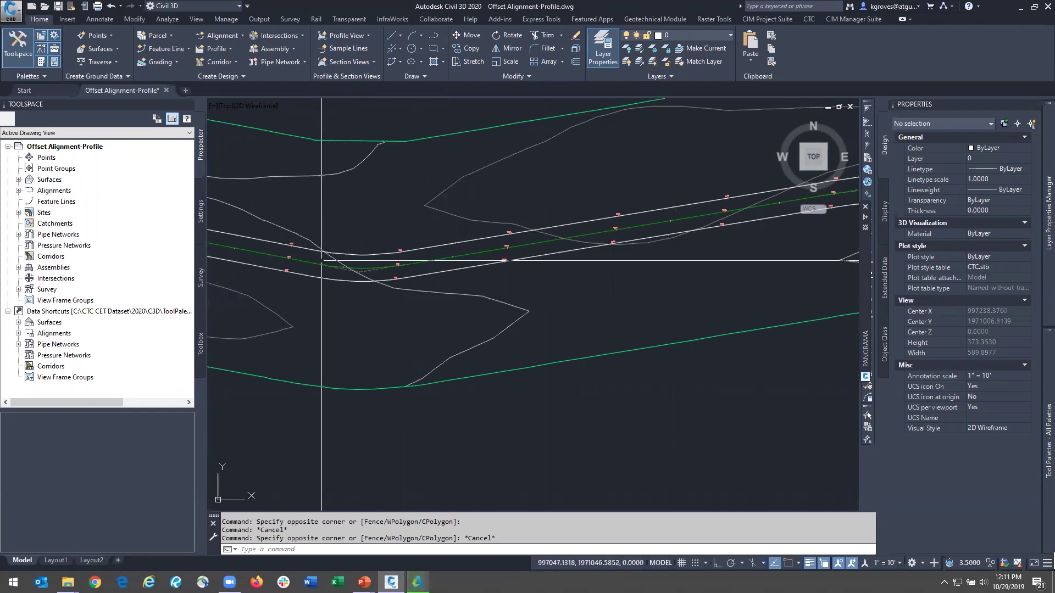
{"action": "middle_click_drag", "start_coordinate": [308, 254], "coordinate": [629, 306]}
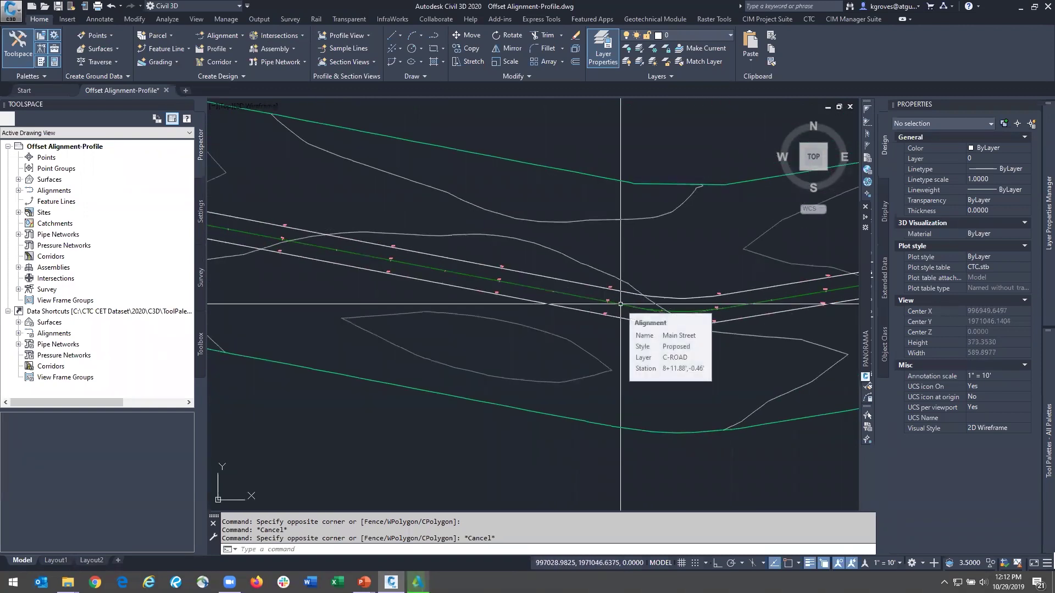
{"action": "left_click", "coordinate": [621, 303]}
{"action": "key", "text": "Escape"}
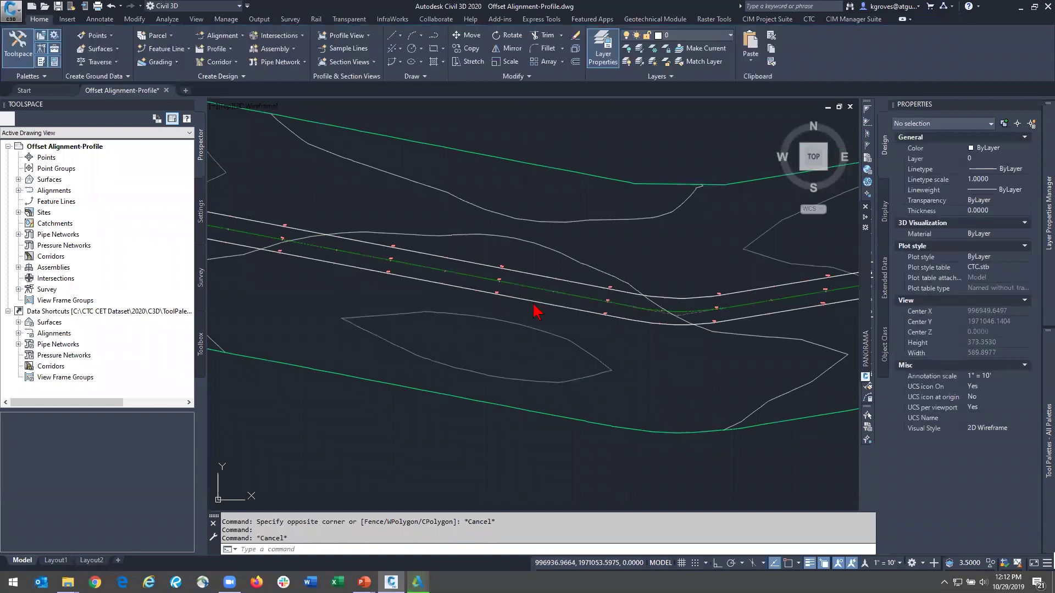
{"action": "left_click", "coordinate": [532, 296]}
{"action": "left_click", "coordinate": [523, 274]}
{"action": "left_click", "coordinate": [505, 278]}
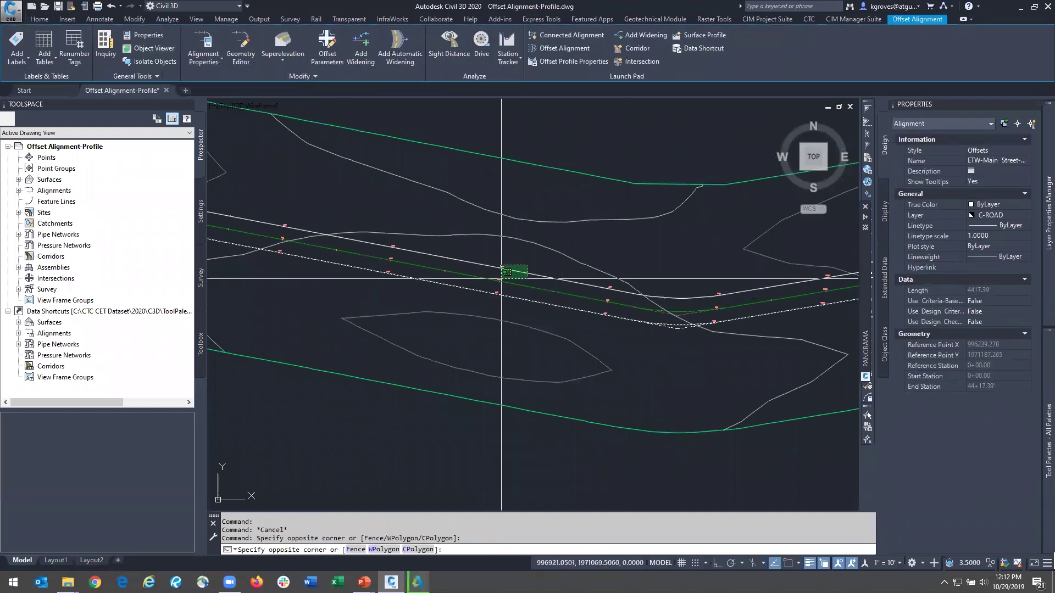
{"action": "left_click", "coordinate": [540, 250]}
{"action": "right_click", "coordinate": [538, 248]}
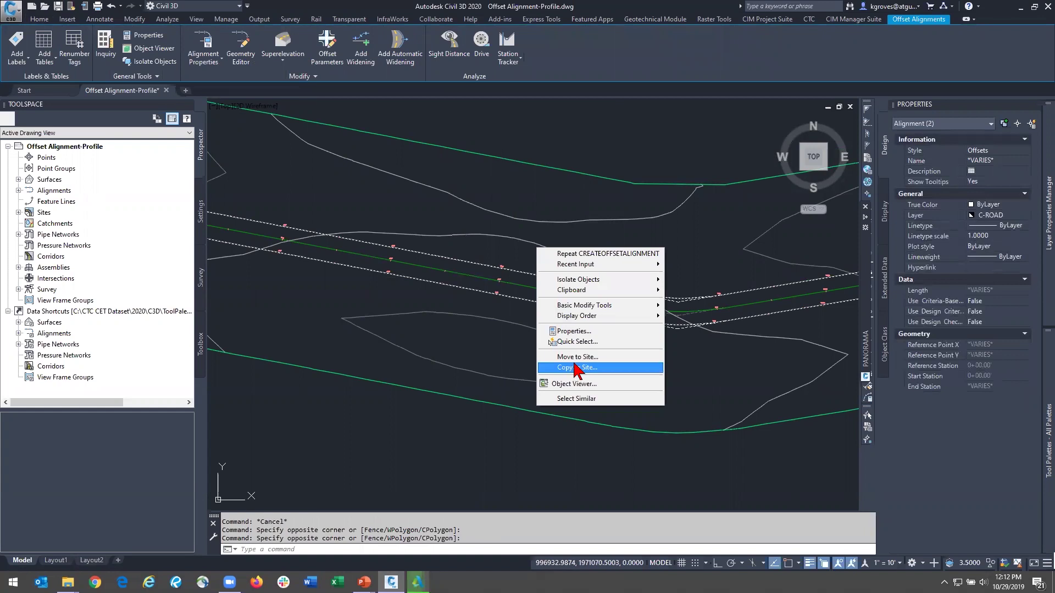
{"action": "key", "text": "Escape"}
{"action": "key", "text": "Escape"}
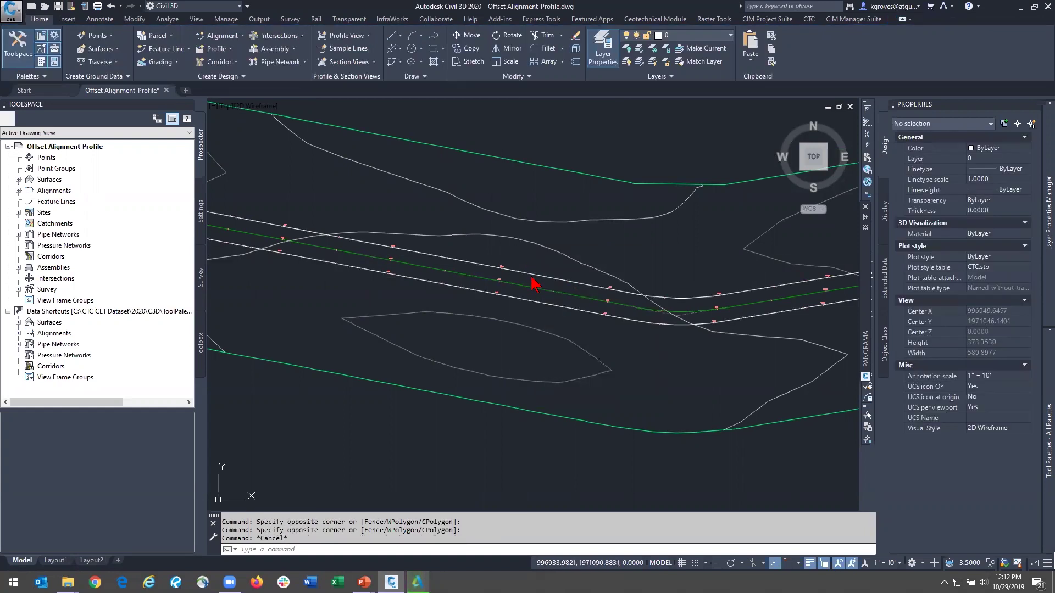
Step: Replace the station labels on the left ETW offset alignment of Main Street with the _No Labels label set
{"action": "left_click", "coordinate": [530, 272]}
{"action": "left_click", "coordinate": [523, 251]}
{"action": "right_click", "coordinate": [521, 248]}
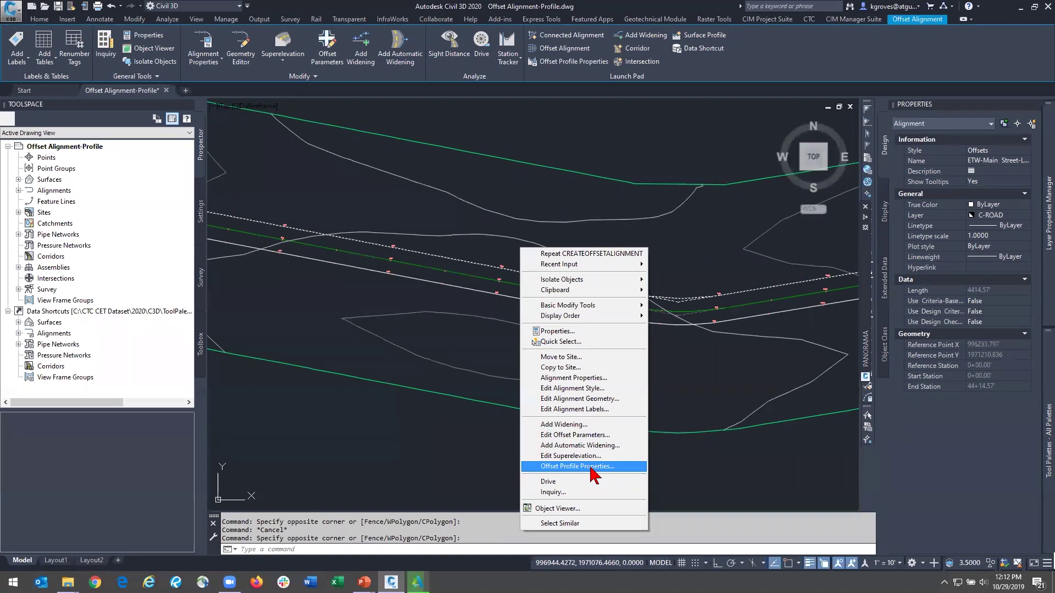
{"action": "left_click", "coordinate": [588, 410]}
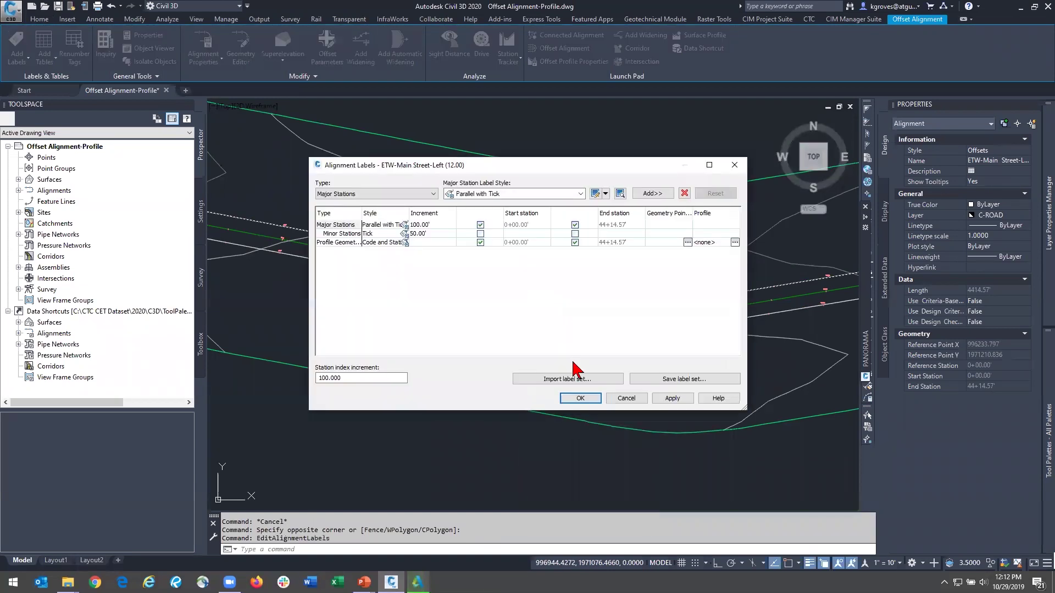
{"action": "left_click", "coordinate": [542, 380]}
{"action": "left_click", "coordinate": [510, 198]}
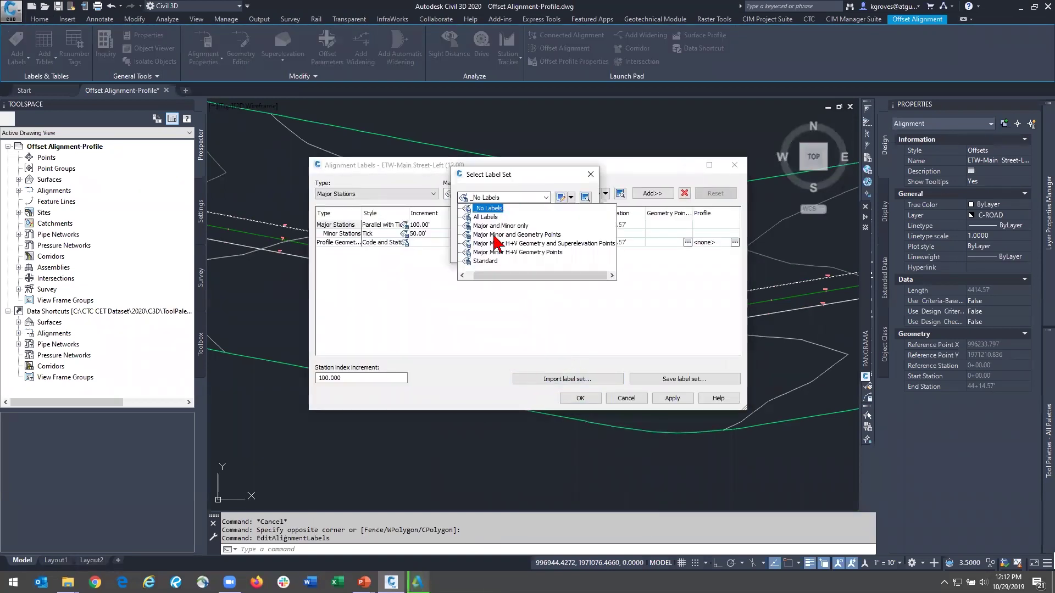
{"action": "left_click", "coordinate": [487, 208]}
{"action": "left_click", "coordinate": [478, 250]}
{"action": "left_click", "coordinate": [580, 398]}
{"action": "key", "text": "Escape"}
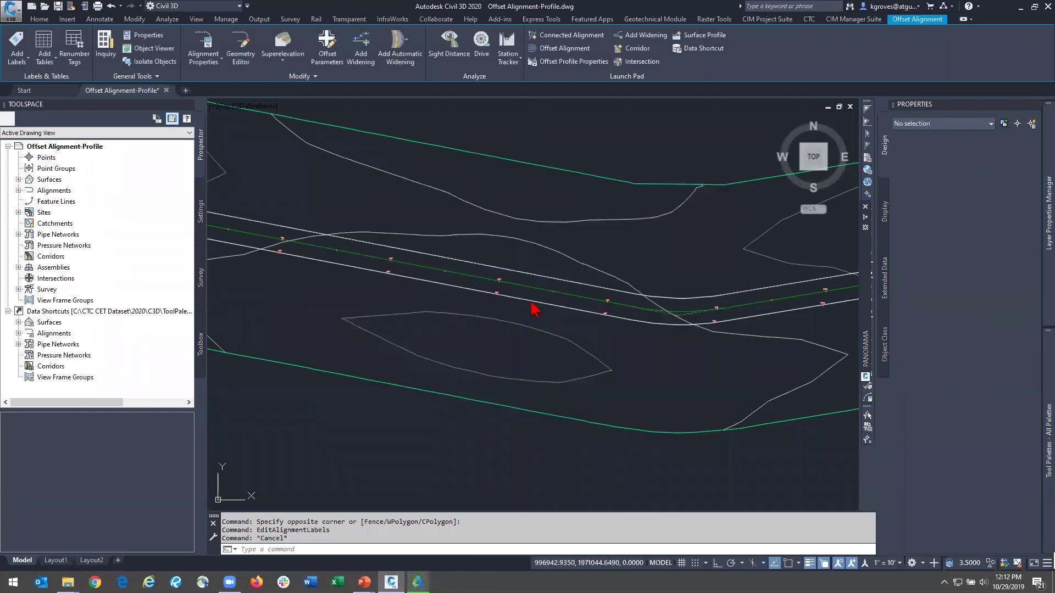
Step: Import the _No Labels label set into the right ETW offset alignment of Main Street
{"action": "left_click", "coordinate": [534, 307]}
{"action": "right_click", "coordinate": [517, 301]}
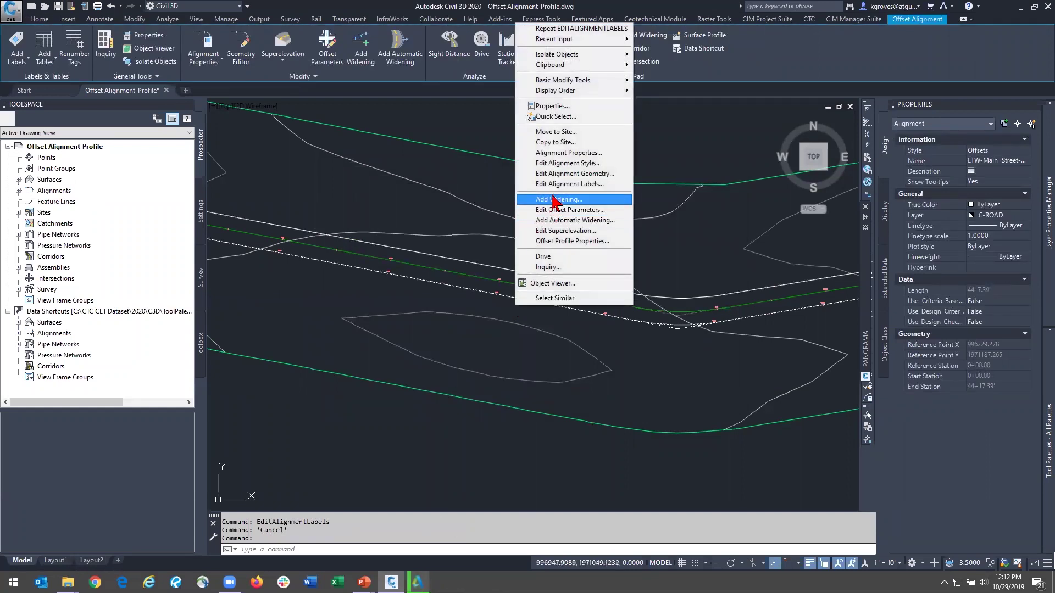
{"action": "left_click", "coordinate": [561, 184]}
{"action": "left_click", "coordinate": [559, 380]}
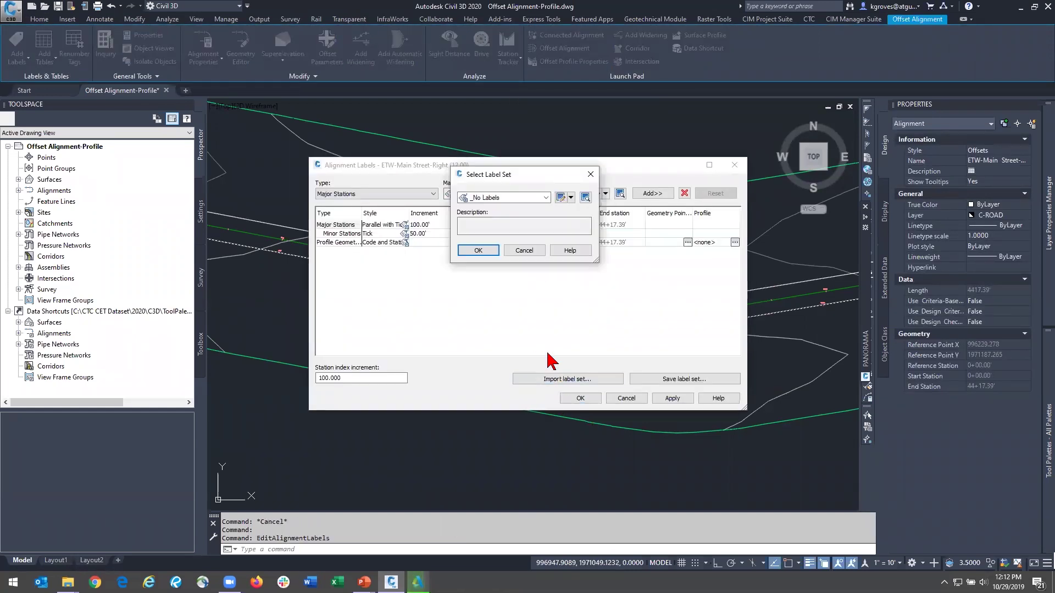
{"action": "left_click", "coordinate": [478, 250]}
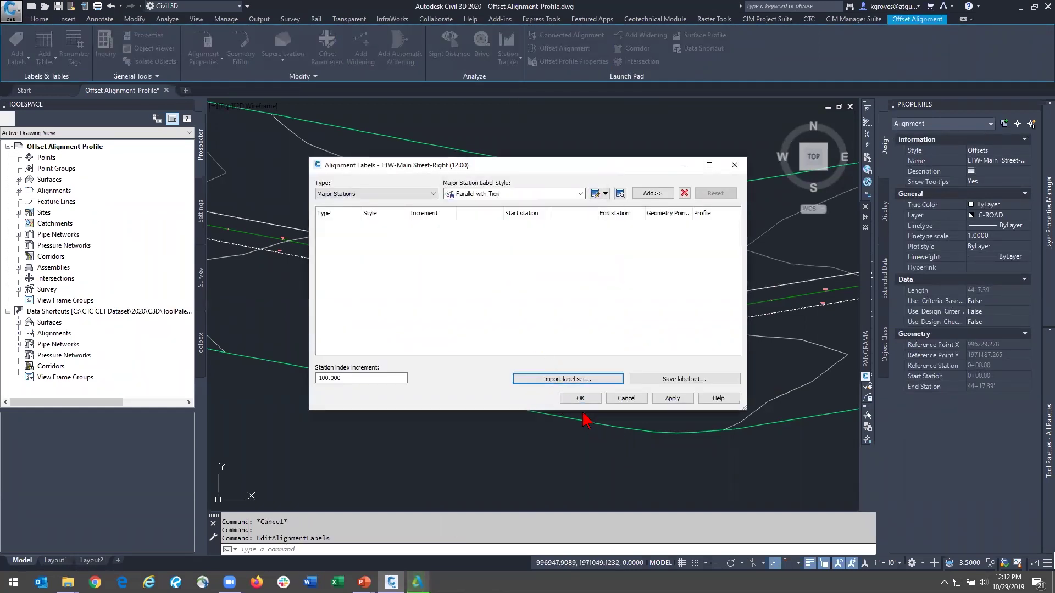
{"action": "left_click", "coordinate": [581, 399]}
{"action": "key", "text": "Escape"}
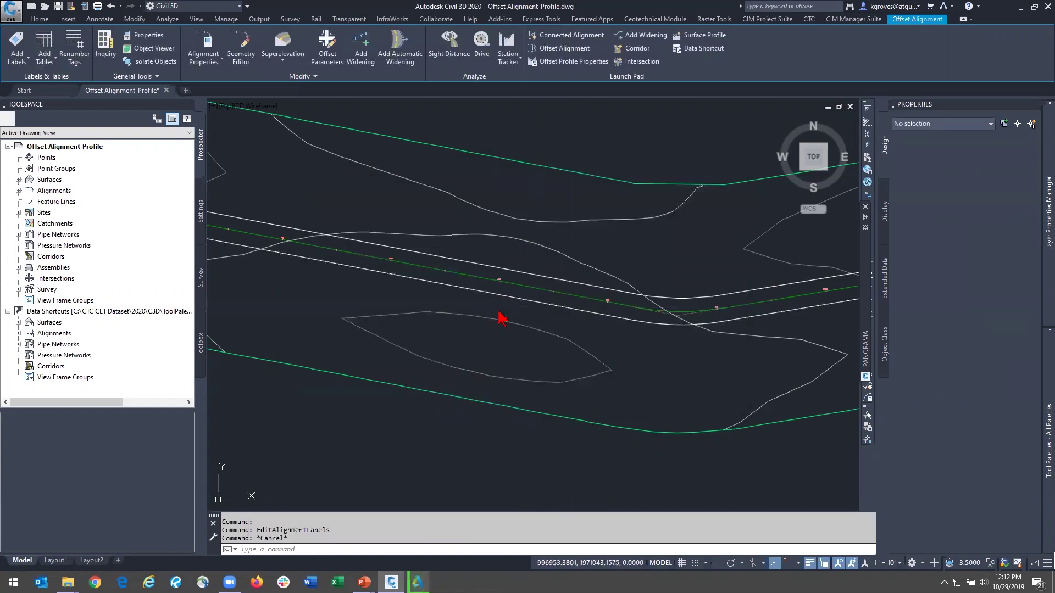
Step: Check the cross slope regions in the offset profile properties of the left ETW alignment, leaving them as they are
{"action": "left_click", "coordinate": [541, 272]}
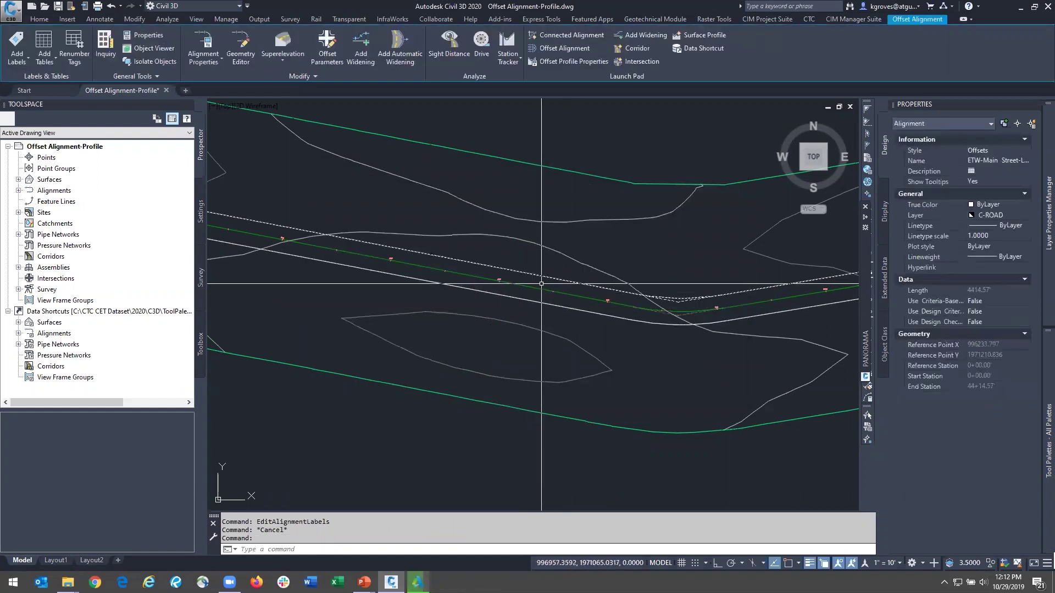
{"action": "right_click", "coordinate": [538, 261]}
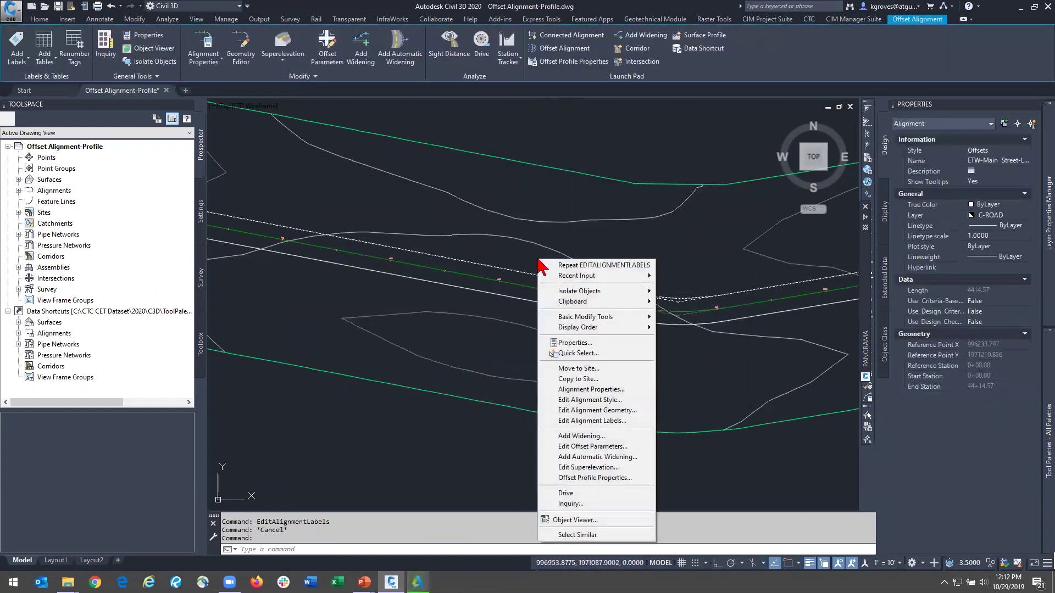
{"action": "left_click", "coordinate": [592, 477]}
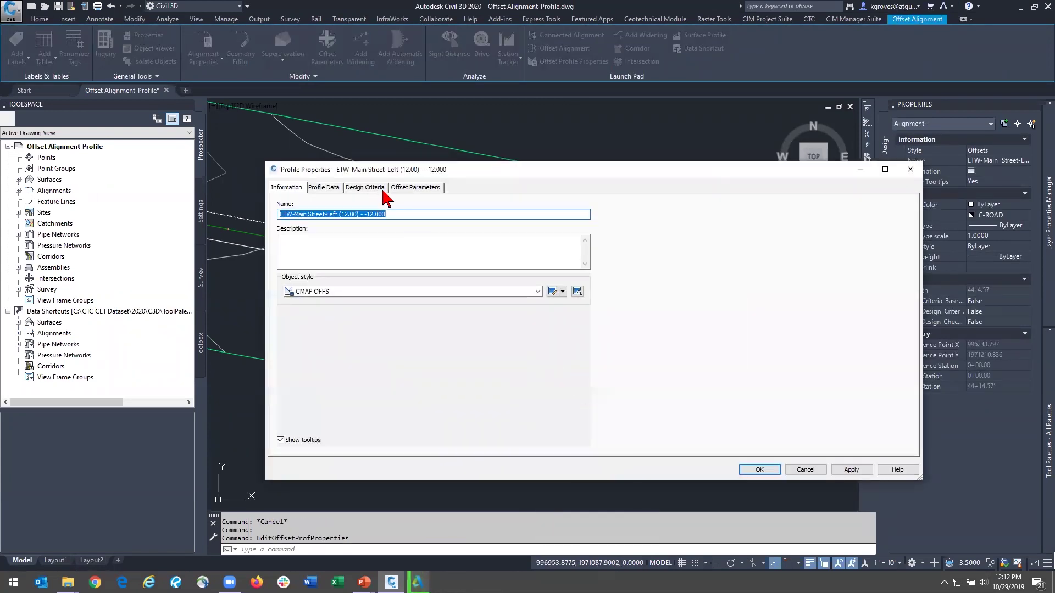
{"action": "left_click", "coordinate": [408, 188]}
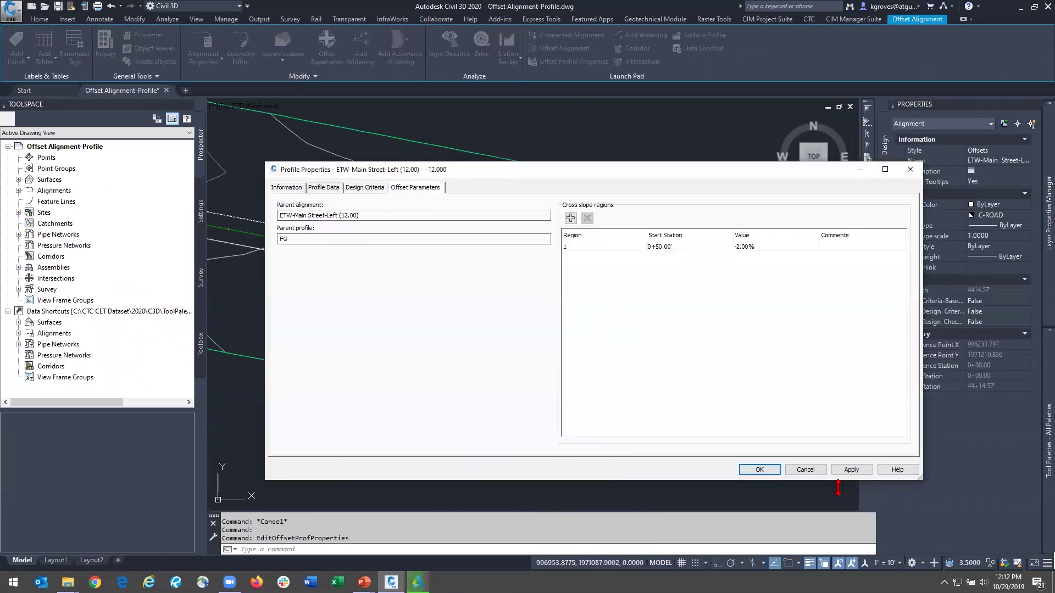
{"action": "left_click", "coordinate": [806, 470]}
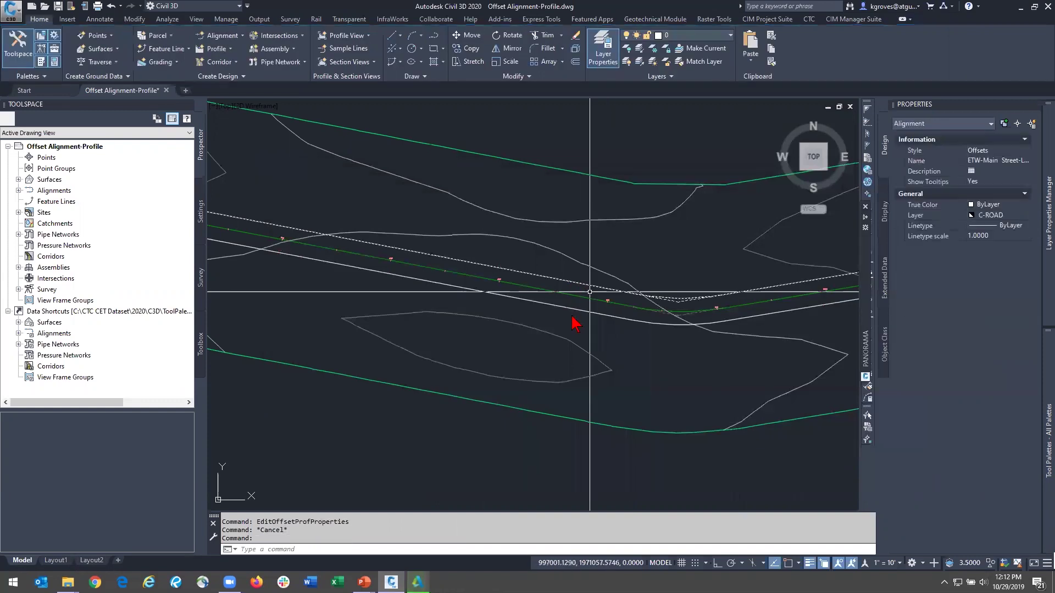
{"action": "scroll", "coordinate": [671, 340], "scroll_direction": "up", "scroll_amount": 5}
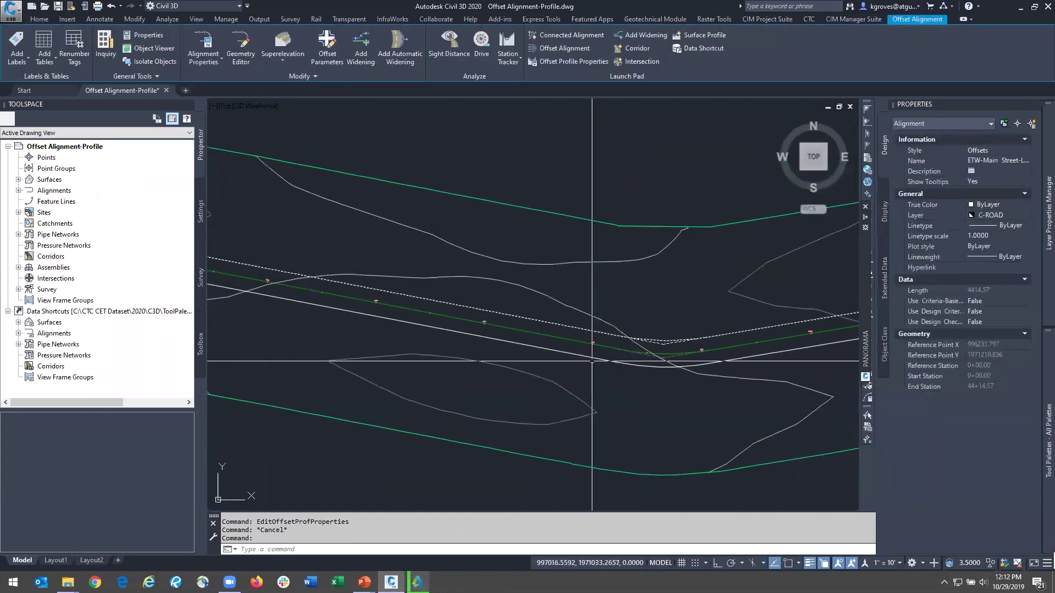
{"action": "key", "text": "Escape"}
Step: Create offset alignments 35 feet on both sides of Main Street, with names starting with ROW and without offset profiles
{"action": "scroll", "coordinate": [565, 377], "scroll_direction": "down", "scroll_amount": 3}
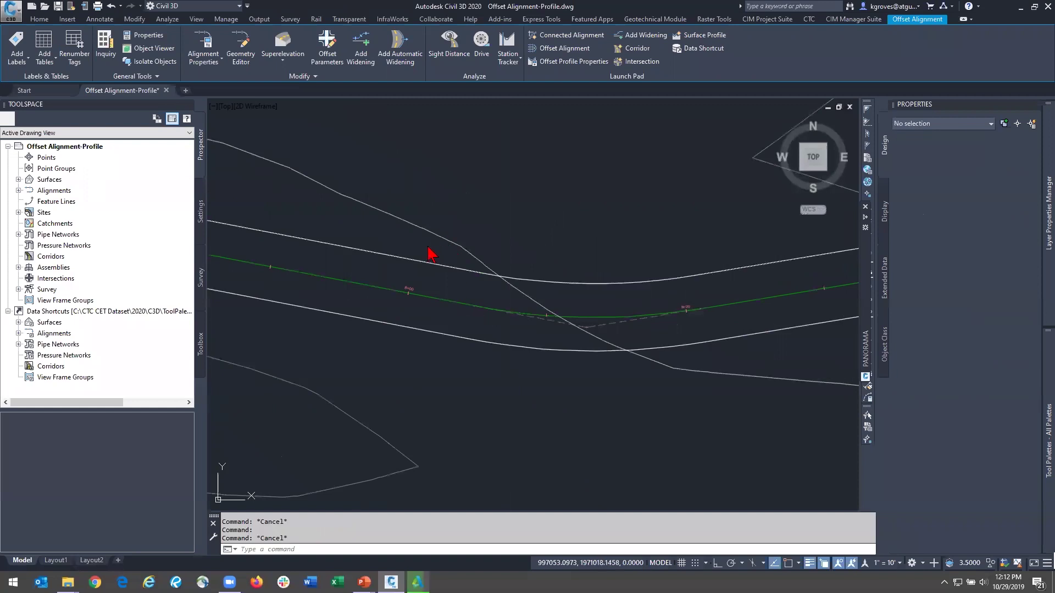
{"action": "left_click", "coordinate": [439, 293]}
{"action": "left_click", "coordinate": [435, 295]}
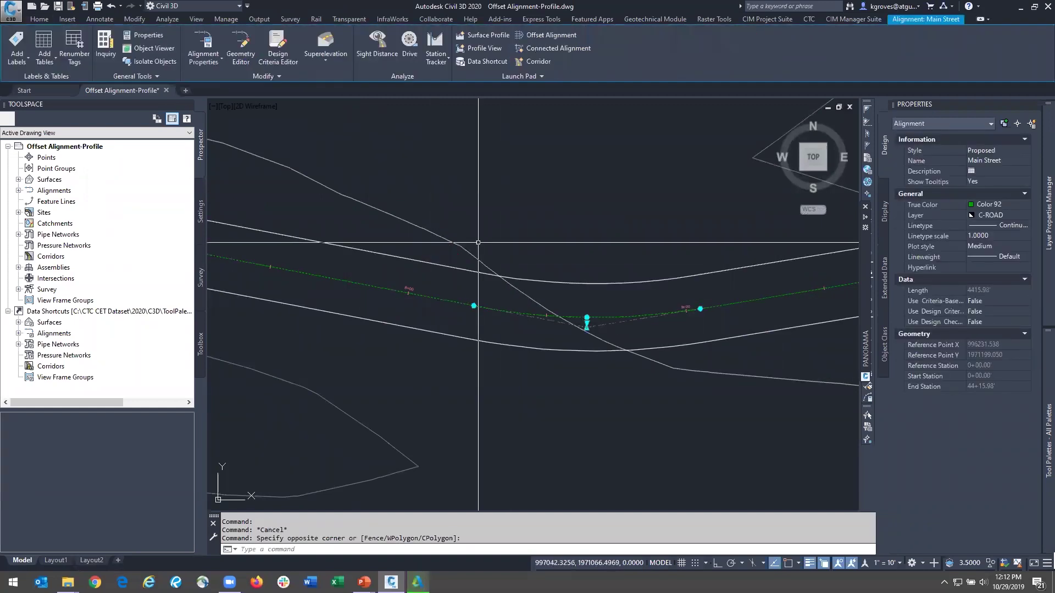
{"action": "left_click", "coordinate": [551, 35]}
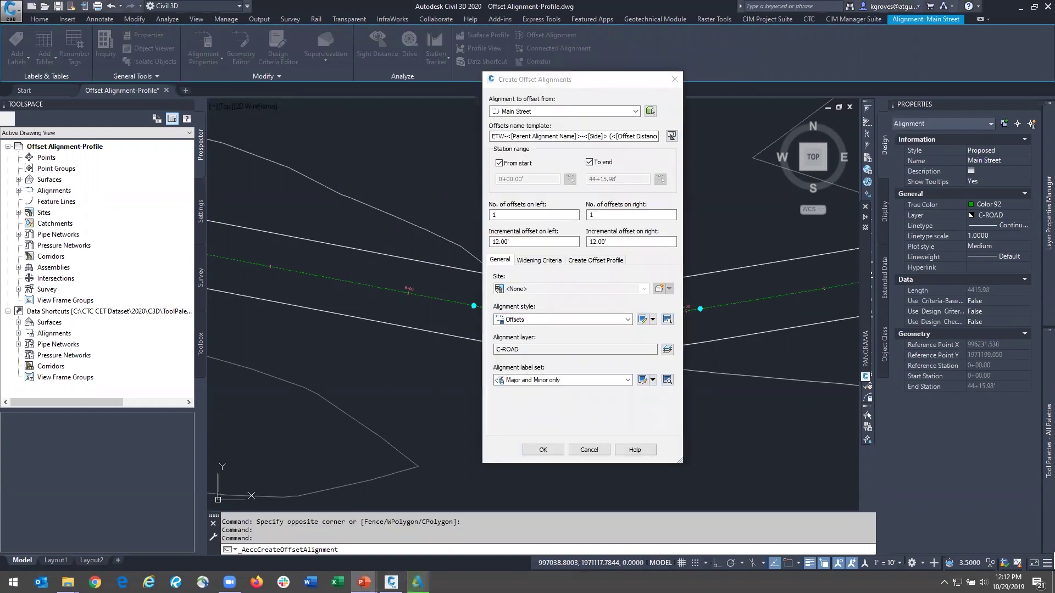
{"action": "left_click", "coordinate": [591, 261]}
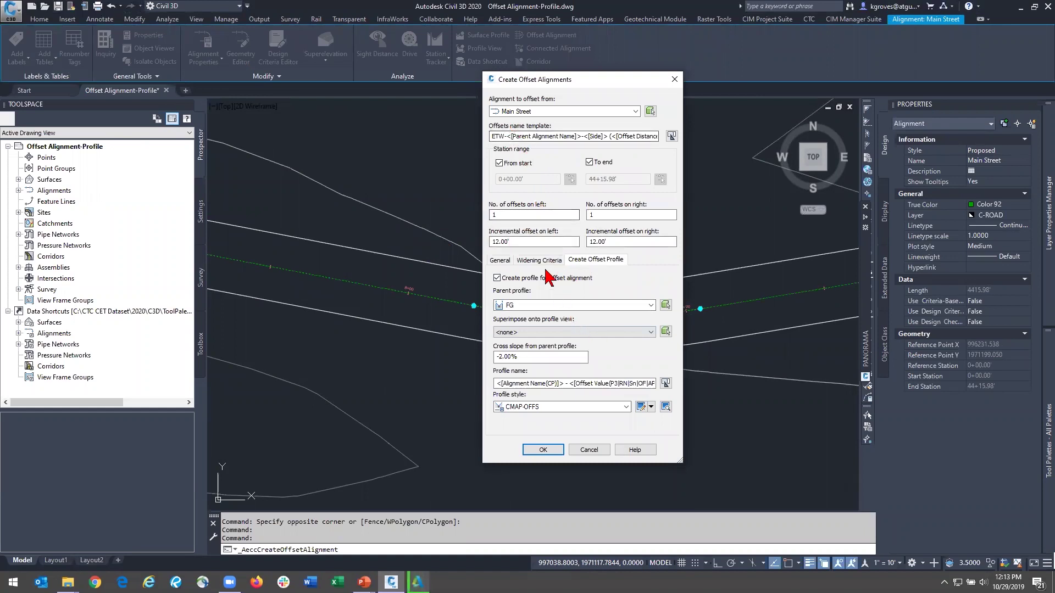
{"action": "left_click", "coordinate": [515, 279]}
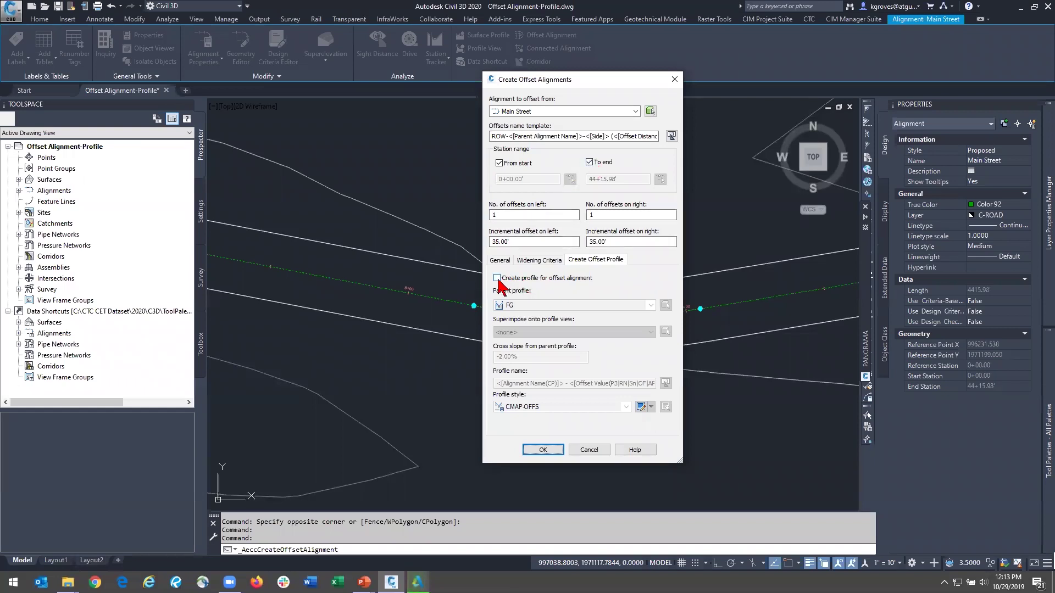
{"action": "left_click", "coordinate": [542, 450]}
{"action": "key", "text": "Escape"}
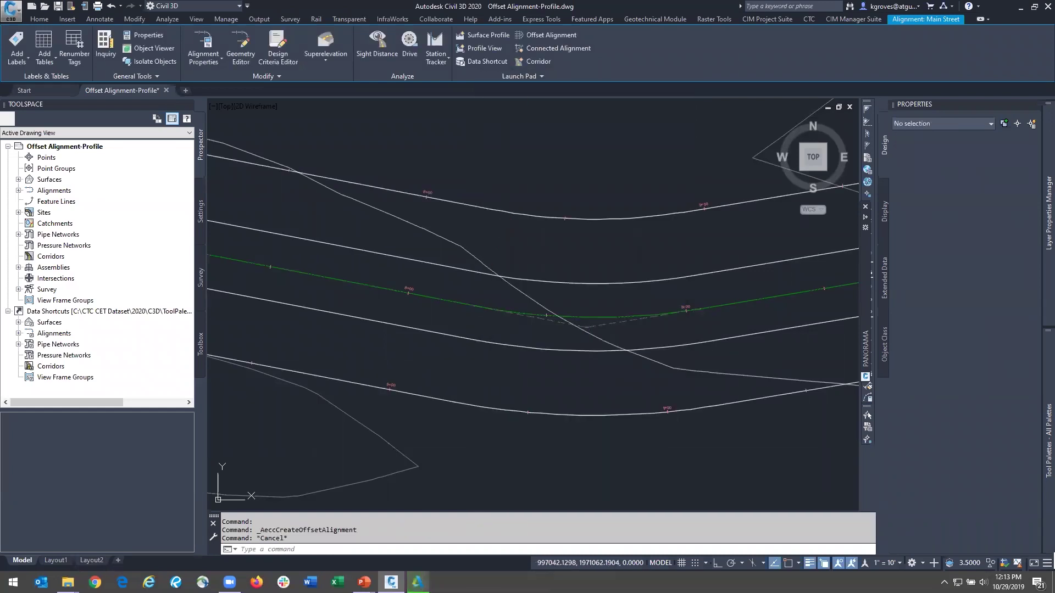
Step: Assign the ROW alignment style to both 35-foot offset alignments
{"action": "left_click", "coordinate": [535, 294]}
{"action": "left_click", "coordinate": [506, 211]}
{"action": "left_click", "coordinate": [506, 410]}
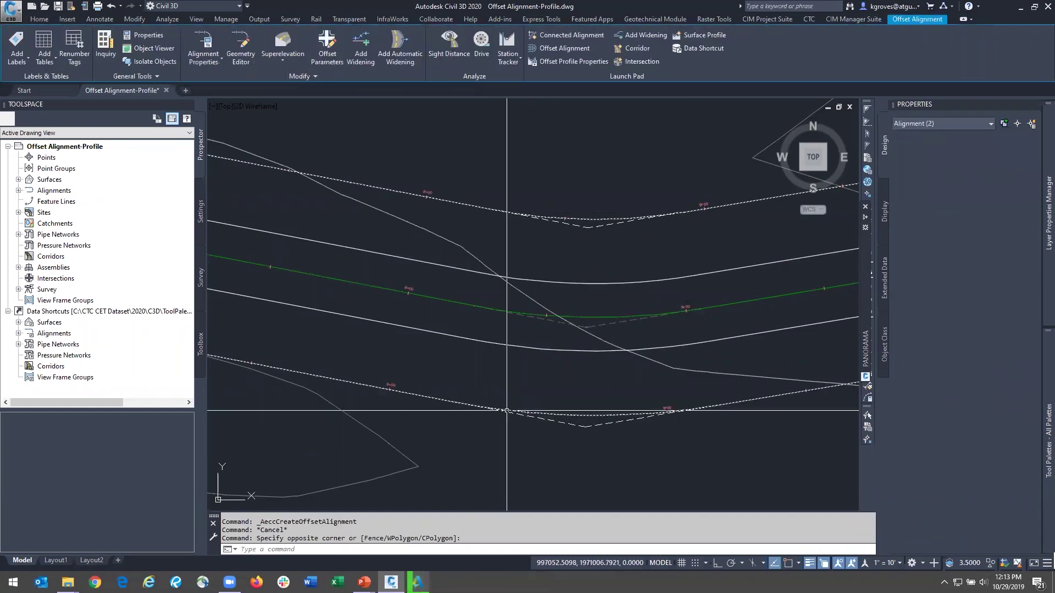
{"action": "left_click", "coordinate": [994, 150]}
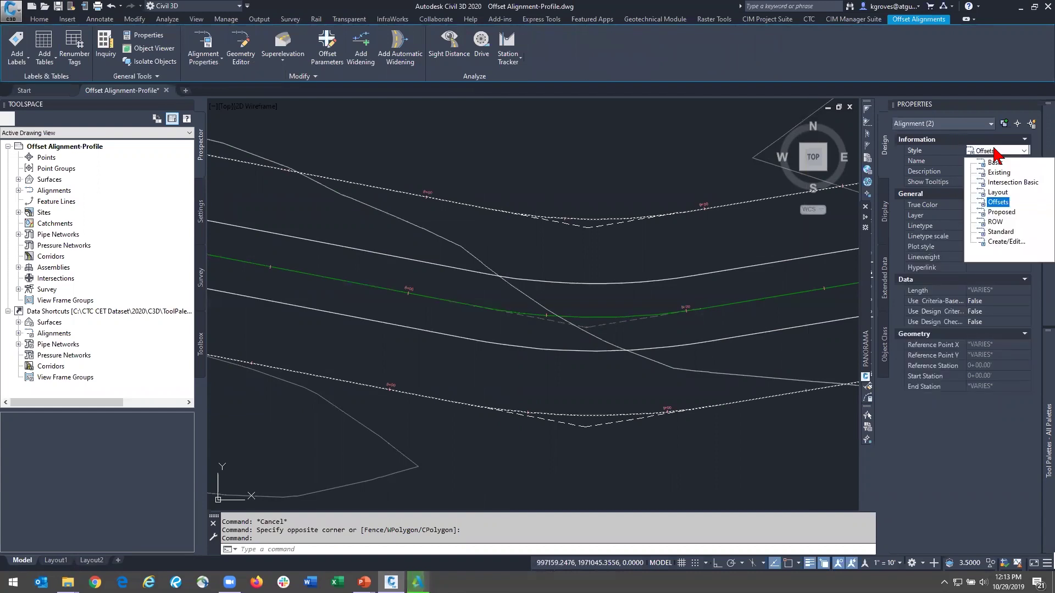
{"action": "left_click", "coordinate": [995, 222]}
{"action": "key", "text": "Escape"}
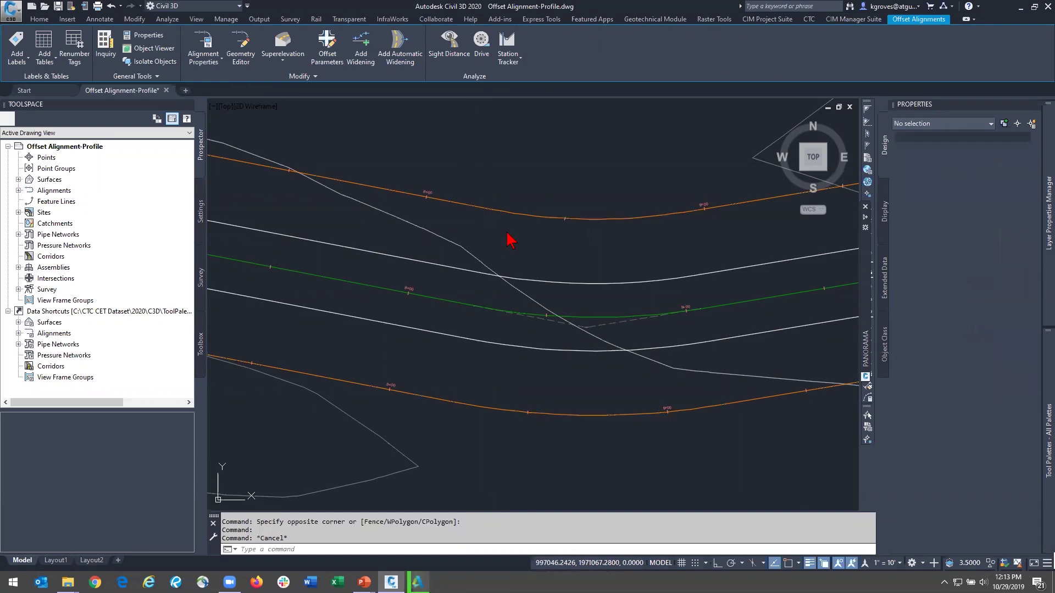
Step: Try to open the offset profile properties of the left ROW alignment
{"action": "left_click", "coordinate": [506, 213]}
{"action": "left_click", "coordinate": [514, 228]}
{"action": "left_click", "coordinate": [490, 185]}
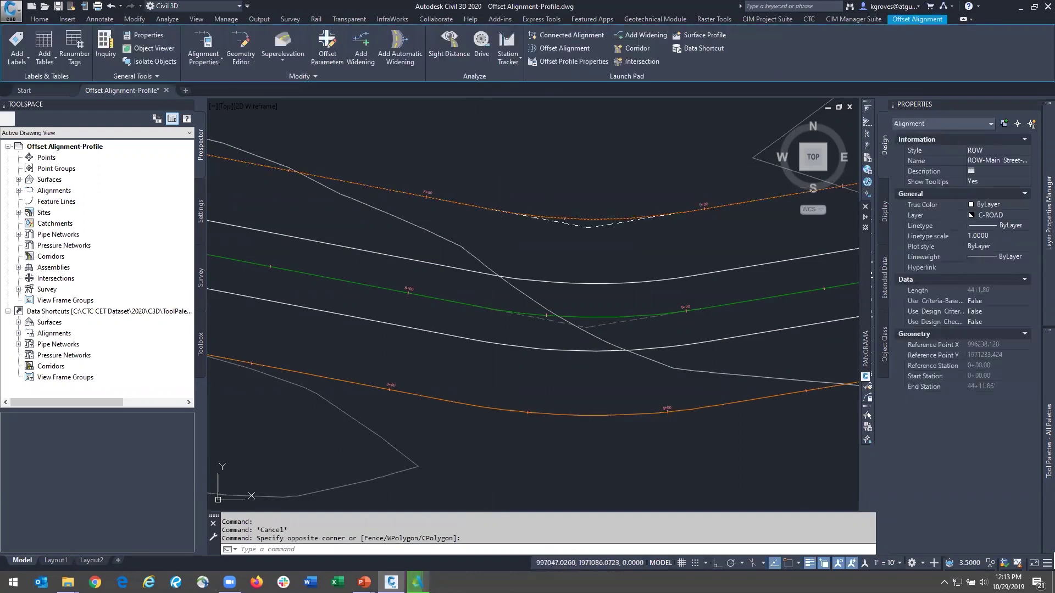
{"action": "key", "text": "Escape"}
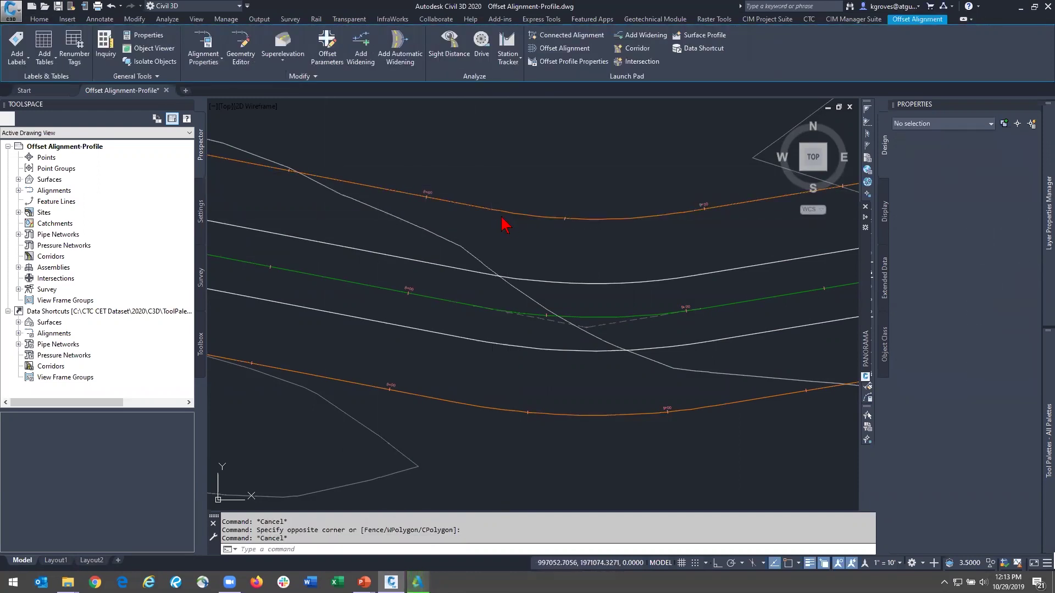
{"action": "left_click", "coordinate": [507, 221]}
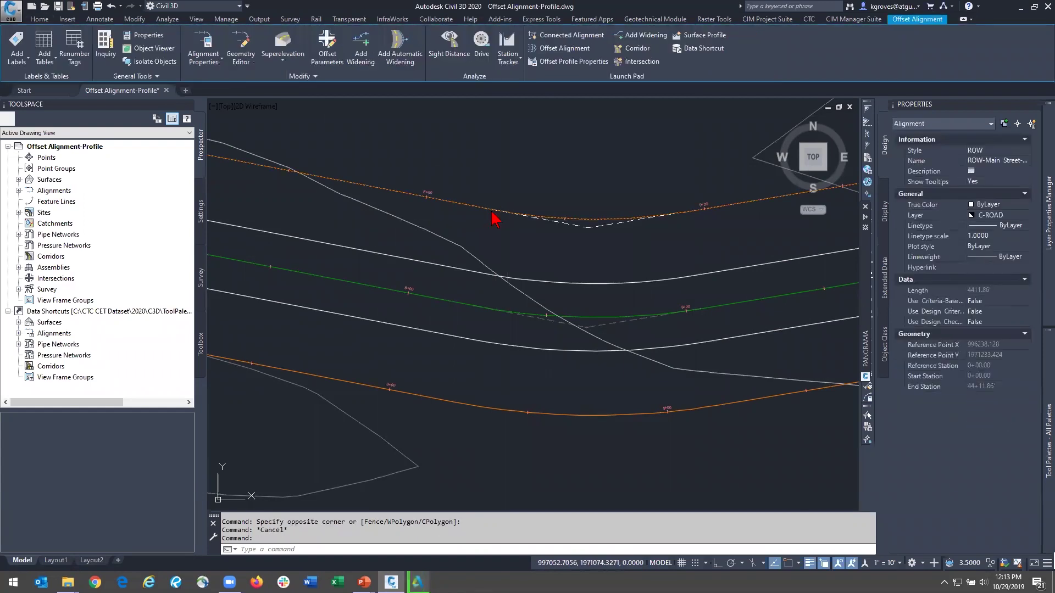
{"action": "right_click", "coordinate": [491, 214]}
{"action": "left_click", "coordinate": [530, 432]}
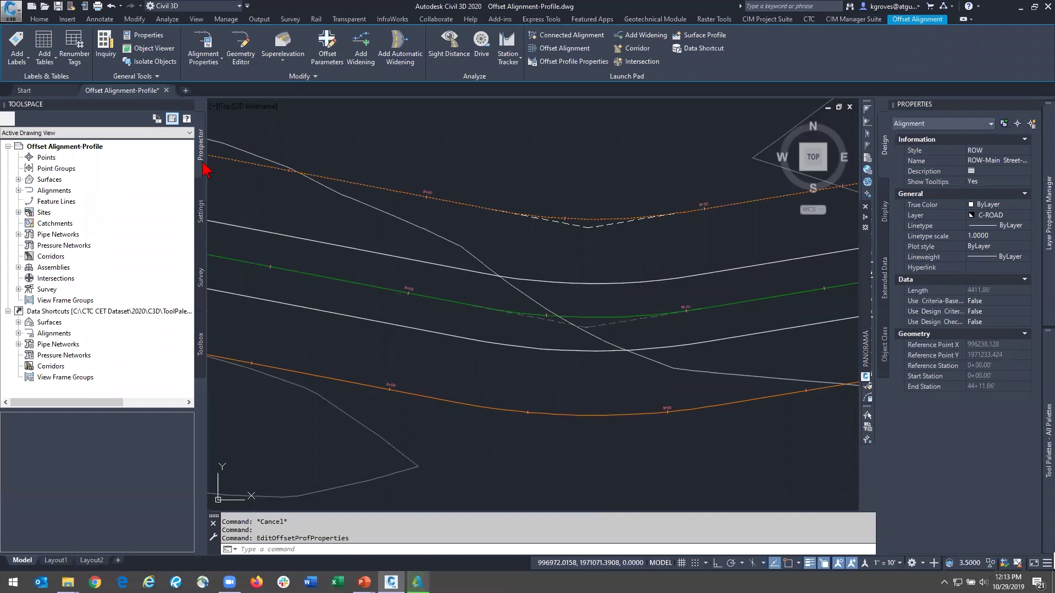
Step: Compare the profiles listed under the ETW-Main Street-Left and ROW-Main Street-Left offset alignments in the Prospector tree
{"action": "left_click", "coordinate": [19, 191]}
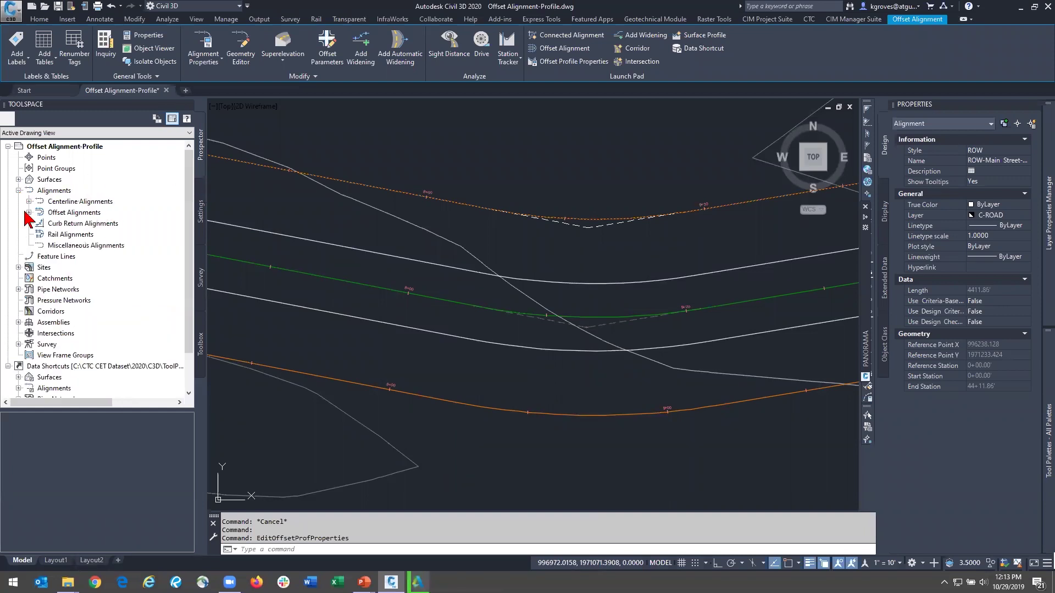
{"action": "left_click", "coordinate": [29, 202]}
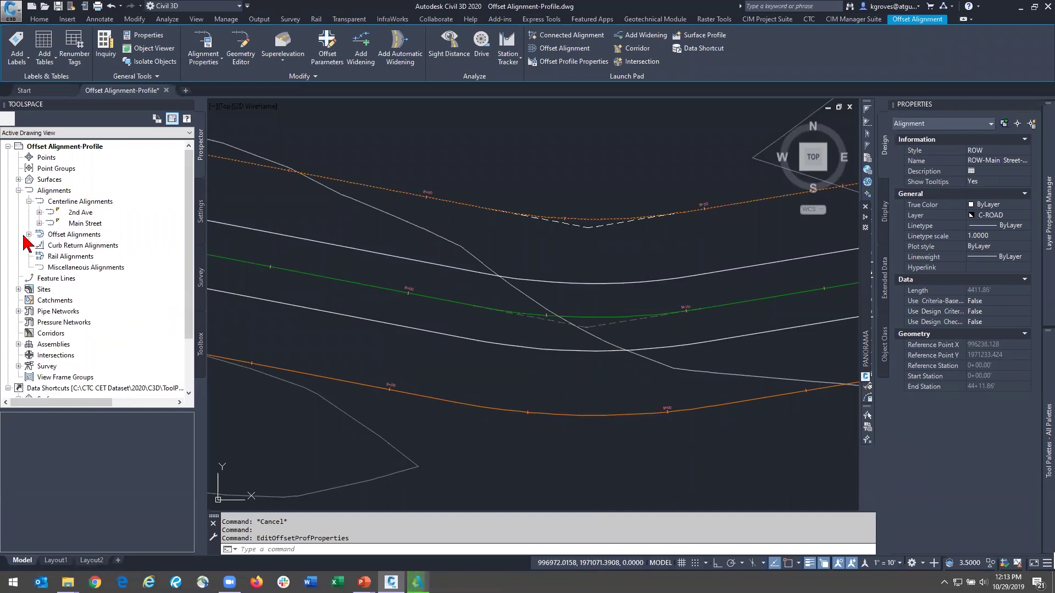
{"action": "left_click", "coordinate": [29, 234]}
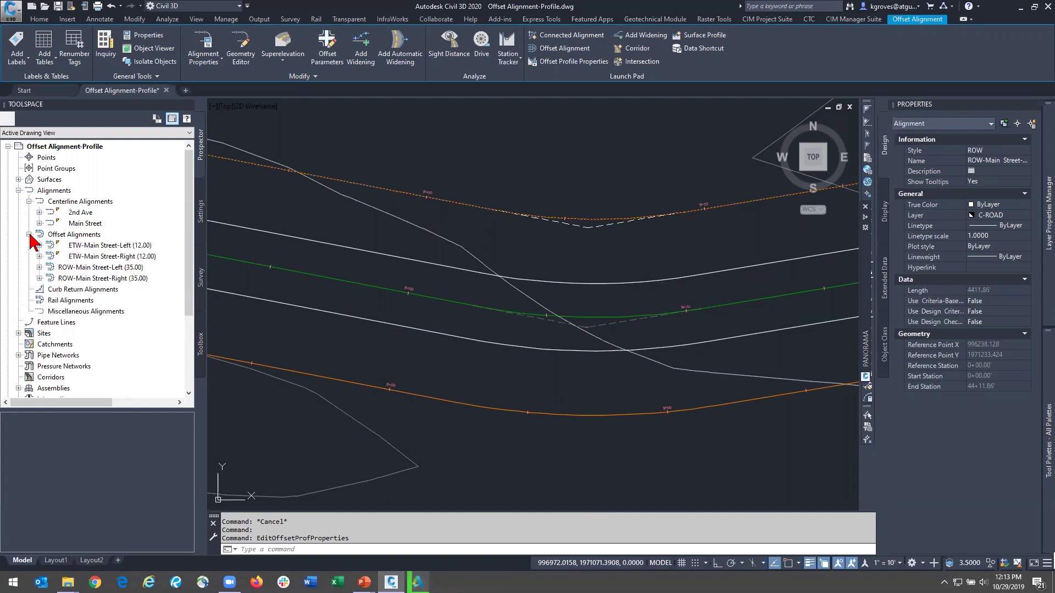
{"action": "left_click", "coordinate": [112, 247]}
{"action": "left_click", "coordinate": [77, 268]}
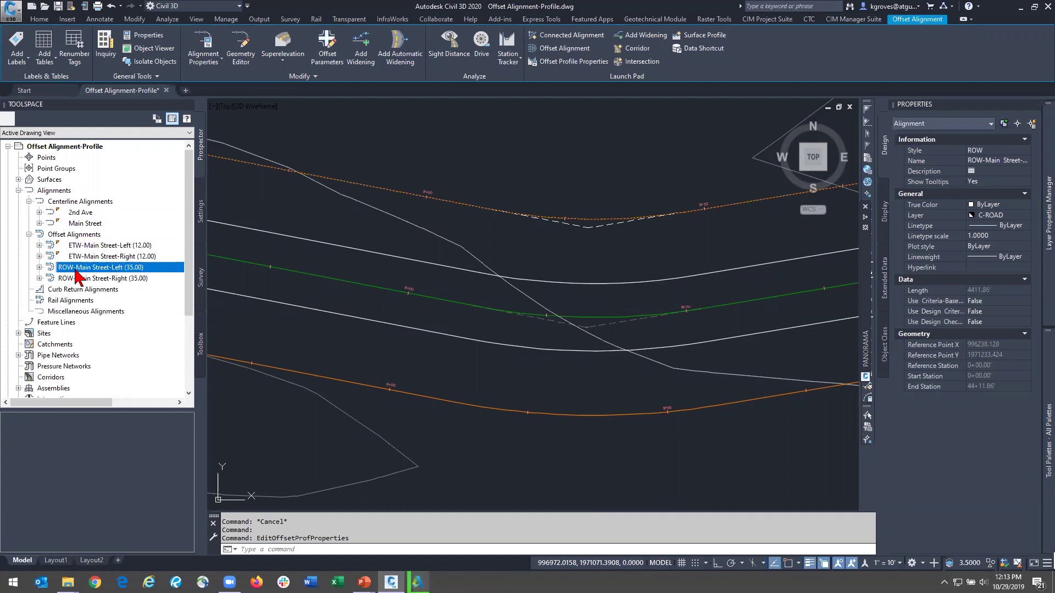
{"action": "left_click", "coordinate": [39, 245]}
{"action": "left_click", "coordinate": [50, 267]}
{"action": "left_click", "coordinate": [113, 278]}
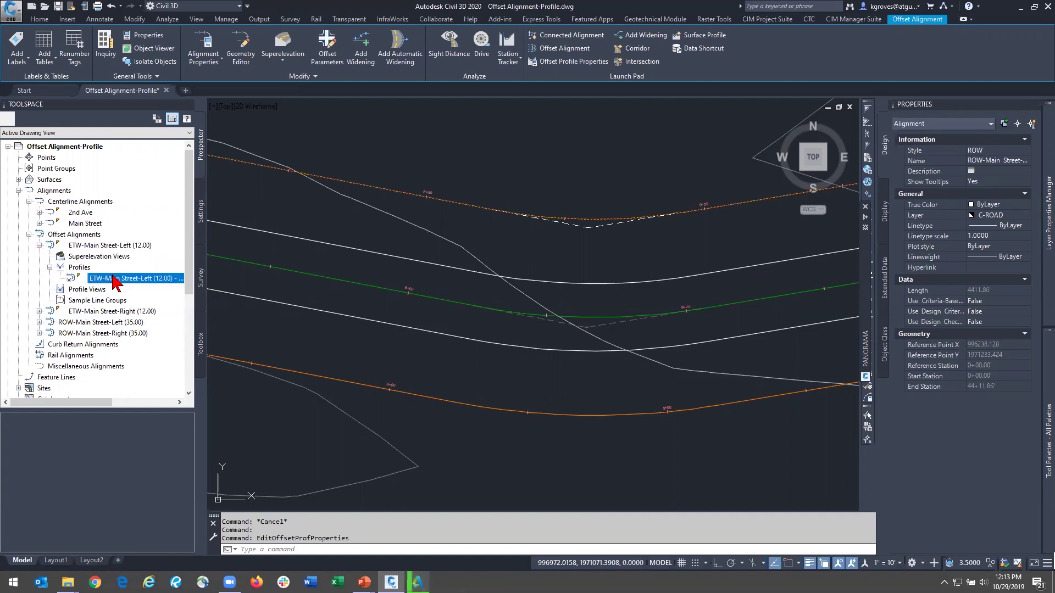
{"action": "left_click", "coordinate": [40, 322]}
{"action": "left_click", "coordinate": [88, 345]}
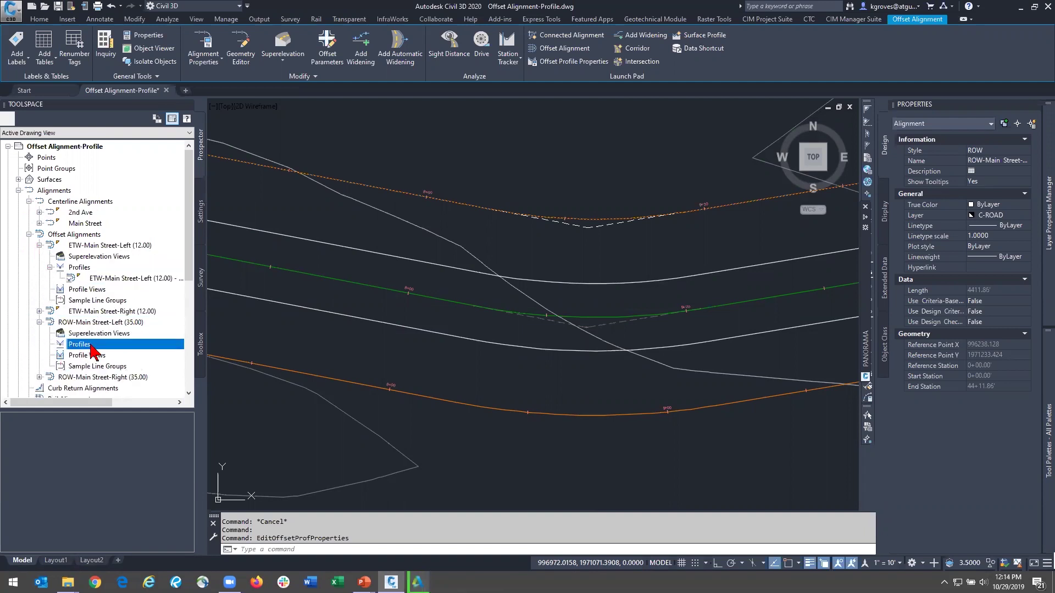
Step: Open the offset parameters of the ROW-Main Street-Left offset alignment and close them without changes
{"action": "right_click", "coordinate": [505, 218]}
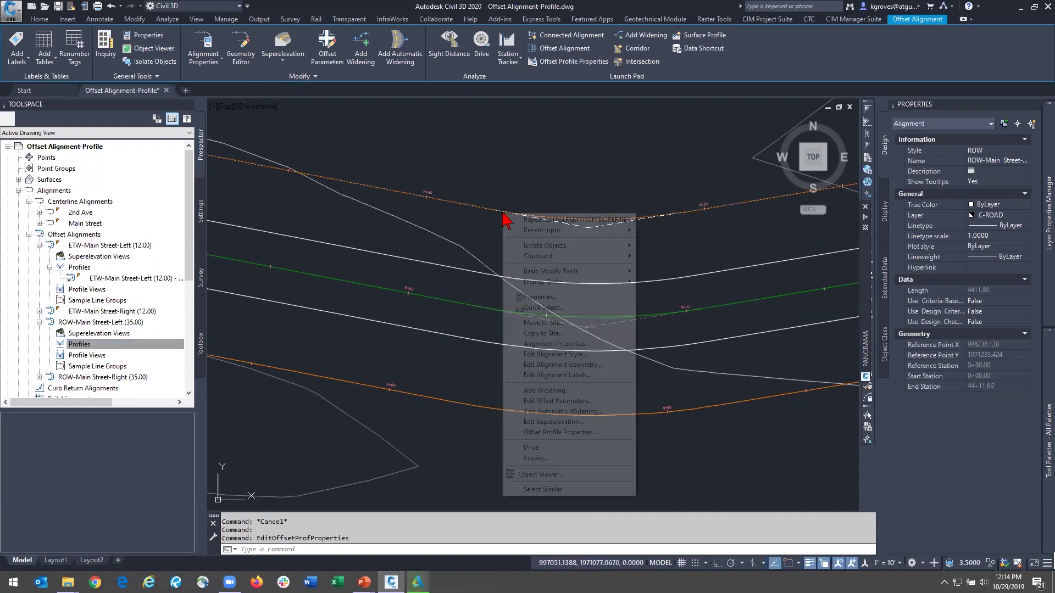
{"action": "left_click", "coordinate": [611, 408]}
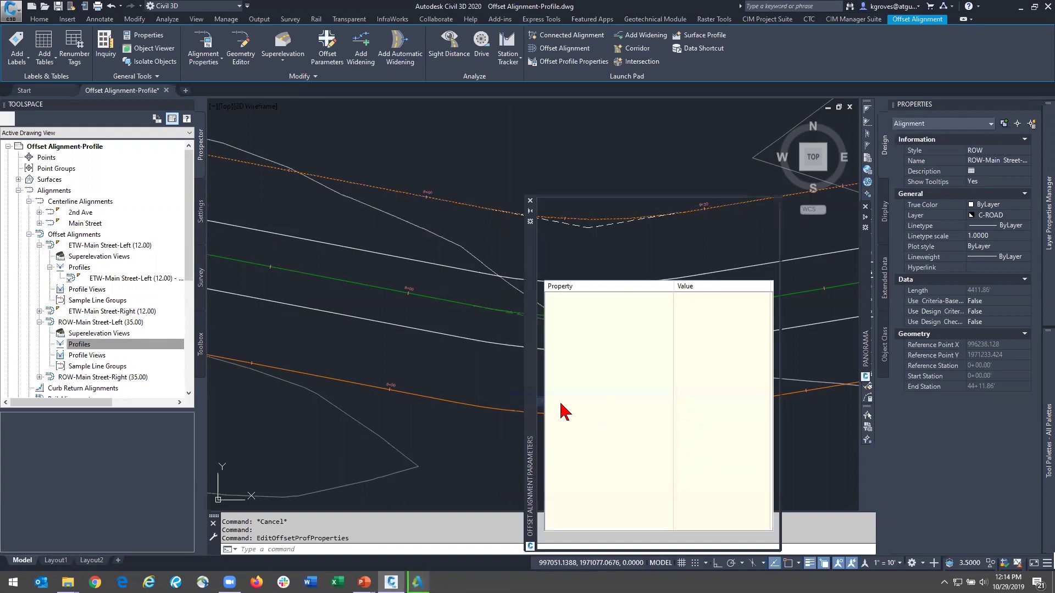
{"action": "left_click", "coordinate": [530, 201]}
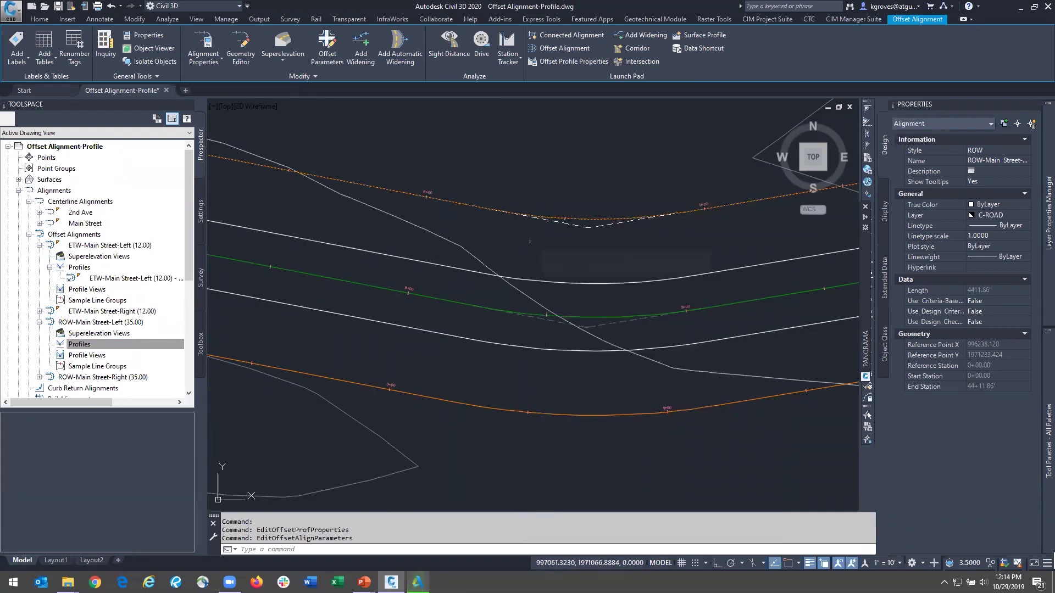
{"action": "key", "text": "Escape"}
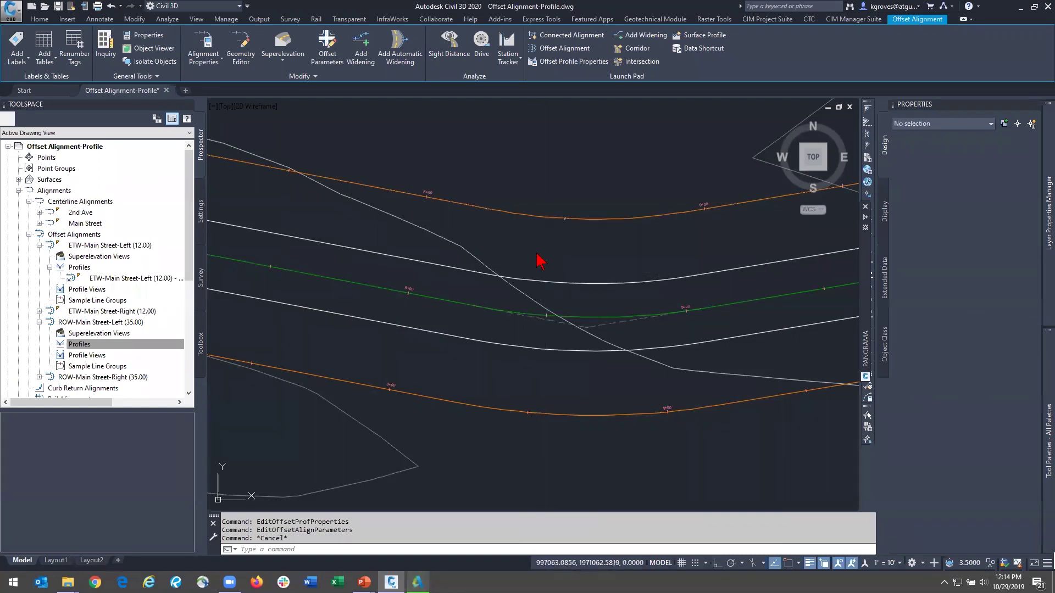
Step: Erase the FG design profile from the Main Street profile view
{"action": "scroll", "coordinate": [544, 261], "scroll_direction": "down", "scroll_amount": 6}
{"action": "scroll", "coordinate": [561, 187], "scroll_direction": "up", "scroll_amount": 5}
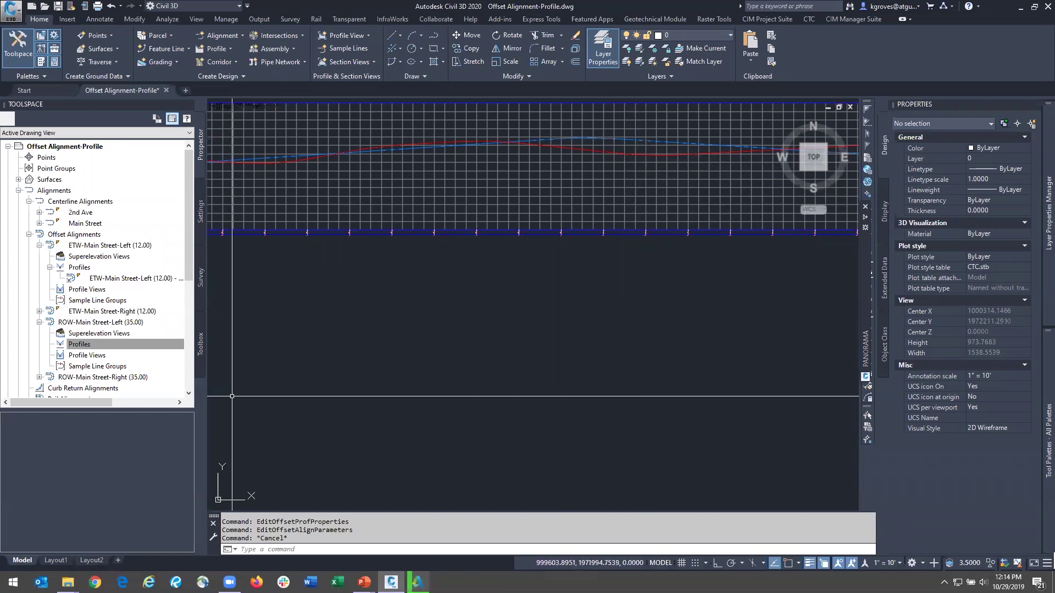
{"action": "scroll", "coordinate": [232, 396], "scroll_direction": "down", "scroll_amount": 4}
{"action": "mouse_move", "coordinate": [232, 396]}
{"action": "middle_mouse_down"}
{"action": "mouse_move", "coordinate": [391, 297]}
{"action": "mouse_move", "coordinate": [506, 327]}
{"action": "mouse_move", "coordinate": [413, 447]}
{"action": "middle_mouse_up"}
{"action": "scroll", "coordinate": [506, 327], "scroll_direction": "up", "scroll_amount": 4}
{"action": "scroll", "coordinate": [506, 327], "scroll_direction": "down", "scroll_amount": 3}
{"action": "middle_click_drag", "start_coordinate": [558, 180], "coordinate": [620, 234]}
{"action": "scroll", "coordinate": [620, 242], "scroll_direction": "up", "scroll_amount": 5}
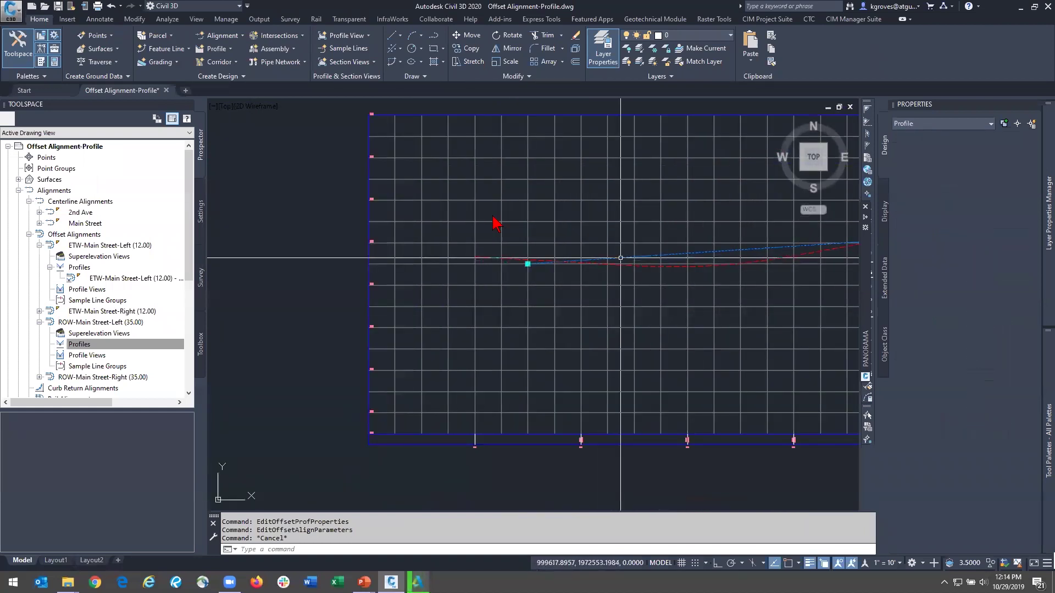
{"action": "left_click", "coordinate": [527, 263]}
{"action": "key", "text": "e"}
{"action": "key", "text": "Return"}
Step: Erase all four offset alignments along Main Street, both ETW and both ROW
{"action": "scroll", "coordinate": [463, 346], "scroll_direction": "down", "scroll_amount": 3}
{"action": "middle_click_drag", "start_coordinate": [330, 377], "coordinate": [471, 374]}
{"action": "scroll", "coordinate": [439, 363], "scroll_direction": "up", "scroll_amount": 4}
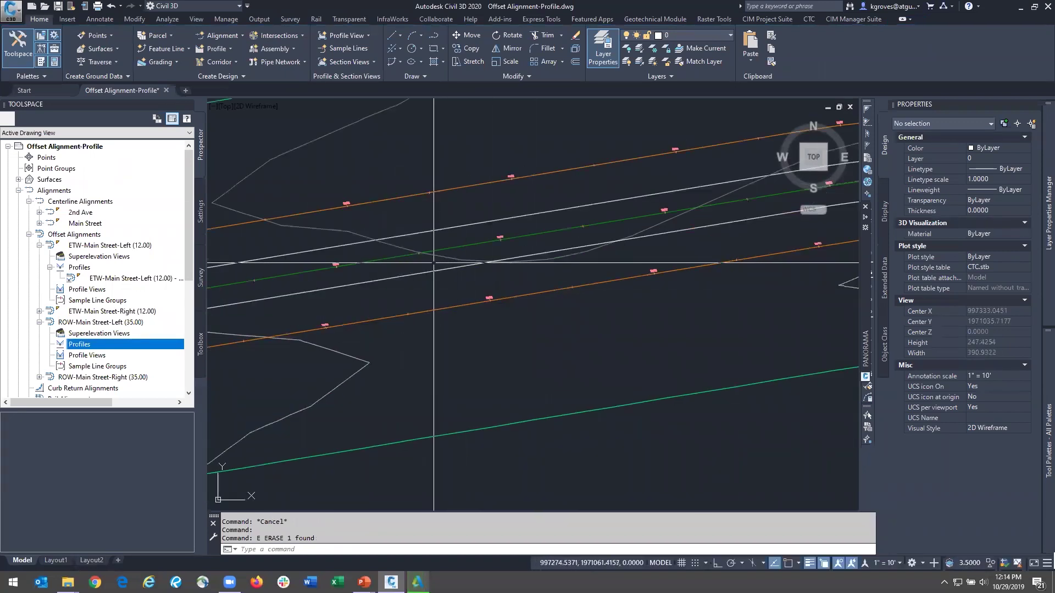
{"action": "left_click", "coordinate": [427, 272]}
{"action": "left_click", "coordinate": [429, 311]}
{"action": "left_click", "coordinate": [423, 293]}
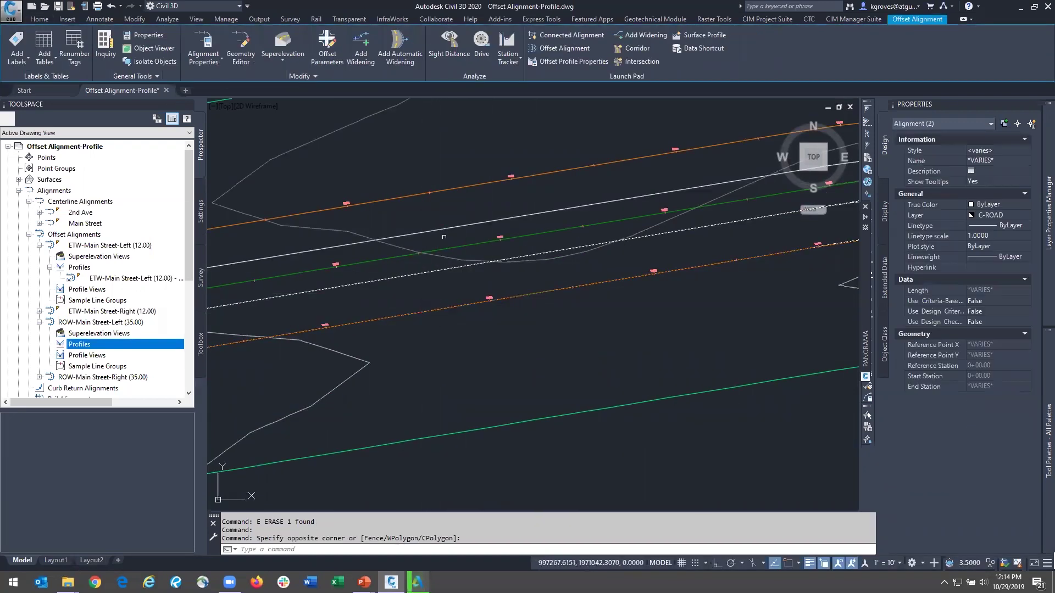
{"action": "left_click", "coordinate": [446, 173]}
{"action": "left_click", "coordinate": [445, 173]}
{"action": "left_click", "coordinate": [577, 207]}
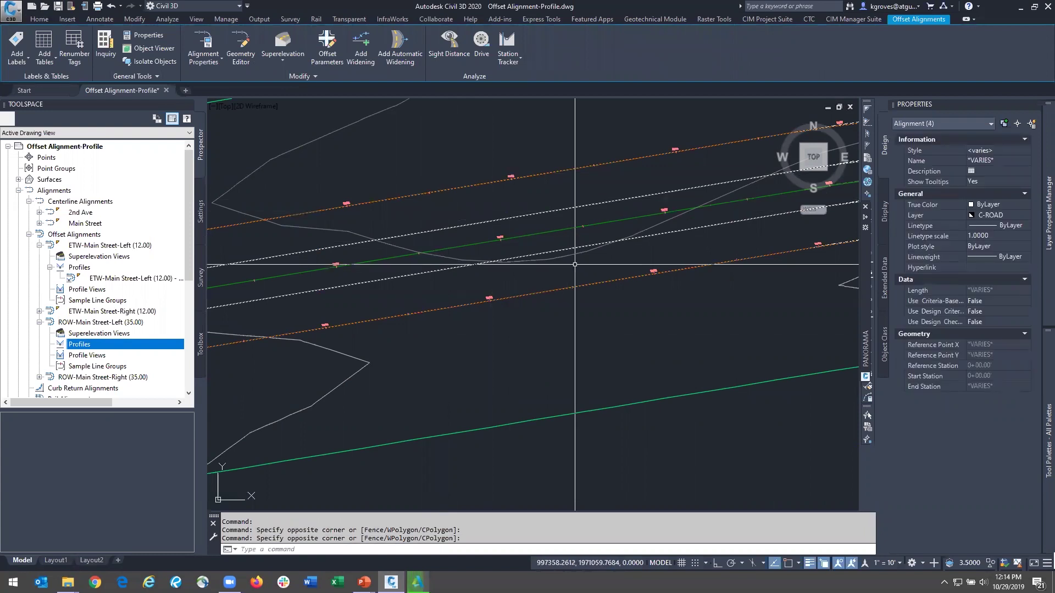
{"action": "type", "text": "e"}
{"action": "key", "text": "Return"}
Step: Choose an alignment style and label set for new Main Street offset alignments, check the offset profile options, and cancel the creation
{"action": "left_click", "coordinate": [517, 239]}
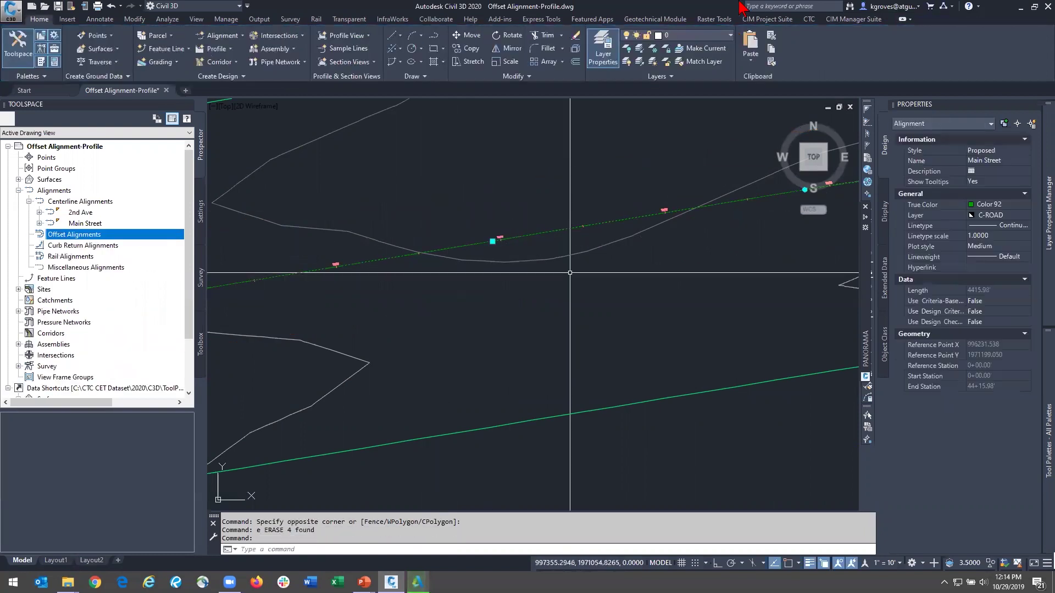
{"action": "left_click", "coordinate": [551, 37]}
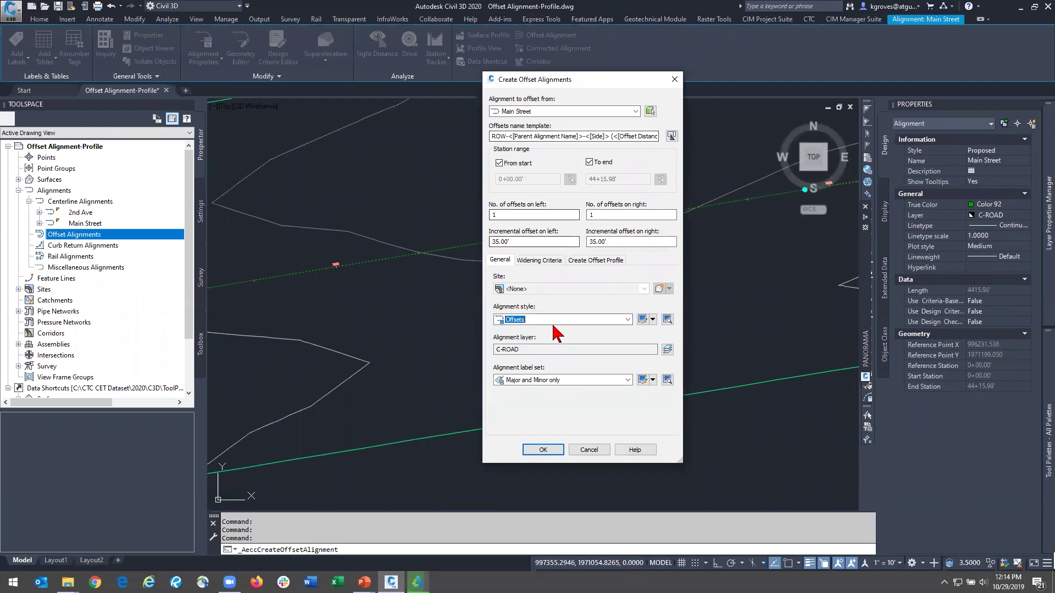
{"action": "left_click", "coordinate": [558, 320]}
{"action": "left_click", "coordinate": [531, 378]}
{"action": "left_click", "coordinate": [530, 381]}
{"action": "left_click", "coordinate": [511, 400]}
{"action": "left_click", "coordinate": [590, 261]}
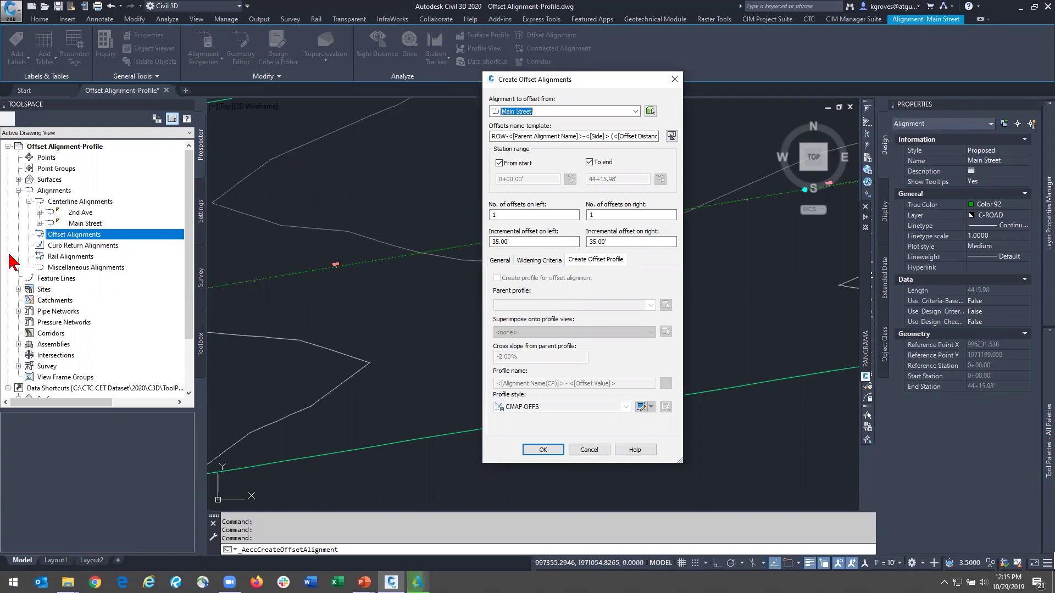
{"action": "left_click", "coordinate": [589, 450]}
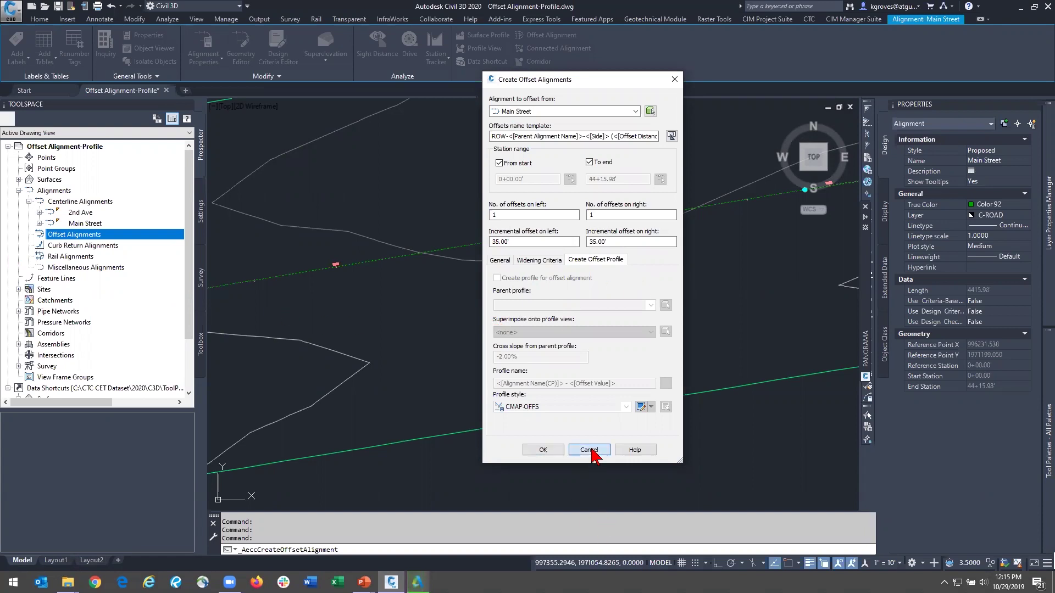
Step: Undo the erasing of the FG profile and the four offset alignments
{"action": "left_click", "coordinate": [122, 6]}
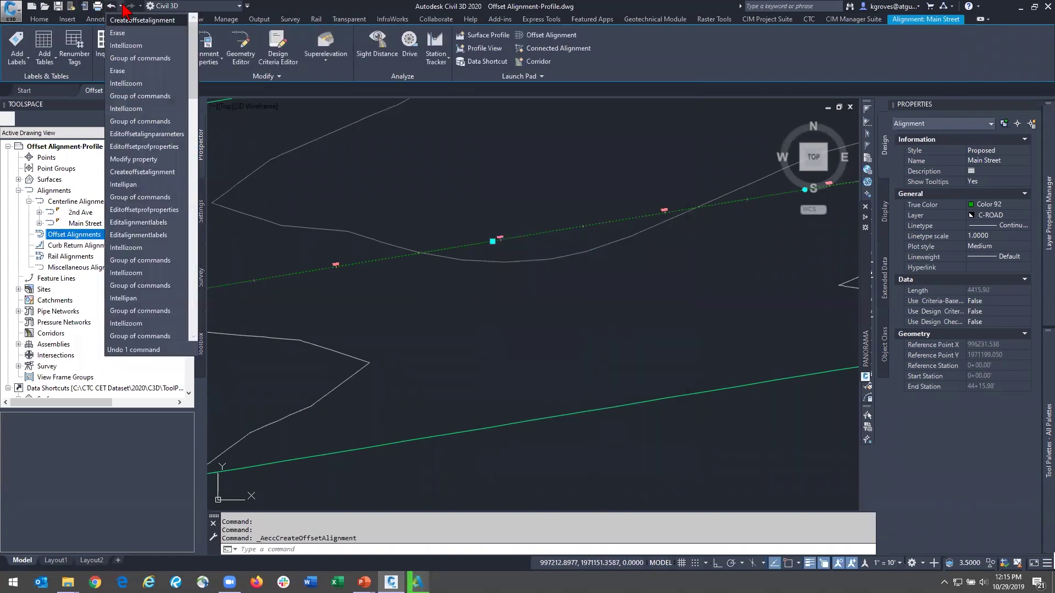
{"action": "left_click", "coordinate": [129, 71]}
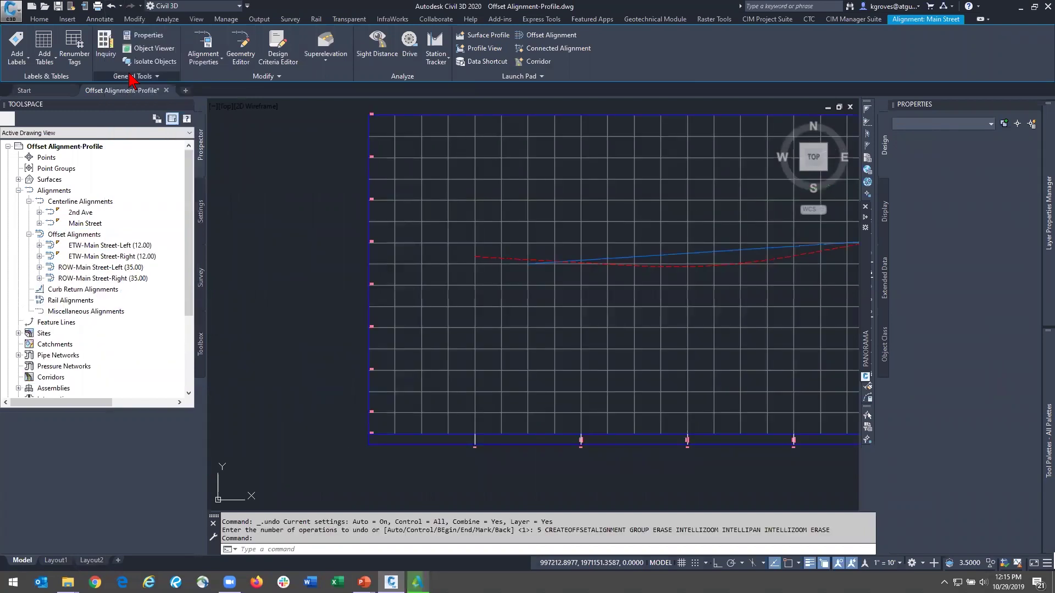
{"action": "left_click", "coordinate": [680, 264]}
{"action": "scroll", "coordinate": [567, 350], "scroll_direction": "down", "scroll_amount": 6}
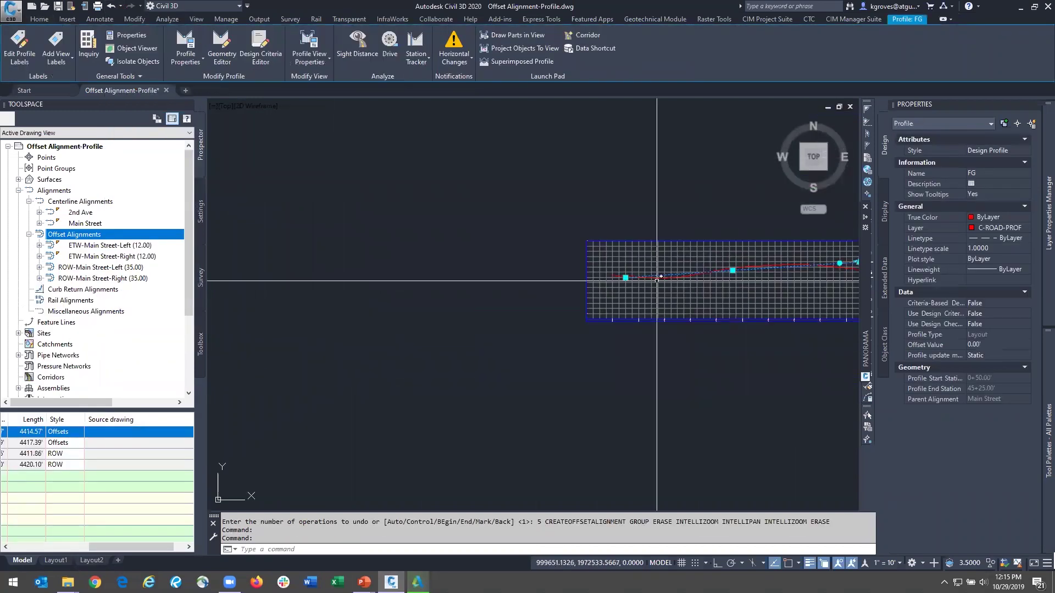
{"action": "scroll", "coordinate": [522, 388], "scroll_direction": "up", "scroll_amount": 4}
{"action": "scroll", "coordinate": [522, 390], "scroll_direction": "down", "scroll_amount": 5}
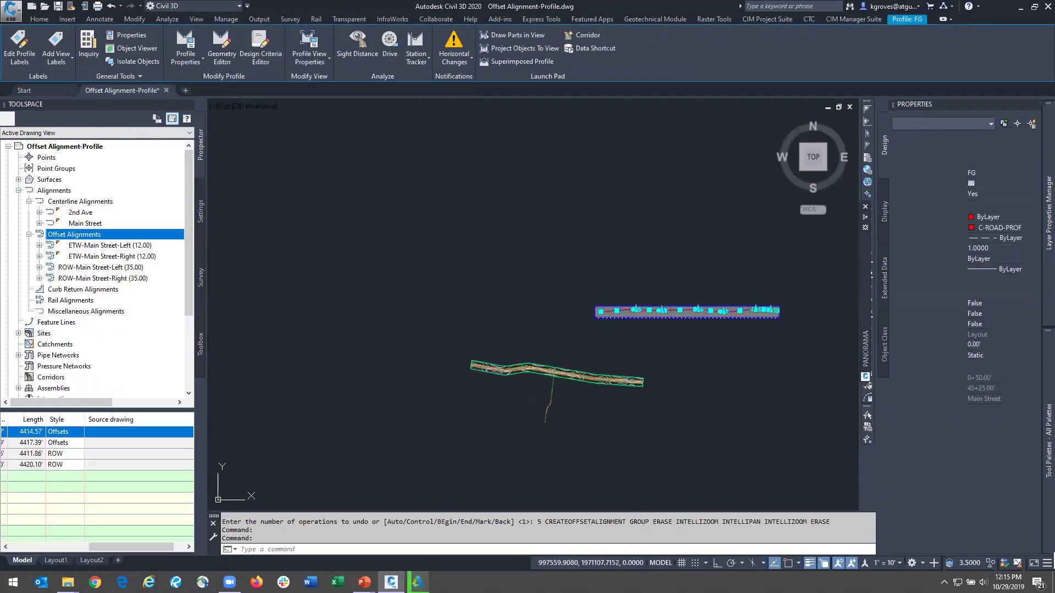
{"action": "key", "text": "Escape"}
Step: Try to open the offset profile properties of the right ROW alignment
{"action": "scroll", "coordinate": [522, 390], "scroll_direction": "up", "scroll_amount": 10}
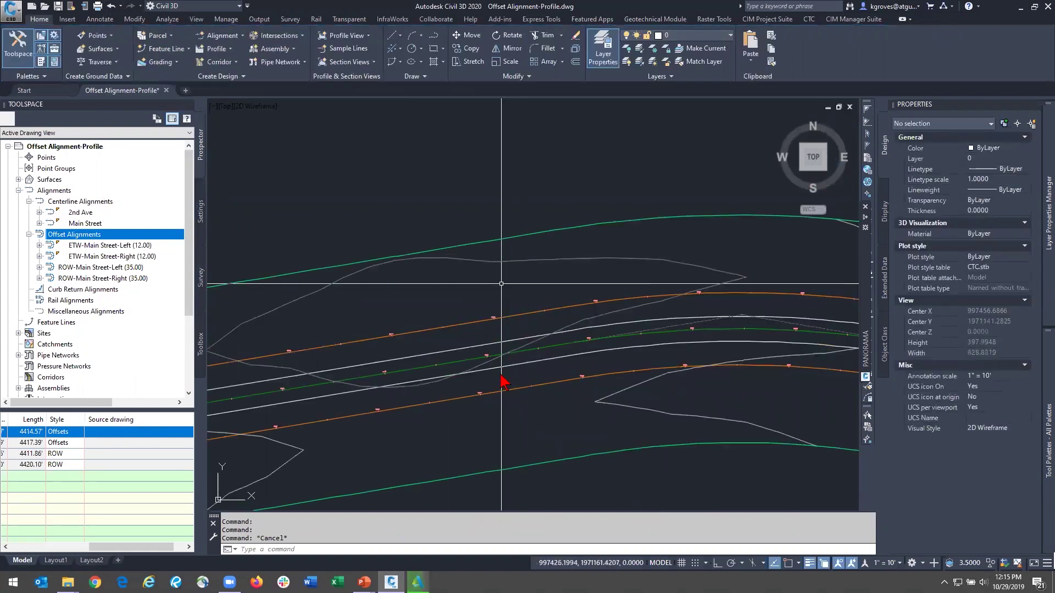
{"action": "left_click", "coordinate": [537, 409]}
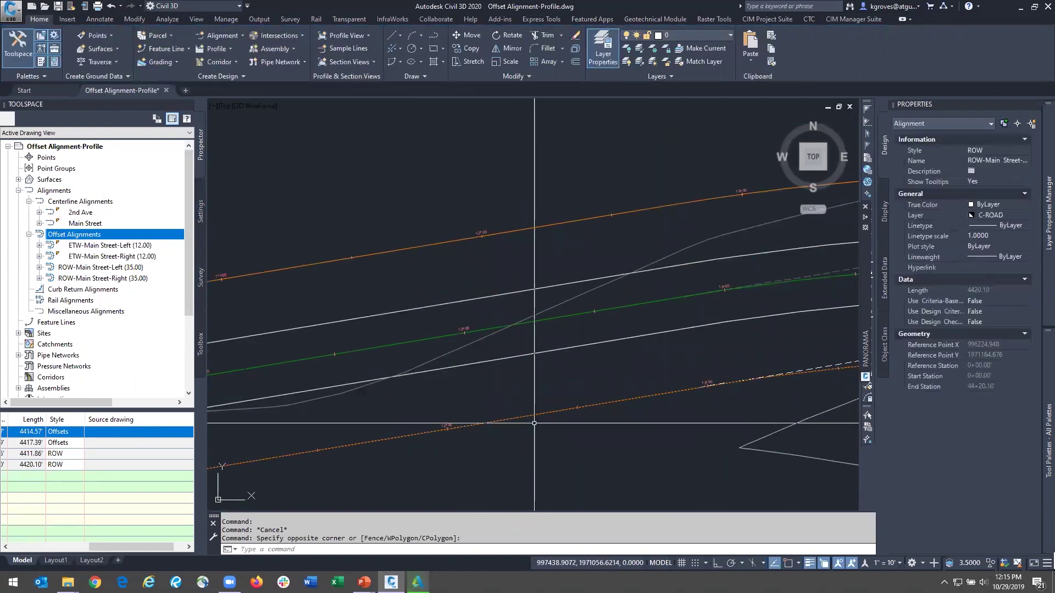
{"action": "left_click", "coordinate": [438, 212]}
{"action": "key", "text": "Escape"}
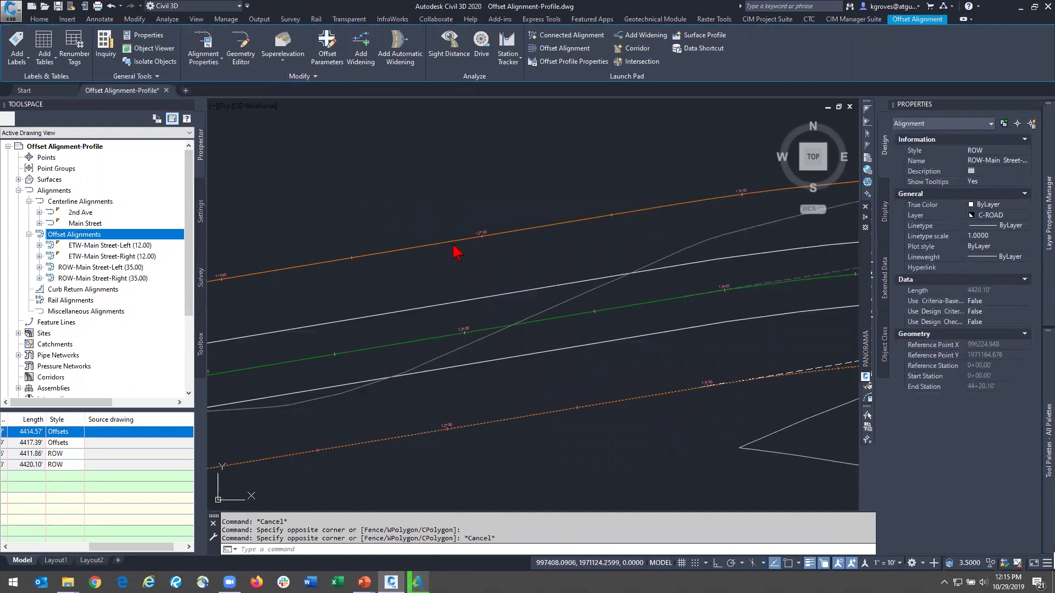
{"action": "right_click", "coordinate": [454, 248]}
{"action": "key", "text": "Escape"}
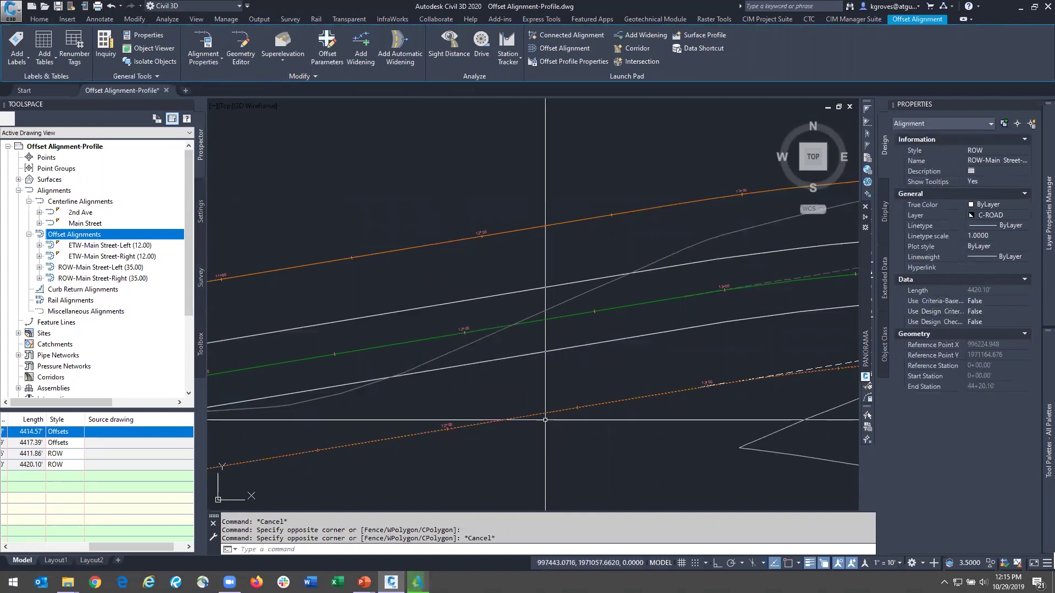
{"action": "right_click", "coordinate": [544, 413]}
{"action": "left_click", "coordinate": [602, 350]}
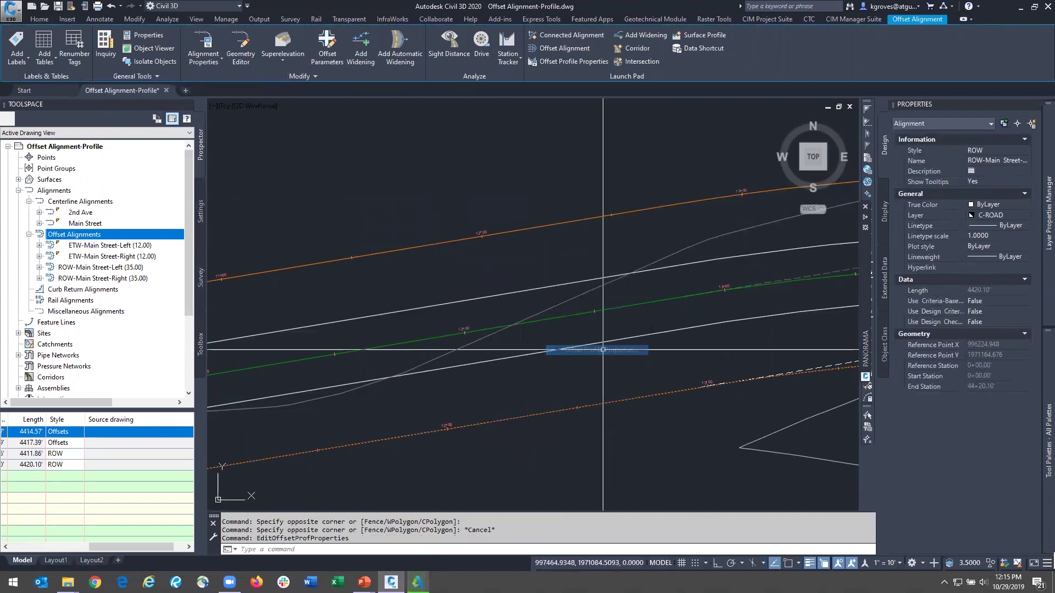
{"action": "key", "text": "Escape"}
{"action": "left_click_drag", "start_coordinate": [509, 421], "coordinate": [501, 432]}
{"action": "left_click_drag", "start_coordinate": [546, 215], "coordinate": [530, 235]}
{"action": "key", "text": "Escape"}
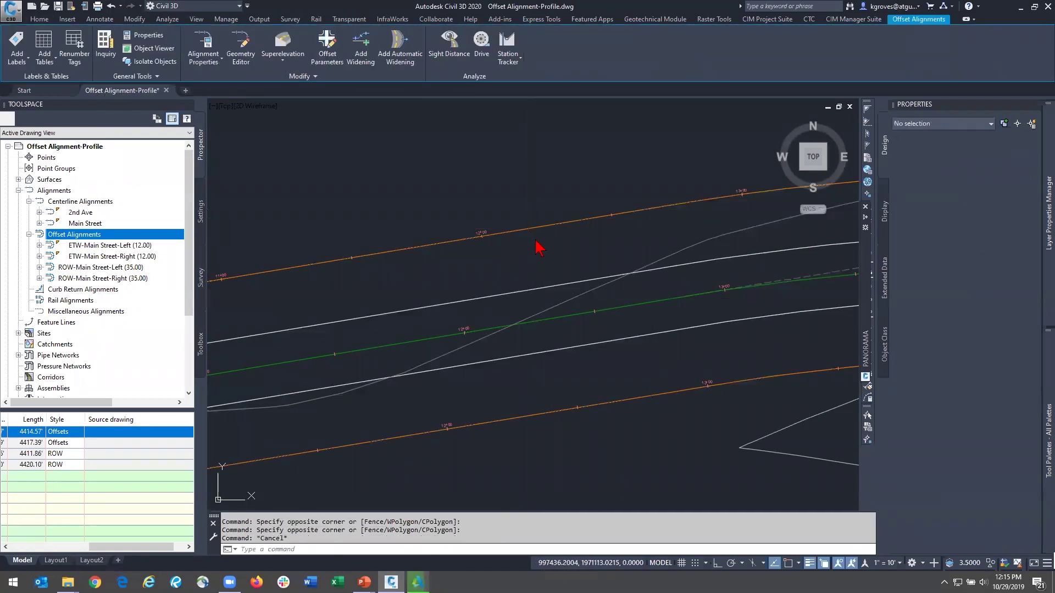
{"action": "left_click", "coordinate": [514, 204]}
{"action": "left_click", "coordinate": [497, 190]}
{"action": "right_click", "coordinate": [494, 186]}
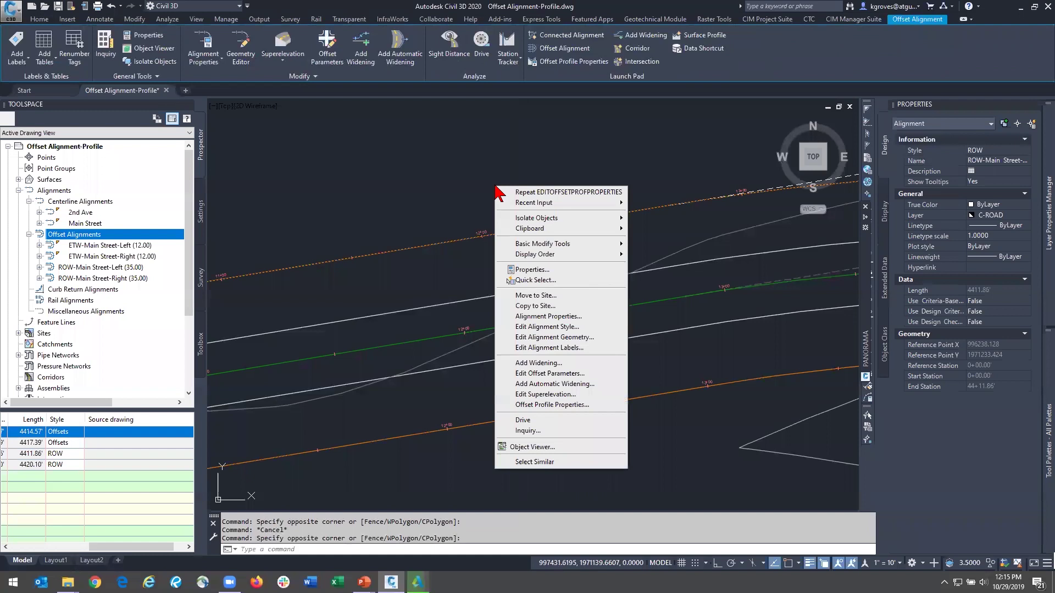
{"action": "left_click", "coordinate": [531, 462]}
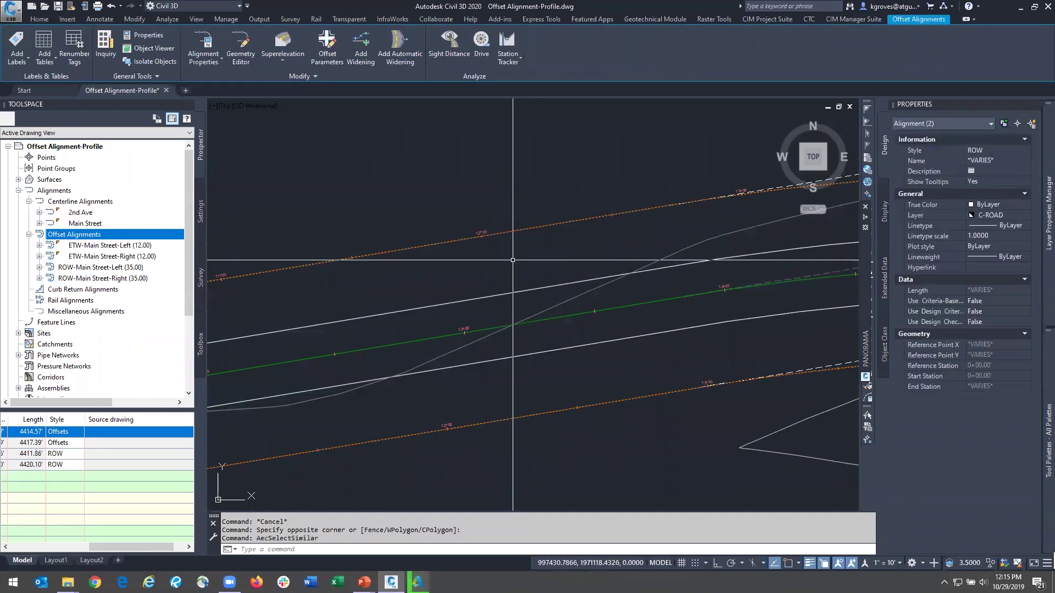
{"action": "key", "text": "Escape"}
Step: Import the _No Labels label set into the ROW-Main Street-Left alignment's labels
{"action": "left_click", "coordinate": [495, 181]}
{"action": "left_click", "coordinate": [480, 242]}
{"action": "right_click", "coordinate": [480, 175]}
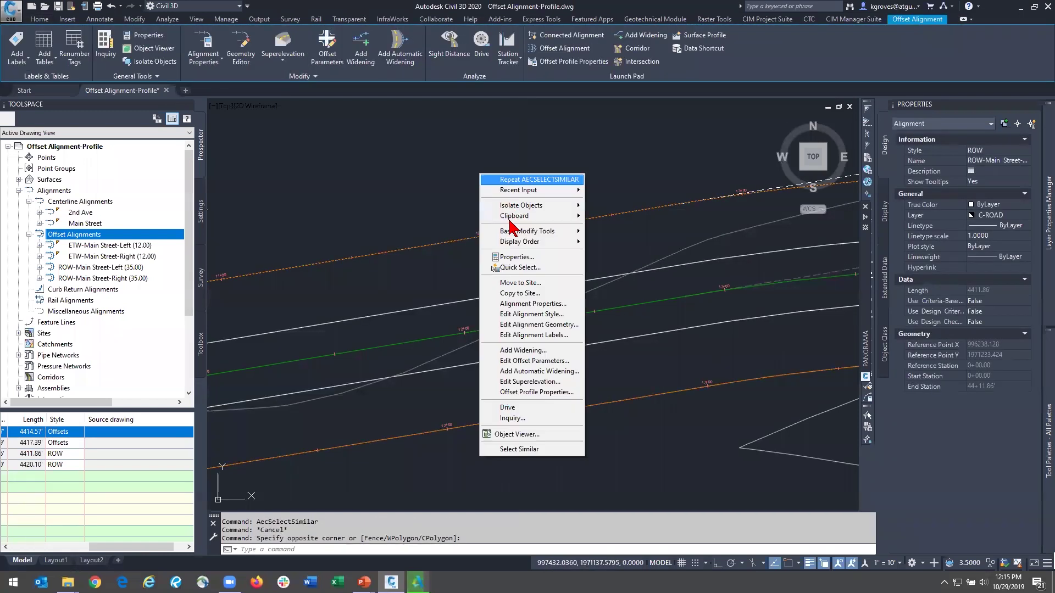
{"action": "left_click", "coordinate": [530, 335]}
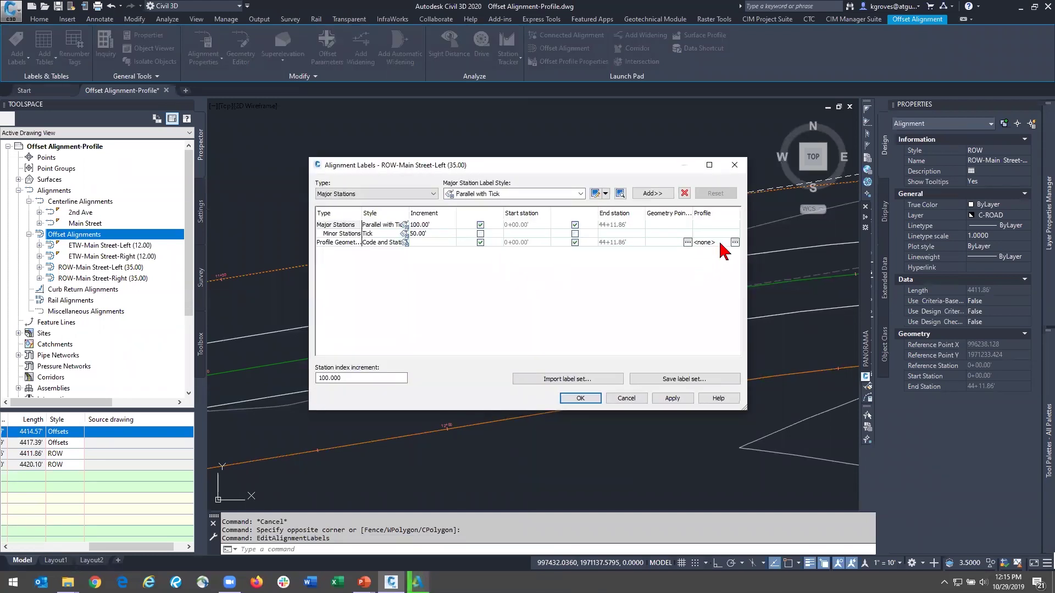
{"action": "left_click", "coordinate": [570, 388]}
{"action": "left_click", "coordinate": [544, 198]}
{"action": "left_click", "coordinate": [495, 223]}
{"action": "left_click", "coordinate": [478, 250]}
{"action": "left_click", "coordinate": [578, 398]}
{"action": "key", "text": "Escape"}
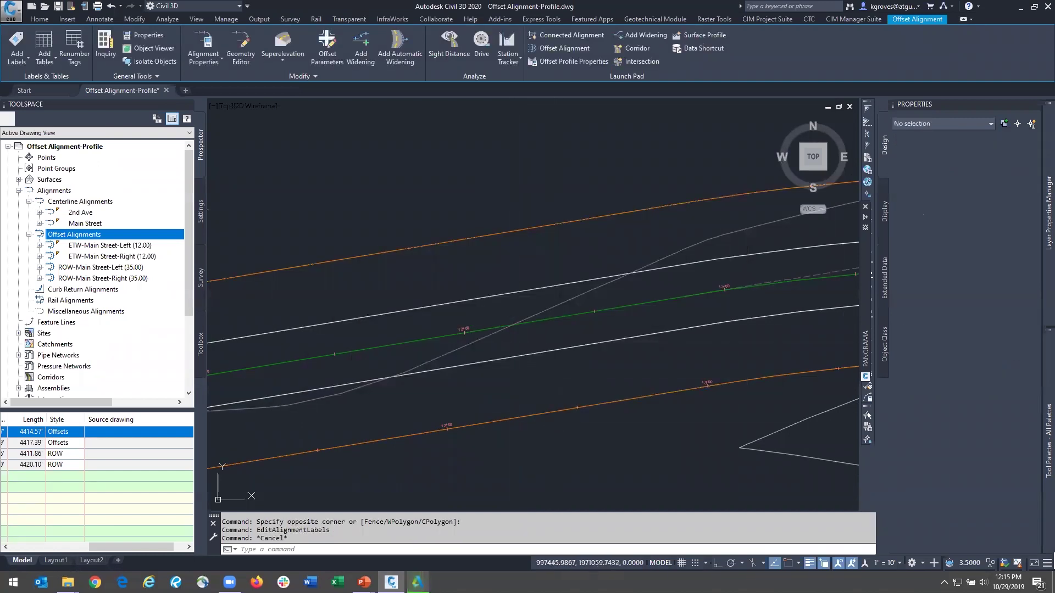
Step: Import the _No Labels label set into the ROW-Main Street-Right alignment's labels
{"action": "left_click", "coordinate": [552, 412]}
{"action": "right_click", "coordinate": [520, 398]}
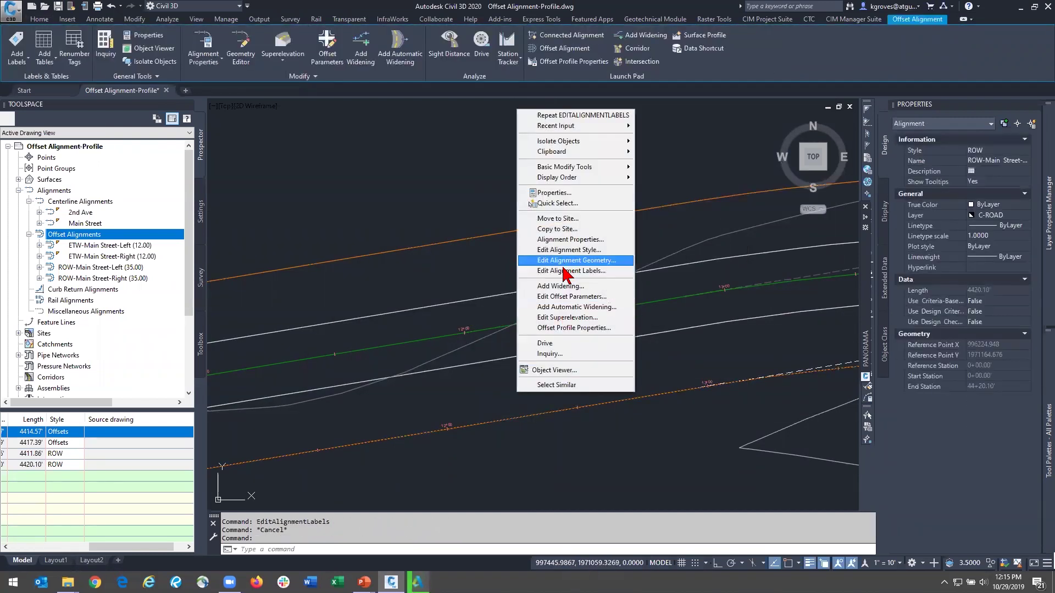
{"action": "left_click", "coordinate": [564, 272]}
{"action": "left_click", "coordinate": [536, 380]}
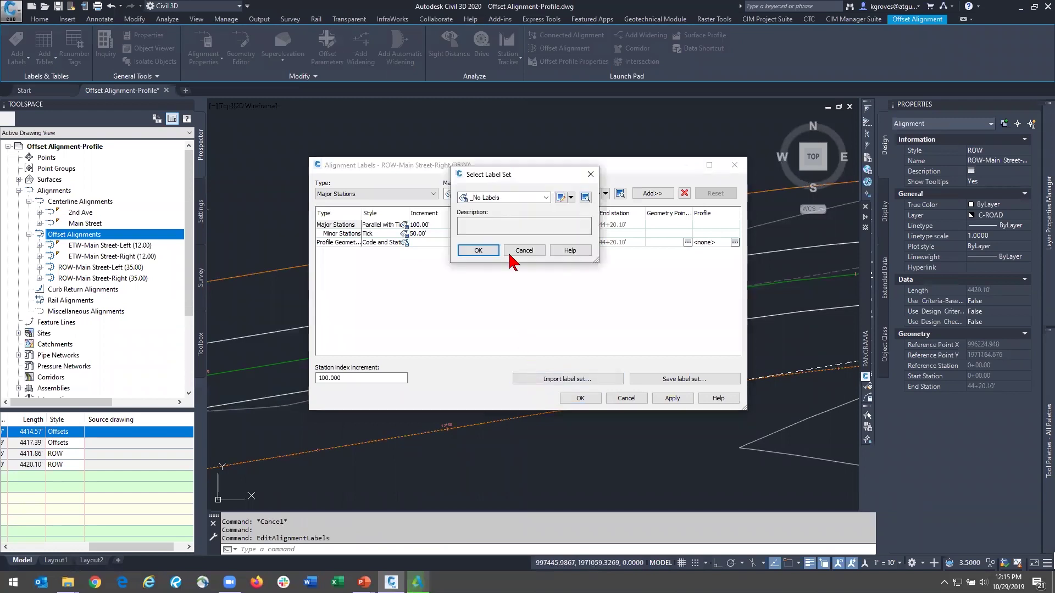
{"action": "left_click", "coordinate": [479, 250]}
{"action": "left_click", "coordinate": [581, 398]}
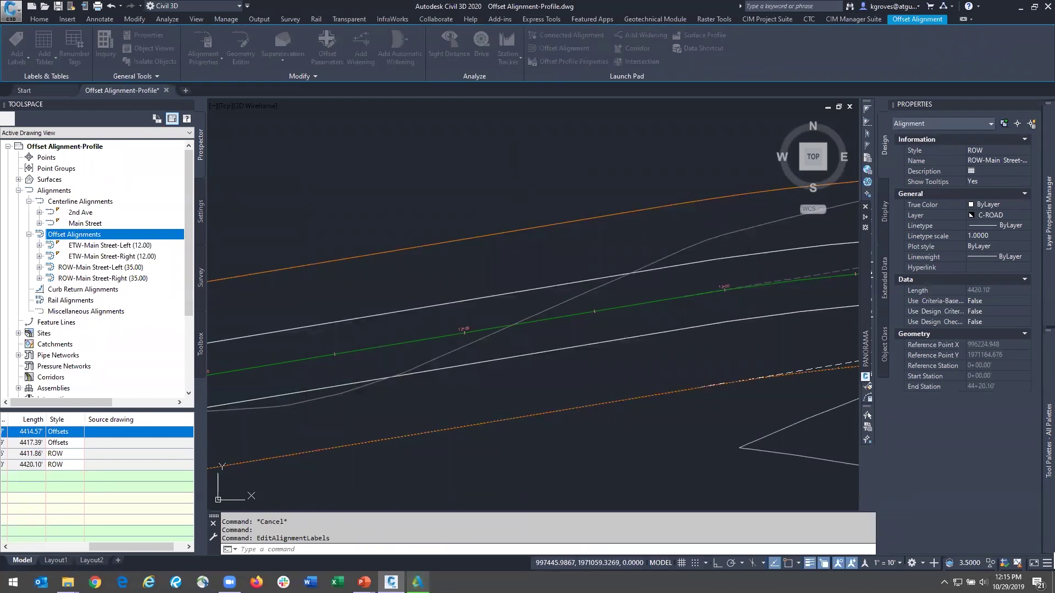
{"action": "key", "text": "Escape"}
{"action": "left_click", "coordinate": [519, 360]}
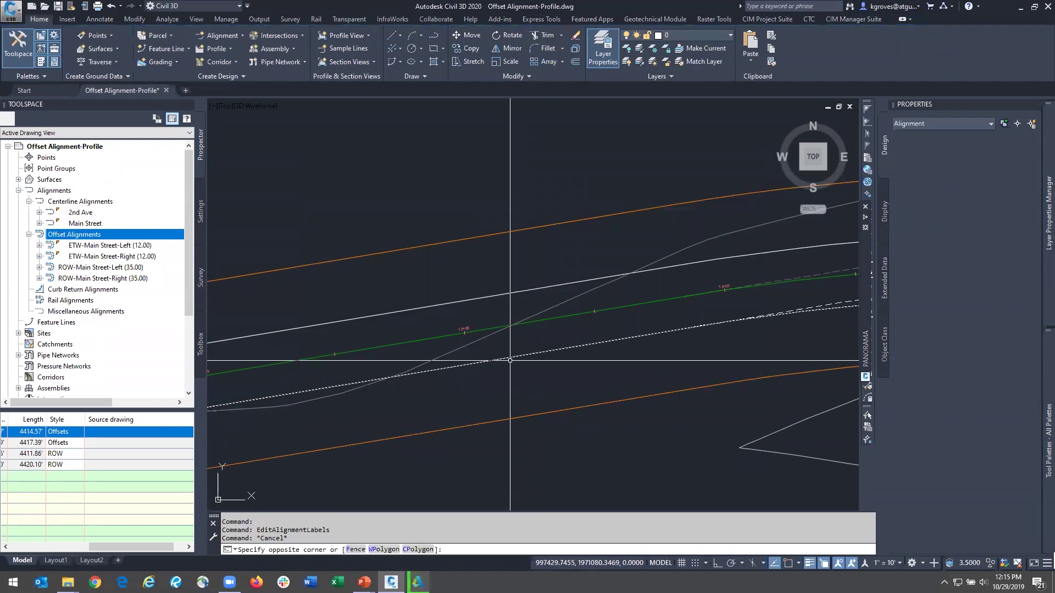
{"action": "left_click", "coordinate": [532, 393]}
{"action": "scroll", "coordinate": [522, 382], "scroll_direction": "down", "scroll_amount": 3}
{"action": "scroll", "coordinate": [603, 349], "scroll_direction": "down", "scroll_amount": 2}
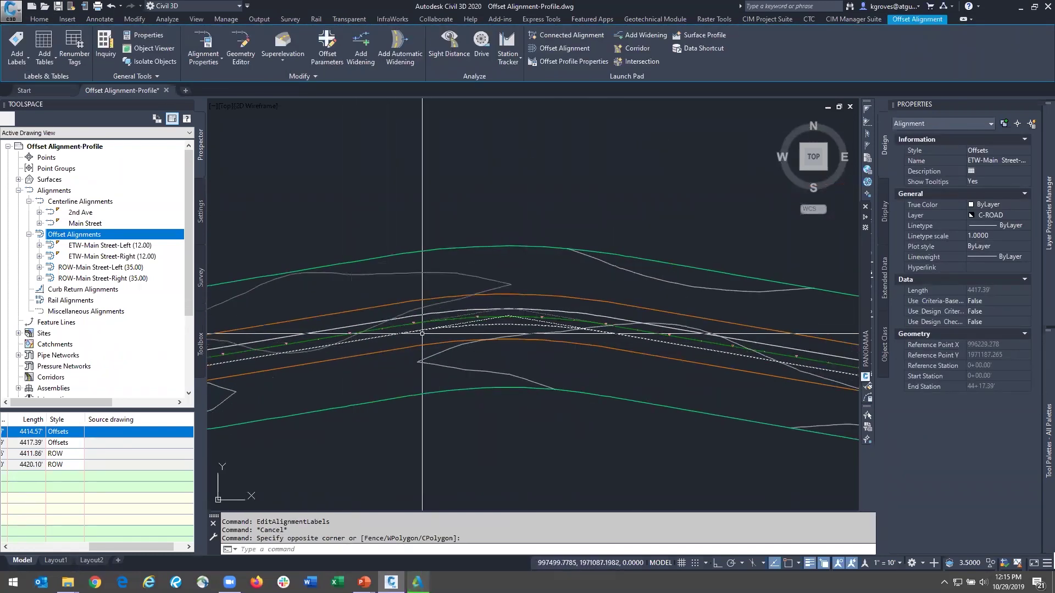
{"action": "middle_click_drag", "start_coordinate": [791, 418], "coordinate": [329, 369]}
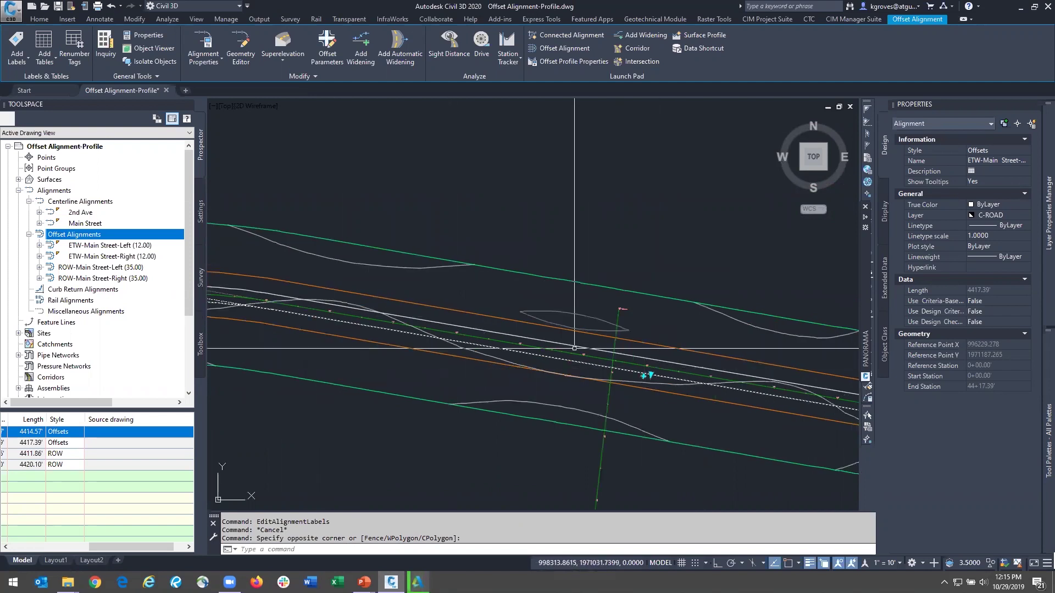
{"action": "key", "text": "Escape"}
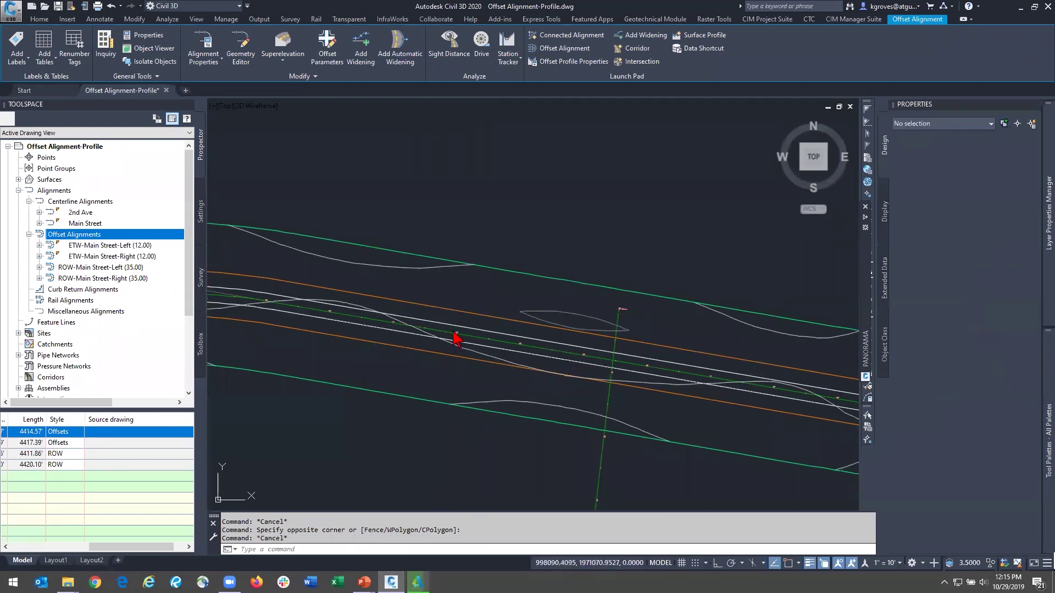
Step: Select the ETW-Main Street-Left offset alignment near the 2nd Ave crossing
{"action": "scroll", "coordinate": [514, 344], "scroll_direction": "down", "scroll_amount": 1}
{"action": "scroll", "coordinate": [531, 350], "scroll_direction": "up", "scroll_amount": 3}
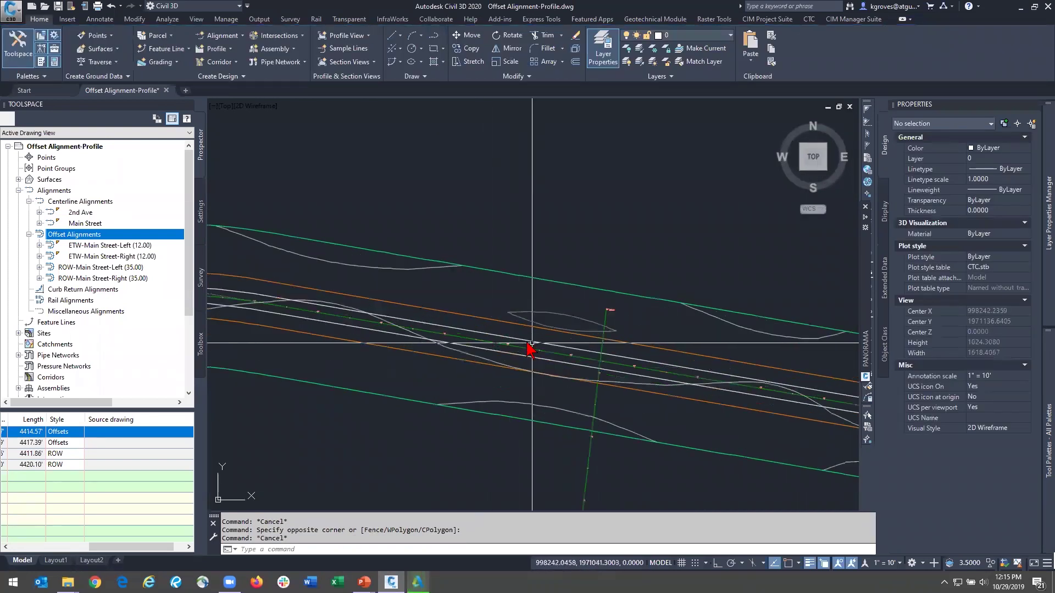
{"action": "left_click", "coordinate": [528, 341]}
{"action": "scroll", "coordinate": [549, 345], "scroll_direction": "down", "scroll_amount": 4}
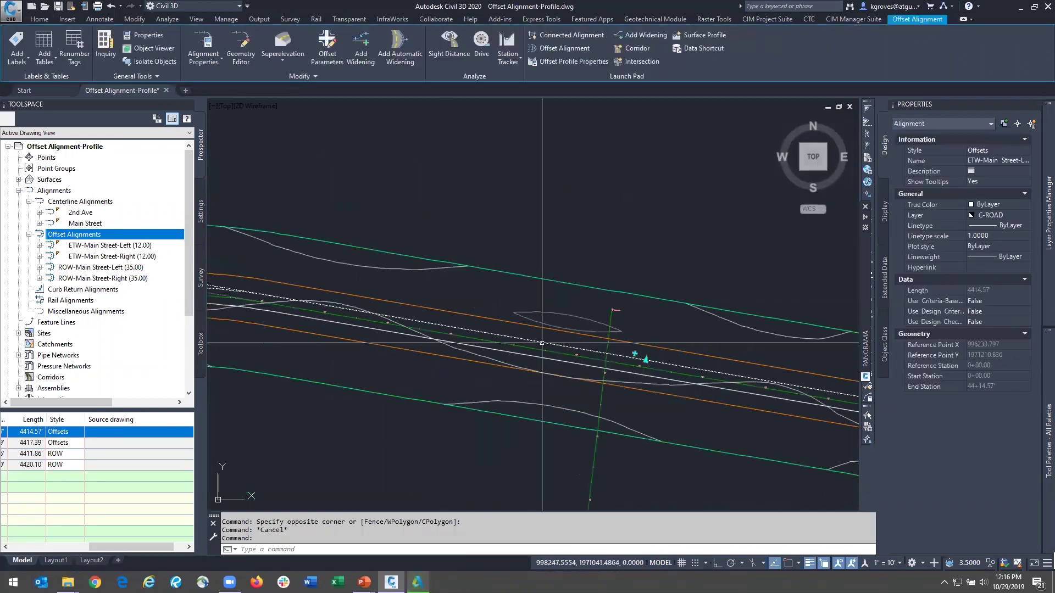
Step: Switch briefly to the PowerPoint presentation and examine the left ETW alignment and Main Street stationing around the 2nd Ave crossing
{"action": "left_click", "coordinate": [365, 582]}
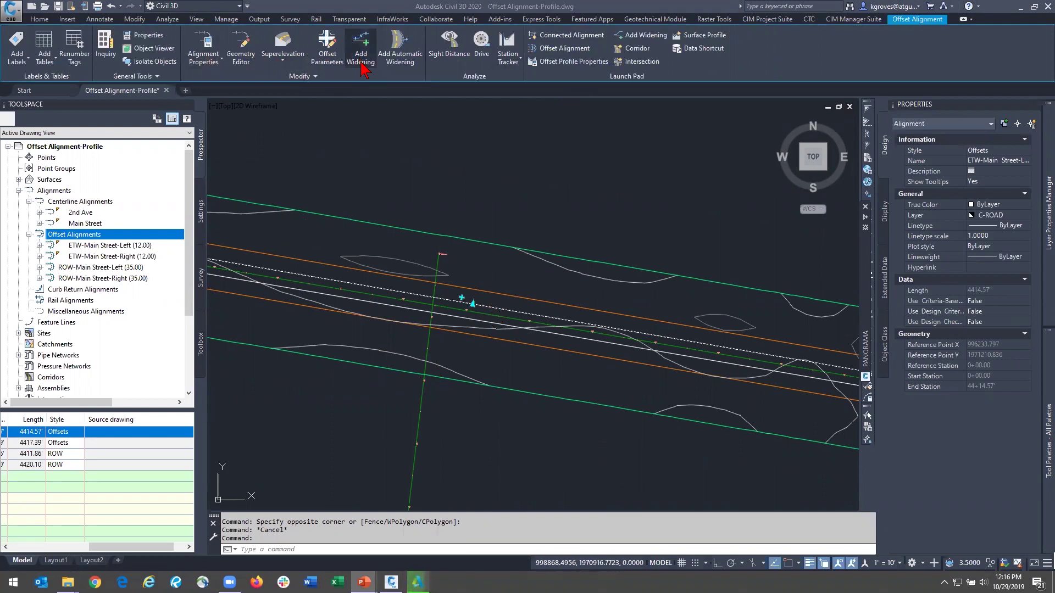
{"action": "scroll", "coordinate": [349, 297], "scroll_direction": "down", "scroll_amount": 4}
{"action": "middle_click_drag", "start_coordinate": [350, 296], "coordinate": [470, 295]}
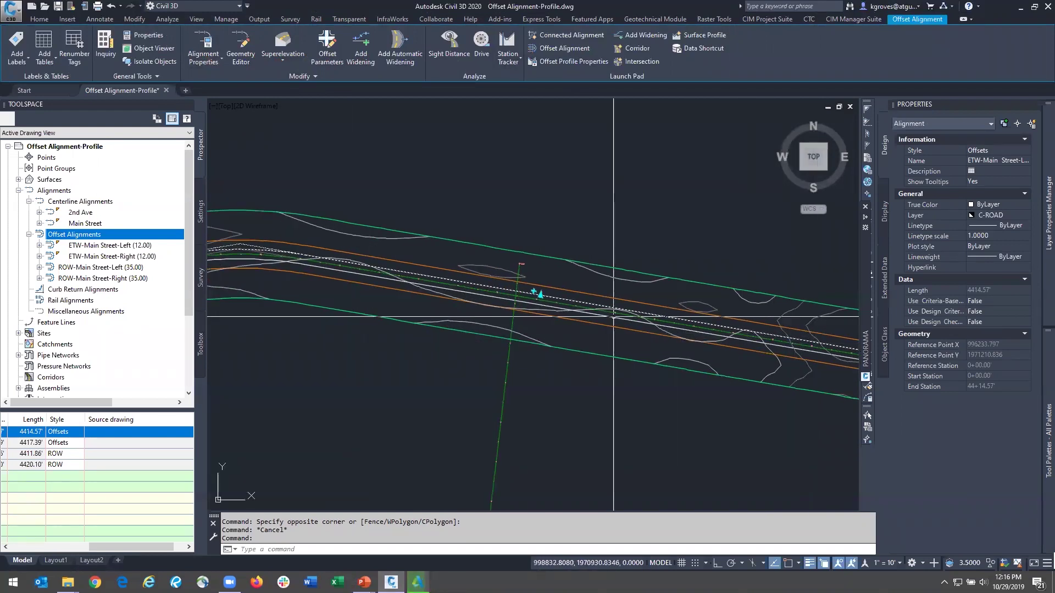
{"action": "scroll", "coordinate": [613, 310], "scroll_direction": "up", "scroll_amount": 4}
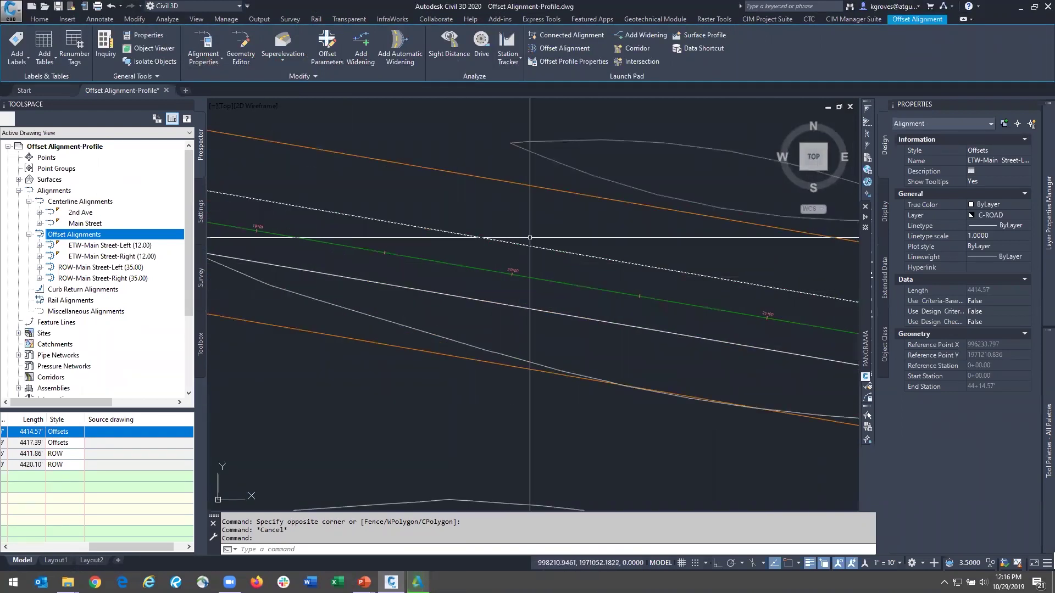
{"action": "scroll", "coordinate": [532, 237], "scroll_direction": "down", "scroll_amount": 3}
{"action": "scroll", "coordinate": [392, 206], "scroll_direction": "up", "scroll_amount": 4}
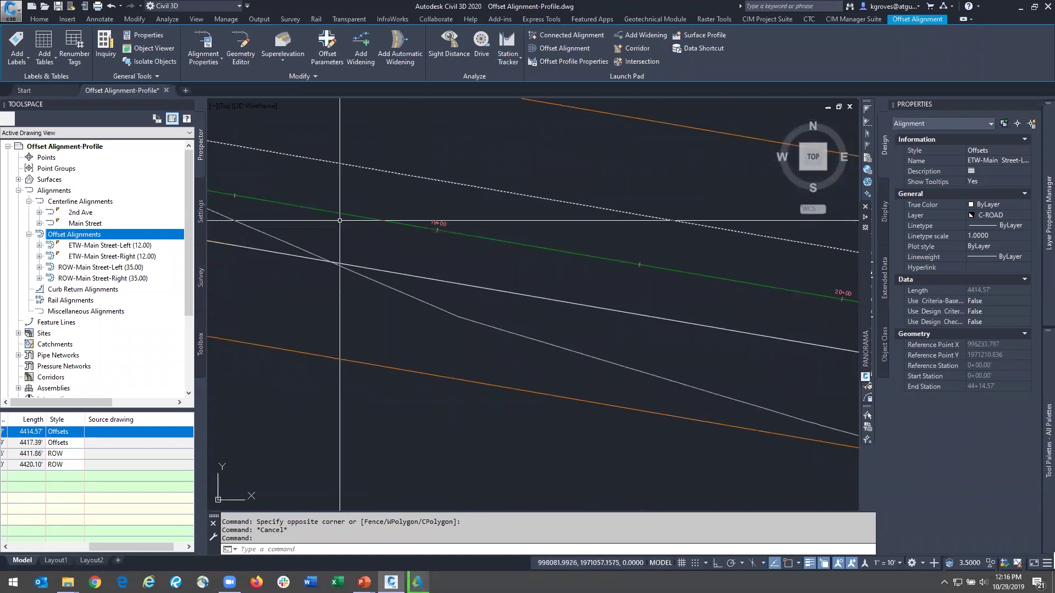
{"action": "scroll", "coordinate": [683, 283], "scroll_direction": "down", "scroll_amount": 3}
{"action": "scroll", "coordinate": [784, 297], "scroll_direction": "up", "scroll_amount": 3}
{"action": "scroll", "coordinate": [784, 296], "scroll_direction": "down", "scroll_amount": 4}
{"action": "scroll", "coordinate": [550, 264], "scroll_direction": "up", "scroll_amount": 2}
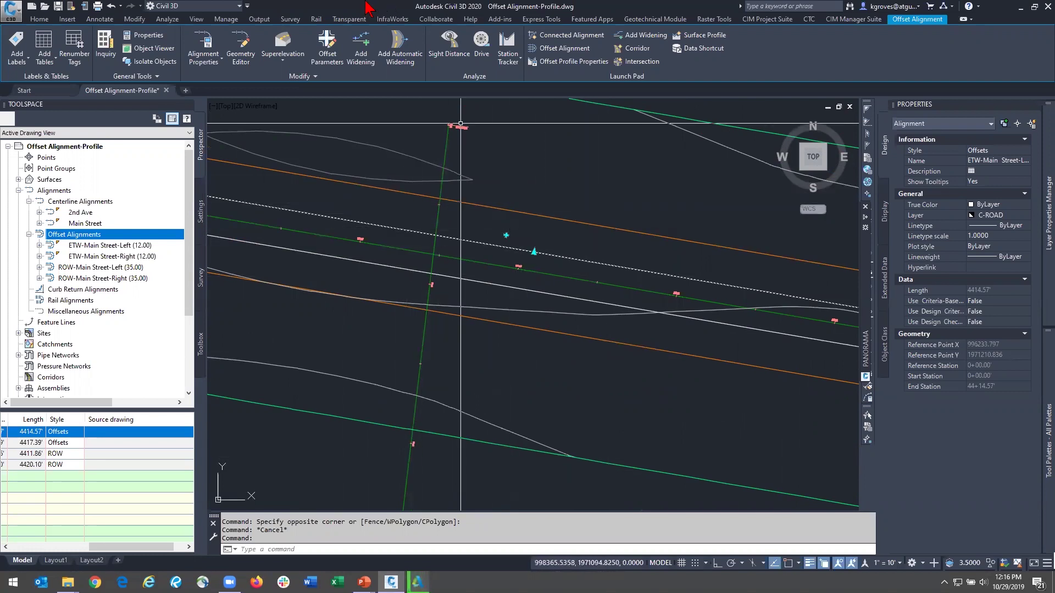
Step: Begin adding a widening to the left ETW alignment without creating a new alignment, and check the Main Street station at 2nd Ave
{"action": "left_click", "coordinate": [361, 45]}
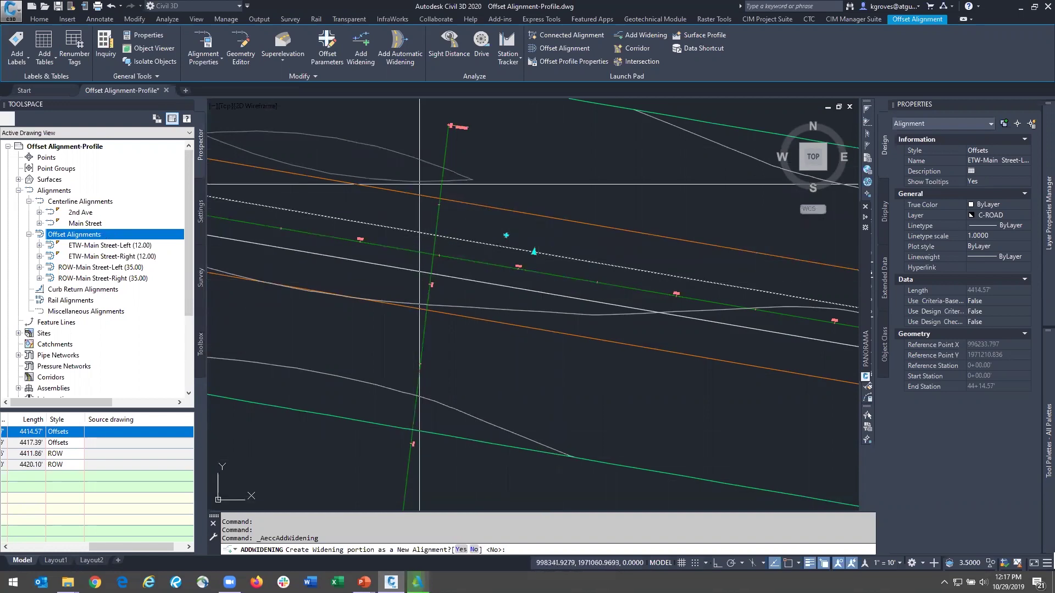
{"action": "key", "text": "Return"}
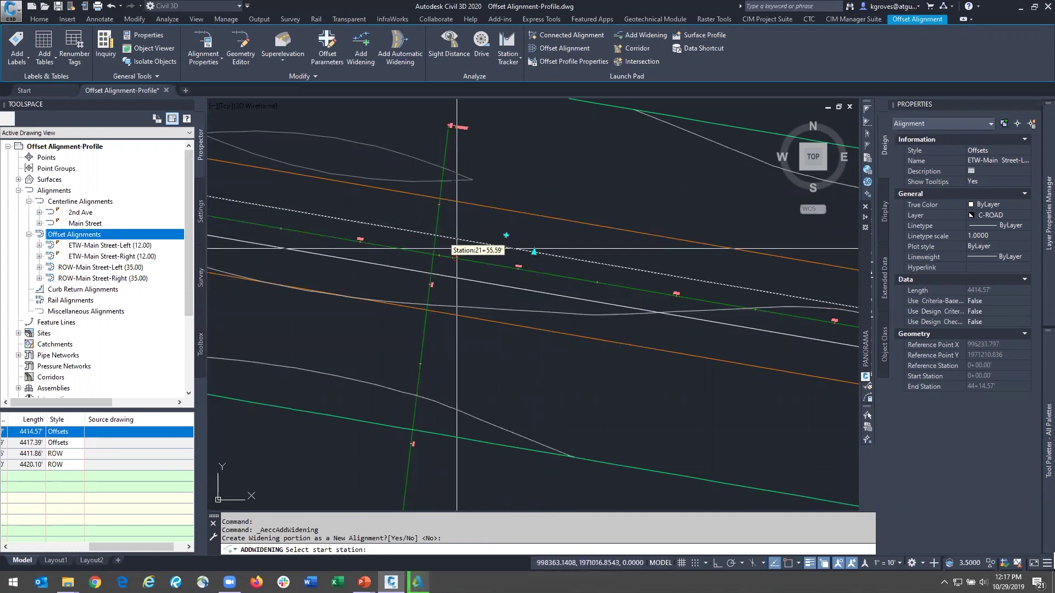
{"action": "middle_click_drag", "start_coordinate": [434, 236], "coordinate": [528, 257]}
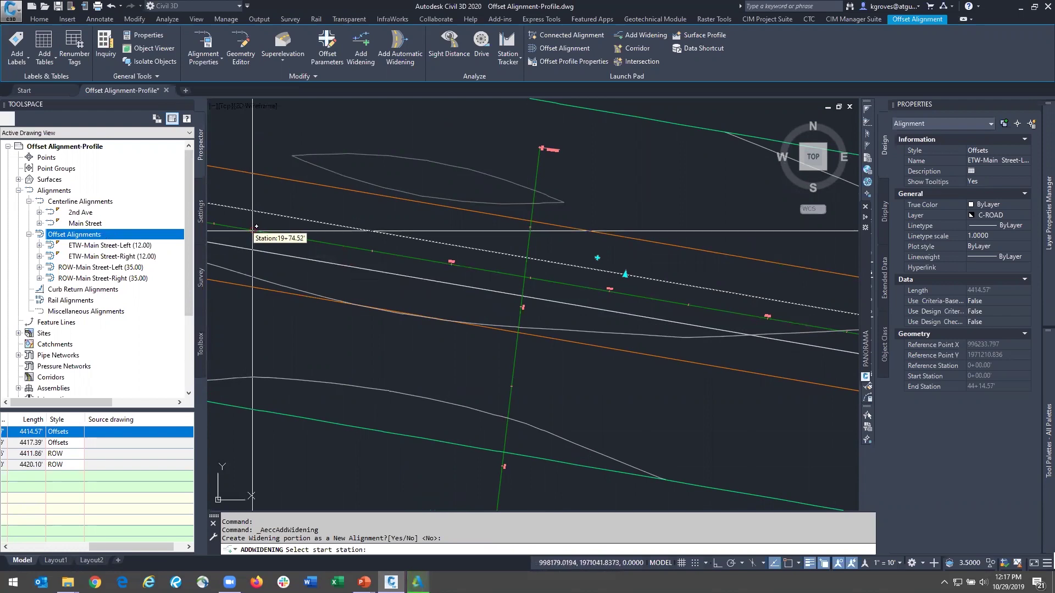
{"action": "scroll", "coordinate": [607, 286], "scroll_direction": "up", "scroll_amount": 5}
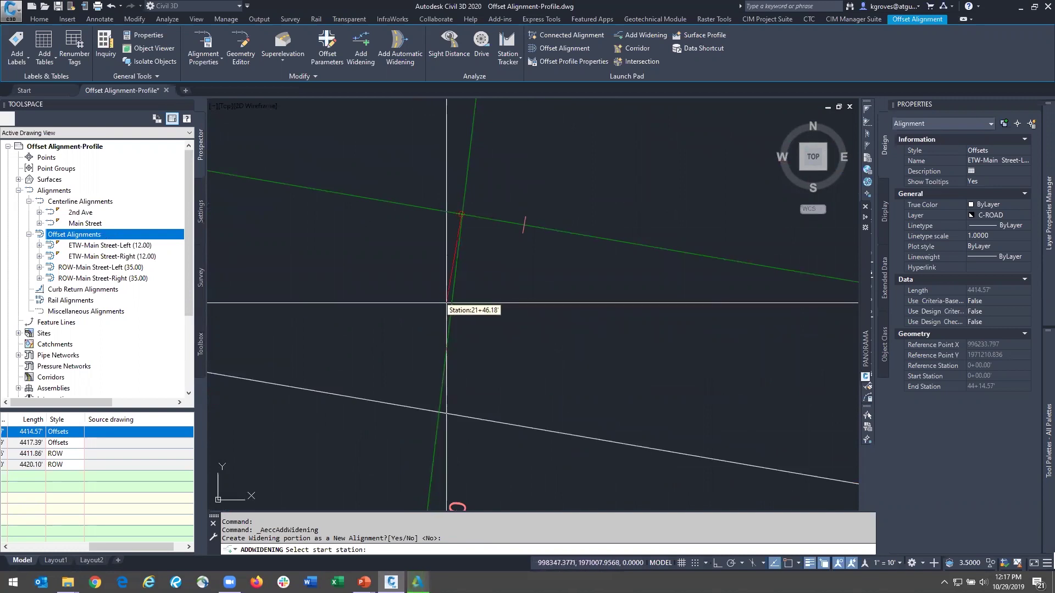
{"action": "scroll", "coordinate": [387, 283], "scroll_direction": "down", "scroll_amount": 3}
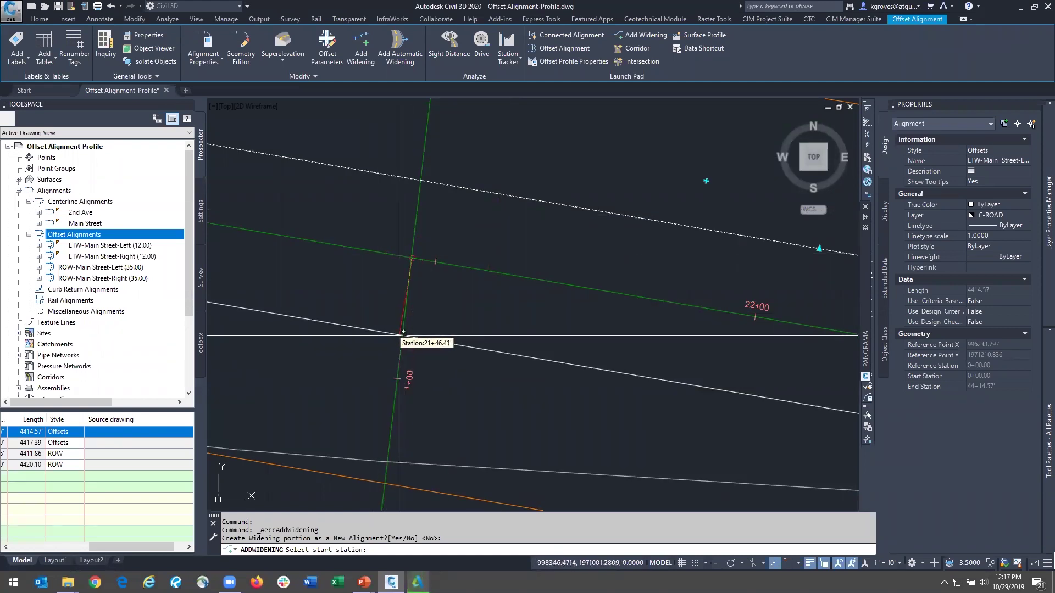
{"action": "scroll", "coordinate": [403, 332], "scroll_direction": "down", "scroll_amount": 2}
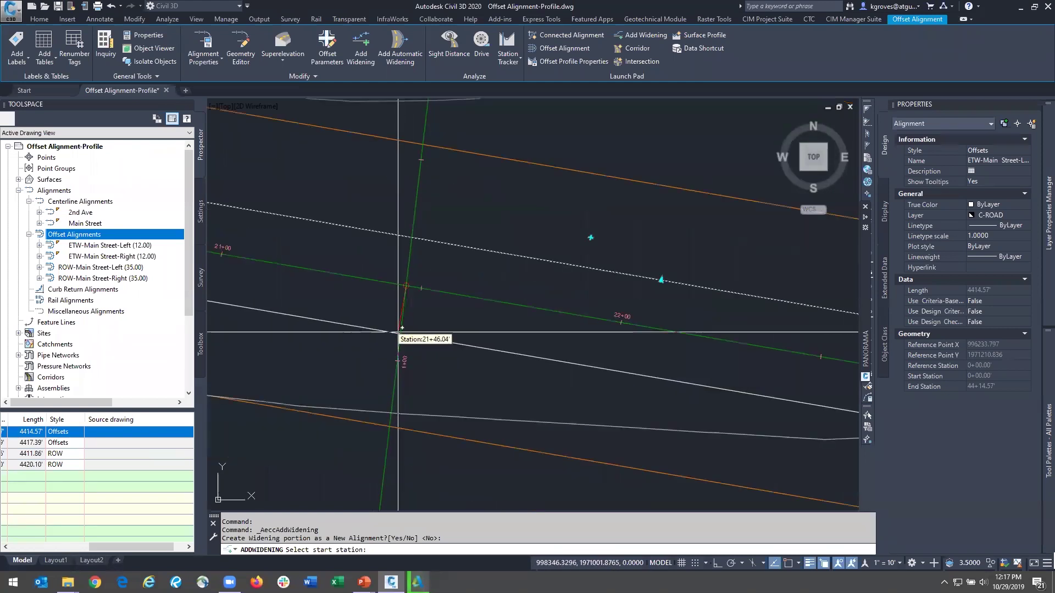
{"action": "scroll", "coordinate": [403, 326], "scroll_direction": "down", "scroll_amount": 1}
{"action": "scroll", "coordinate": [400, 320], "scroll_direction": "down", "scroll_amount": 2}
{"action": "scroll", "coordinate": [599, 350], "scroll_direction": "up", "scroll_amount": 2}
{"action": "scroll", "coordinate": [696, 359], "scroll_direction": "up", "scroll_amount": 2}
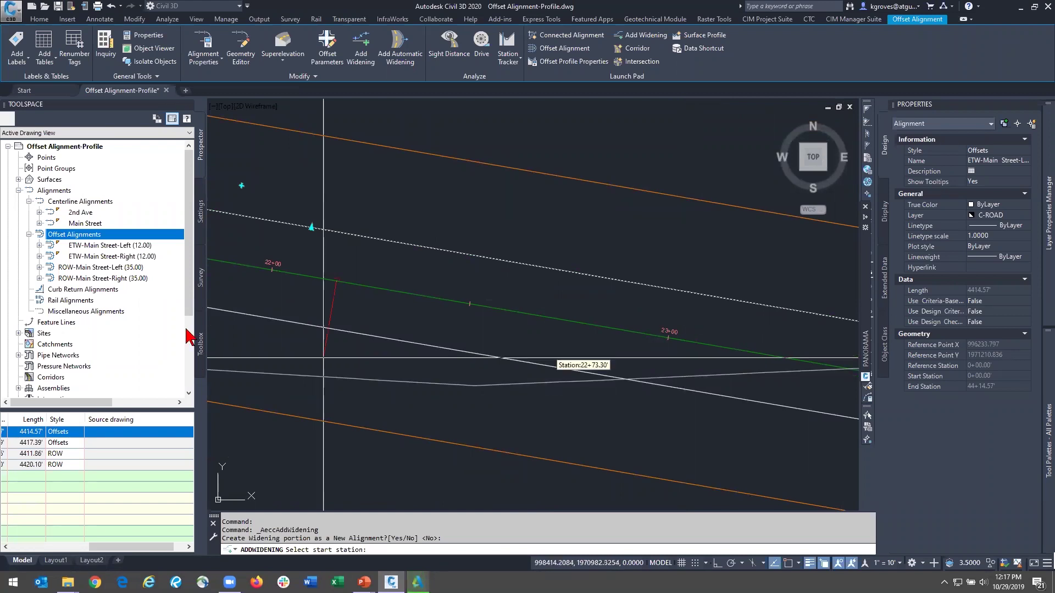
{"action": "middle_click_drag", "start_coordinate": [396, 373], "coordinate": [718, 463]}
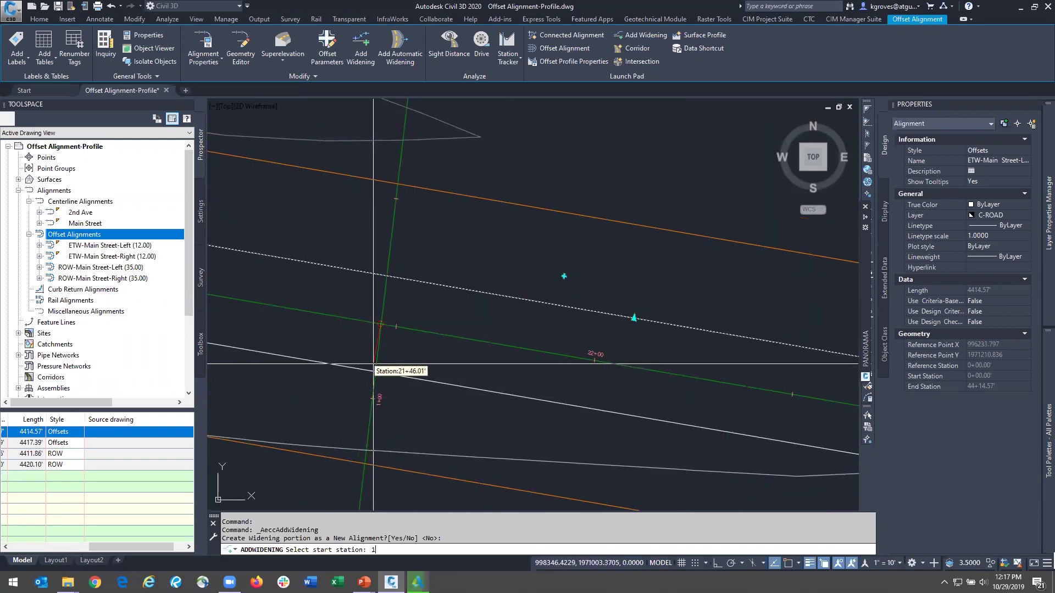
Step: Define the widening from station 1946 to station 2346 with a widening offset of 12 feet
{"action": "key", "text": "Return"}
{"action": "type", "text": "2"}
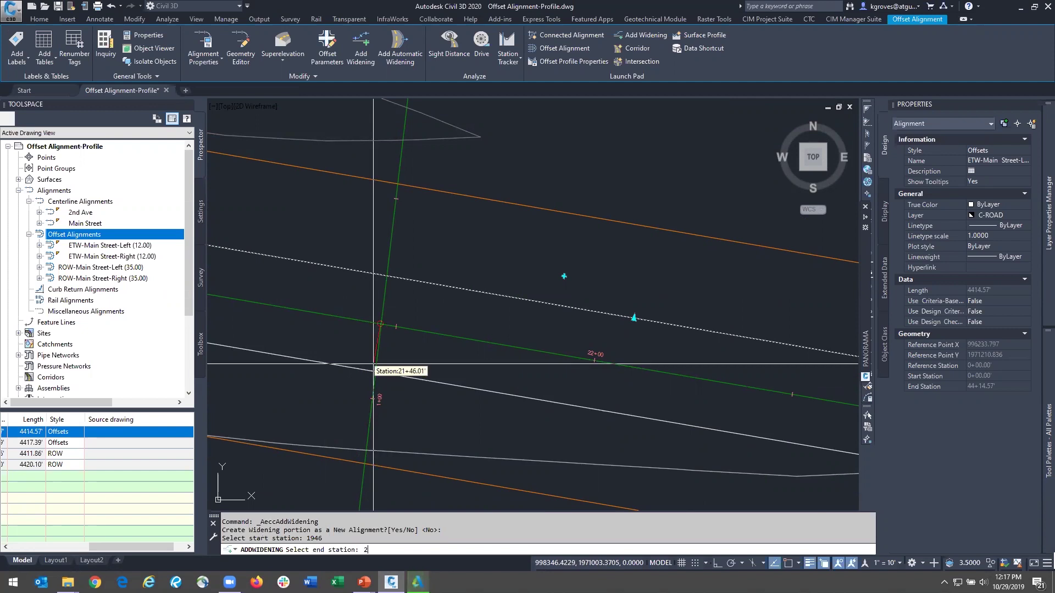
{"action": "type", "text": "346"}
{"action": "key", "text": "Return"}
{"action": "scroll", "coordinate": [478, 359], "scroll_direction": "down", "scroll_amount": 2}
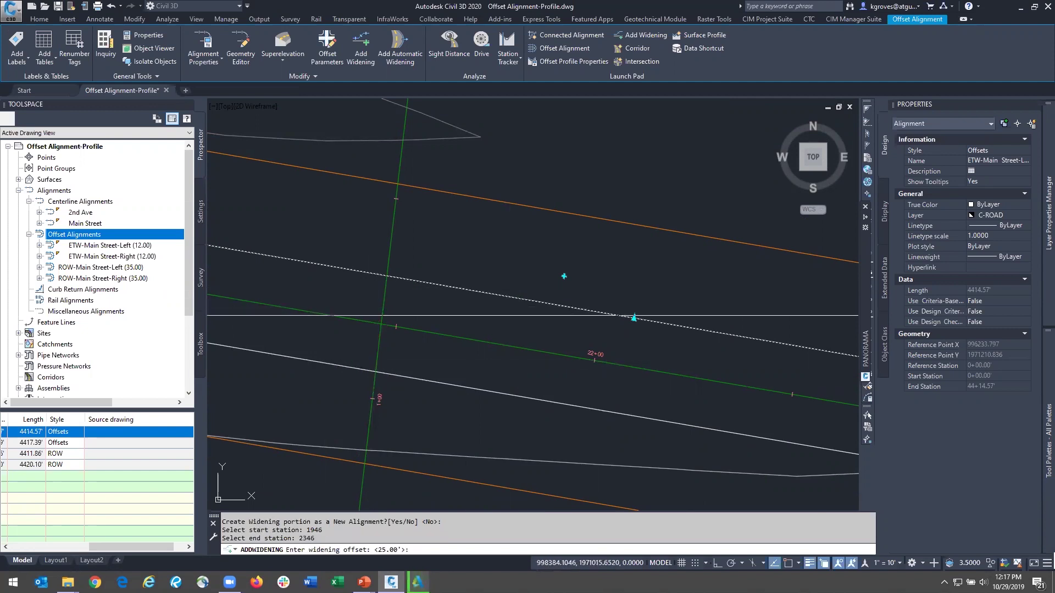
{"action": "scroll", "coordinate": [689, 359], "scroll_direction": "down", "scroll_amount": 2}
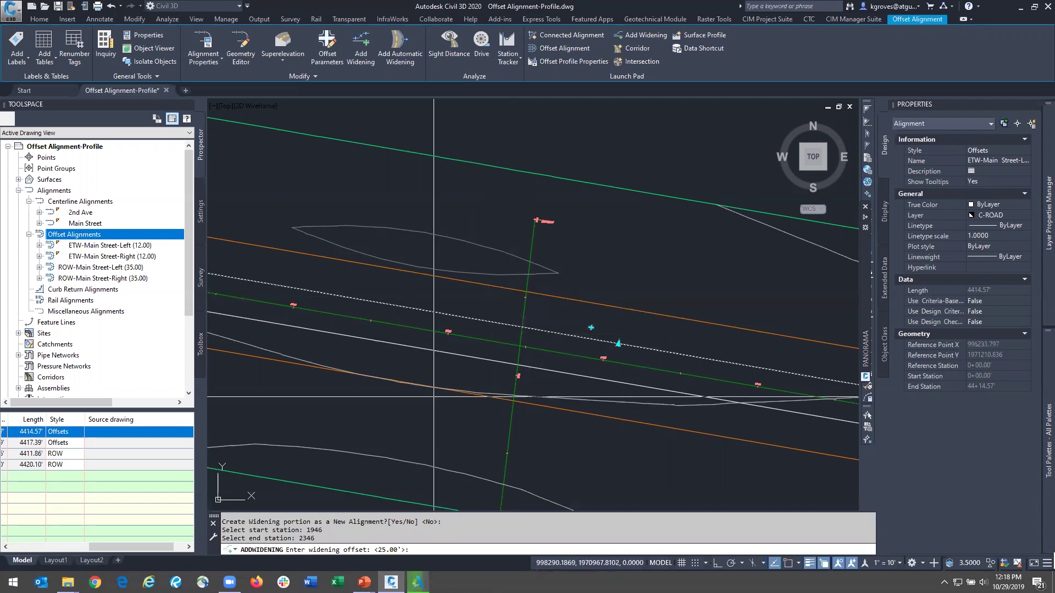
{"action": "type", "text": "12"}
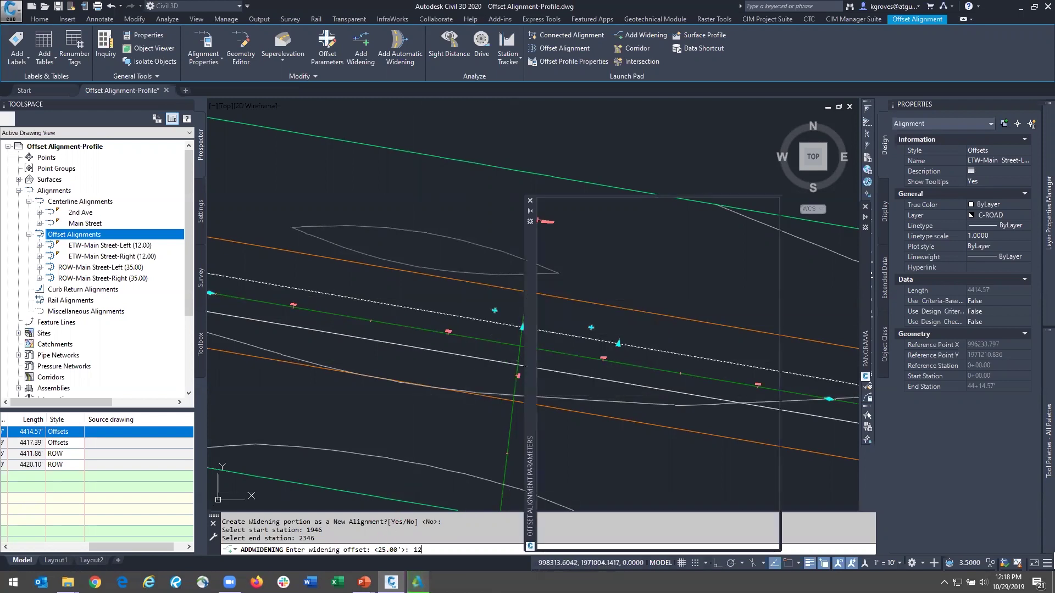
{"action": "key", "text": "Return"}
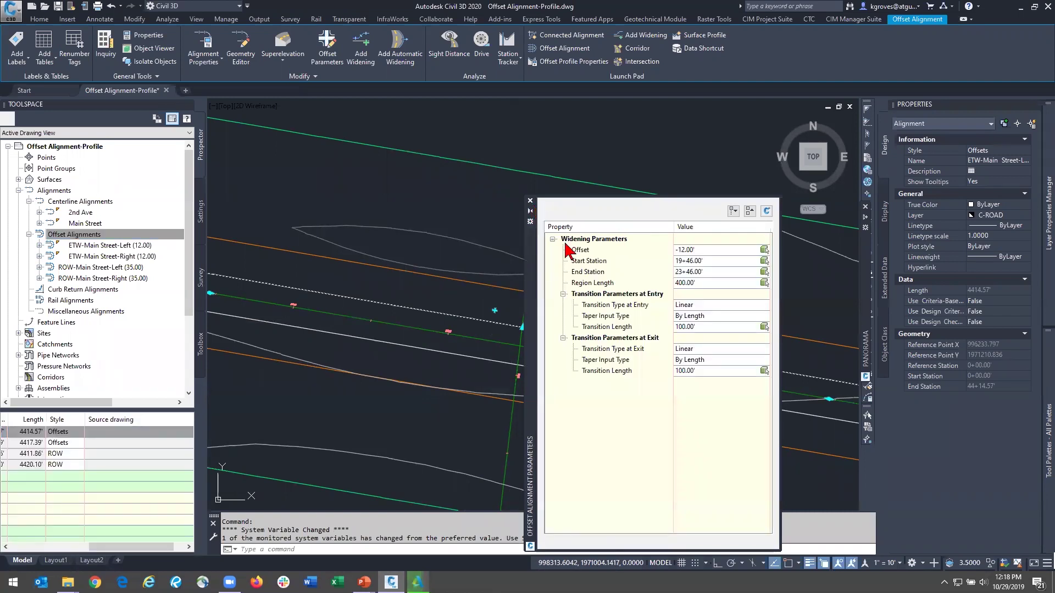
Step: Set the widening's offset to -24 feet in the offset alignment parameters and deselect the alignment
{"action": "left_click_drag", "start_coordinate": [530, 330], "coordinate": [666, 223]}
{"action": "scroll", "coordinate": [385, 305], "scroll_direction": "down", "scroll_amount": 3}
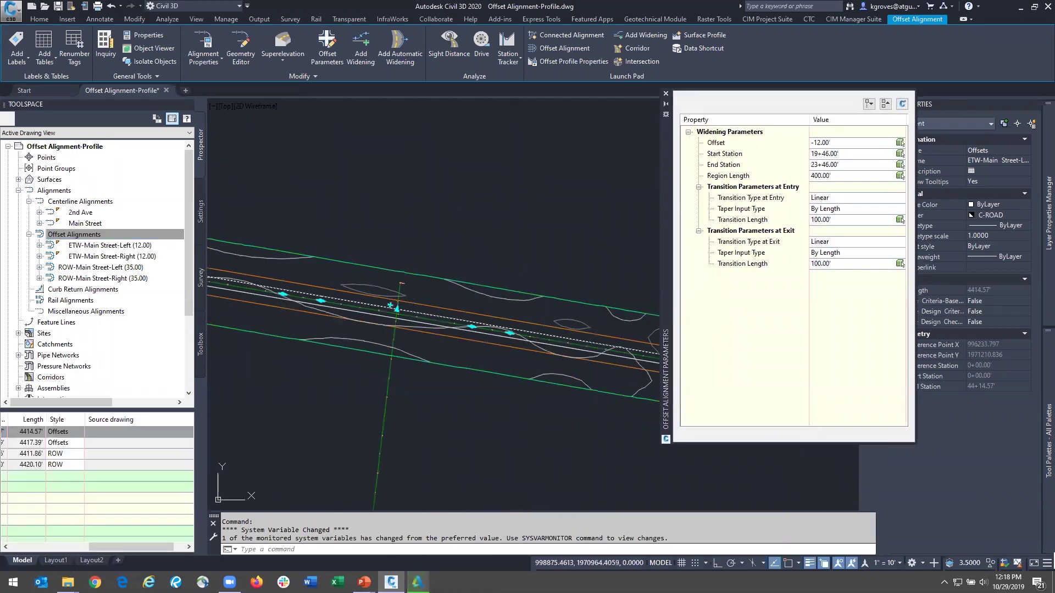
{"action": "scroll", "coordinate": [424, 307], "scroll_direction": "up", "scroll_amount": 2}
{"action": "mouse_move", "coordinate": [528, 343]}
{"action": "middle_mouse_down"}
{"action": "mouse_move", "coordinate": [480, 322]}
{"action": "mouse_move", "coordinate": [520, 292]}
{"action": "middle_mouse_up"}
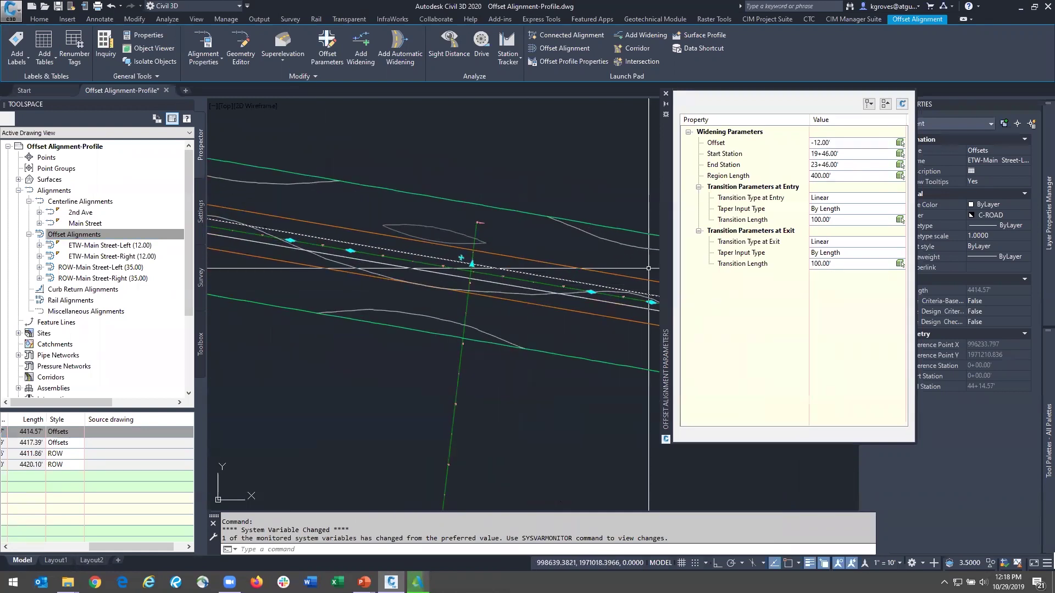
{"action": "left_click_drag", "start_coordinate": [667, 261], "coordinate": [678, 311]}
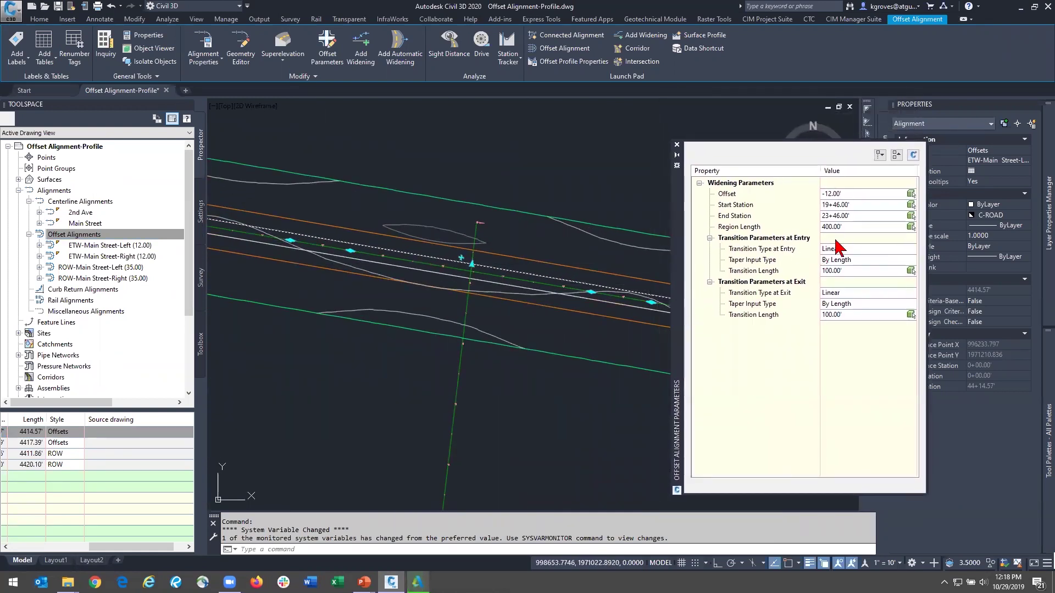
{"action": "left_click", "coordinate": [864, 195]}
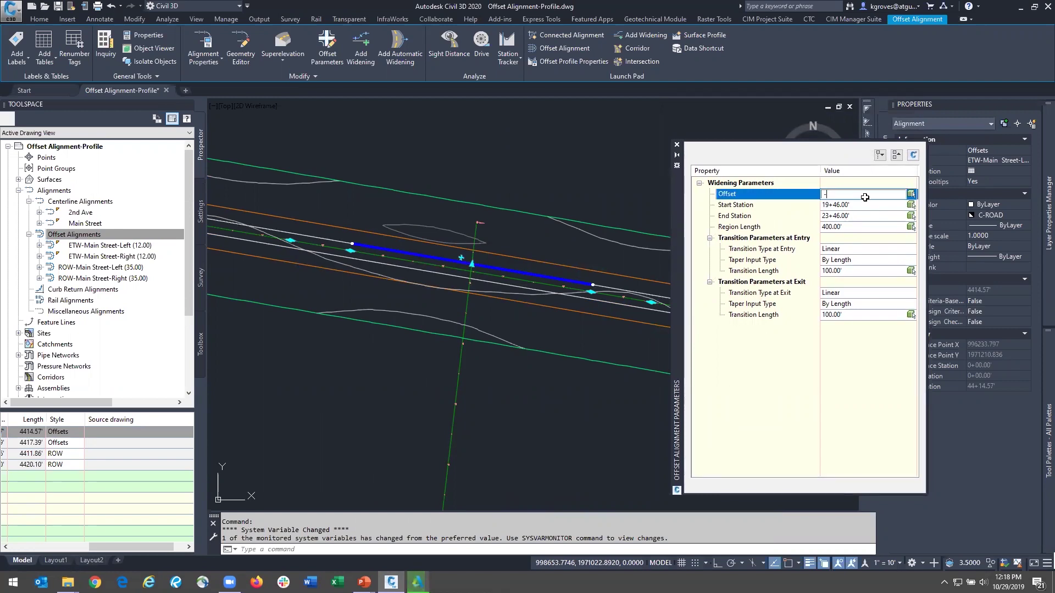
{"action": "key", "text": "Return"}
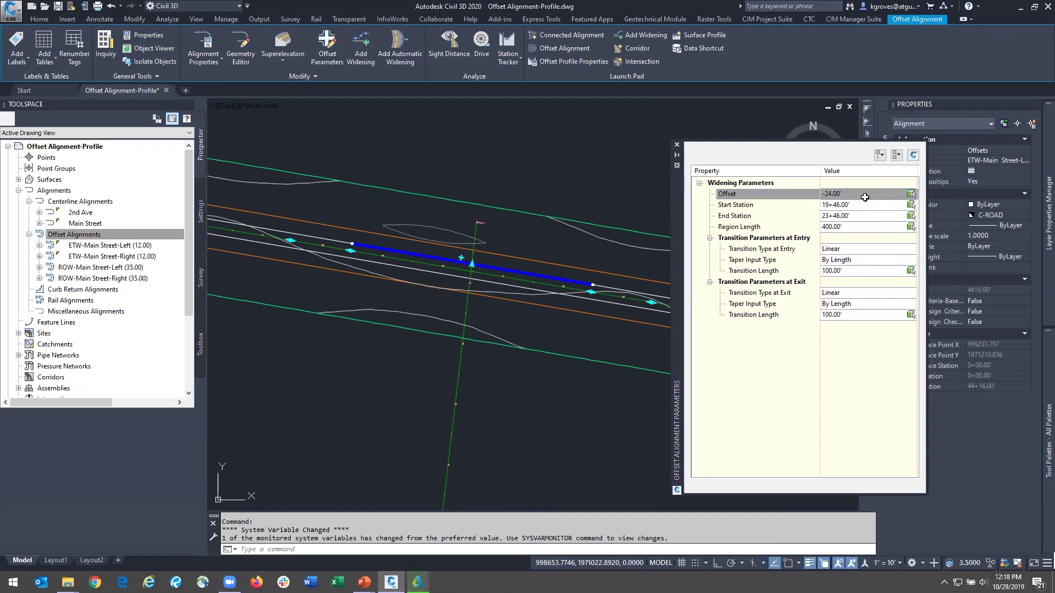
{"action": "key", "text": "Escape"}
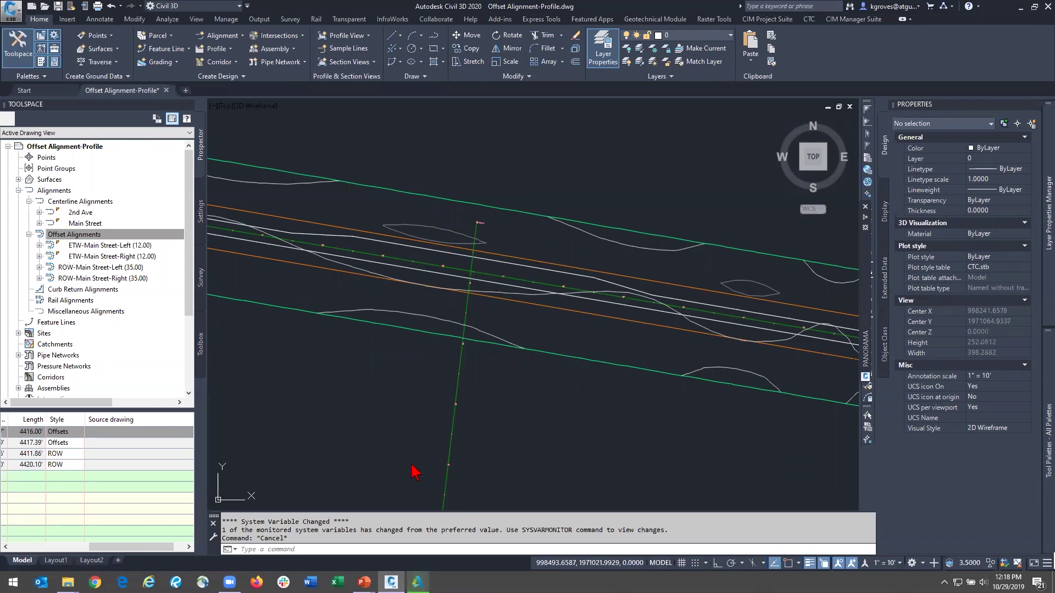
Step: Review the widening offset prompt and its default value in the command history, then close the text window
{"action": "left_click", "coordinate": [364, 436]}
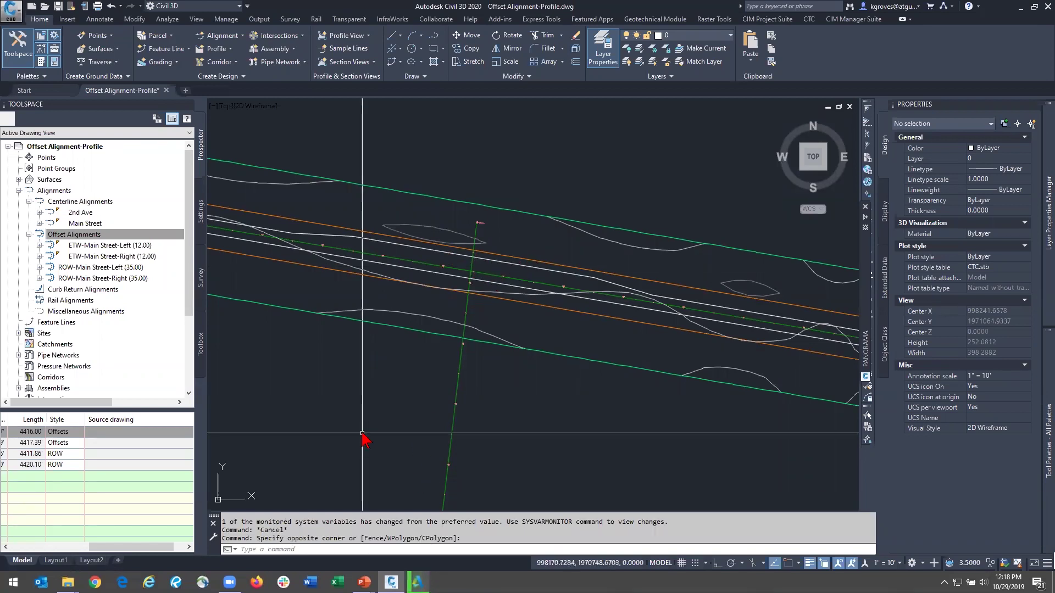
{"action": "key", "text": "F2"}
{"action": "left_click_drag", "start_coordinate": [584, 307], "coordinate": [473, 307]}
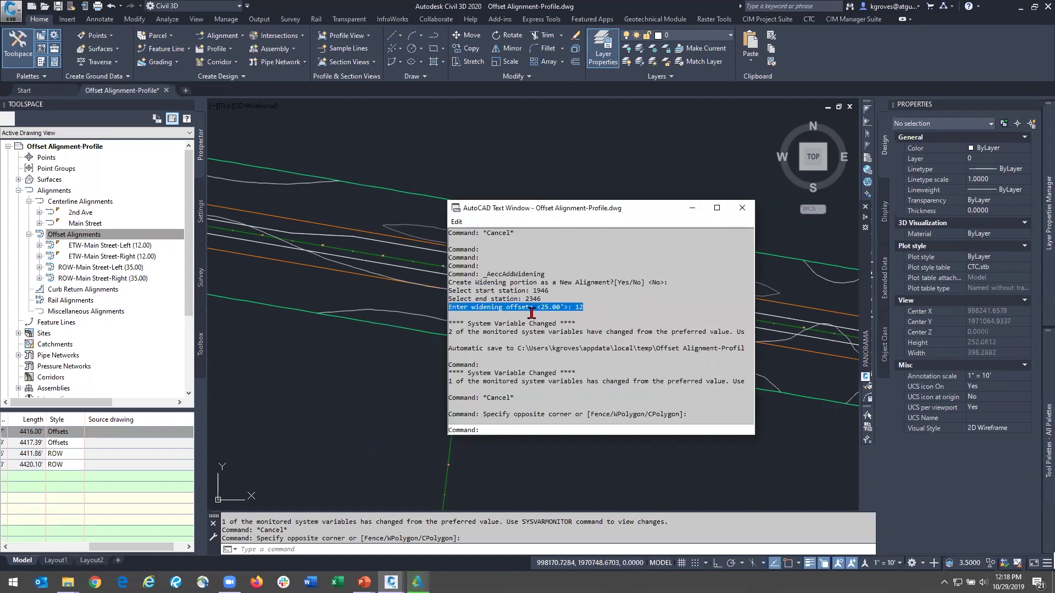
{"action": "mouse_move", "coordinate": [592, 209]}
{"action": "left_mouse_down"}
{"action": "mouse_move", "coordinate": [621, 187]}
{"action": "mouse_move", "coordinate": [763, 134]}
{"action": "left_mouse_up"}
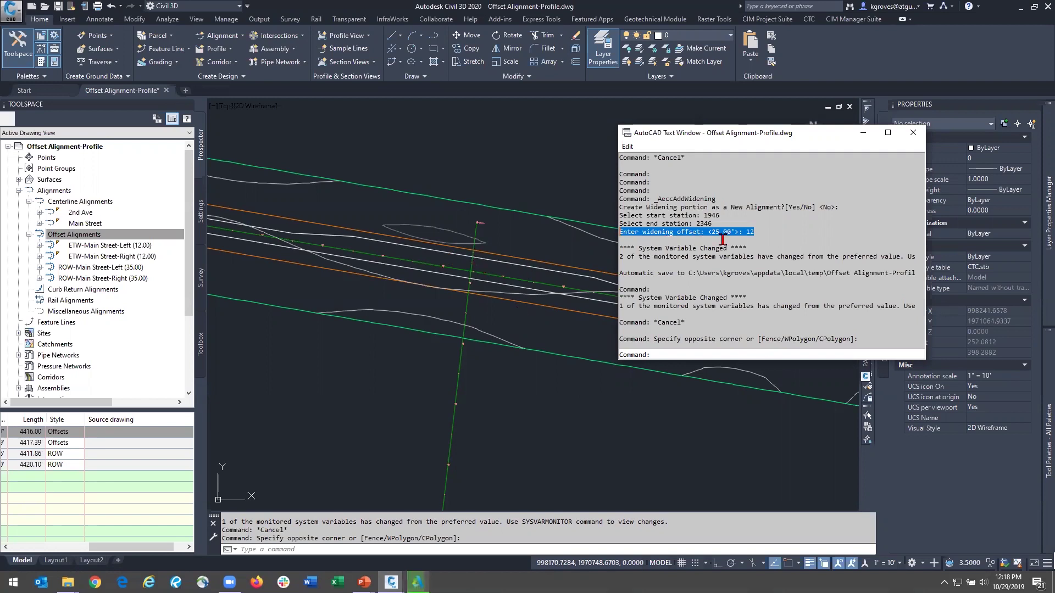
{"action": "left_click_drag", "start_coordinate": [731, 233], "coordinate": [716, 235]}
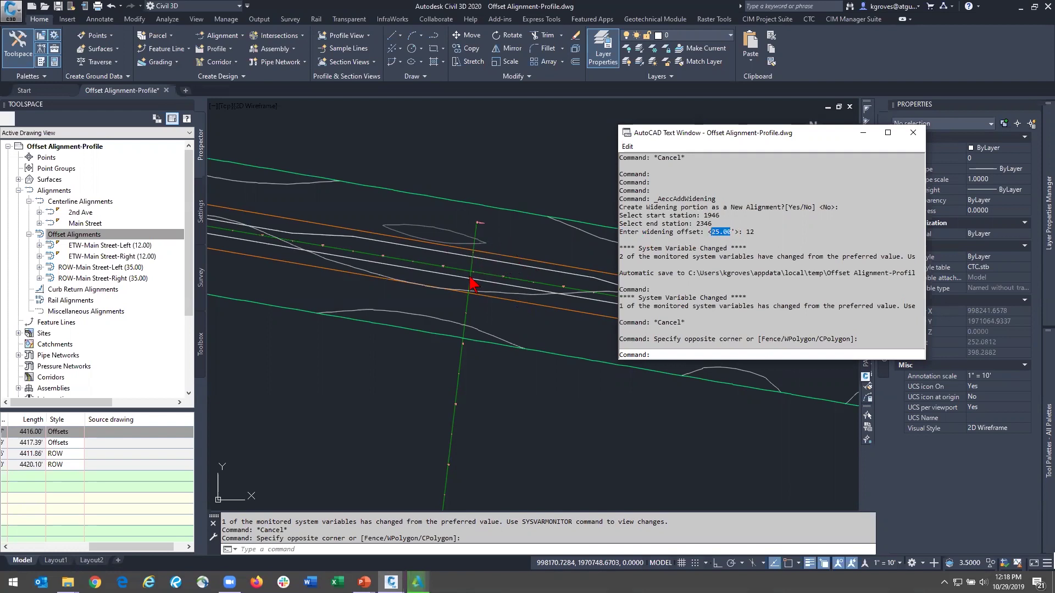
{"action": "left_click", "coordinate": [913, 132]}
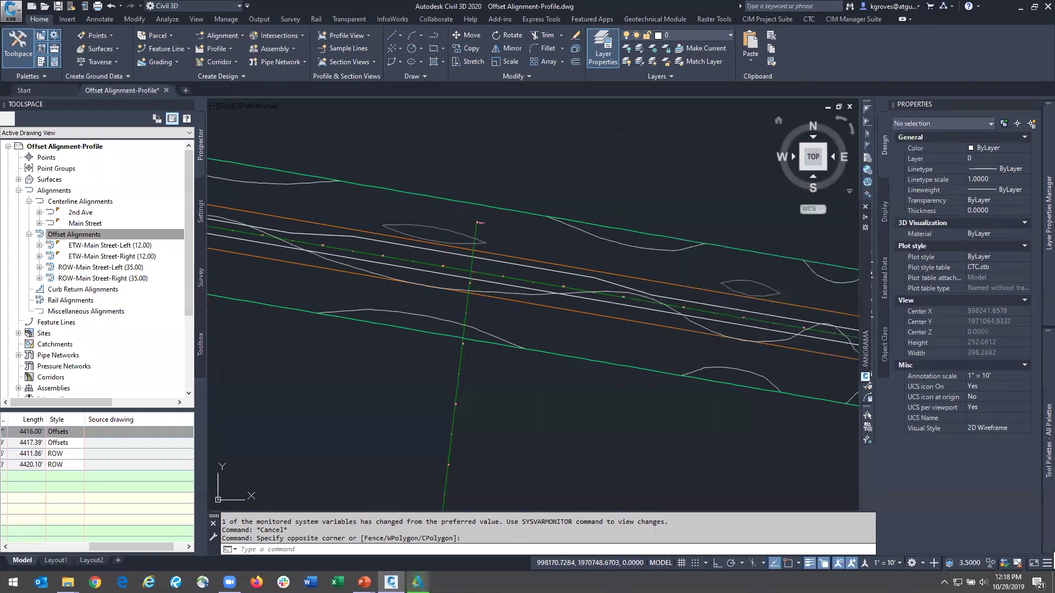
Step: Select the left ETW alignment and examine the widening's exit transition around station 24+00
{"action": "key", "text": "Escape"}
{"action": "left_click", "coordinate": [604, 288]}
{"action": "scroll", "coordinate": [570, 339], "scroll_direction": "up", "scroll_amount": 8}
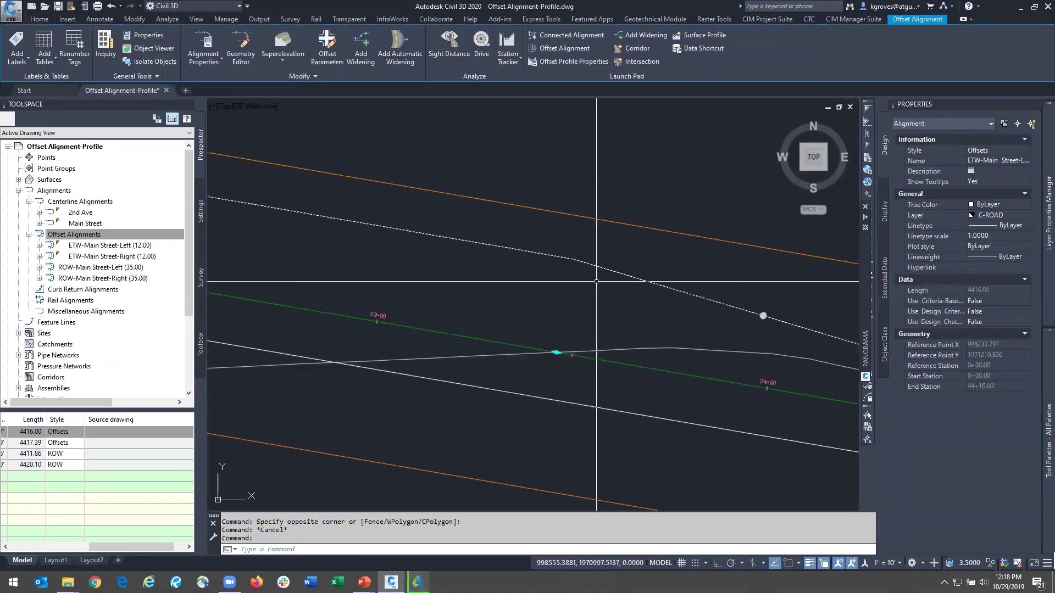
{"action": "scroll", "coordinate": [569, 340], "scroll_direction": "down", "scroll_amount": 3}
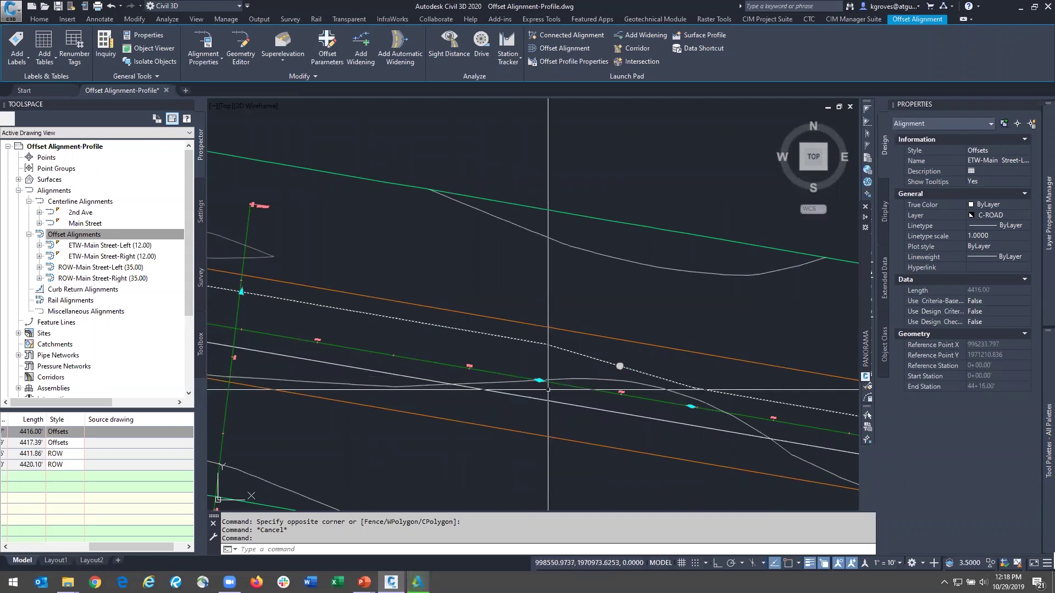
{"action": "scroll", "coordinate": [682, 411], "scroll_direction": "up", "scroll_amount": 8}
{"action": "scroll", "coordinate": [651, 379], "scroll_direction": "up", "scroll_amount": 3}
{"action": "scroll", "coordinate": [651, 380], "scroll_direction": "down", "scroll_amount": 5}
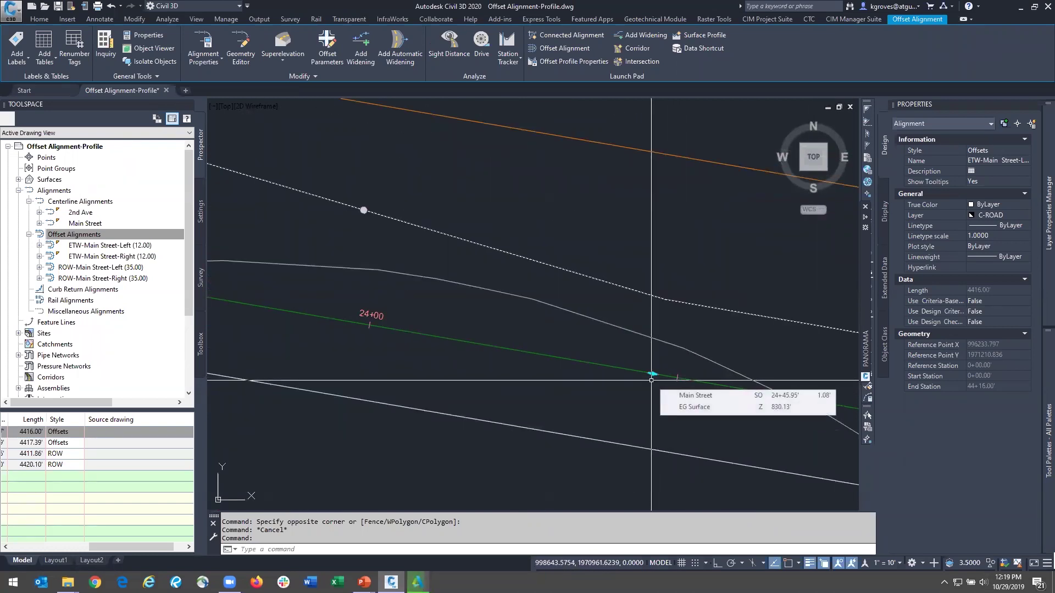
{"action": "scroll", "coordinate": [651, 380], "scroll_direction": "down", "scroll_amount": 6}
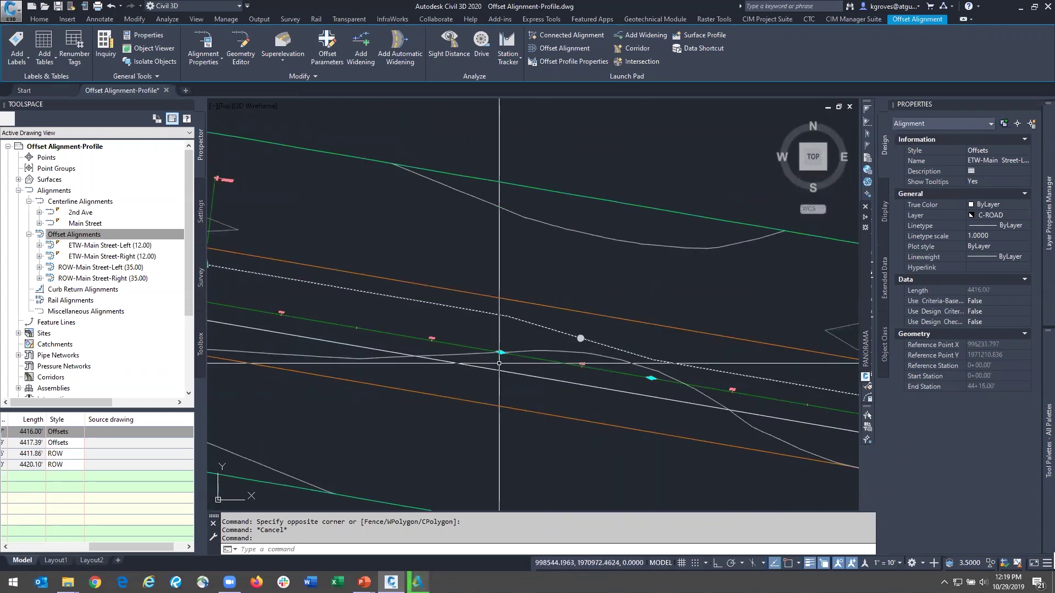
Step: Set the left ETW widening region's start station to 20+46 and its end station to 22+46 in the offset alignment parameters
{"action": "scroll", "coordinate": [499, 363], "scroll_direction": "down", "scroll_amount": 3}
{"action": "mouse_move", "coordinate": [499, 363]}
{"action": "middle_mouse_down"}
{"action": "mouse_move", "coordinate": [724, 361]}
{"action": "mouse_move", "coordinate": [655, 362]}
{"action": "middle_mouse_up"}
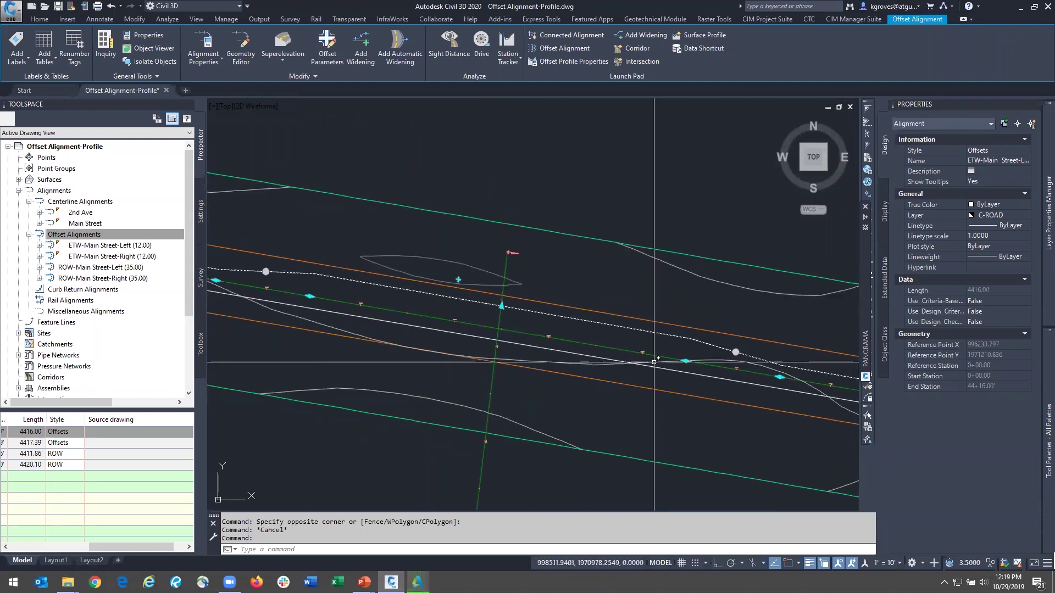
{"action": "scroll", "coordinate": [654, 363], "scroll_direction": "down", "scroll_amount": 2}
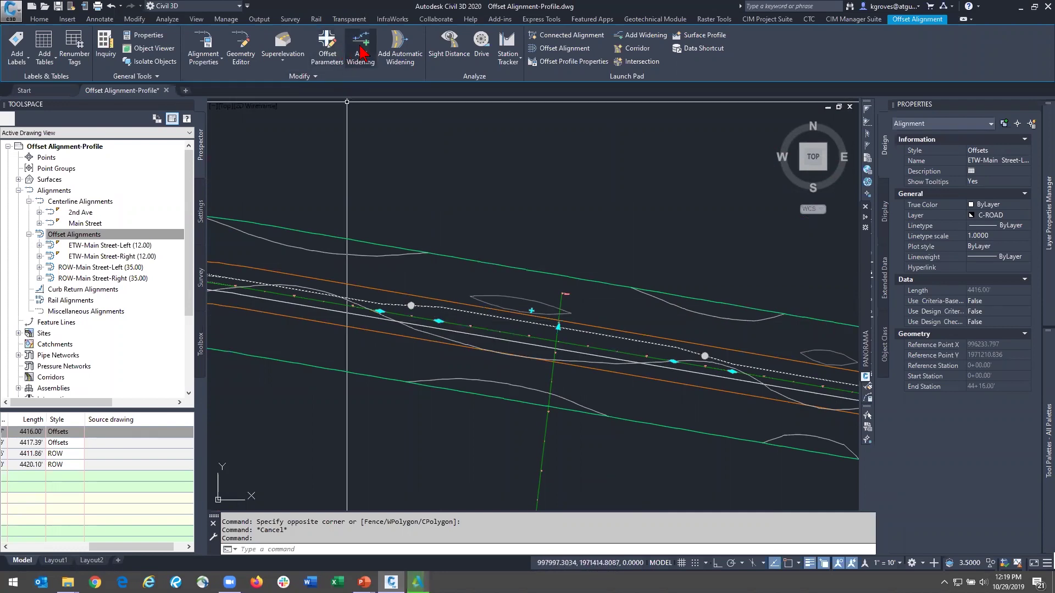
{"action": "left_click", "coordinate": [324, 53]}
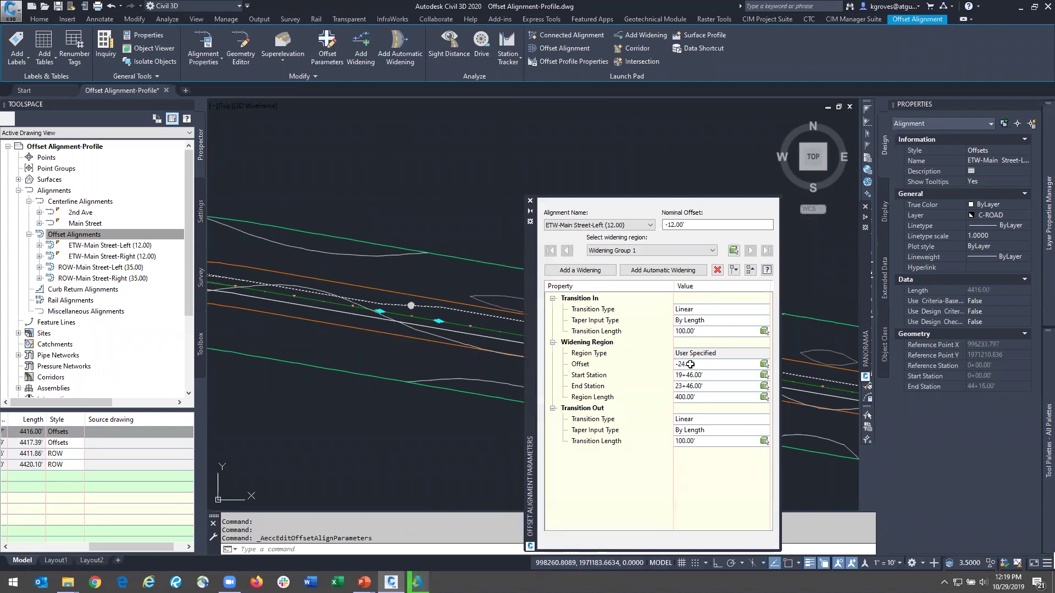
{"action": "left_click", "coordinate": [713, 376]}
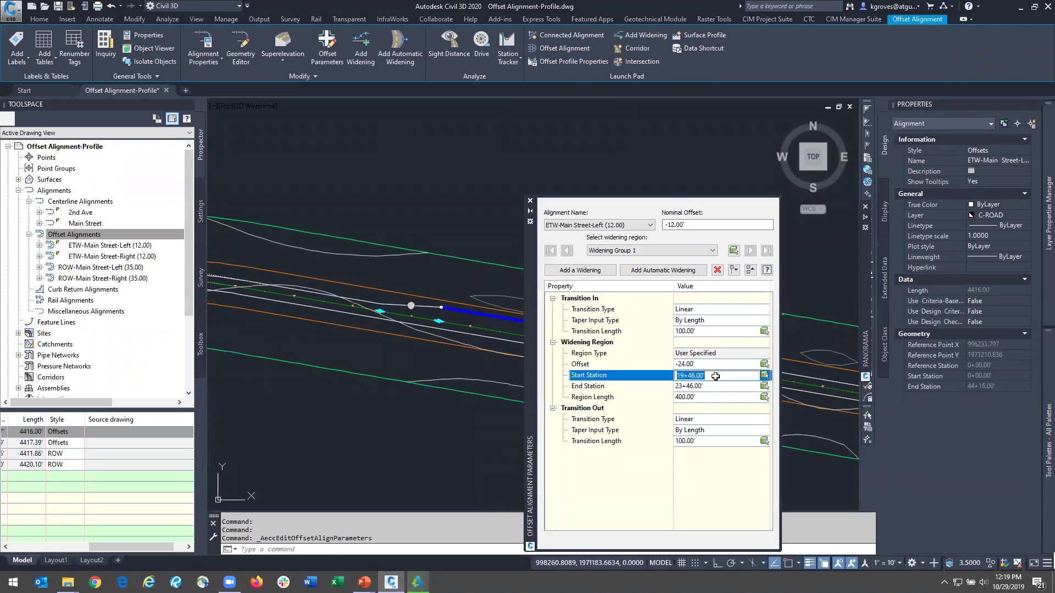
{"action": "key", "text": "Return"}
{"action": "left_click", "coordinate": [714, 387]}
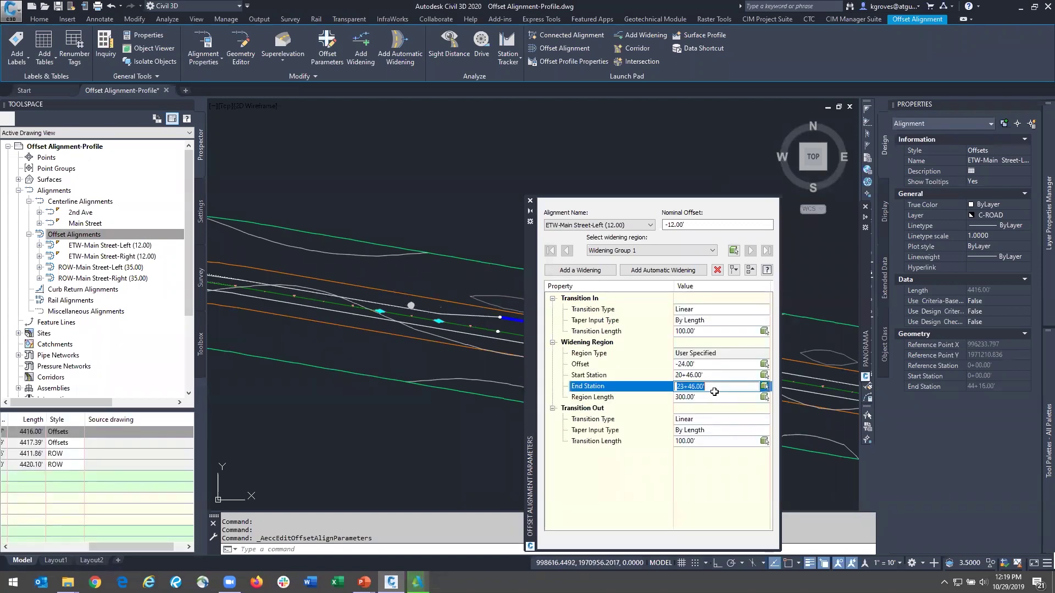
{"action": "type", "text": "2246"}
{"action": "key", "text": "Return"}
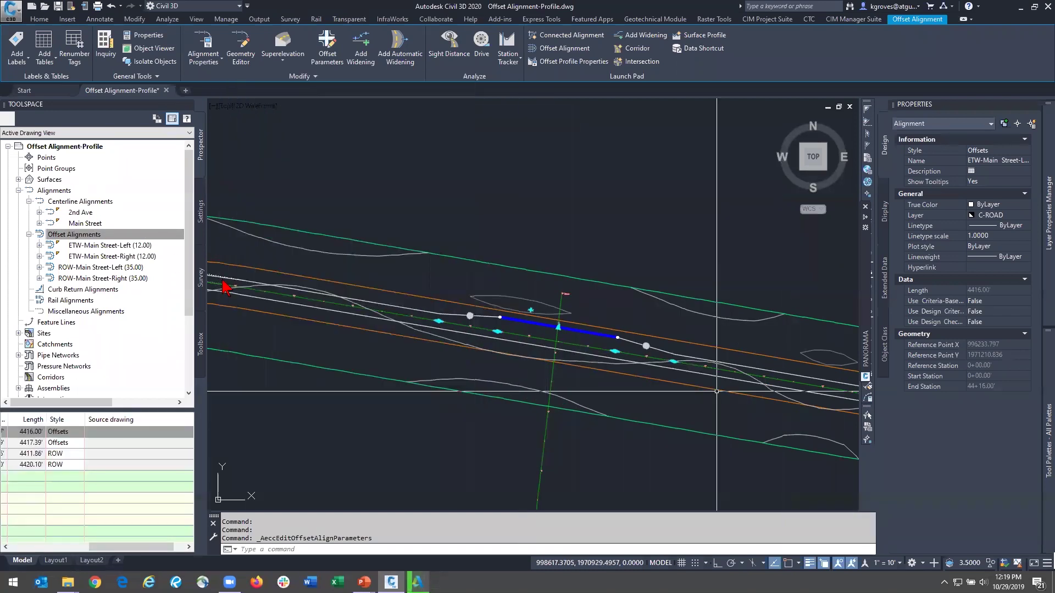
Step: Examine the shortened widening at 2nd Ave and review the transition type and taper input type options of its entry transition
{"action": "scroll", "coordinate": [606, 360], "scroll_direction": "up", "scroll_amount": 5}
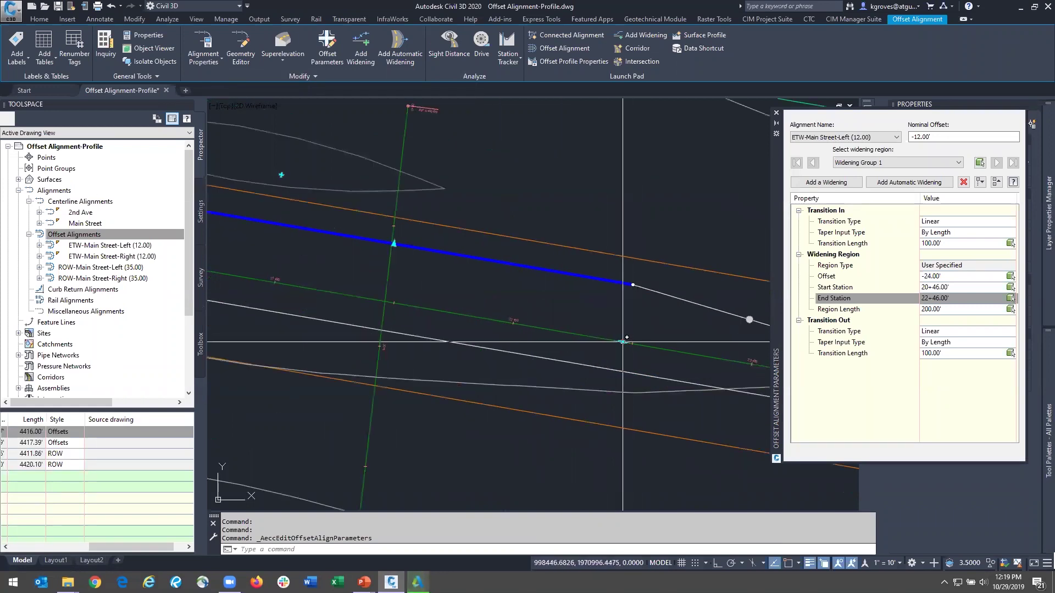
{"action": "scroll", "coordinate": [641, 350], "scroll_direction": "down", "scroll_amount": 2}
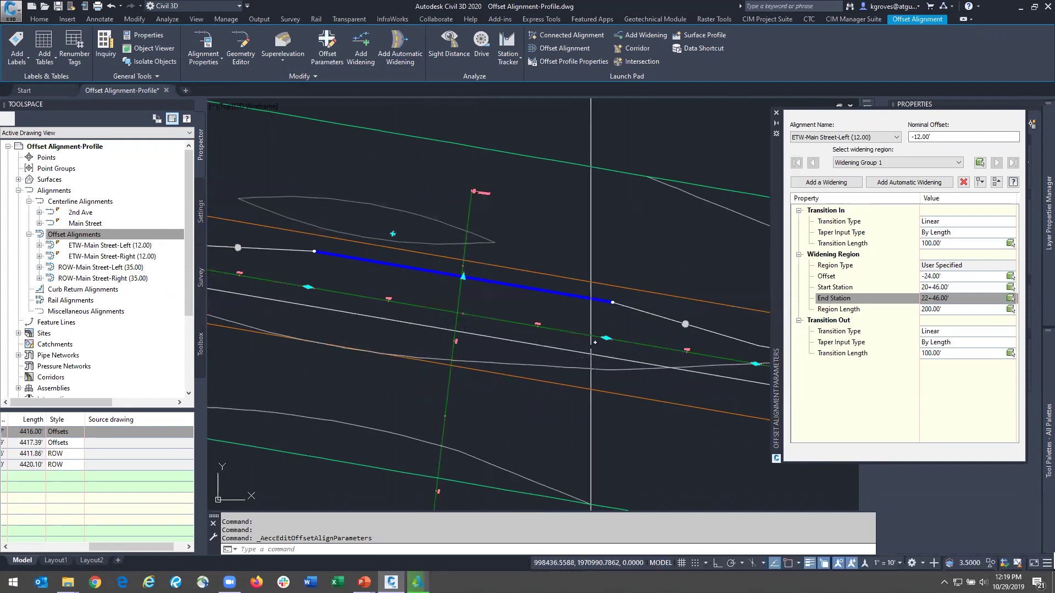
{"action": "scroll", "coordinate": [332, 289], "scroll_direction": "down", "scroll_amount": 2}
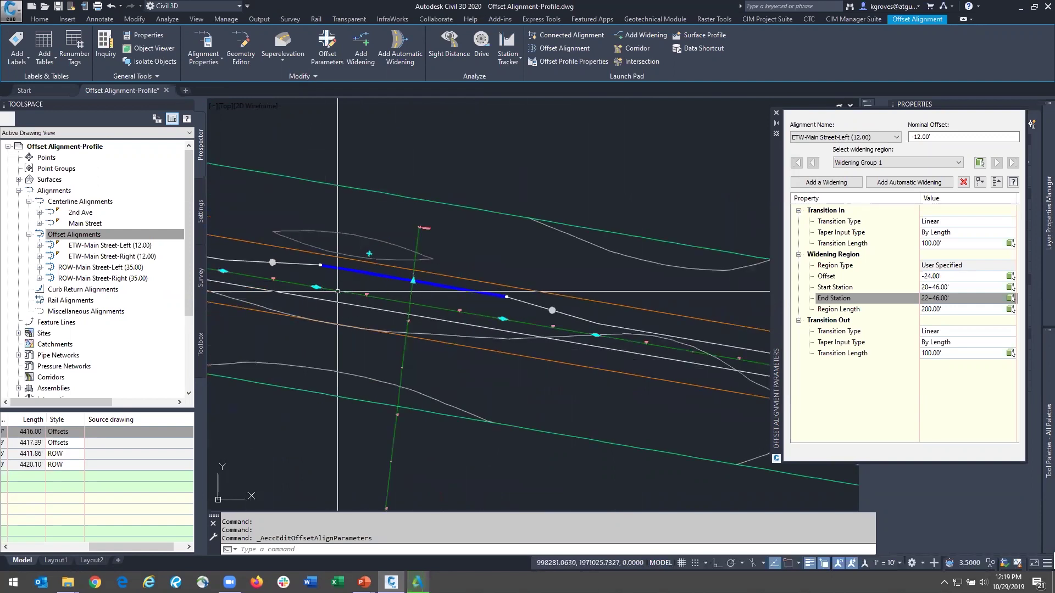
{"action": "middle_click_drag", "start_coordinate": [348, 291], "coordinate": [461, 308]}
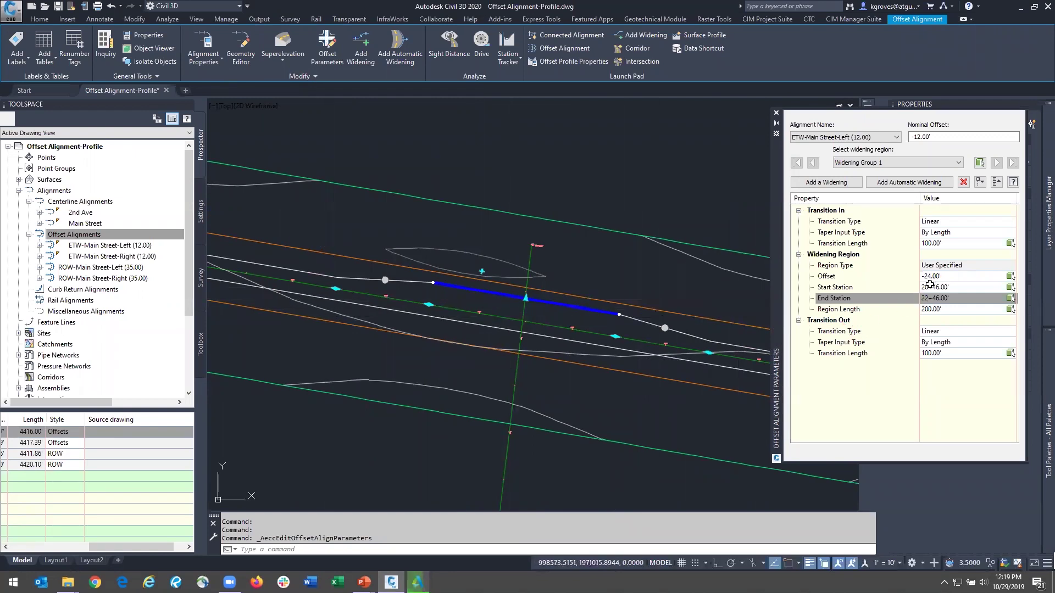
{"action": "left_click", "coordinate": [878, 330]}
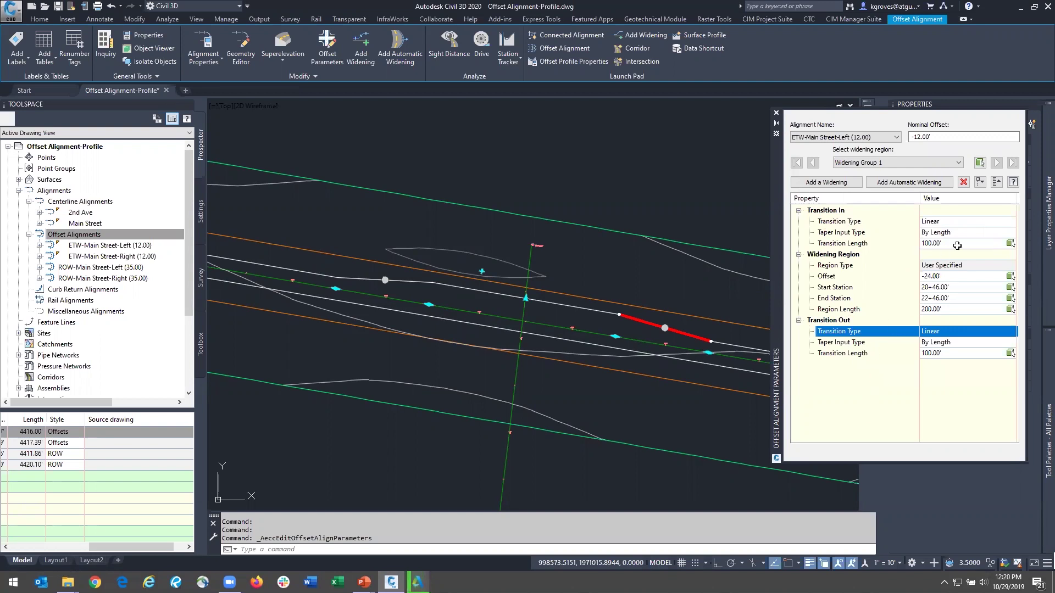
{"action": "left_click", "coordinate": [952, 222]}
{"action": "left_click", "coordinate": [955, 224]}
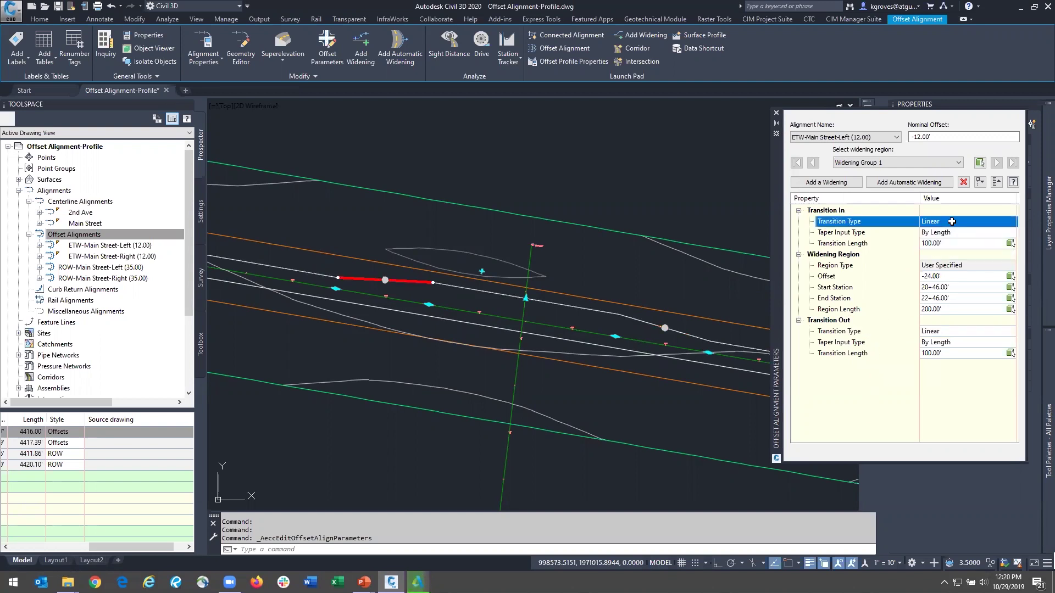
{"action": "left_click", "coordinate": [956, 225]}
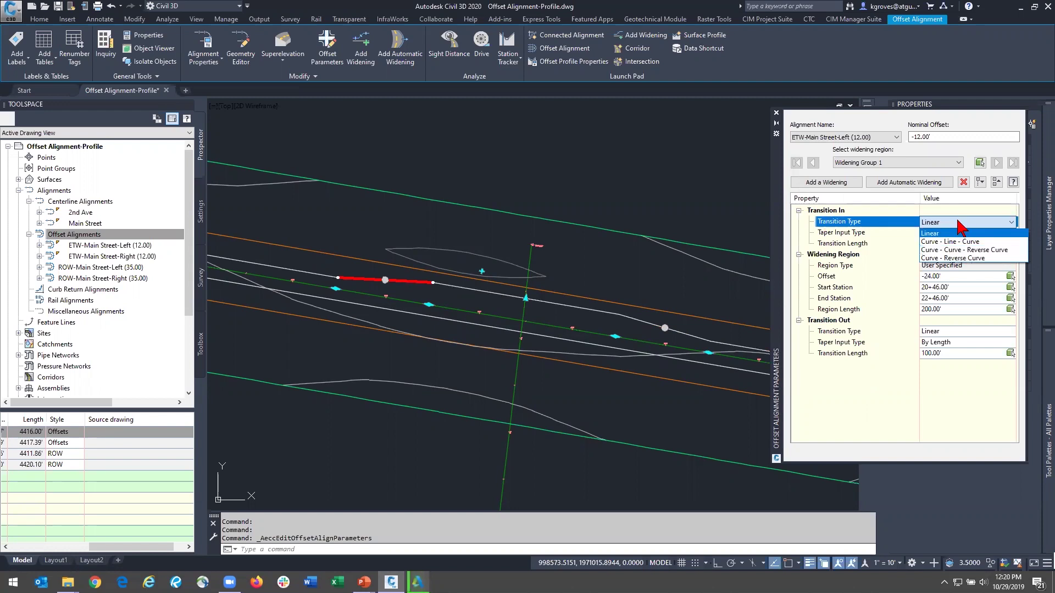
{"action": "left_click", "coordinate": [957, 221]}
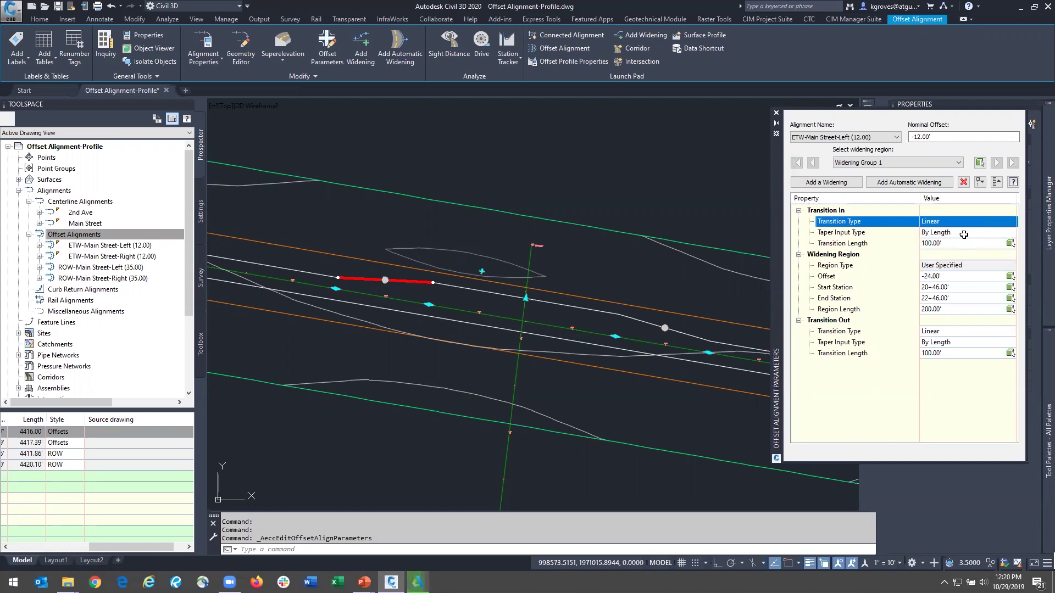
{"action": "left_click", "coordinate": [960, 234]}
{"action": "left_click", "coordinate": [965, 234]}
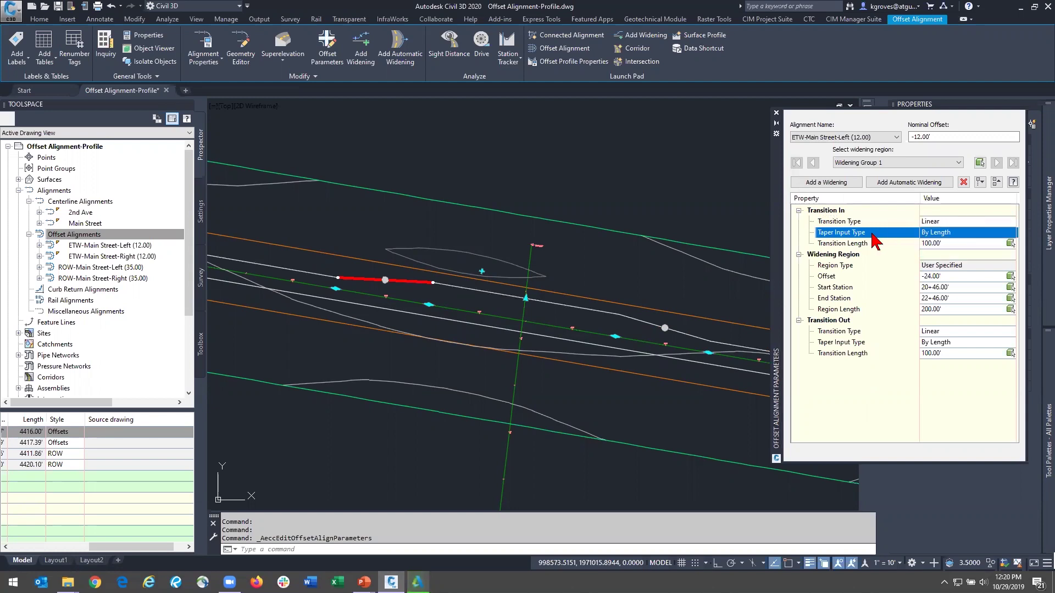
Step: Set the transition length of both the entry and exit transitions to 50 feet
{"action": "left_click", "coordinate": [965, 243]}
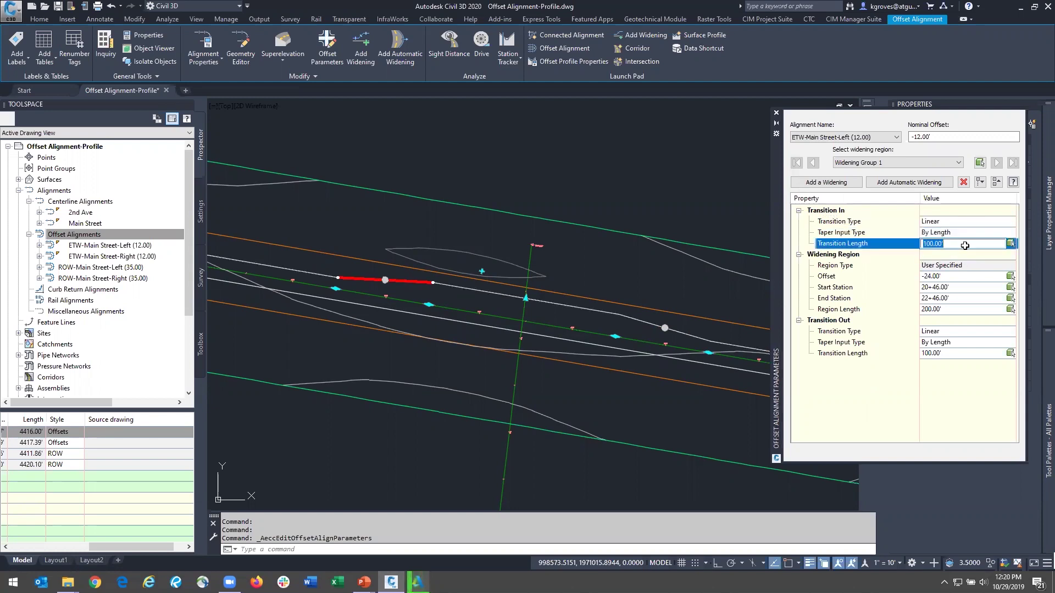
{"action": "type", "text": "50"}
{"action": "key", "text": "Return"}
{"action": "left_click", "coordinate": [952, 354]}
{"action": "left_click", "coordinate": [951, 353]}
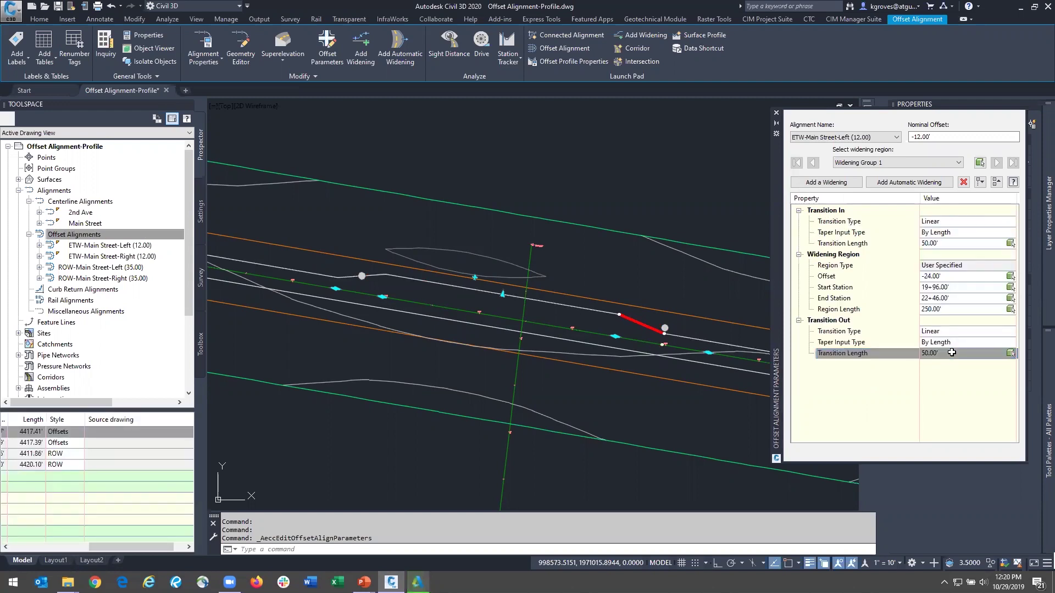
Step: Review the exit transition types and the offset alignments and widening regions available in the offset alignment parameters, keeping the current selections
{"action": "left_click", "coordinate": [951, 333]}
{"action": "left_click", "coordinate": [952, 332]}
{"action": "left_click", "coordinate": [952, 333]}
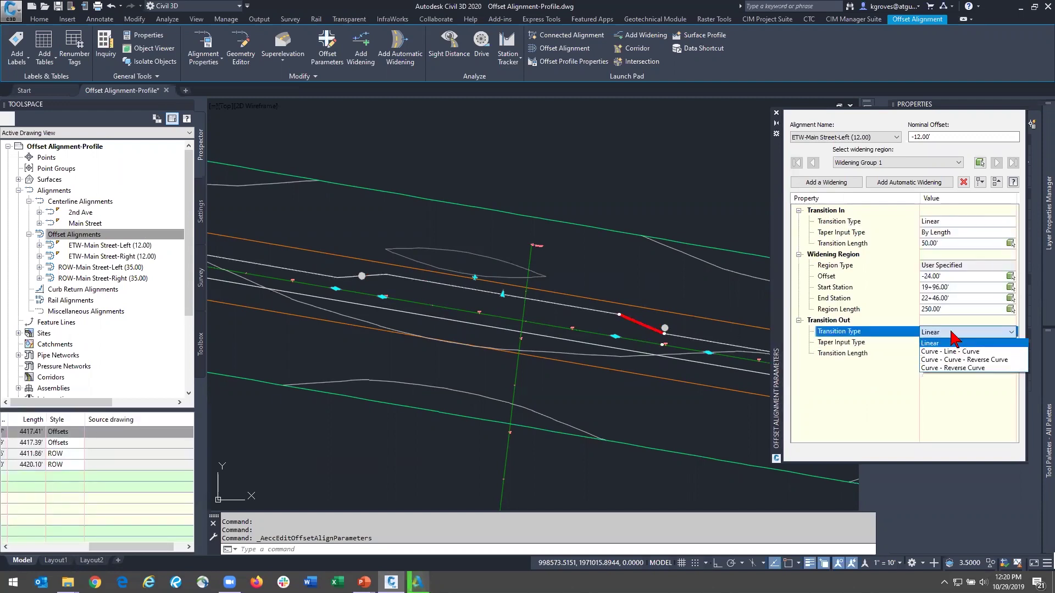
{"action": "left_click", "coordinate": [951, 342]}
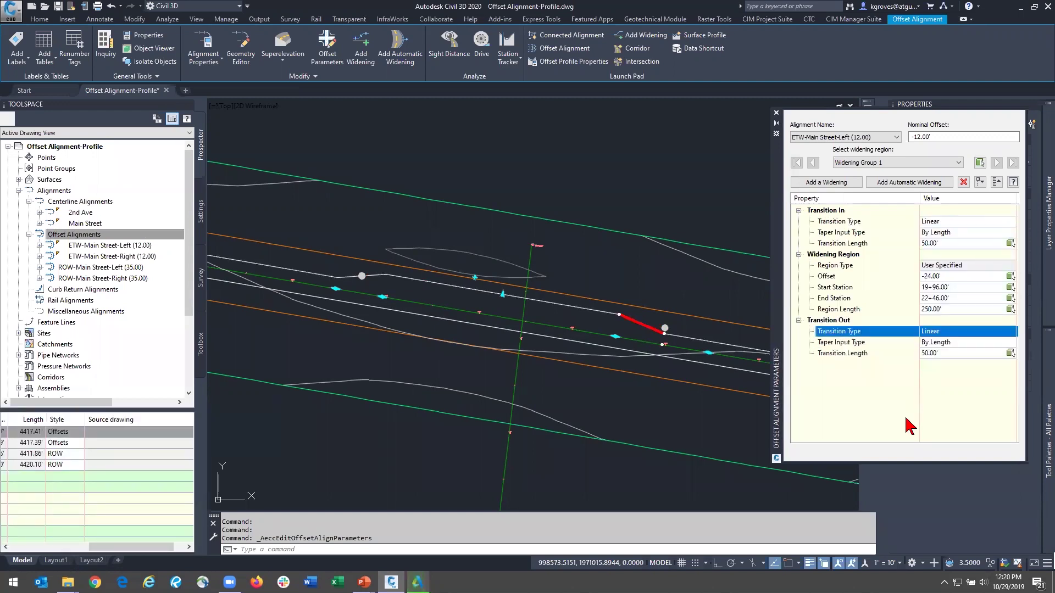
{"action": "left_click", "coordinate": [831, 138]}
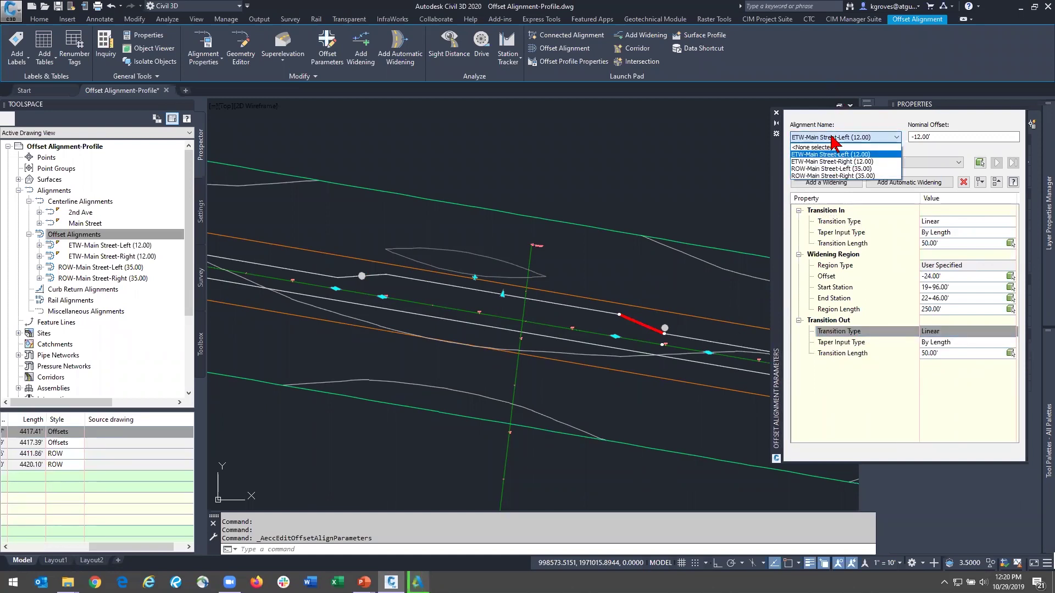
{"action": "left_click", "coordinate": [832, 136]}
{"action": "left_click", "coordinate": [870, 162]}
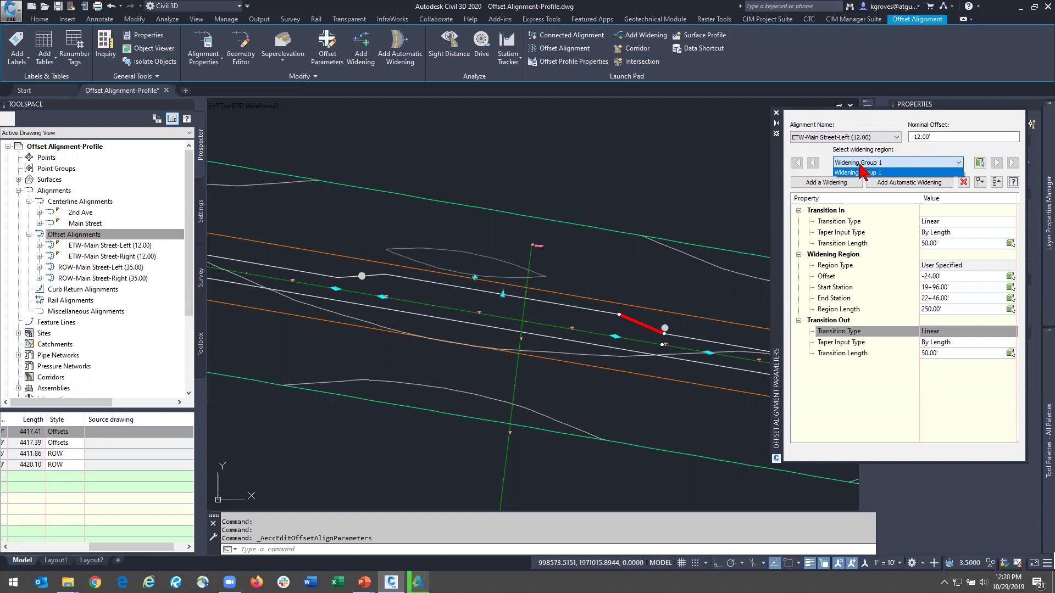
{"action": "left_click", "coordinate": [907, 172]}
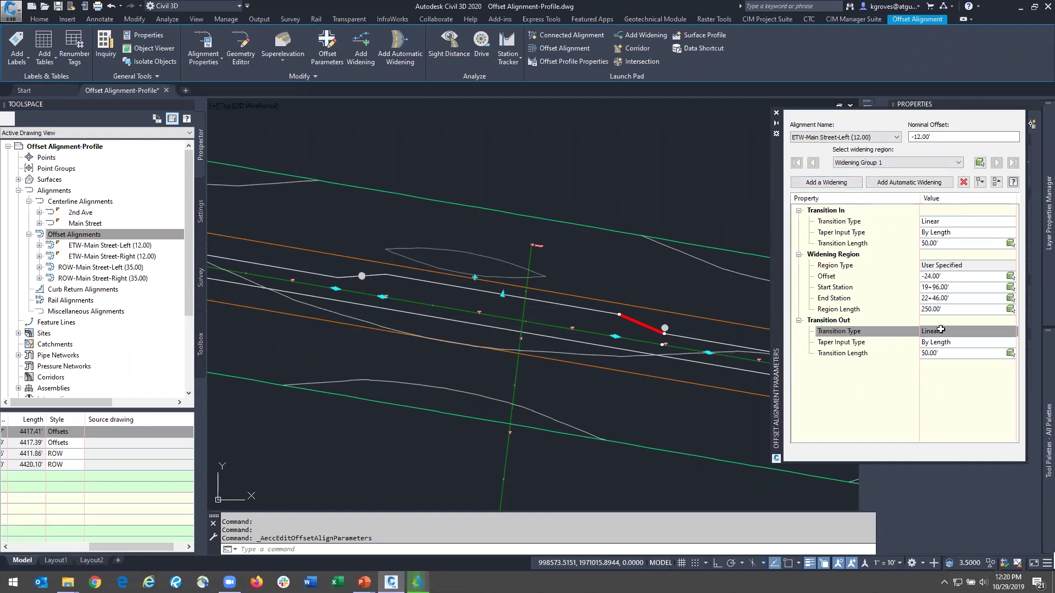
Step: Add 50 to 1996 in Calculator, then set the widening region's start station to 2046 in the offset alignment parameters
{"action": "left_click", "coordinate": [960, 311]}
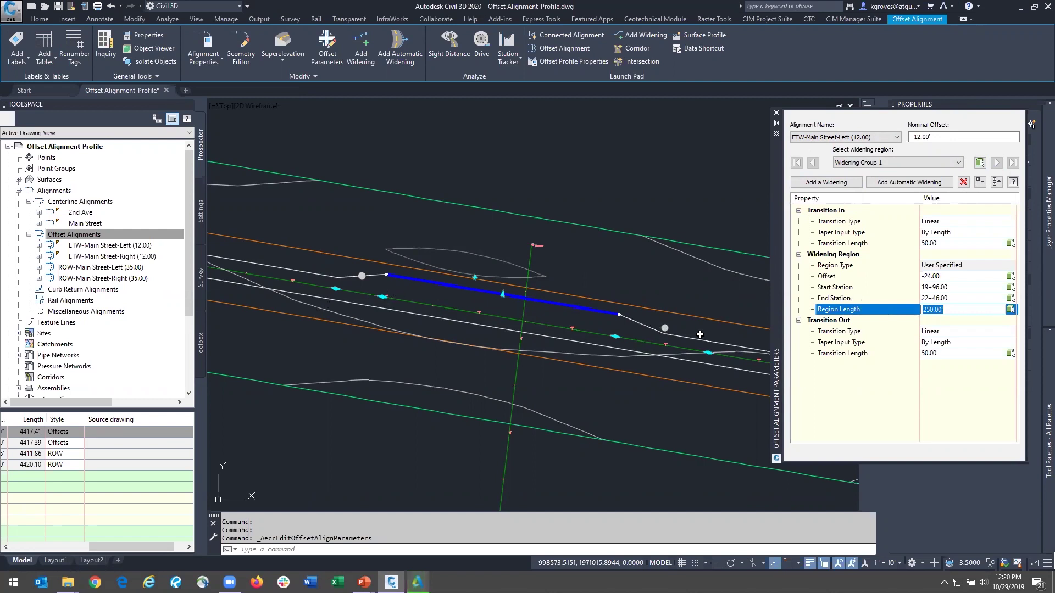
{"action": "left_click", "coordinate": [962, 289]}
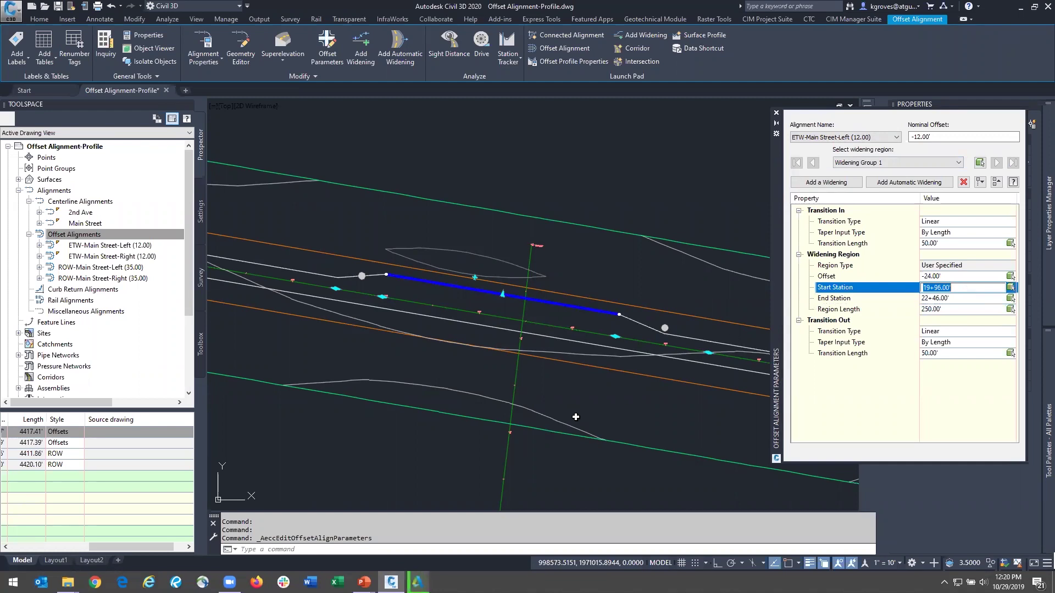
{"action": "key", "text": "super"}
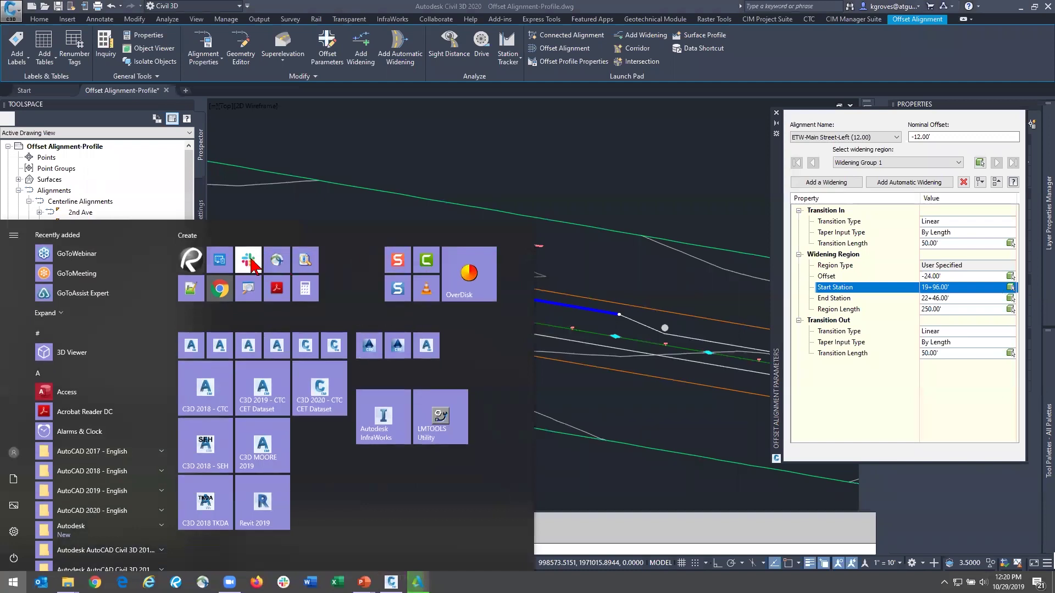
{"action": "left_click", "coordinate": [306, 290]}
{"action": "left_click_drag", "start_coordinate": [590, 39], "coordinate": [407, 44]}
{"action": "type", "text": "1996 + 50 ="}
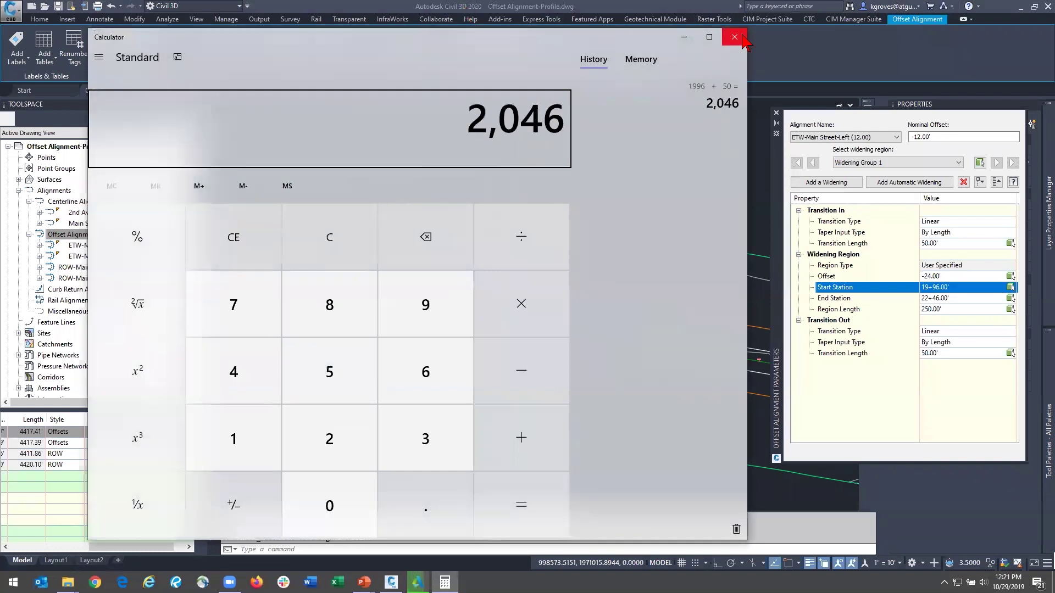
{"action": "left_click", "coordinate": [743, 38]}
{"action": "left_click", "coordinate": [970, 288]}
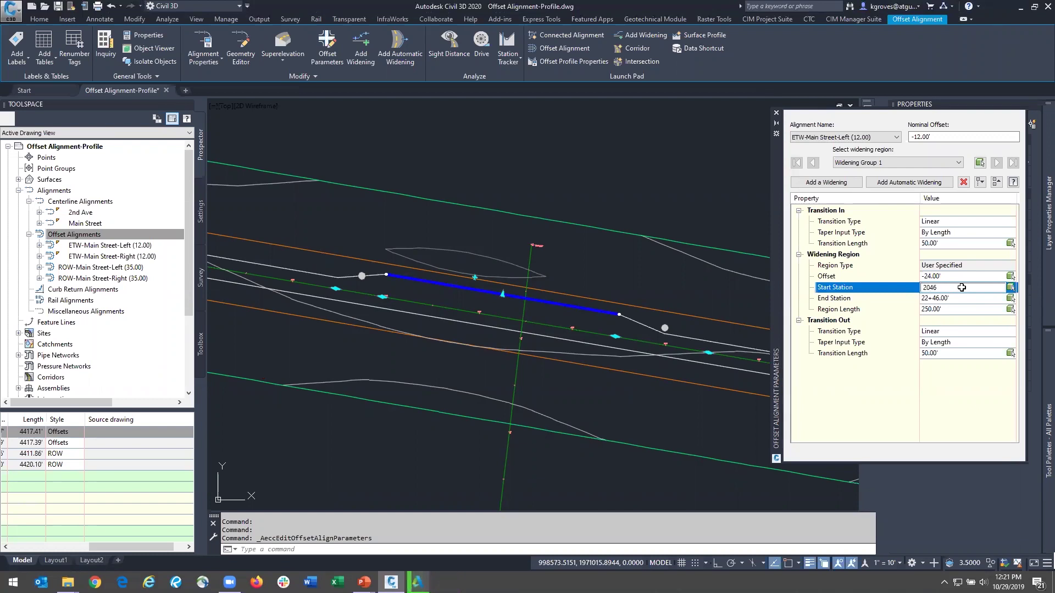
{"action": "key", "text": "Return"}
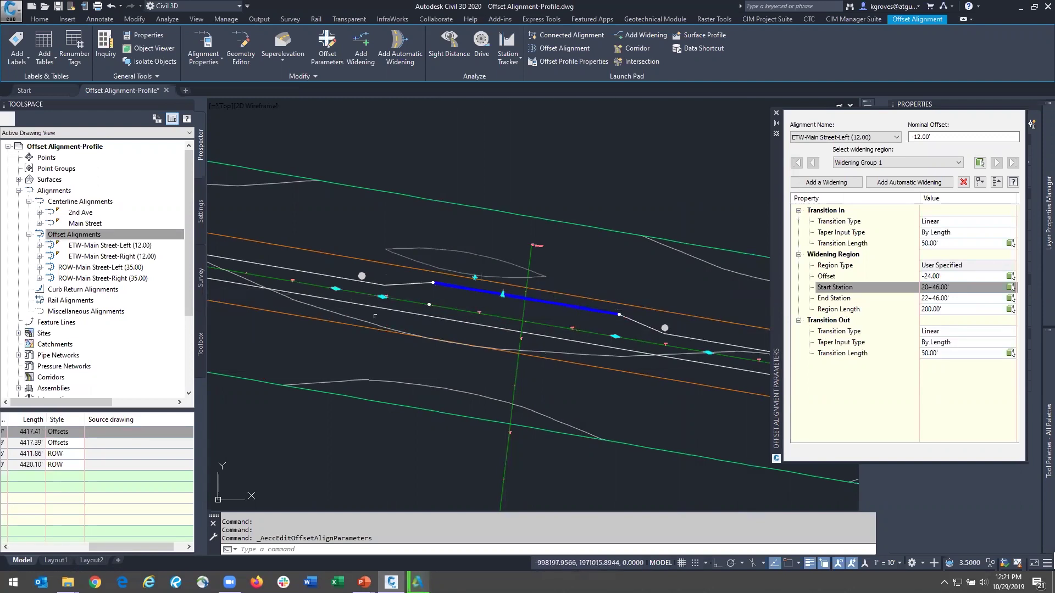
Step: Move the widening's station grips along Main Street so the widening region starts at about station 20+00.69
{"action": "scroll", "coordinate": [340, 290], "scroll_direction": "up", "scroll_amount": 2}
{"action": "scroll", "coordinate": [341, 290], "scroll_direction": "up", "scroll_amount": 2}
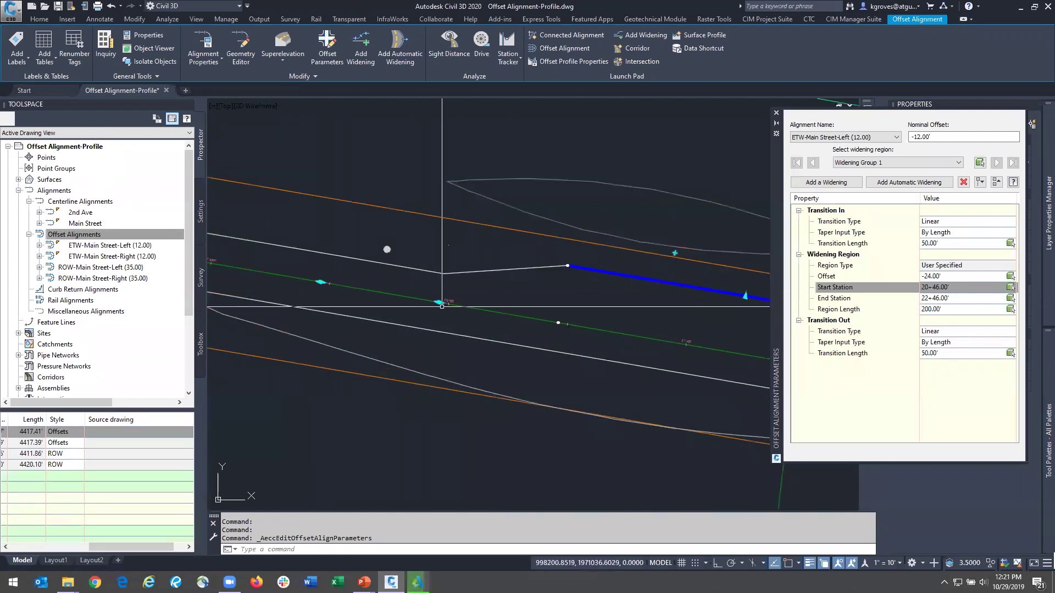
{"action": "left_click", "coordinate": [560, 323]}
{"action": "left_click", "coordinate": [565, 324]}
{"action": "left_click", "coordinate": [564, 324]}
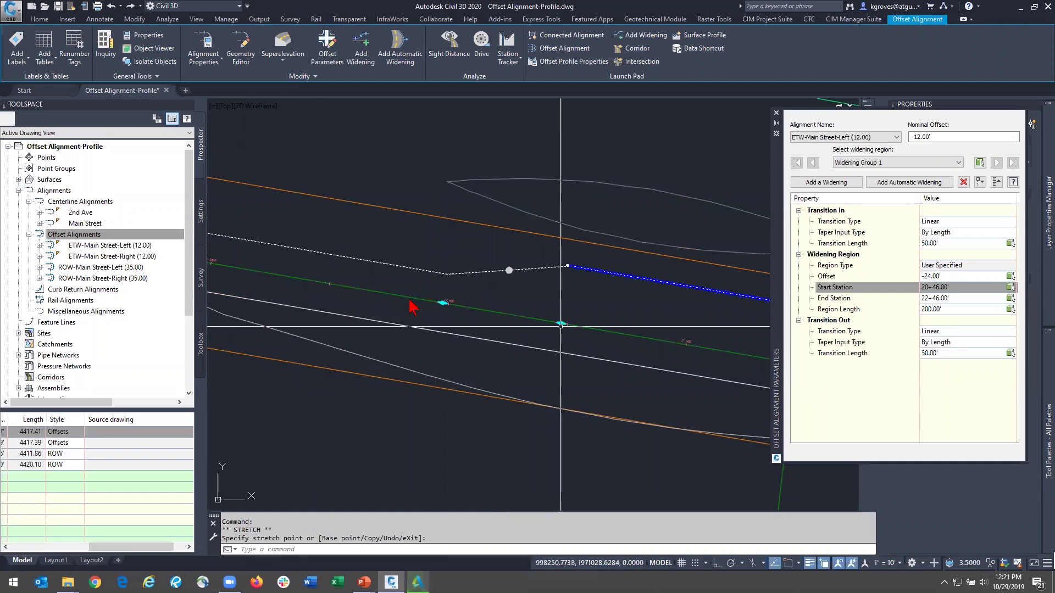
{"action": "left_click", "coordinate": [332, 285]}
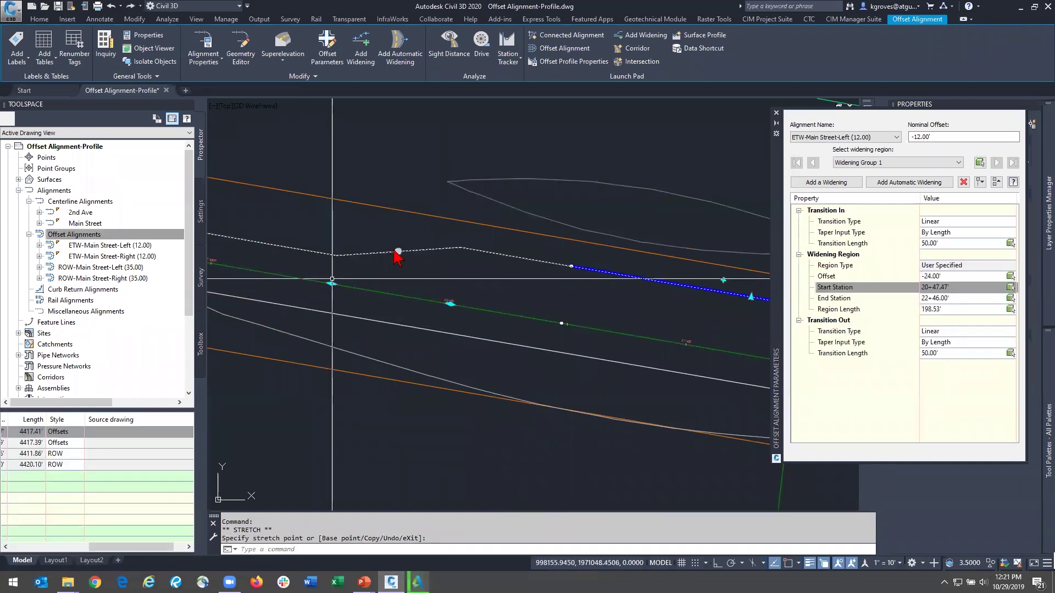
Step: Stretch both ends of the entry transition to a length of about 64.23 feet, starting the widening region at about station 20+09.40
{"action": "left_click", "coordinate": [398, 252]}
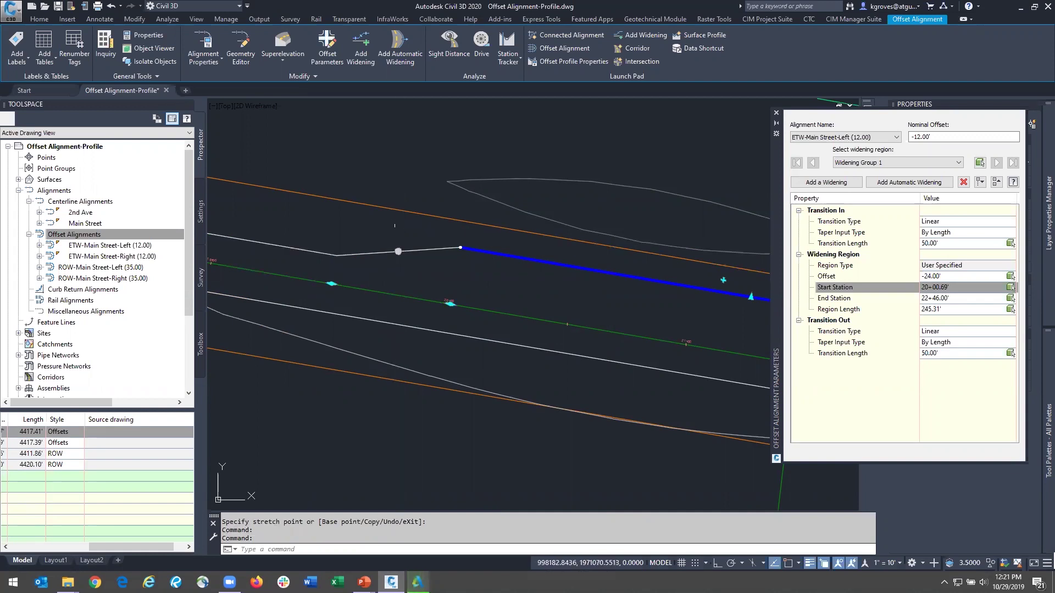
{"action": "left_click", "coordinate": [336, 255]}
{"action": "left_click", "coordinate": [364, 267]}
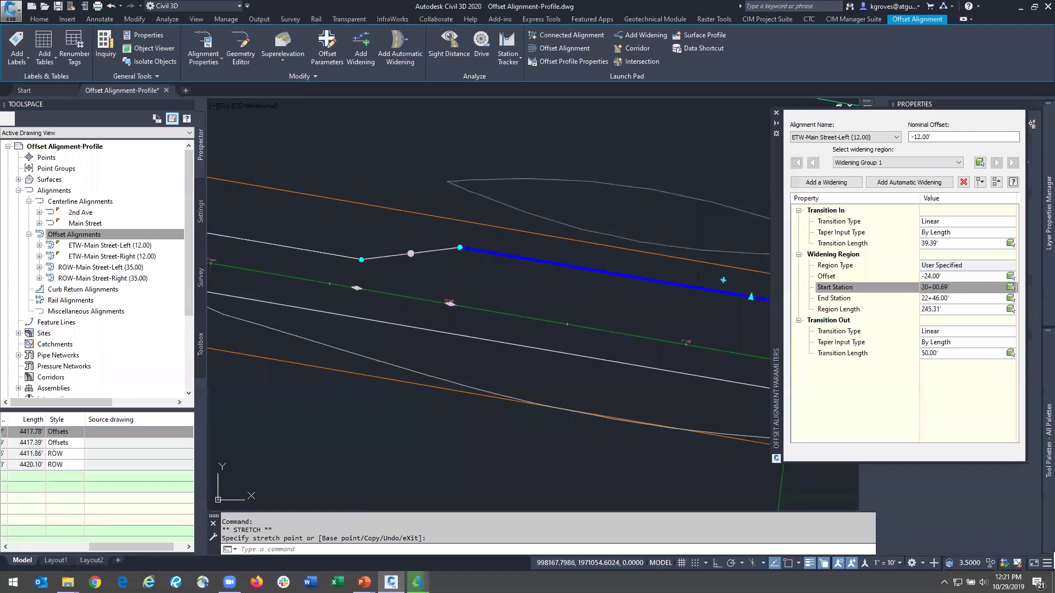
{"action": "left_click", "coordinate": [356, 253]}
{"action": "left_click", "coordinate": [323, 253]}
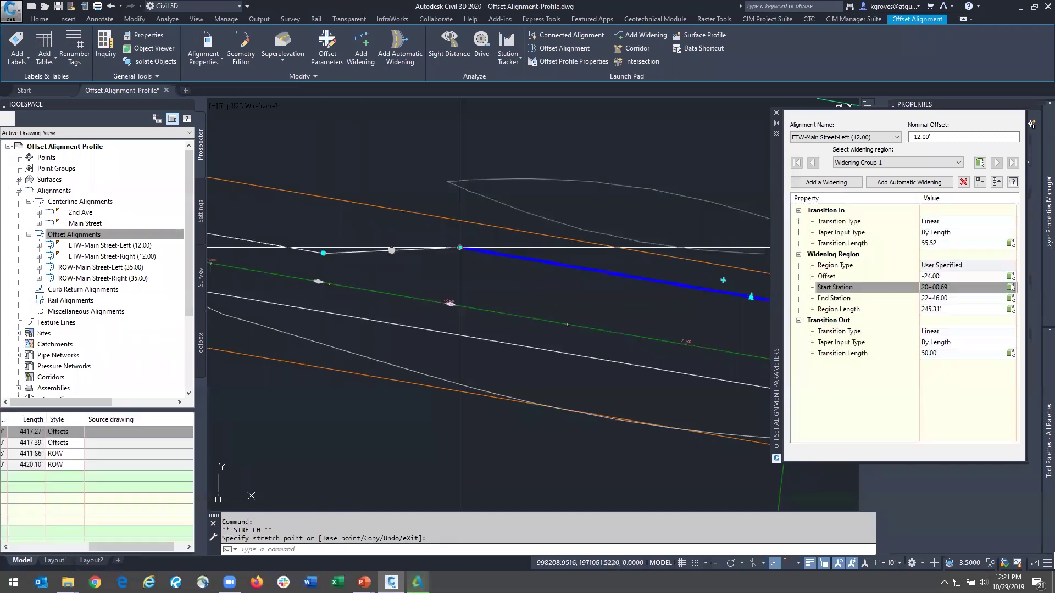
{"action": "left_click", "coordinate": [461, 248]}
{"action": "left_click", "coordinate": [480, 253]}
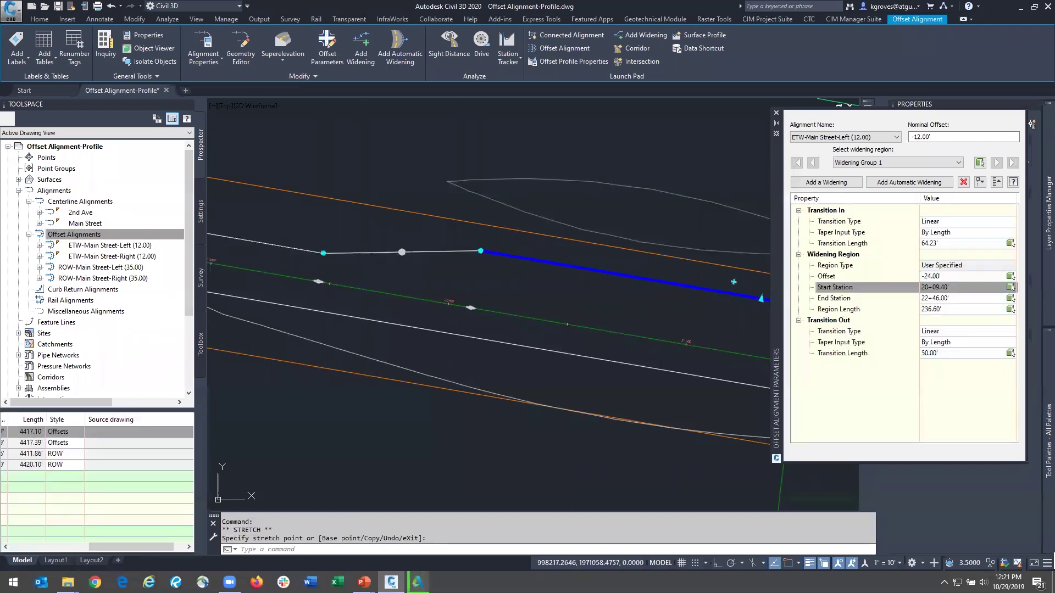
Step: Stretch the left ETW widening so its region starts at about station 20+08.89 with an offset of about -50.94 feet
{"action": "left_click", "coordinate": [481, 252]}
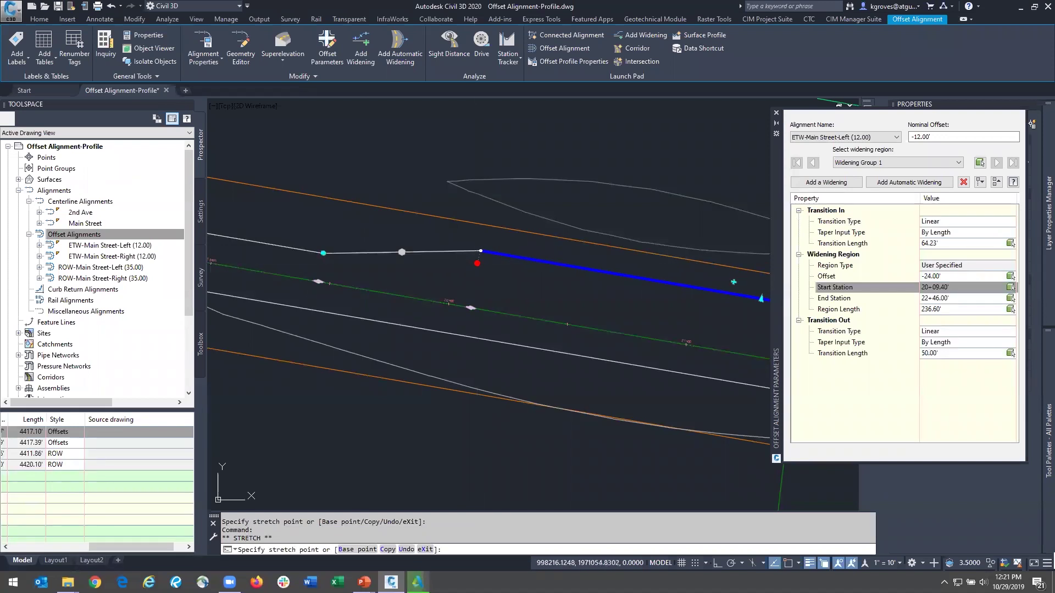
{"action": "left_click", "coordinate": [477, 263]}
{"action": "scroll", "coordinate": [477, 258], "scroll_direction": "down", "scroll_amount": 3}
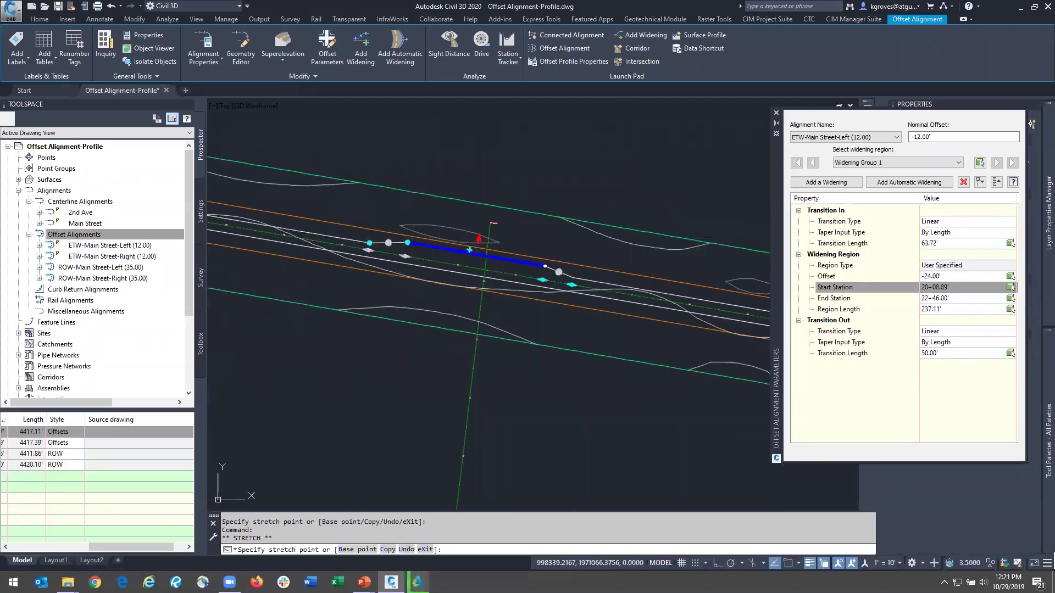
{"action": "left_click", "coordinate": [477, 253]}
{"action": "left_click", "coordinate": [479, 241]}
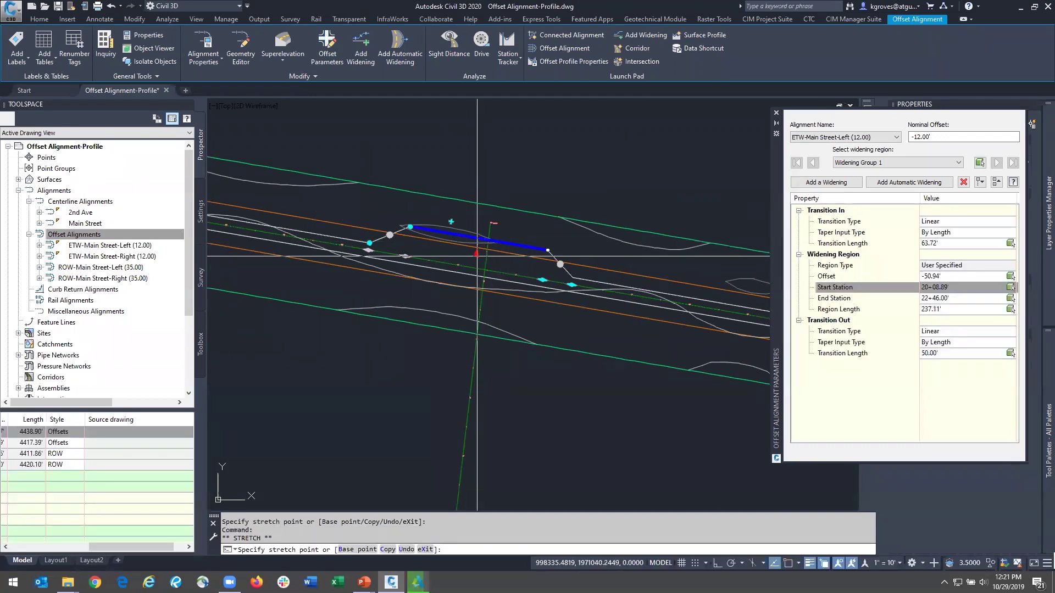
Step: Undo the last offset stretch on the left ETW widening and close the offset alignment parameters
{"action": "left_click", "coordinate": [478, 255]}
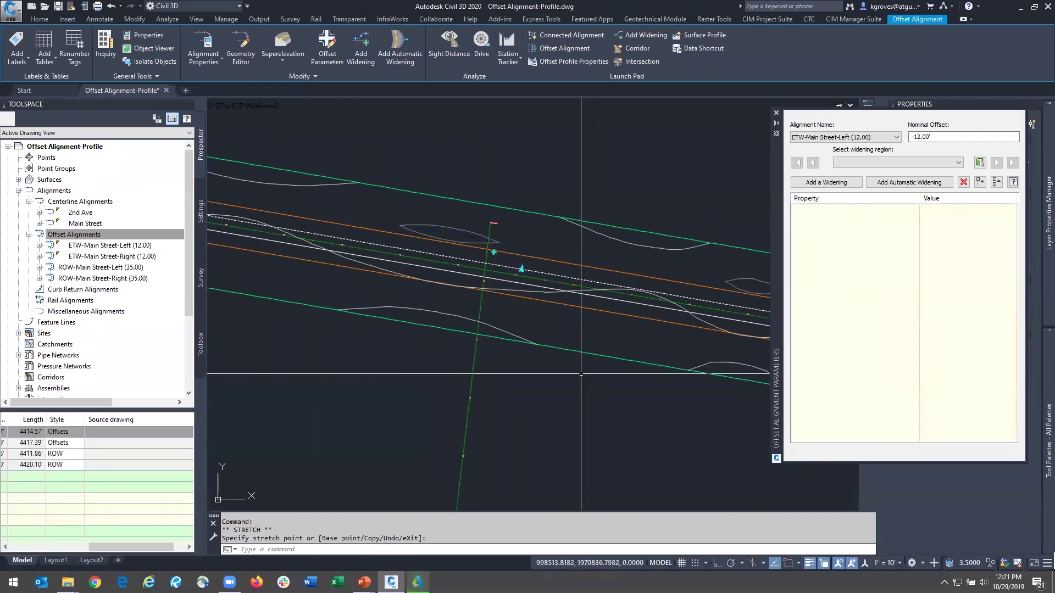
{"action": "key", "text": "ctrl+z"}
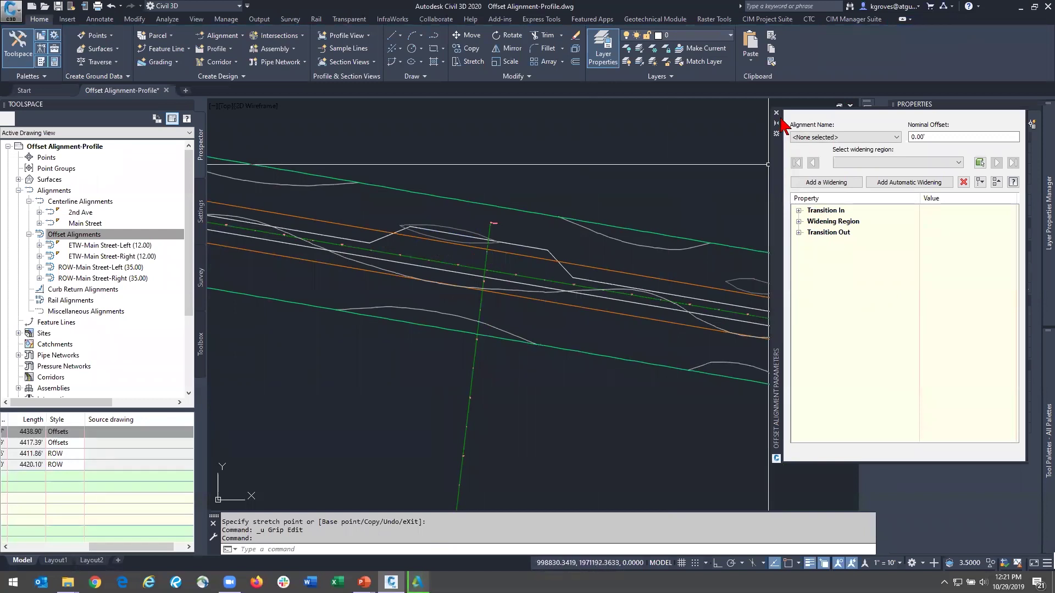
{"action": "left_click", "coordinate": [777, 113]}
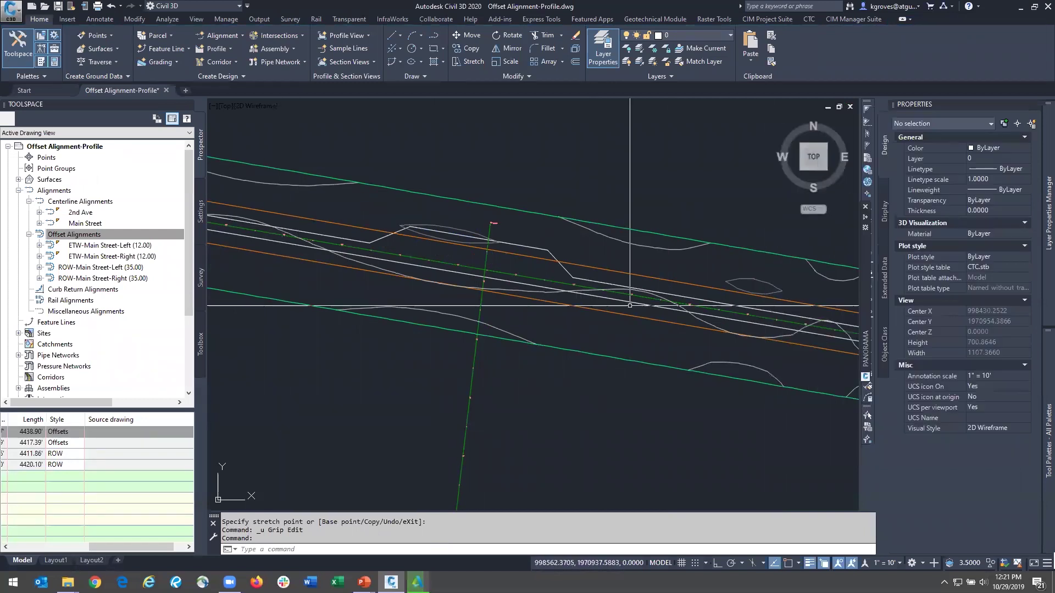
Step: Open the offset profile properties of the left ETW alignment at its offset parameters and select the existing cross slope region
{"action": "left_click", "coordinate": [597, 280]}
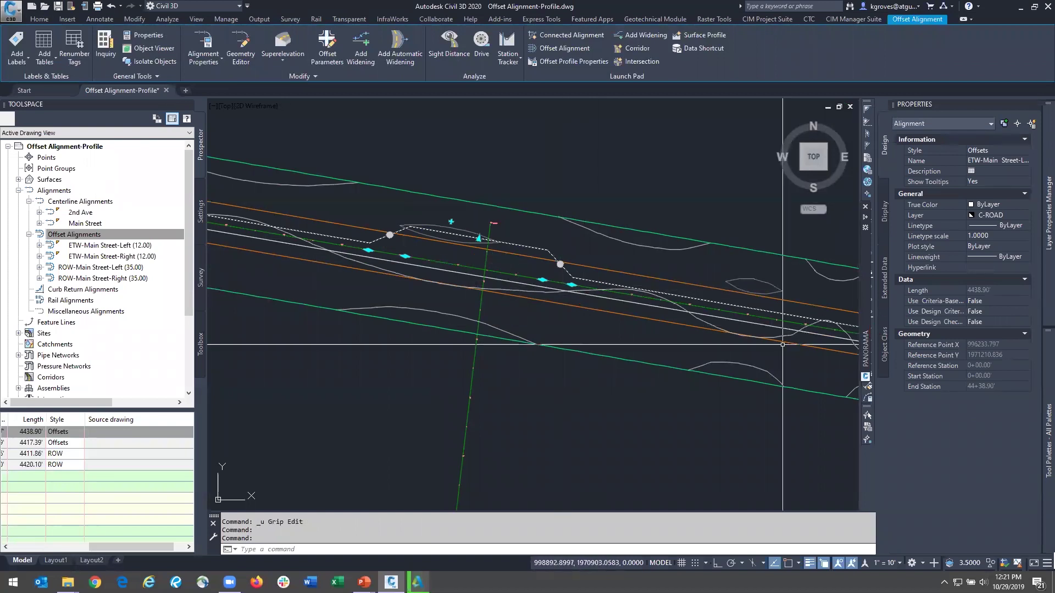
{"action": "left_click", "coordinate": [364, 582]}
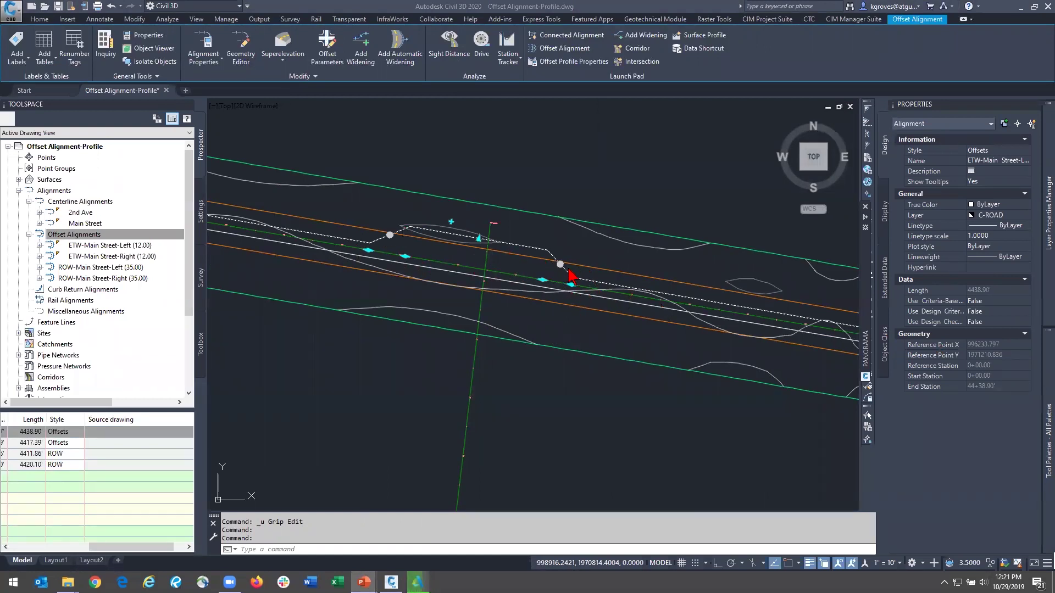
{"action": "right_click", "coordinate": [571, 277]}
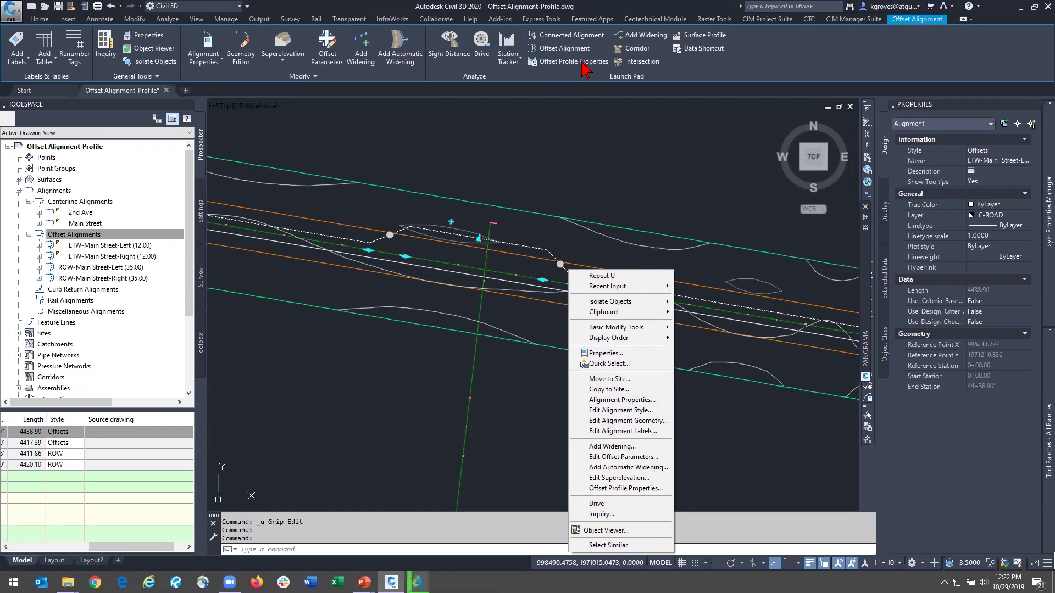
{"action": "left_click", "coordinate": [615, 488]}
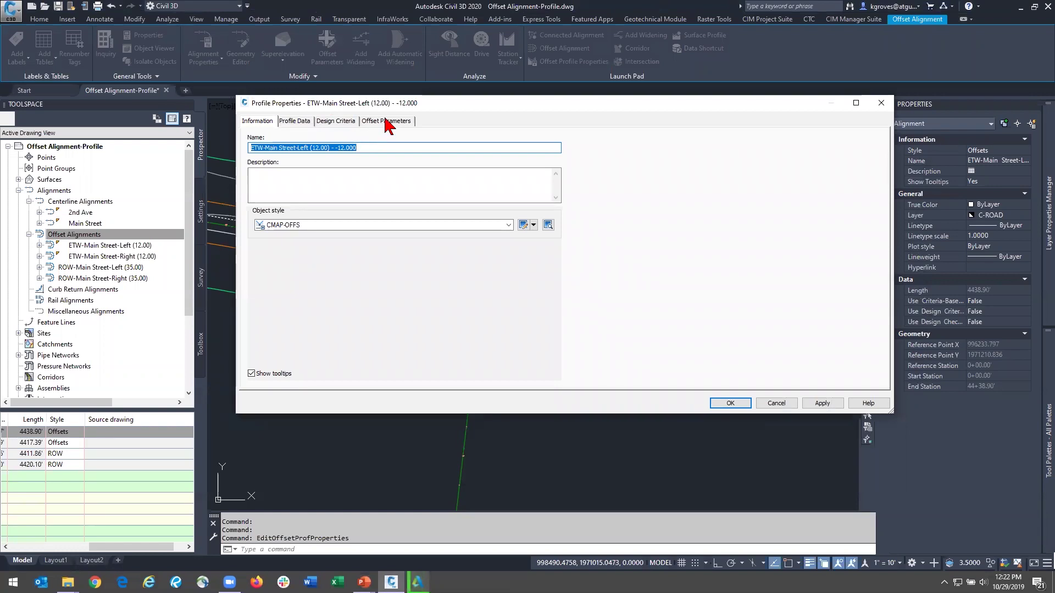
{"action": "left_click", "coordinate": [386, 122]}
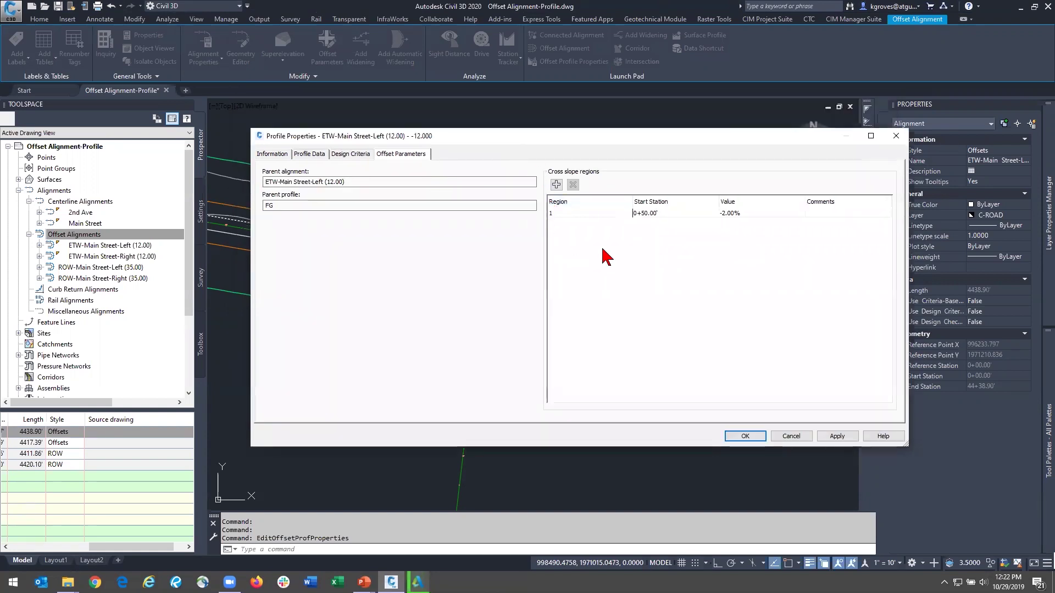
{"action": "left_click", "coordinate": [560, 213]}
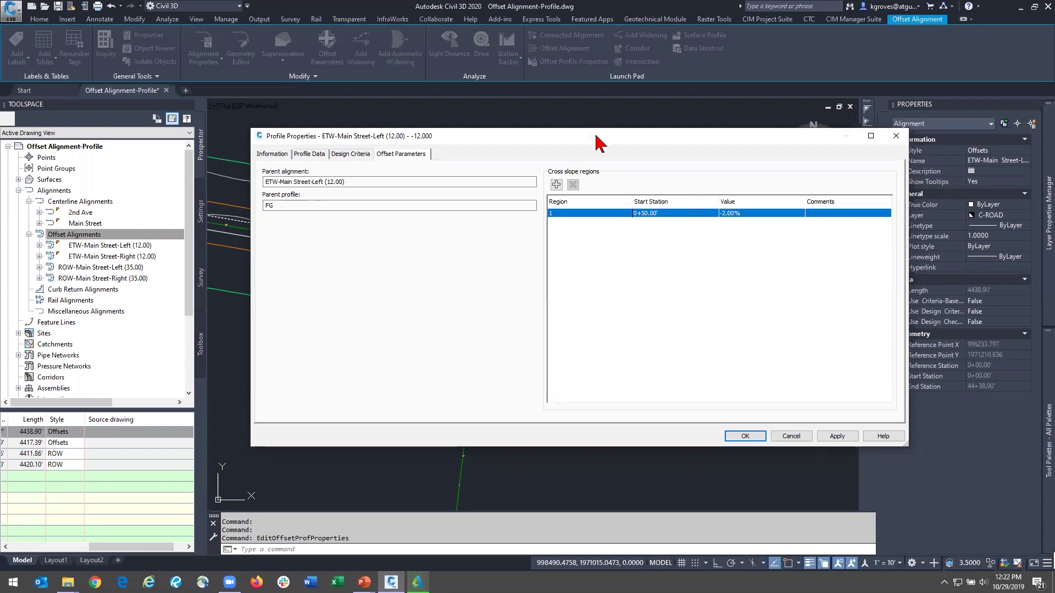
Step: Add a cross slope region to the left ETW offset profile at station 1946 with a slope of -1%
{"action": "mouse_move", "coordinate": [599, 137]}
{"action": "left_mouse_down"}
{"action": "mouse_move", "coordinate": [752, 176]}
{"action": "mouse_move", "coordinate": [606, 161]}
{"action": "mouse_move", "coordinate": [588, 172]}
{"action": "mouse_move", "coordinate": [737, 275]}
{"action": "mouse_move", "coordinate": [942, 318]}
{"action": "left_mouse_up"}
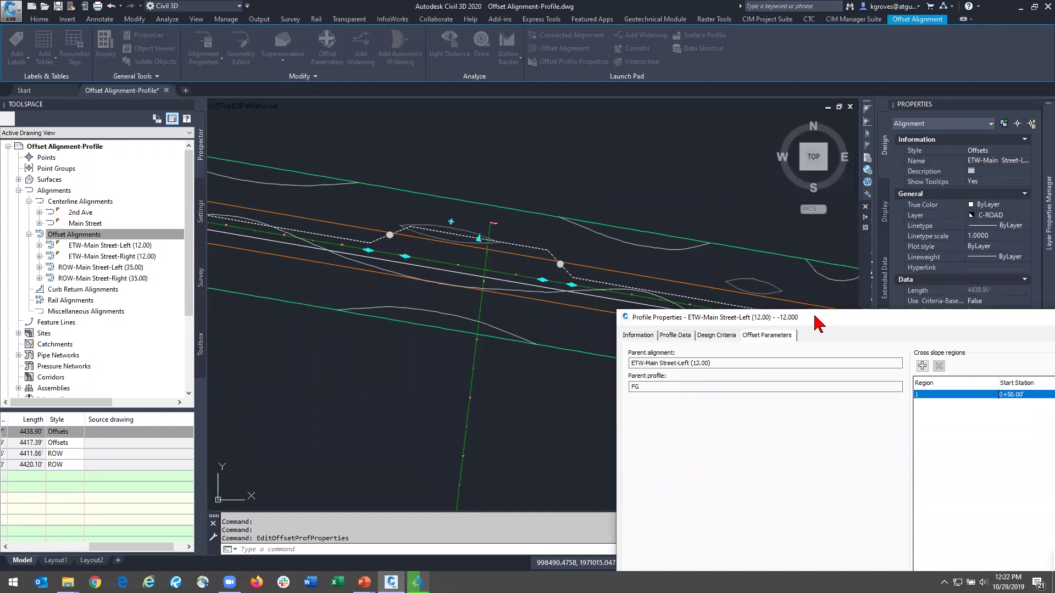
{"action": "left_click_drag", "start_coordinate": [819, 322], "coordinate": [679, 232]}
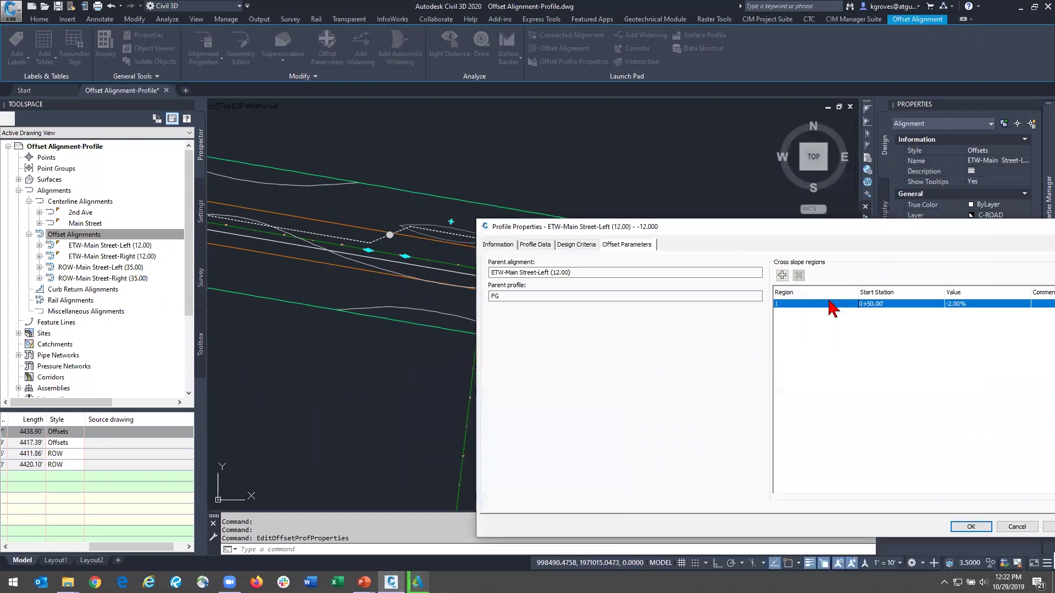
{"action": "left_click", "coordinate": [783, 276]}
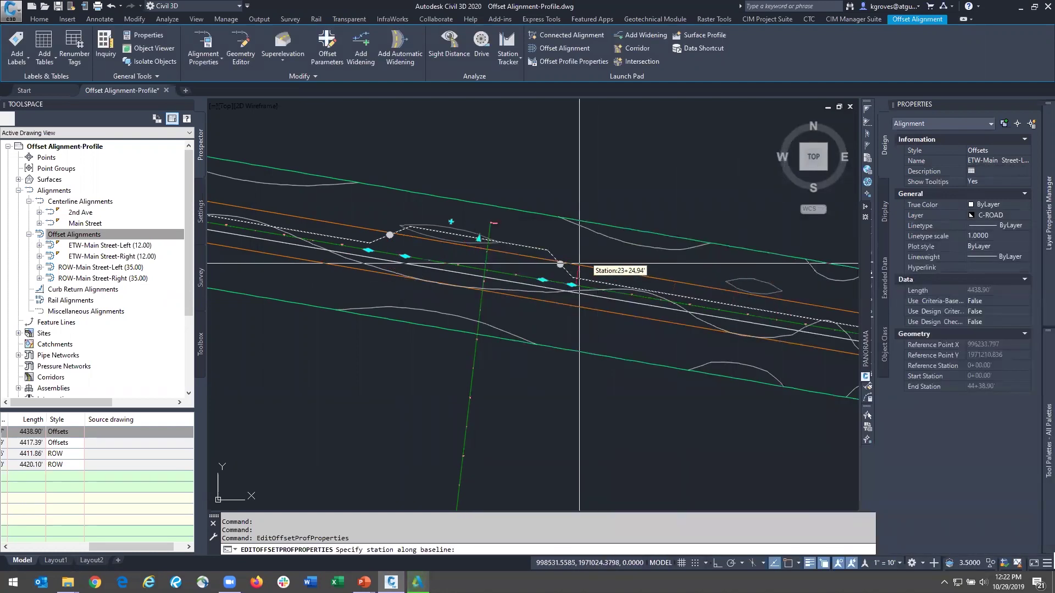
{"action": "scroll", "coordinate": [363, 256], "scroll_direction": "up", "scroll_amount": 5}
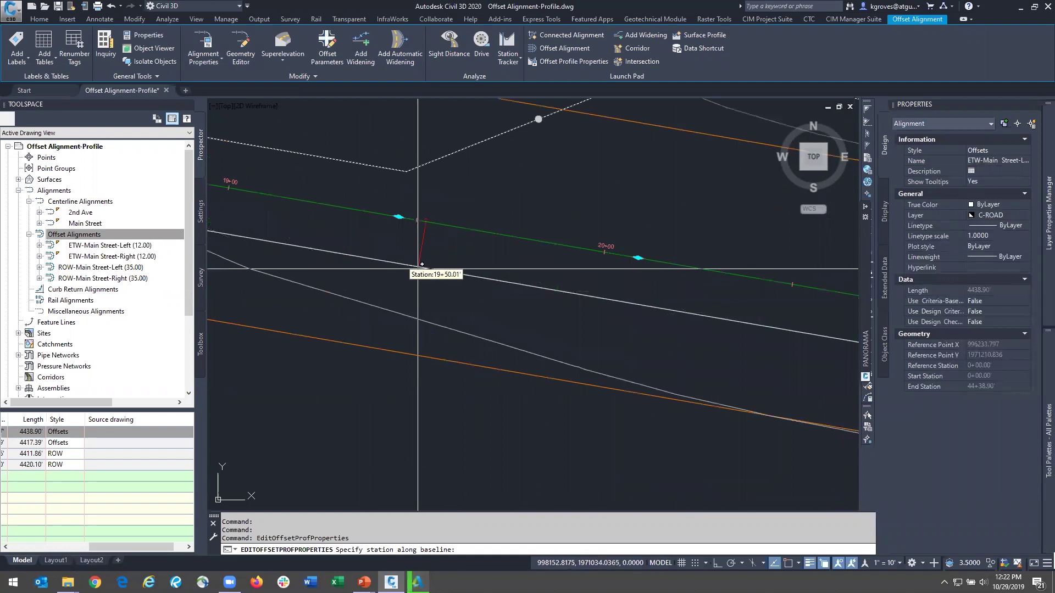
{"action": "type", "text": "1946"}
{"action": "key", "text": "Return"}
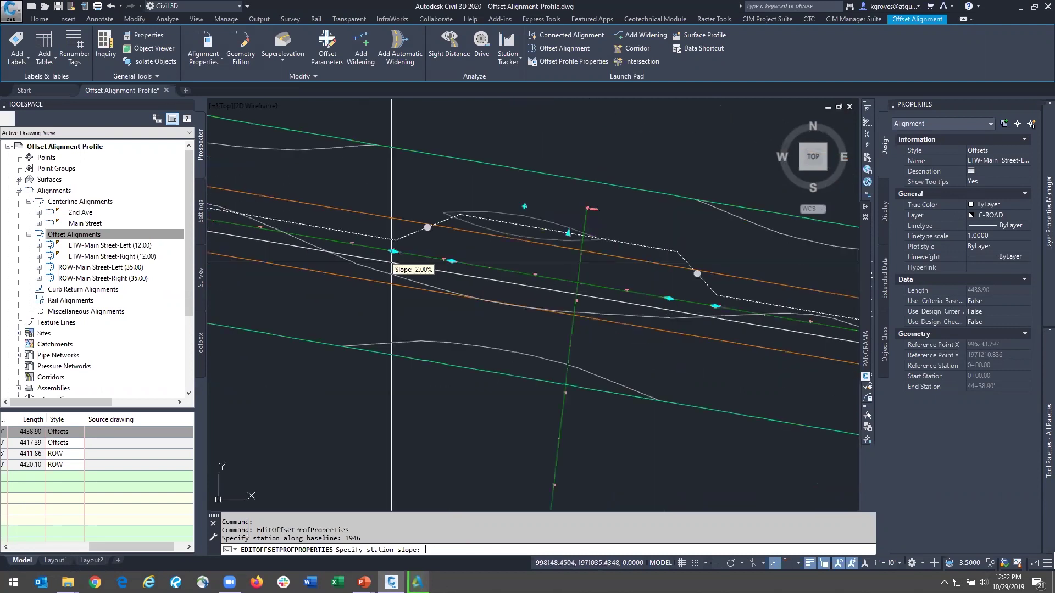
{"action": "type", "text": "-1"}
{"action": "key", "text": "Return"}
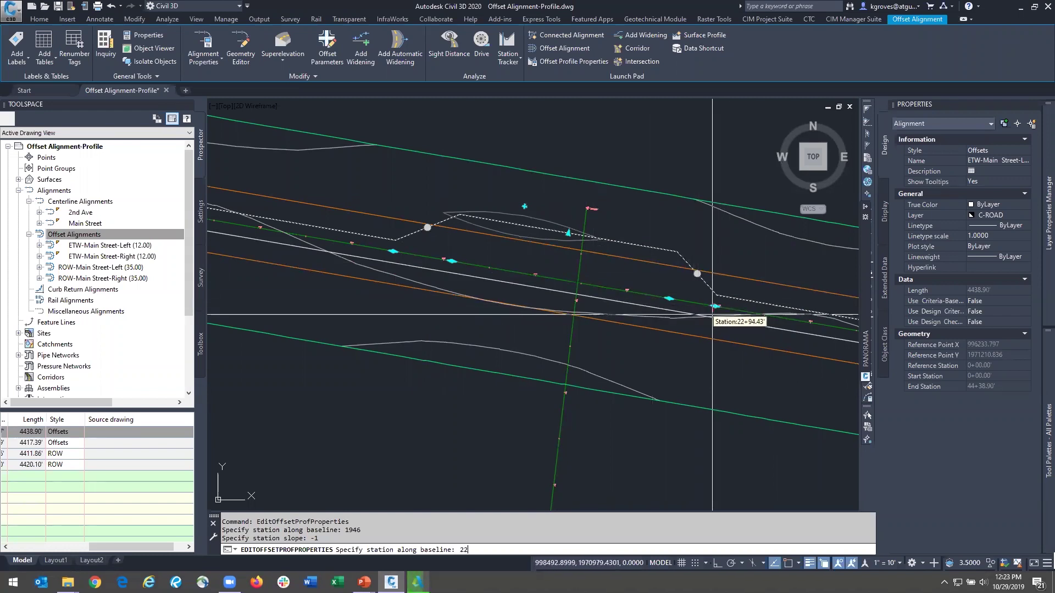
Step: Add another cross slope region at station 2296 with a -1% slope, then go through the listed regions
{"action": "key", "text": "Return"}
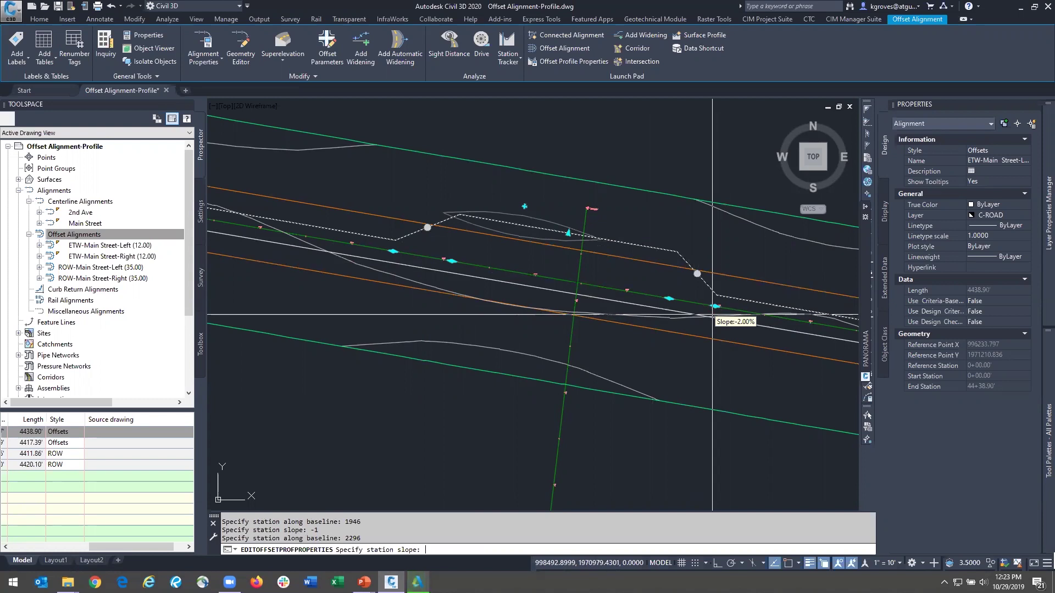
{"action": "key", "text": "Return"}
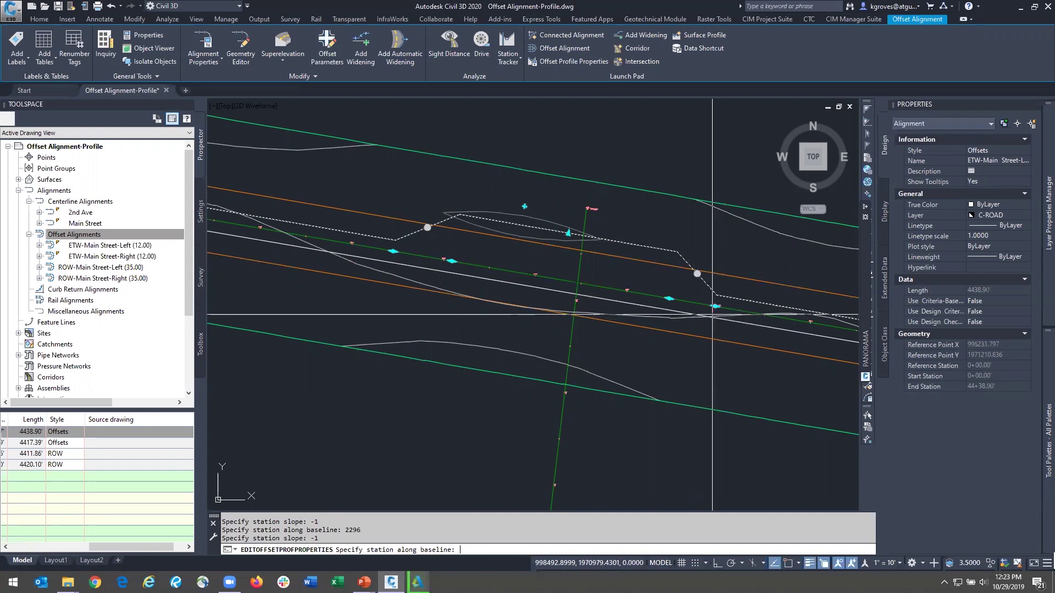
{"action": "key", "text": "Return"}
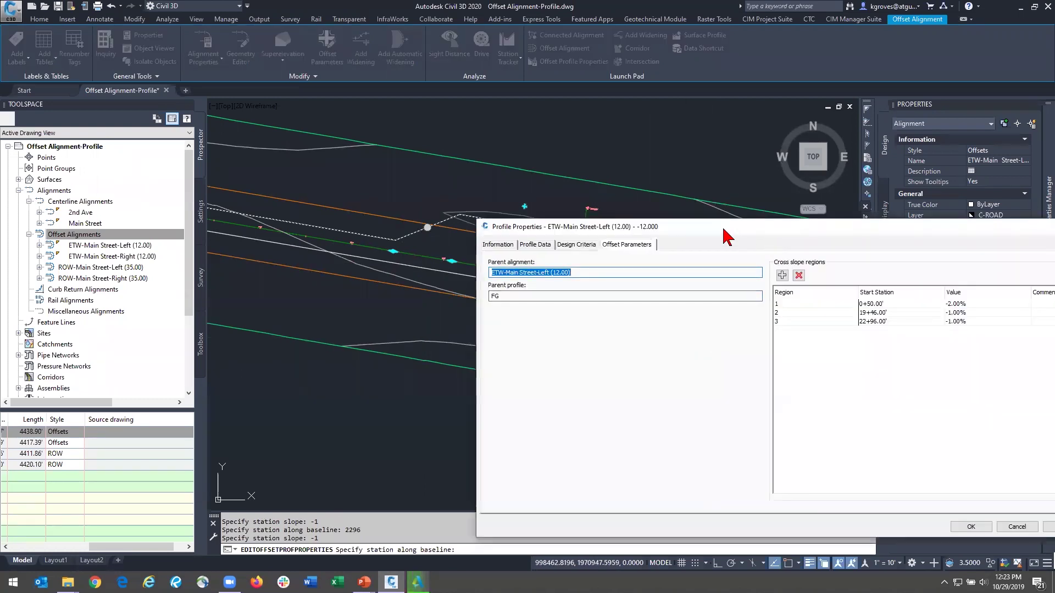
{"action": "left_click_drag", "start_coordinate": [677, 225], "coordinate": [673, 224]}
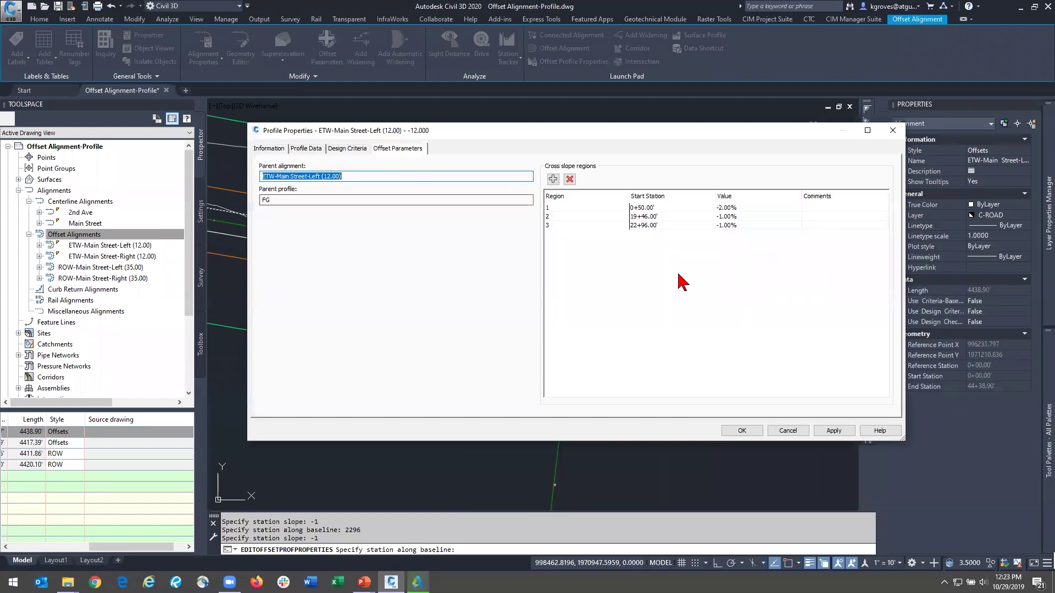
{"action": "left_click", "coordinate": [614, 215]}
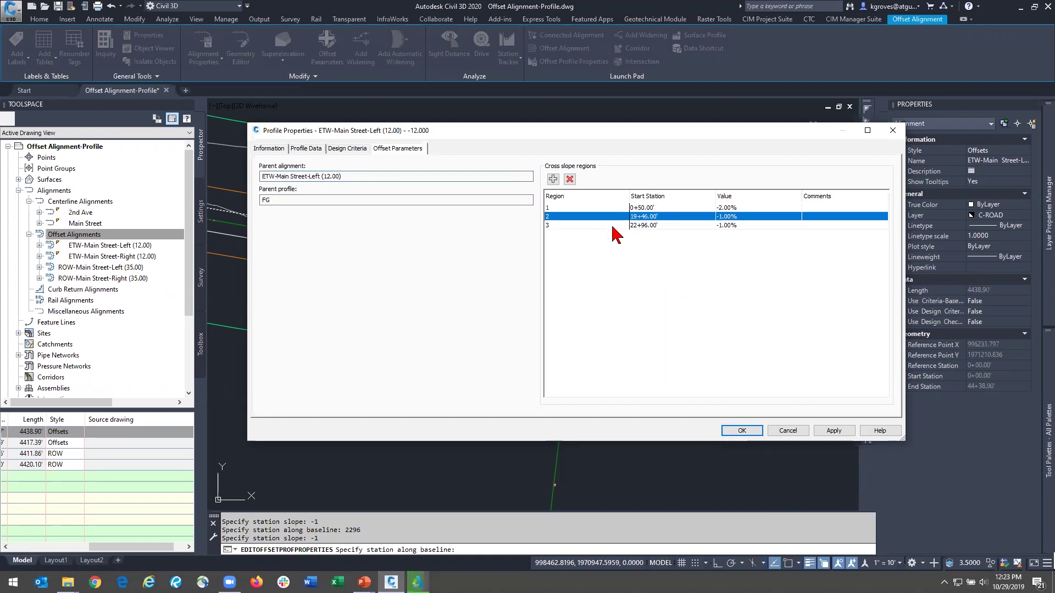
{"action": "left_click", "coordinate": [613, 226]}
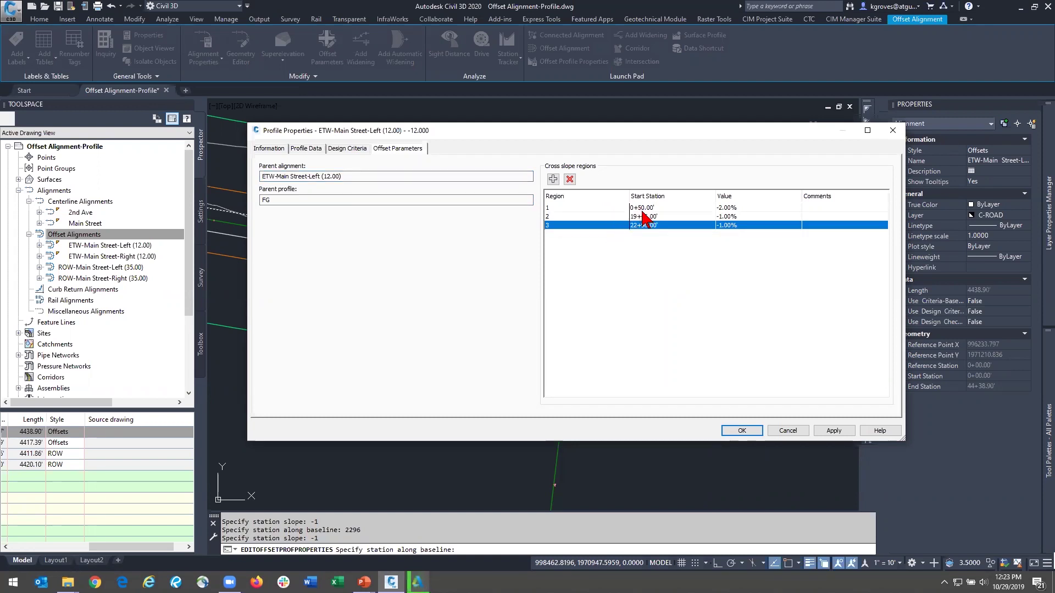
{"action": "left_click", "coordinate": [611, 216]}
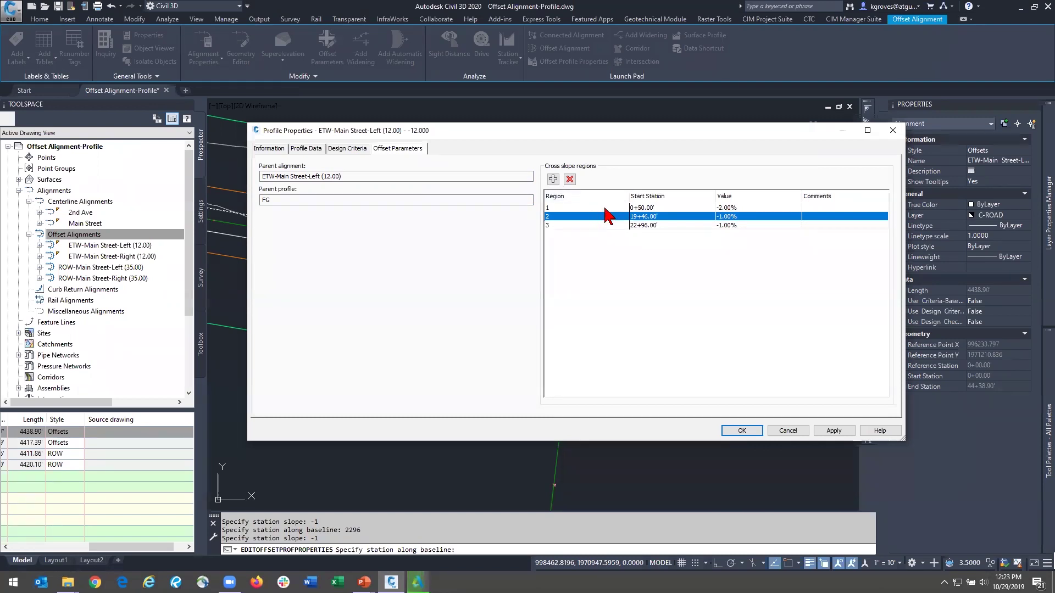
{"action": "left_click", "coordinate": [606, 209]}
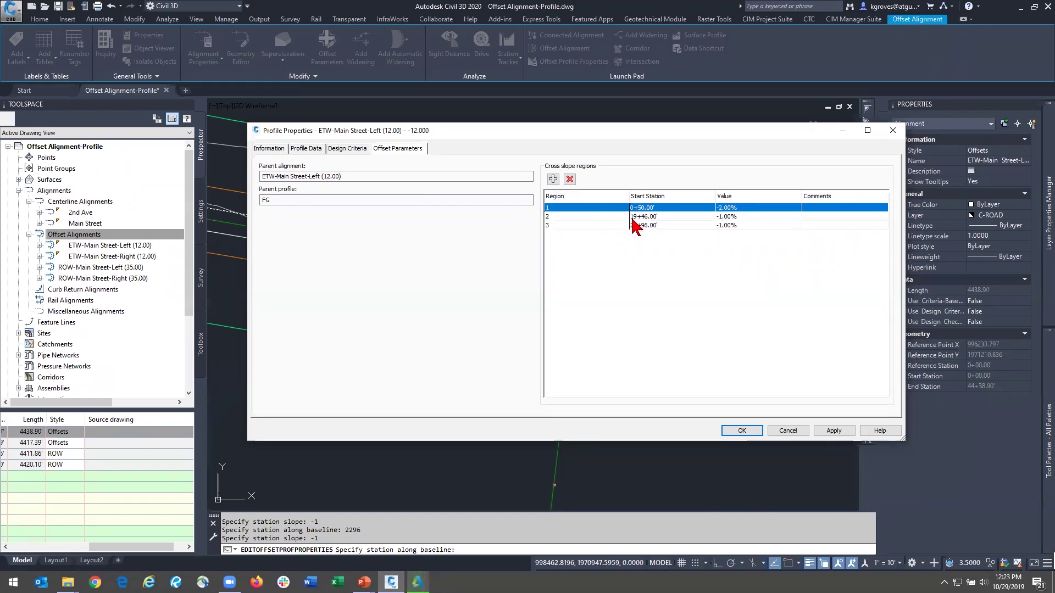
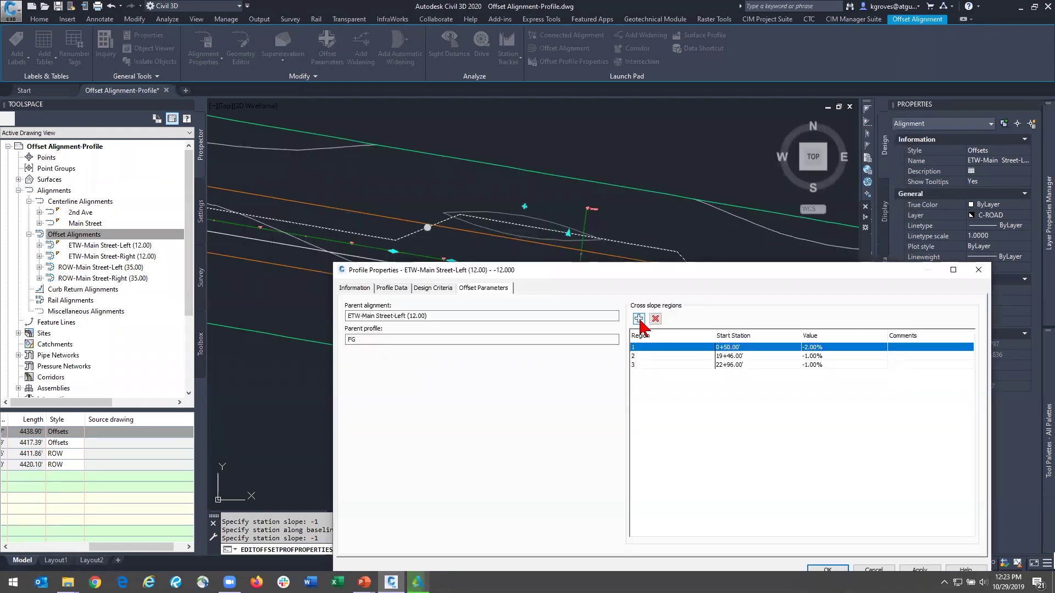
Step: Add a cross slope region at station 1846 with a slope of -2%, ahead of the widening's entry transition
{"action": "left_click", "coordinate": [639, 321]}
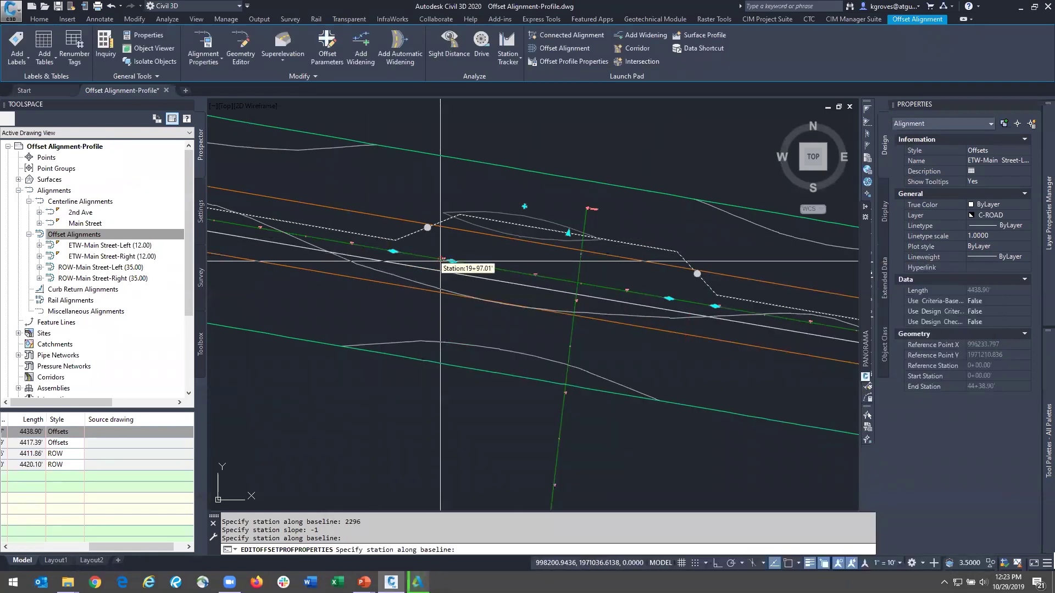
{"action": "scroll", "coordinate": [372, 252], "scroll_direction": "up", "scroll_amount": 5}
{"action": "mouse_move", "coordinate": [339, 225]}
{"action": "middle_mouse_down"}
{"action": "mouse_move", "coordinate": [541, 335]}
{"action": "mouse_move", "coordinate": [719, 372]}
{"action": "middle_mouse_up"}
{"action": "scroll", "coordinate": [729, 379], "scroll_direction": "down", "scroll_amount": 4}
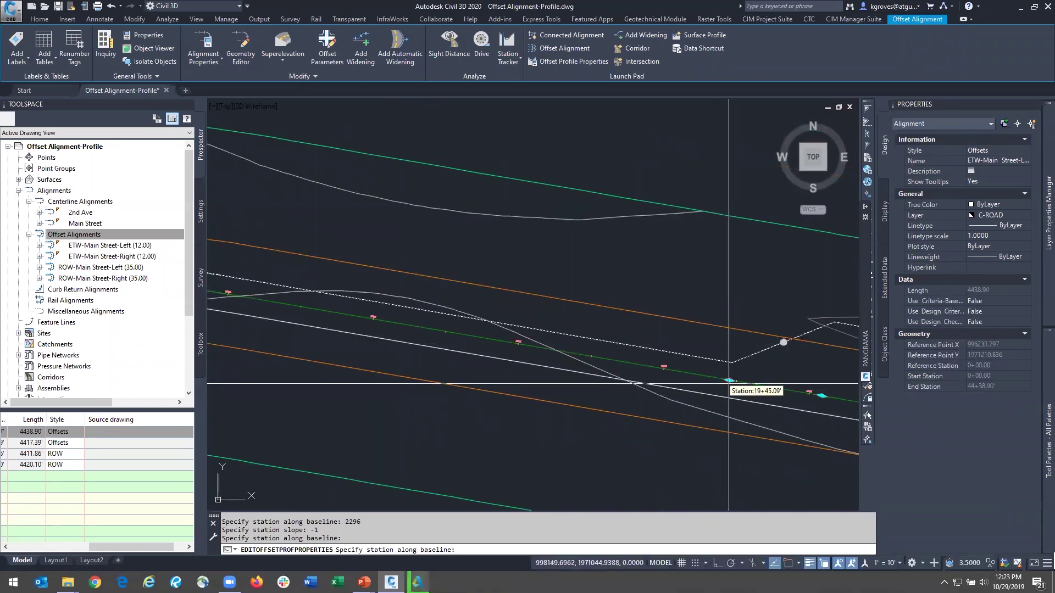
{"action": "scroll", "coordinate": [518, 352], "scroll_direction": "up", "scroll_amount": 4}
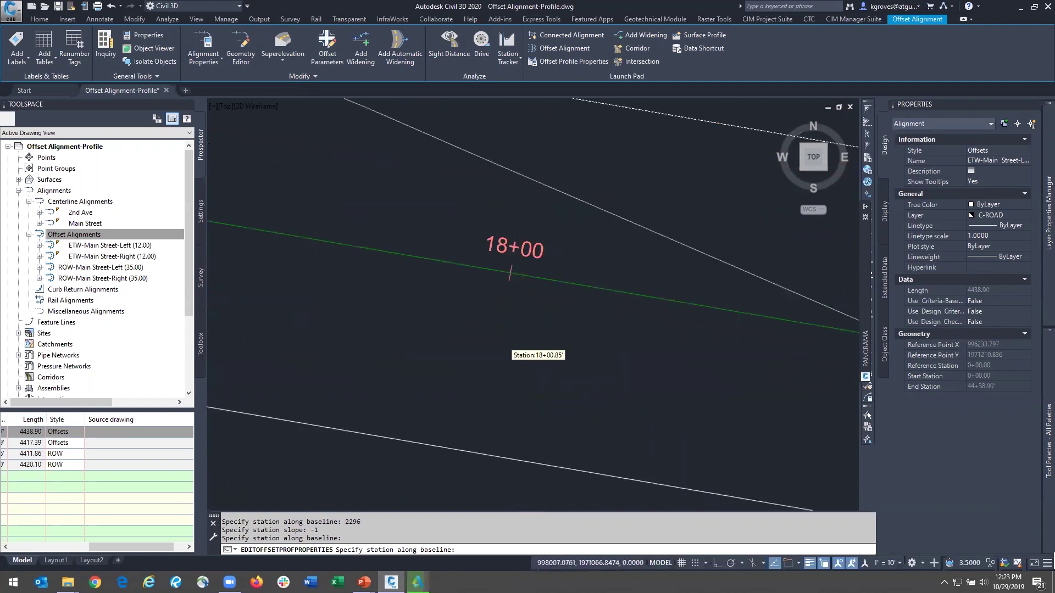
{"action": "scroll", "coordinate": [506, 355], "scroll_direction": "down", "scroll_amount": 4}
{"action": "middle_click_drag", "start_coordinate": [739, 379], "coordinate": [487, 327]}
{"action": "middle_click_drag", "start_coordinate": [691, 356], "coordinate": [521, 329]}
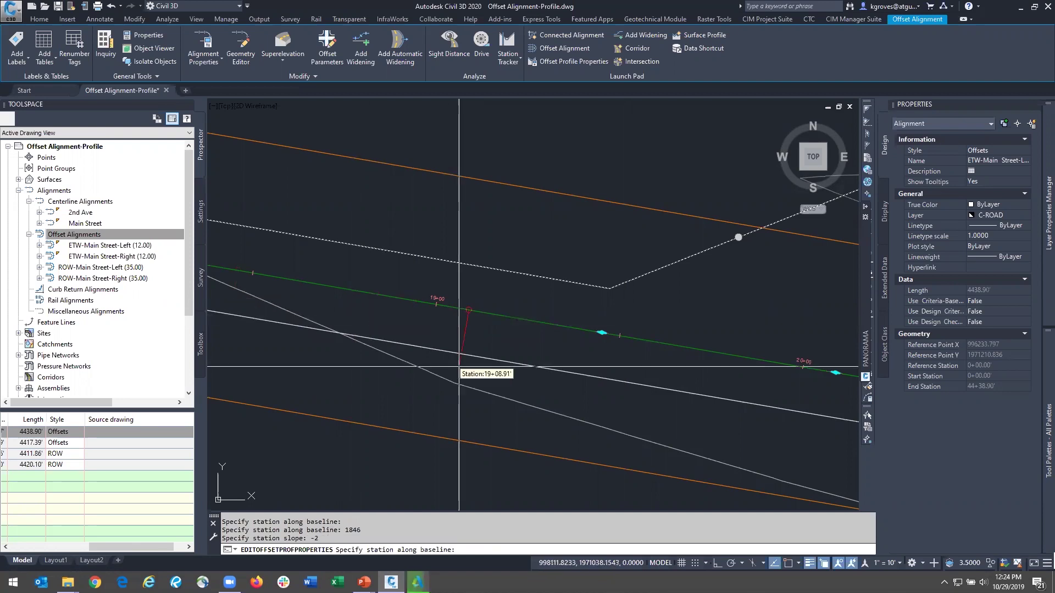
{"action": "key", "text": "Return"}
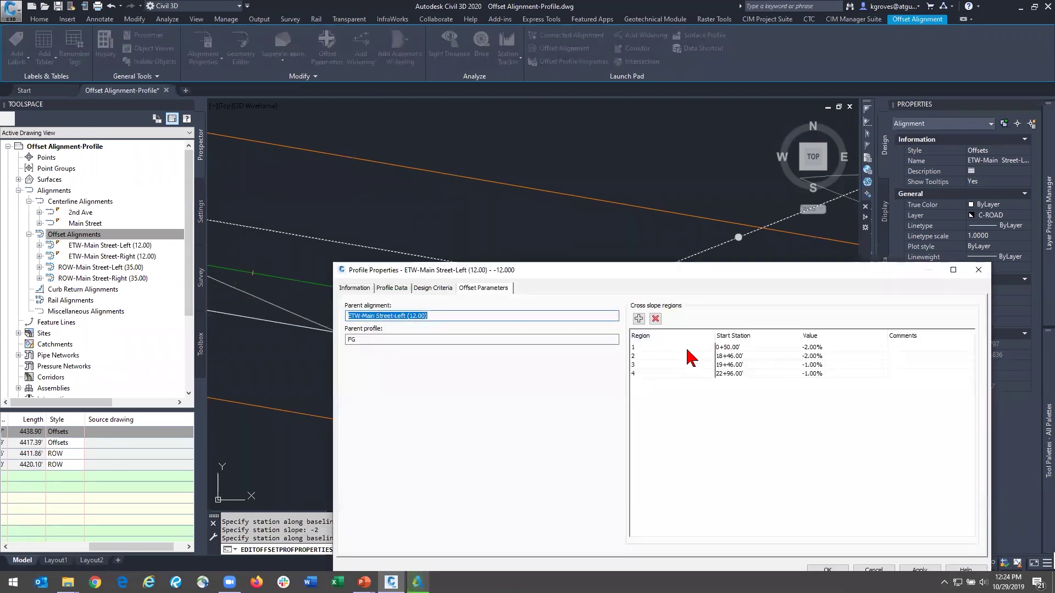
Step: Review the start station and slope of each cross slope region in the left ETW offset profile
{"action": "left_click", "coordinate": [688, 350]}
{"action": "left_click", "coordinate": [687, 357]}
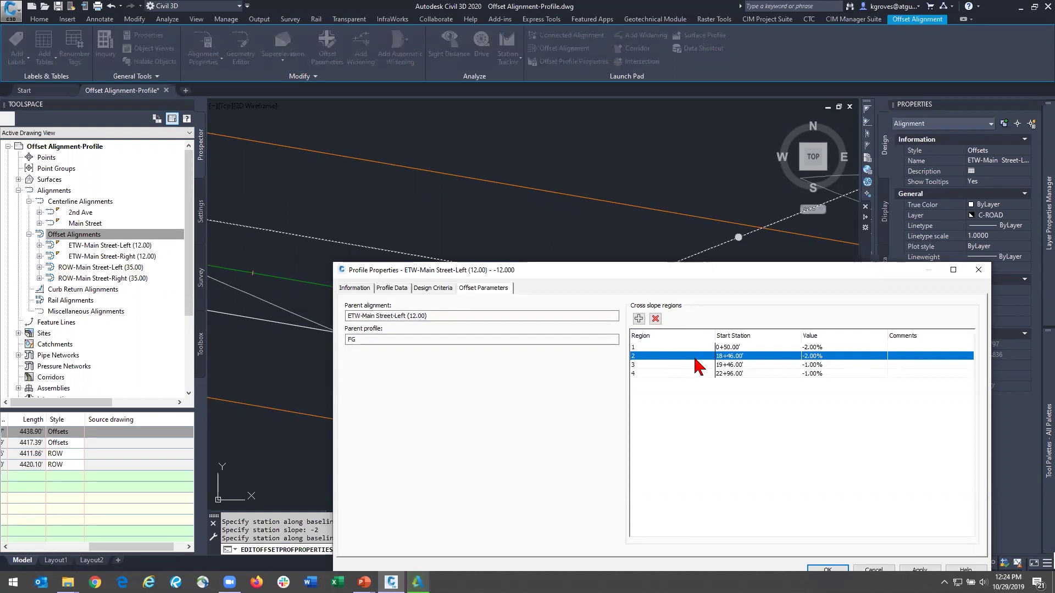
{"action": "left_click", "coordinate": [706, 366]}
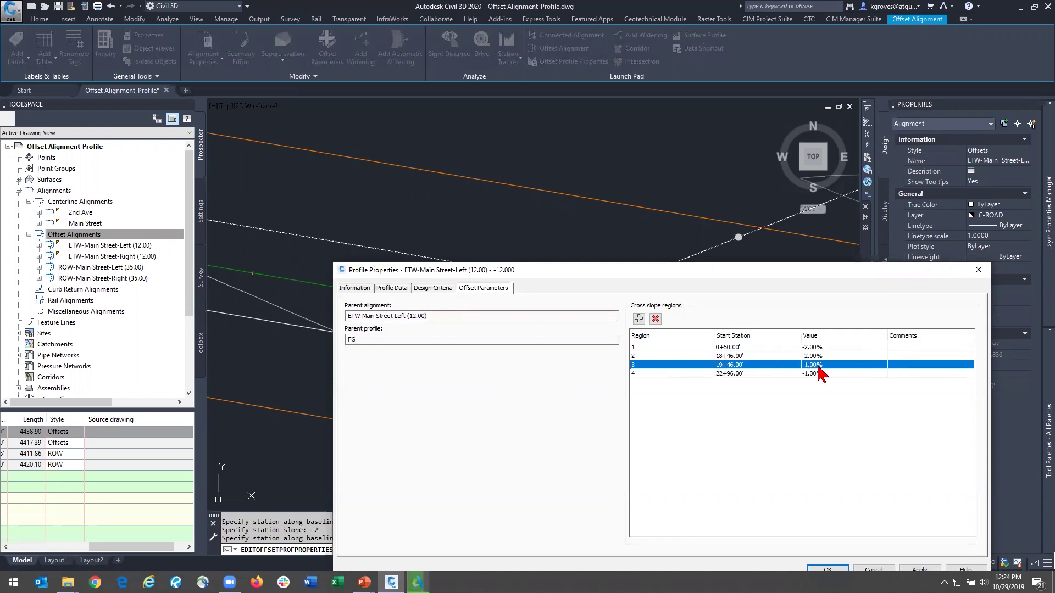
{"action": "left_click", "coordinate": [699, 375]}
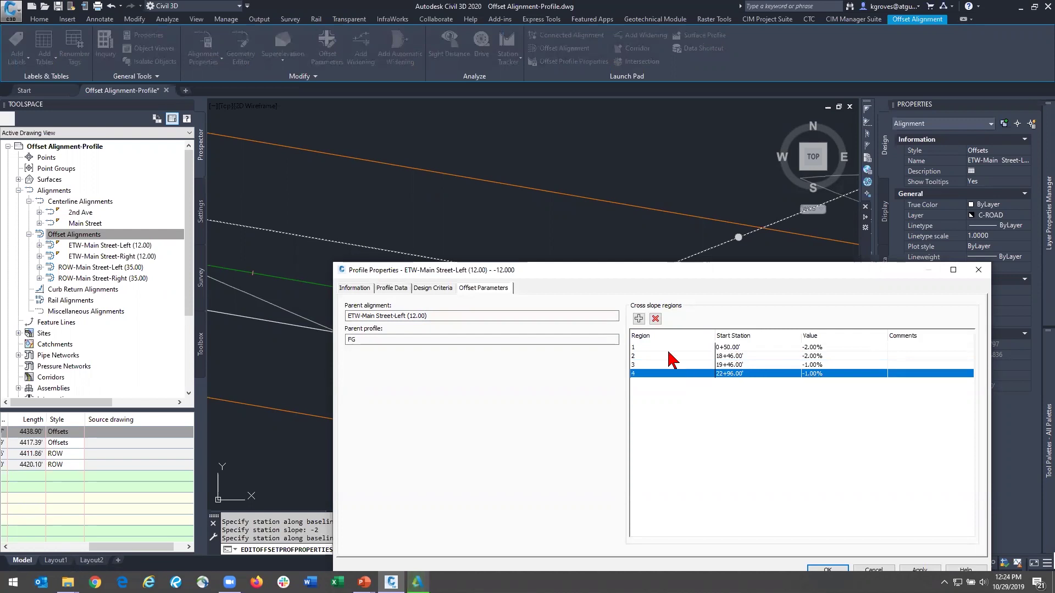
Step: Add a cross slope region at station 2396 with a -2% slope and accept the left ETW offset profile's properties
{"action": "left_click", "coordinate": [638, 320]}
{"action": "scroll", "coordinate": [604, 330], "scroll_direction": "up", "scroll_amount": 3}
{"action": "type", "text": "2396"}
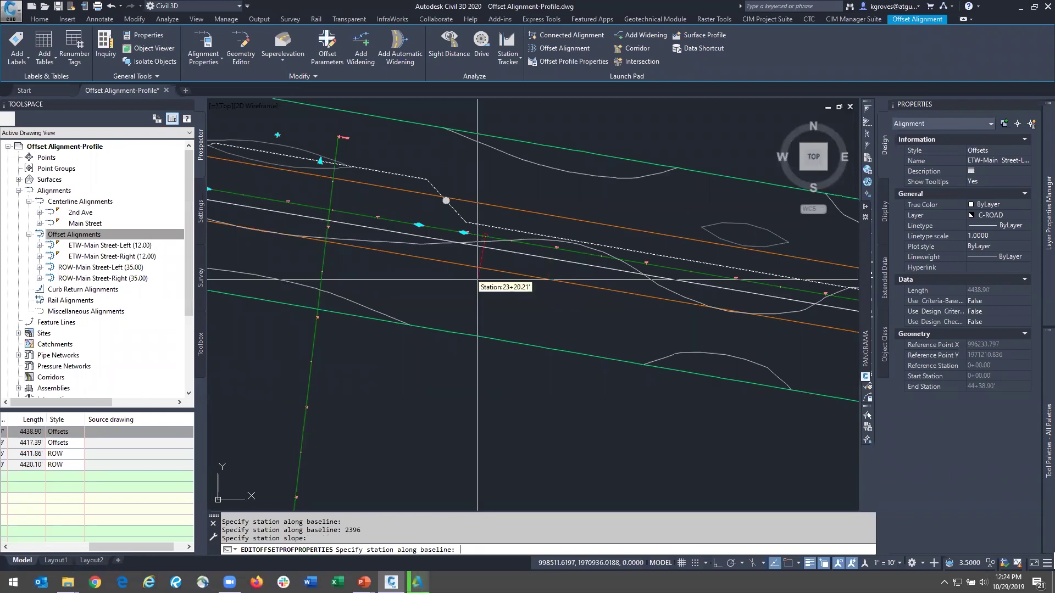
{"action": "key", "text": "Return"}
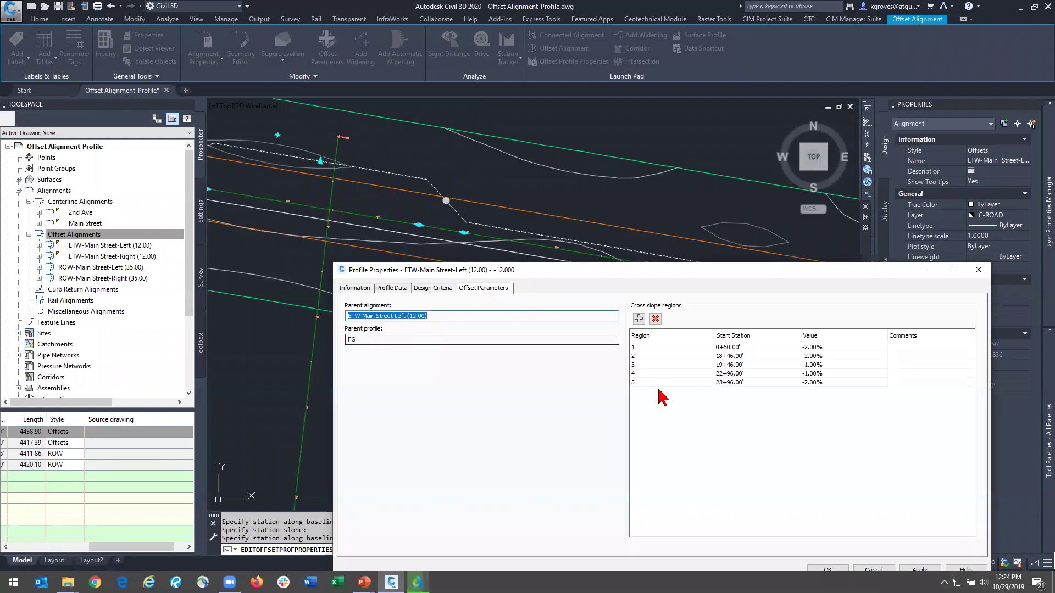
{"action": "left_click", "coordinate": [670, 384]}
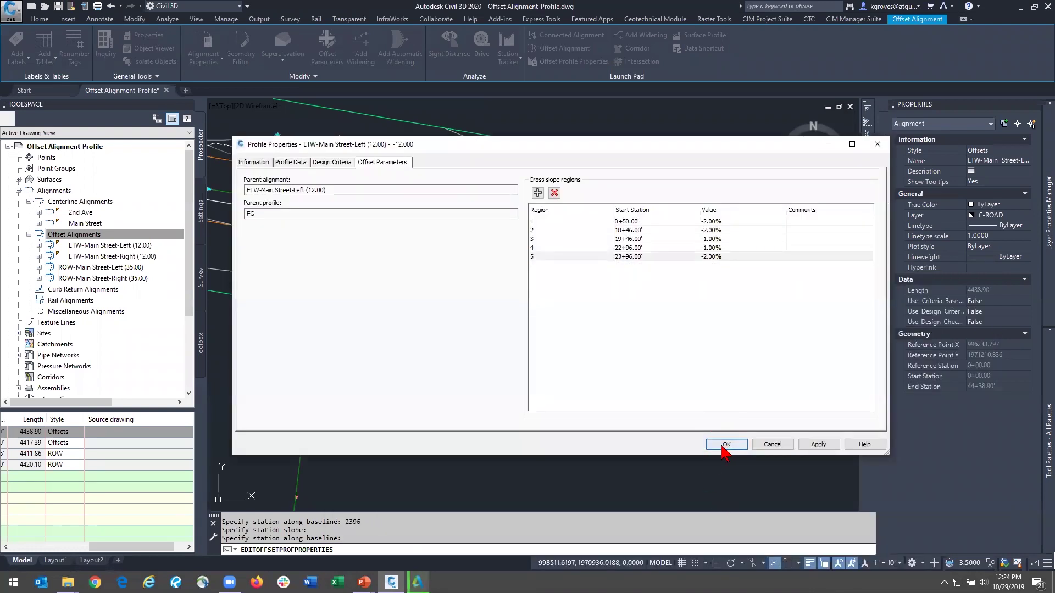
{"action": "left_click", "coordinate": [725, 443]}
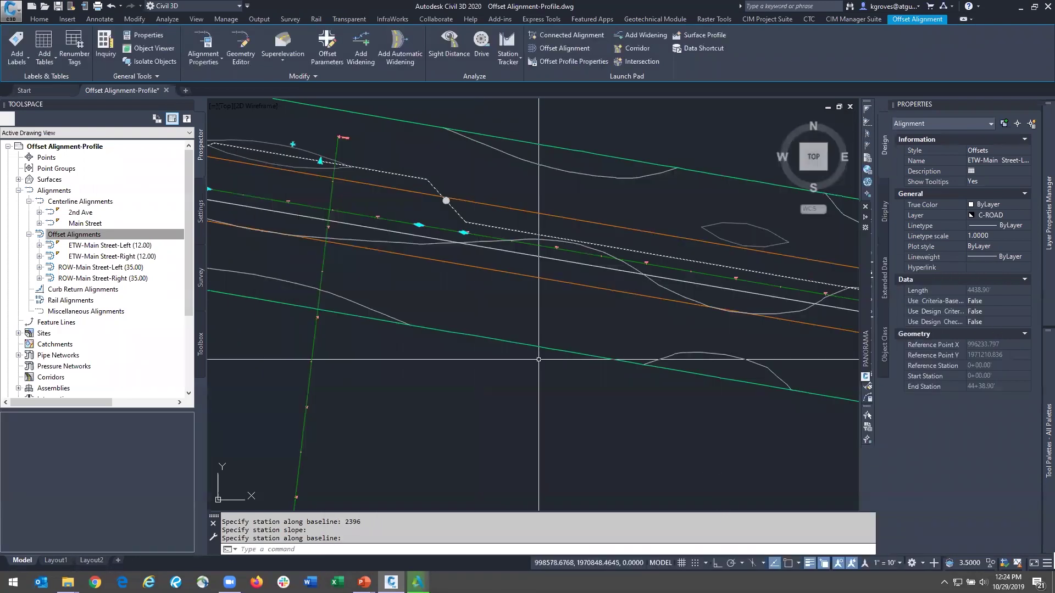
Step: Review which profiles are listed in the properties of the Main Street profile view
{"action": "scroll", "coordinate": [532, 343], "scroll_direction": "down", "scroll_amount": 4}
{"action": "key", "text": "Escape"}
{"action": "left_click", "coordinate": [629, 257]}
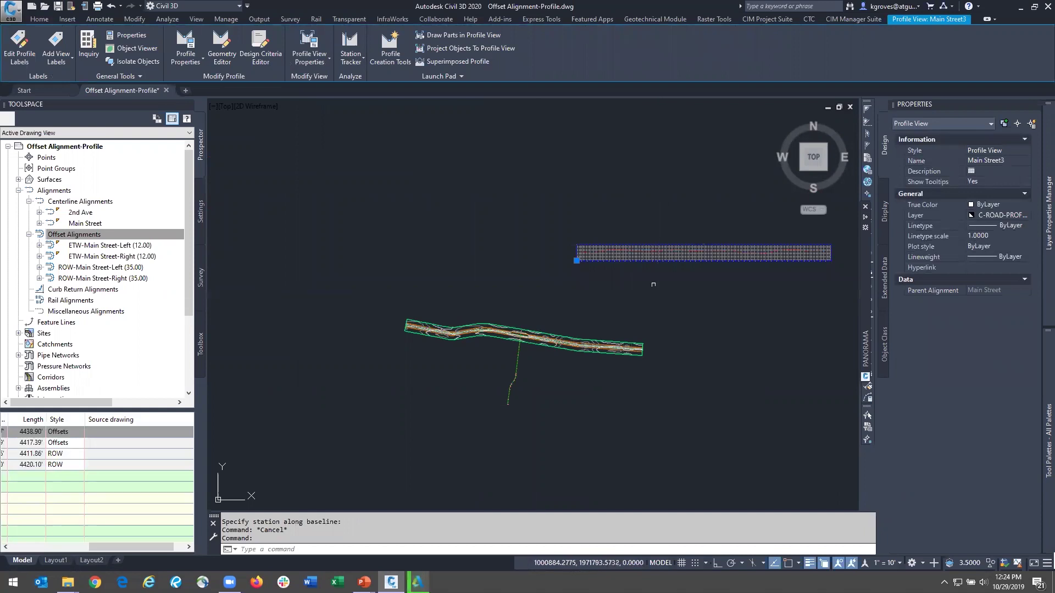
{"action": "scroll", "coordinate": [637, 281], "scroll_direction": "down", "scroll_amount": 2}
{"action": "scroll", "coordinate": [613, 257], "scroll_direction": "up", "scroll_amount": 5}
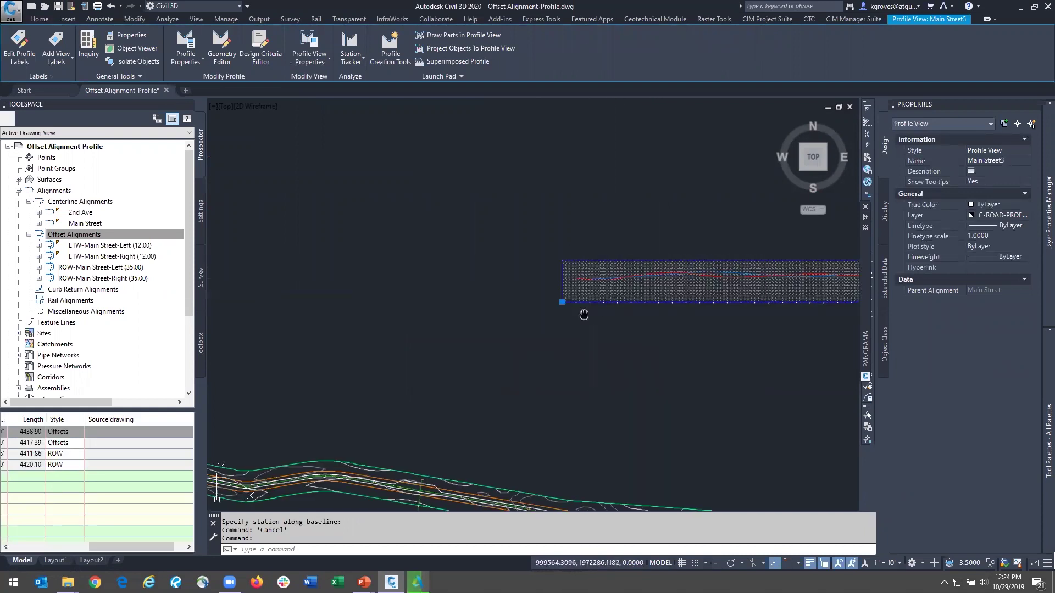
{"action": "middle_click_drag", "start_coordinate": [582, 314], "coordinate": [299, 319]}
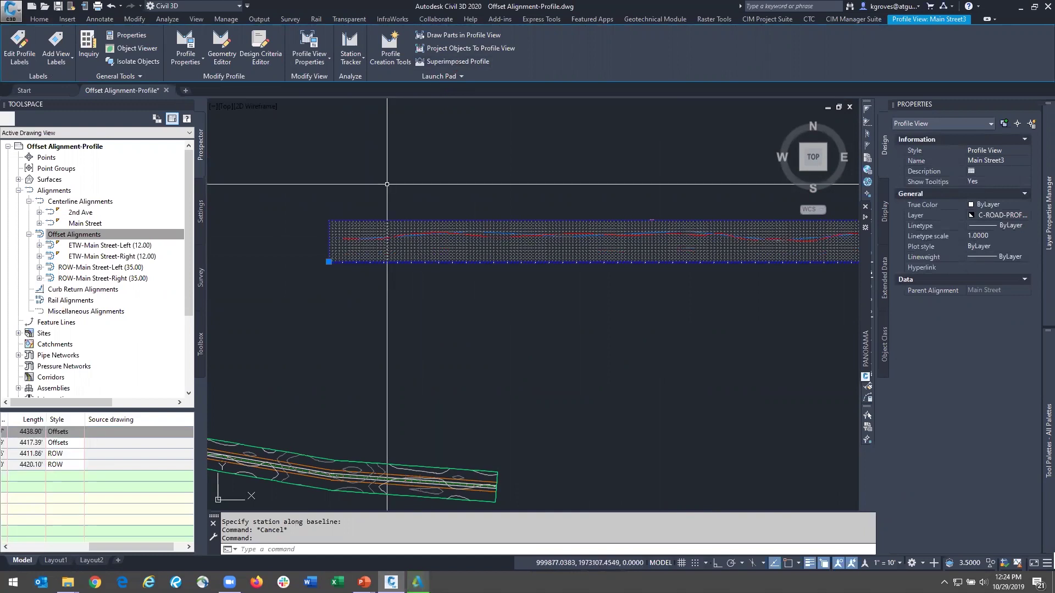
{"action": "right_click", "coordinate": [385, 249]}
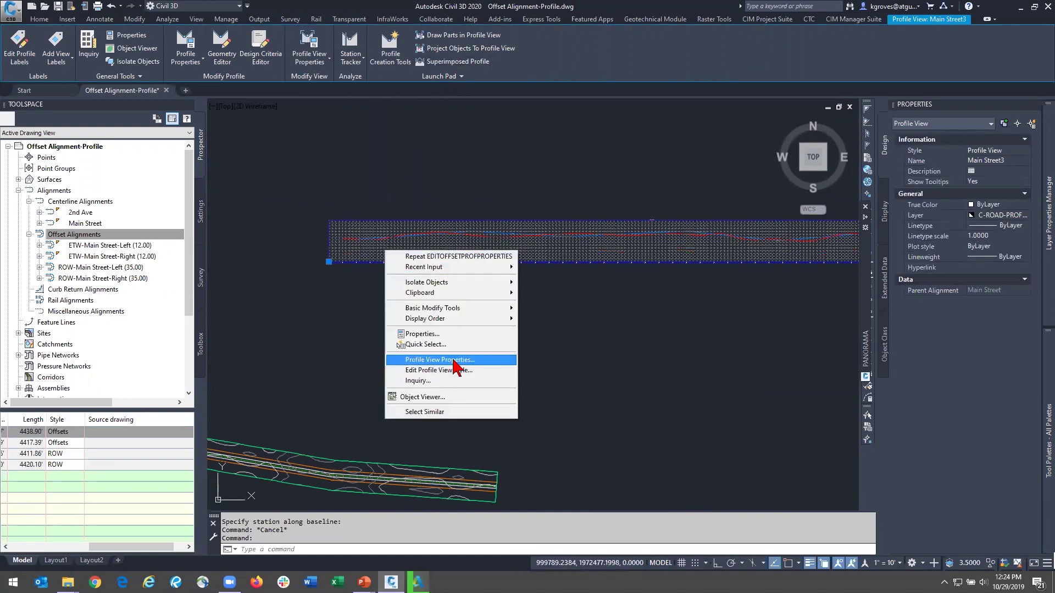
{"action": "left_click", "coordinate": [472, 363]}
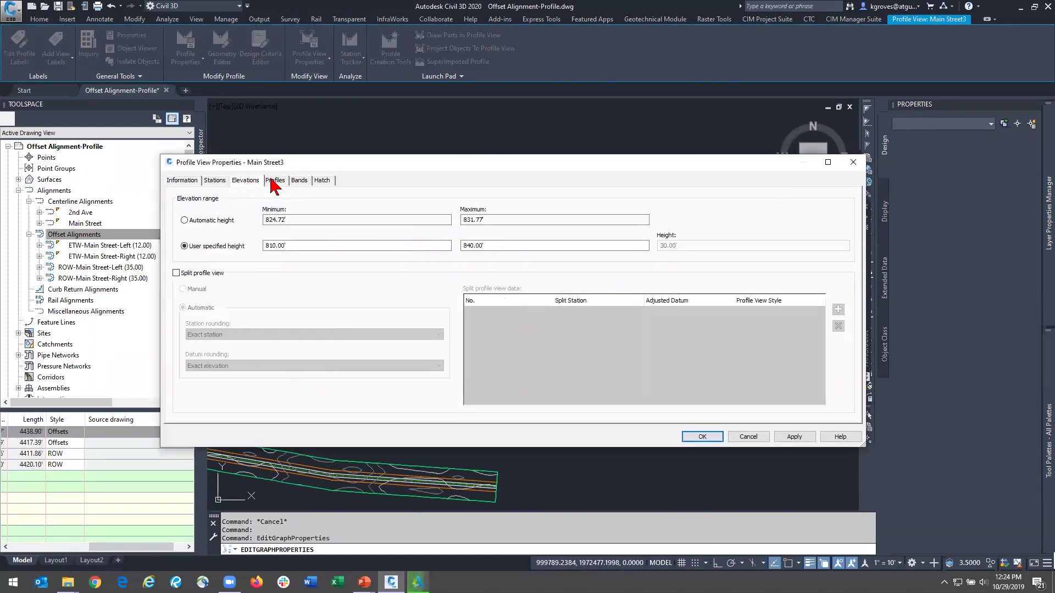
{"action": "left_click", "coordinate": [275, 180]}
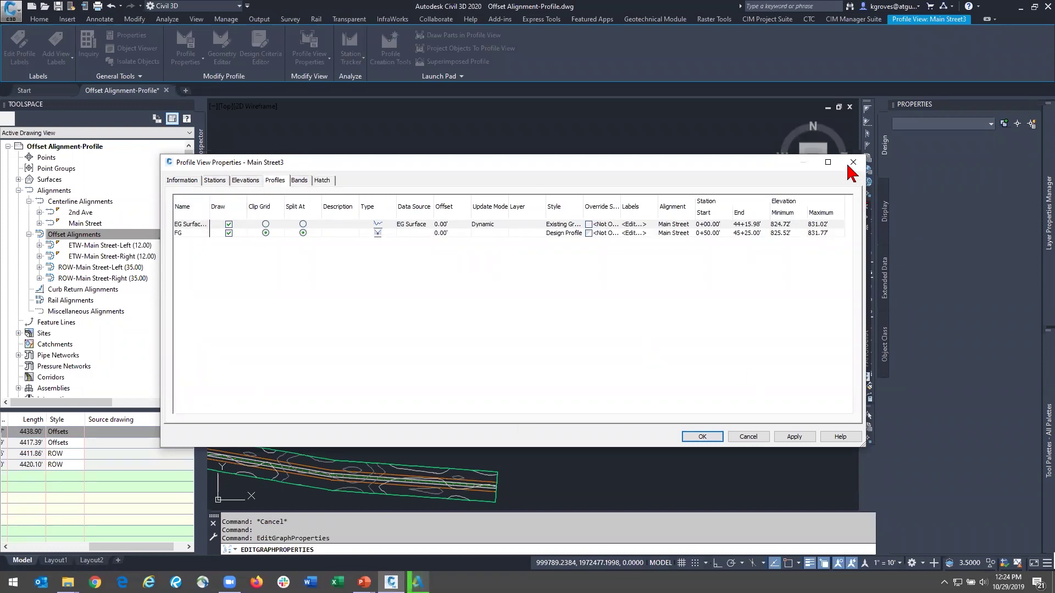
{"action": "key", "text": "Return"}
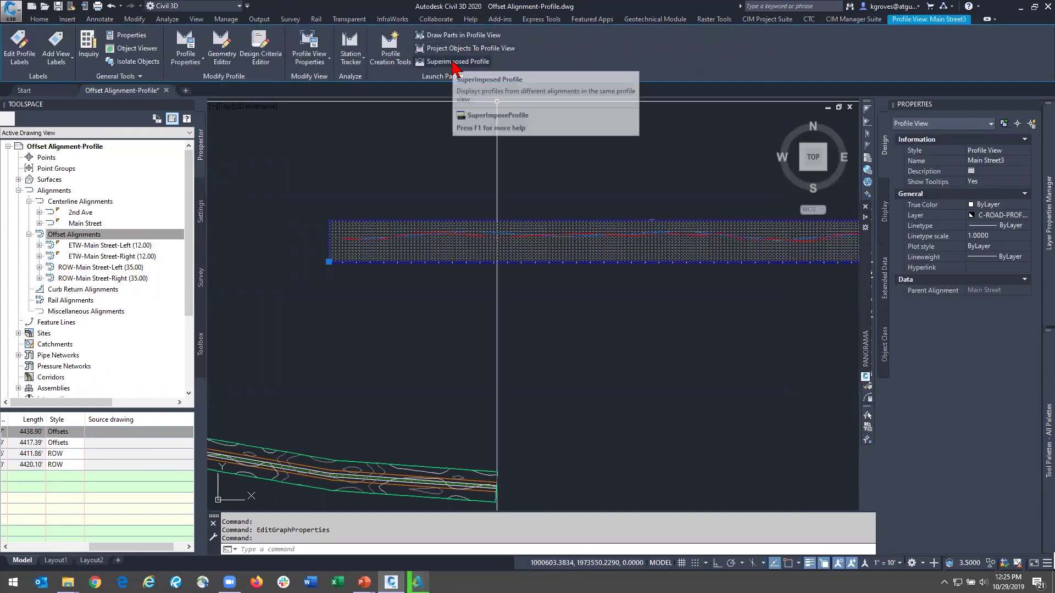
{"action": "left_click", "coordinate": [452, 62]}
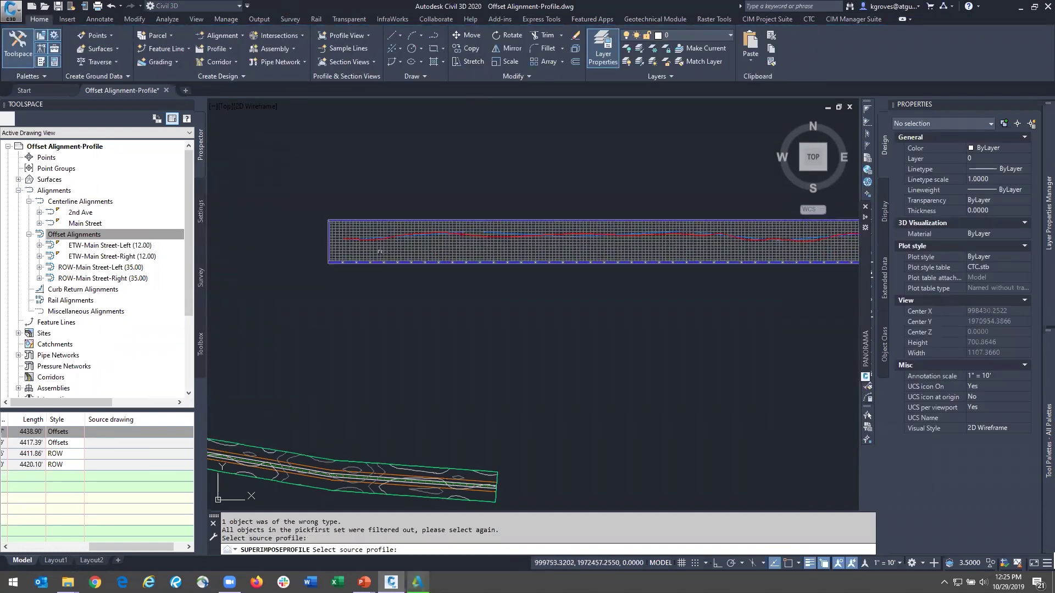
{"action": "middle_click_drag", "start_coordinate": [297, 410], "coordinate": [518, 381]}
{"action": "scroll", "coordinate": [517, 380], "scroll_direction": "up", "scroll_amount": 8}
{"action": "left_click", "coordinate": [621, 344]}
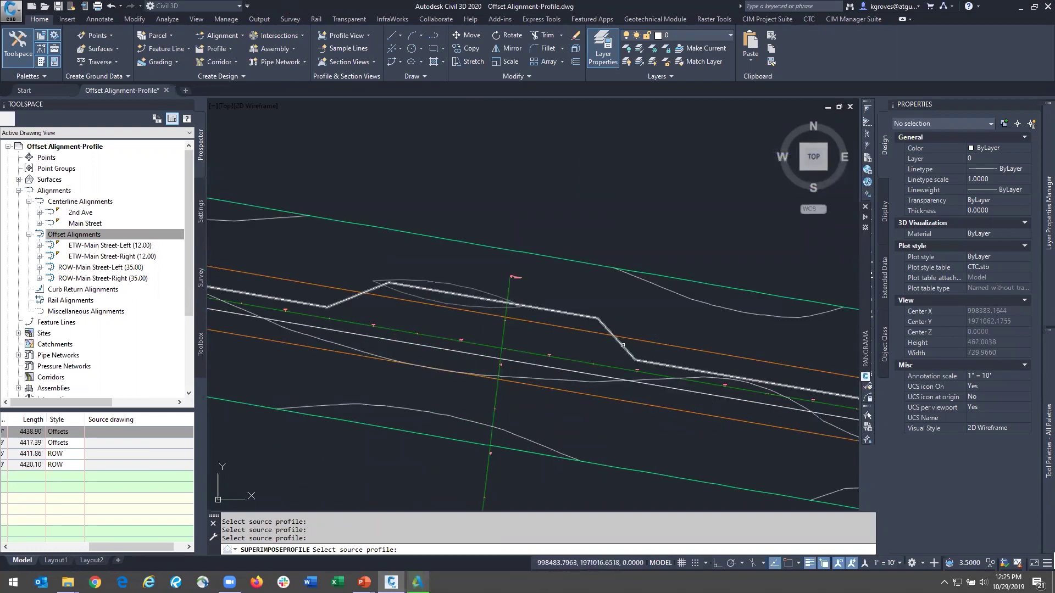
{"action": "key", "text": "Escape"}
{"action": "scroll", "coordinate": [621, 344], "scroll_direction": "down", "scroll_amount": 6}
{"action": "mouse_move", "coordinate": [648, 294]}
{"action": "middle_mouse_down"}
{"action": "mouse_move", "coordinate": [507, 275]}
{"action": "mouse_move", "coordinate": [544, 285]}
{"action": "middle_mouse_up"}
{"action": "key", "text": "Escape"}
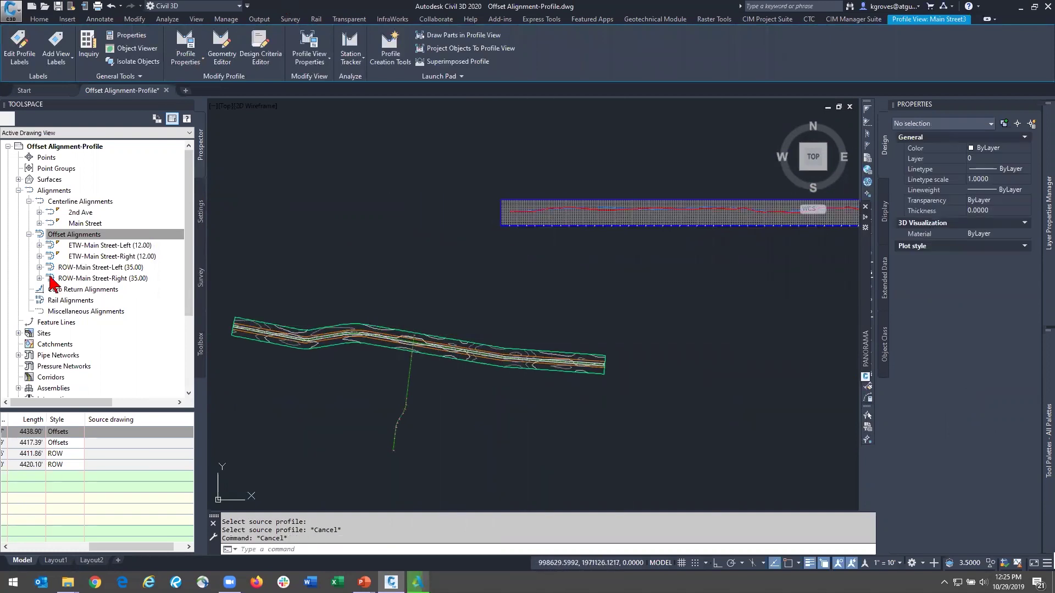
Step: Create a profile view for the ETW-Main Street-Left (12.00) alignment, placed just below the Main Street profile view
{"action": "left_click", "coordinate": [39, 245]}
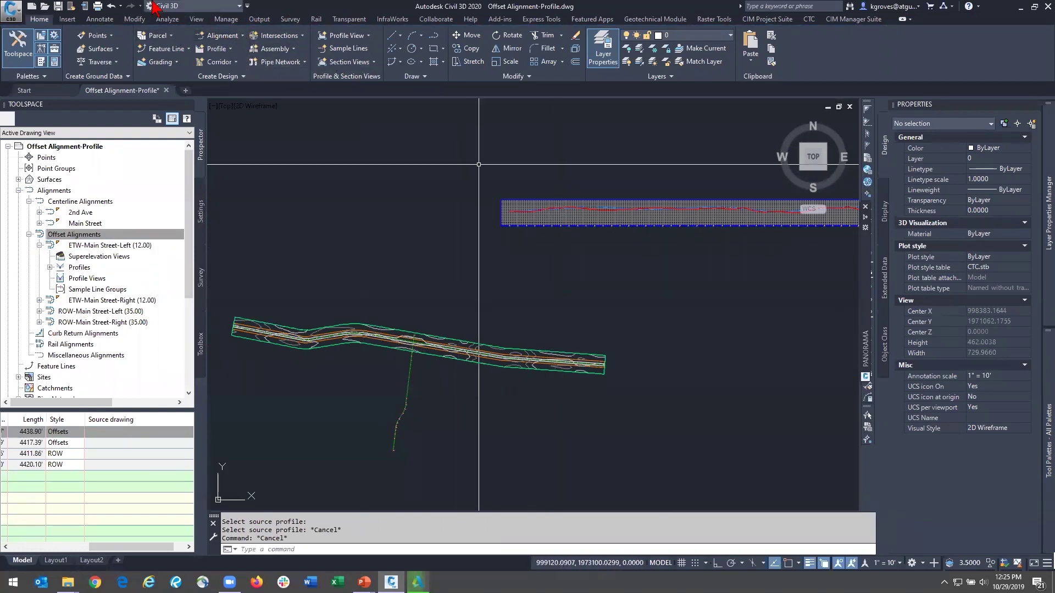
{"action": "left_click", "coordinate": [345, 35]}
{"action": "left_click", "coordinate": [363, 77]}
{"action": "left_click", "coordinate": [532, 175]}
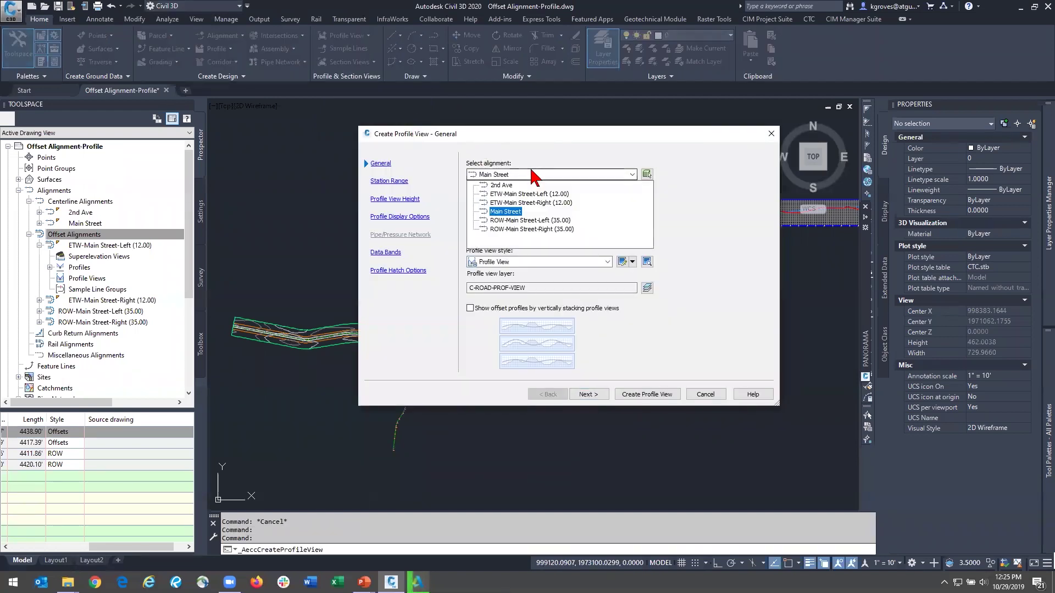
{"action": "left_click", "coordinate": [554, 195]}
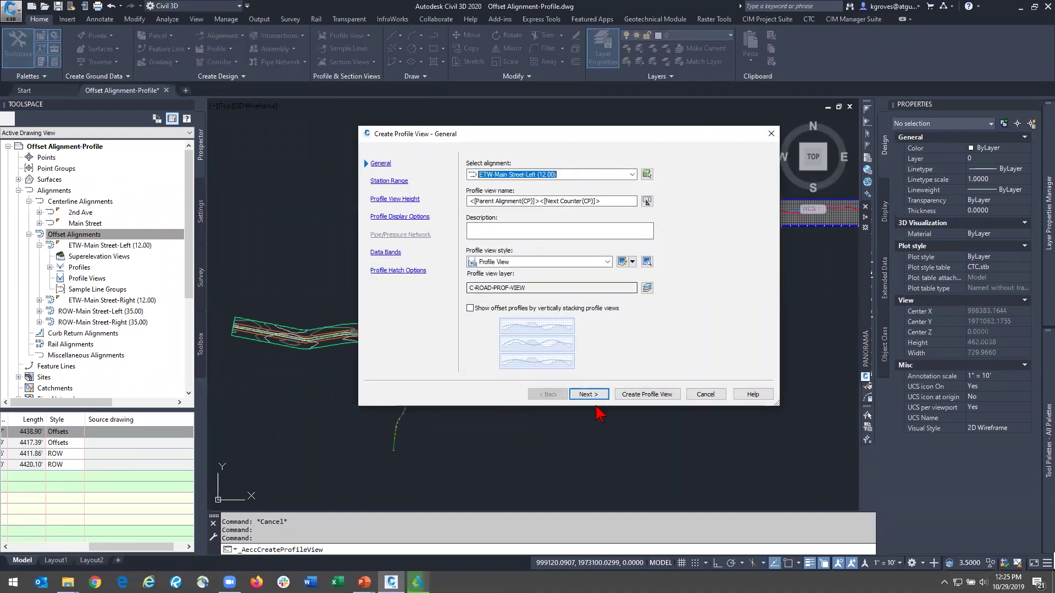
{"action": "left_click", "coordinate": [647, 394]}
{"action": "left_click", "coordinate": [582, 258]}
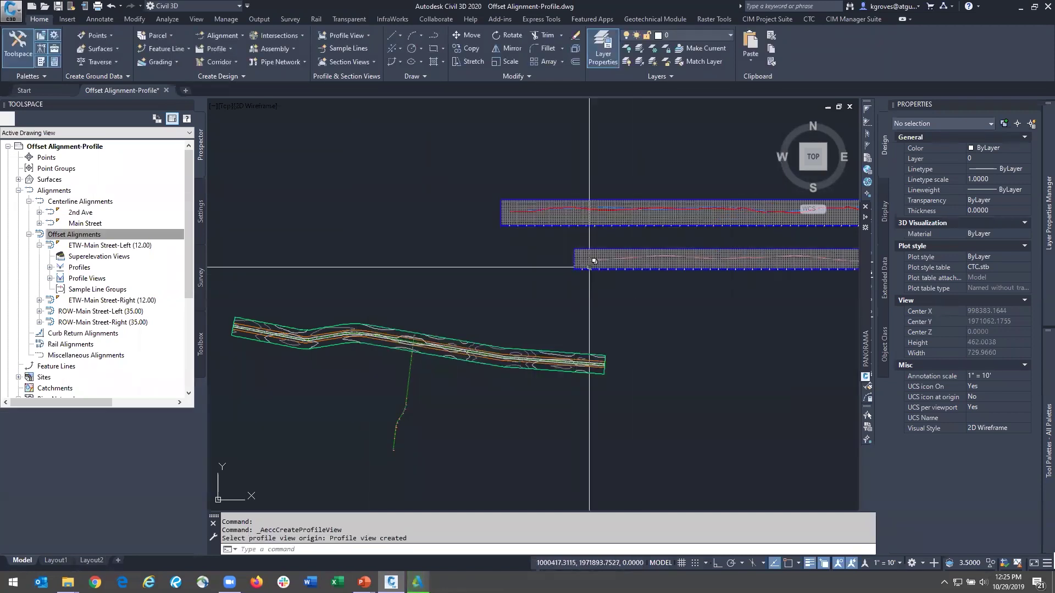
Step: Superimpose the left ETW offset profile onto the Main Street profile view, keeping the full station range
{"action": "scroll", "coordinate": [621, 256], "scroll_direction": "down", "scroll_amount": 3}
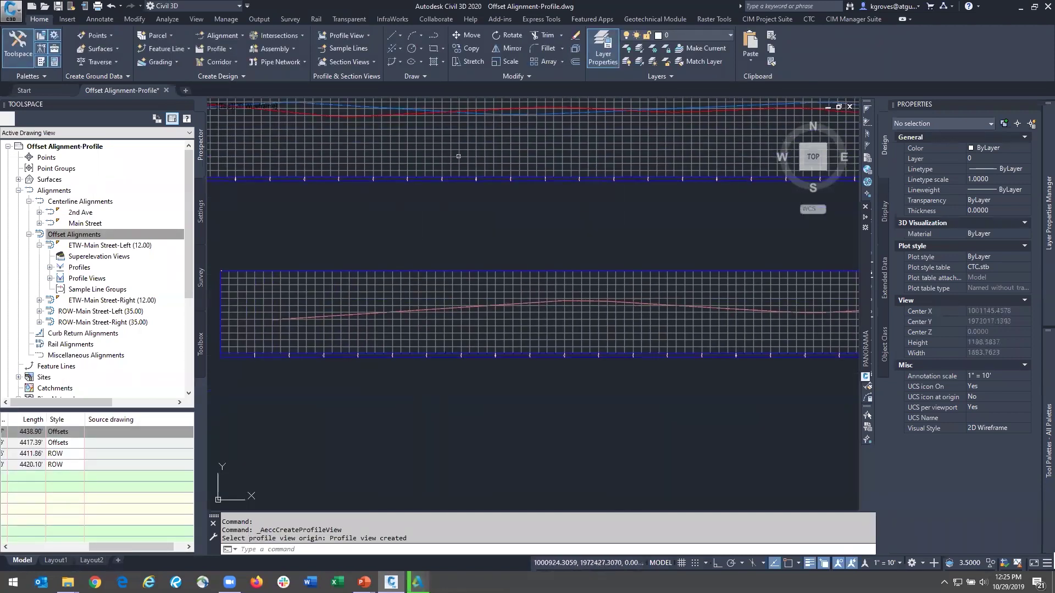
{"action": "key", "text": "Escape"}
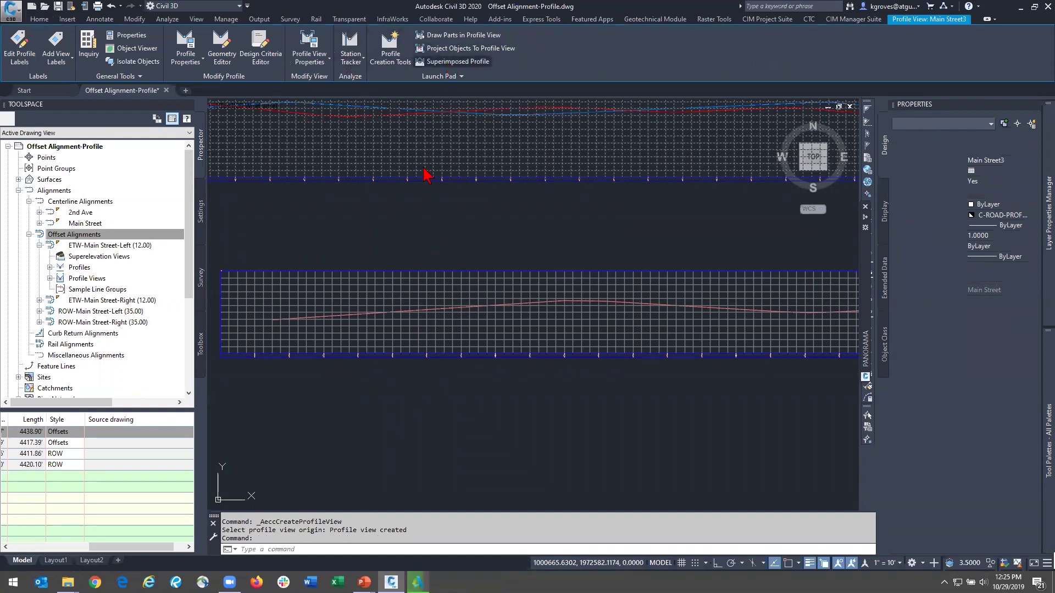
{"action": "scroll", "coordinate": [417, 330], "scroll_direction": "up", "scroll_amount": 4}
{"action": "left_click", "coordinate": [426, 295]}
{"action": "left_click", "coordinate": [427, 295]}
{"action": "scroll", "coordinate": [448, 198], "scroll_direction": "down", "scroll_amount": 5}
{"action": "left_click", "coordinate": [448, 198]}
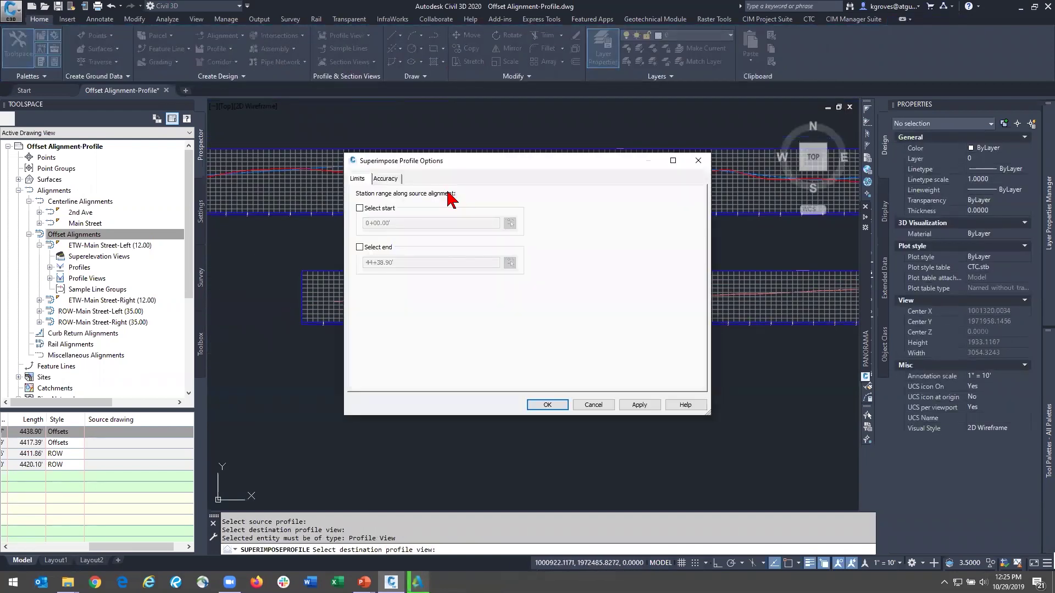
{"action": "left_click", "coordinate": [547, 405]}
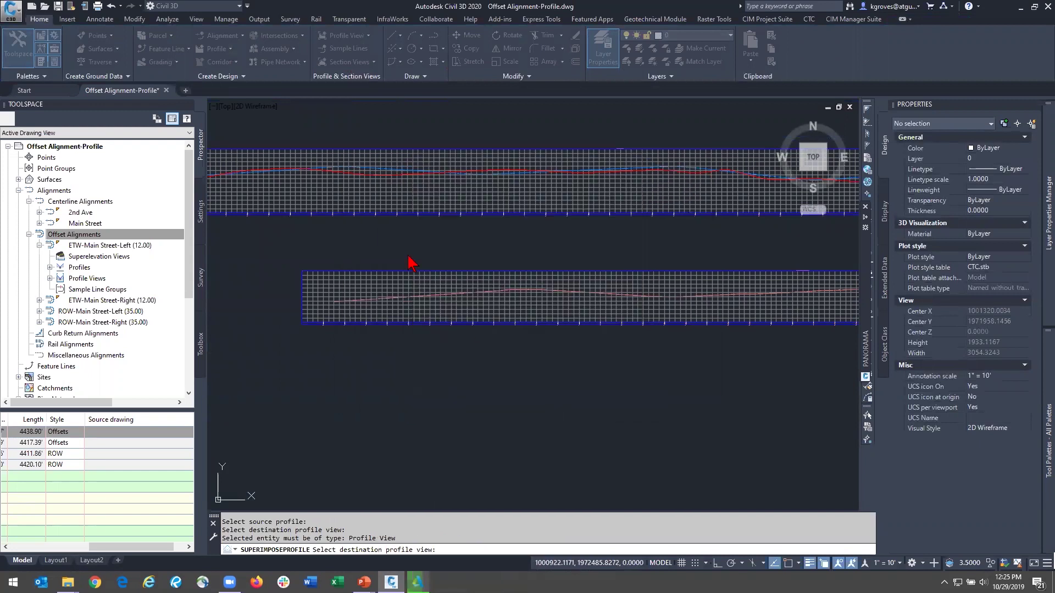
{"action": "left_click", "coordinate": [396, 201]}
{"action": "key", "text": "Escape"}
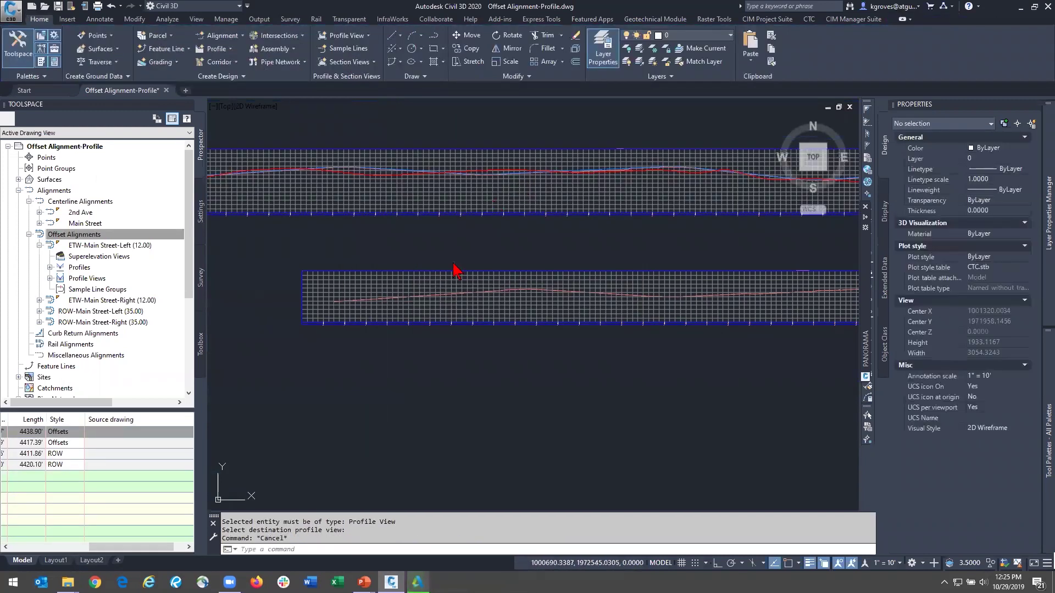
Step: Examine the stationing and the superimposed left ETW profile against the centerline profiles in the Main Street profile view
{"action": "left_click", "coordinate": [461, 230]}
{"action": "scroll", "coordinate": [445, 225], "scroll_direction": "up", "scroll_amount": 8}
{"action": "key", "text": "Escape"}
{"action": "scroll", "coordinate": [503, 287], "scroll_direction": "down", "scroll_amount": 2}
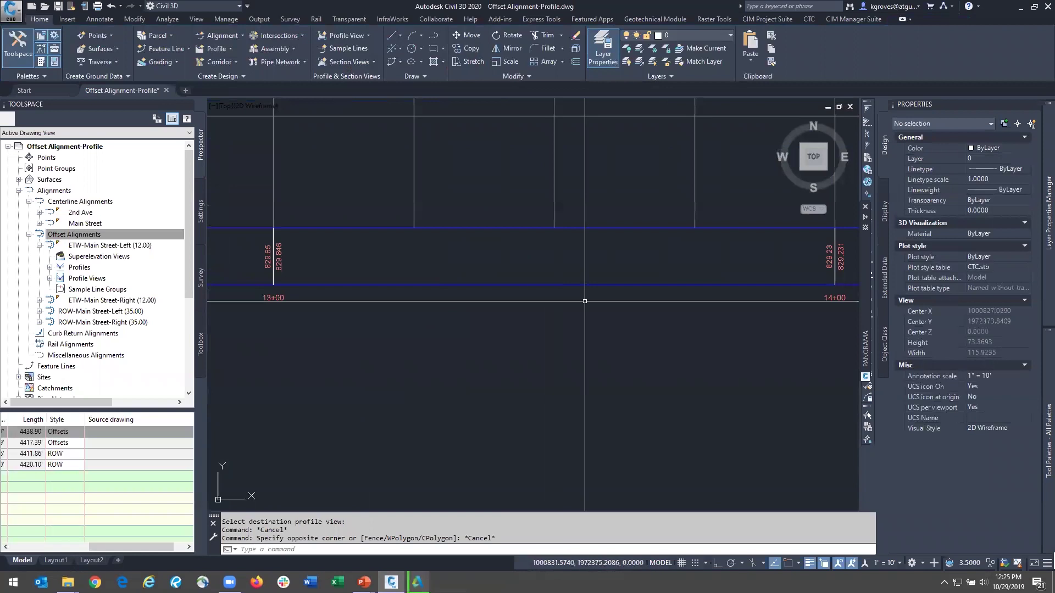
{"action": "scroll", "coordinate": [731, 275], "scroll_direction": "up", "scroll_amount": 4}
{"action": "scroll", "coordinate": [483, 271], "scroll_direction": "down", "scroll_amount": 6}
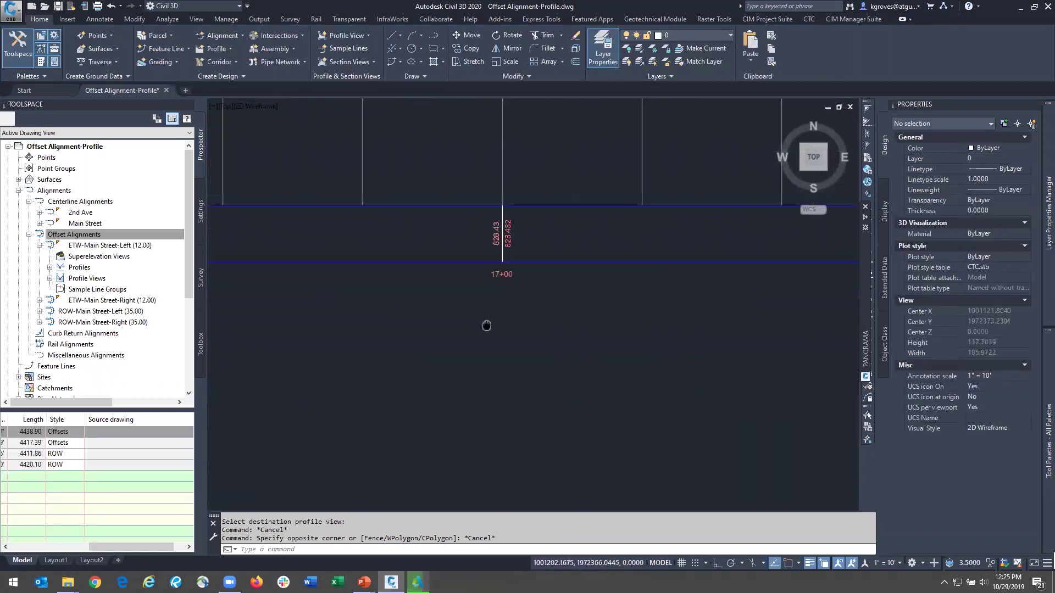
{"action": "middle_click_drag", "start_coordinate": [594, 245], "coordinate": [555, 285]}
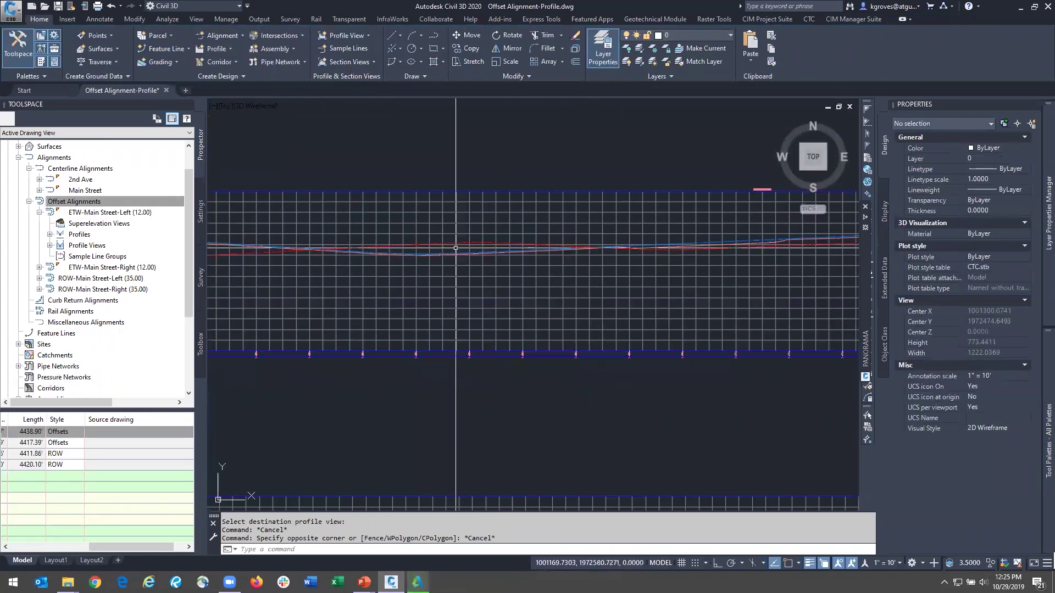
{"action": "scroll", "coordinate": [422, 277], "scroll_direction": "up", "scroll_amount": 5}
{"action": "middle_click_drag", "start_coordinate": [422, 277], "coordinate": [856, 275]}
{"action": "middle_click_drag", "start_coordinate": [262, 229], "coordinate": [286, 143]}
{"action": "scroll", "coordinate": [645, 246], "scroll_direction": "up", "scroll_amount": 3}
{"action": "scroll", "coordinate": [645, 246], "scroll_direction": "up", "scroll_amount": 2}
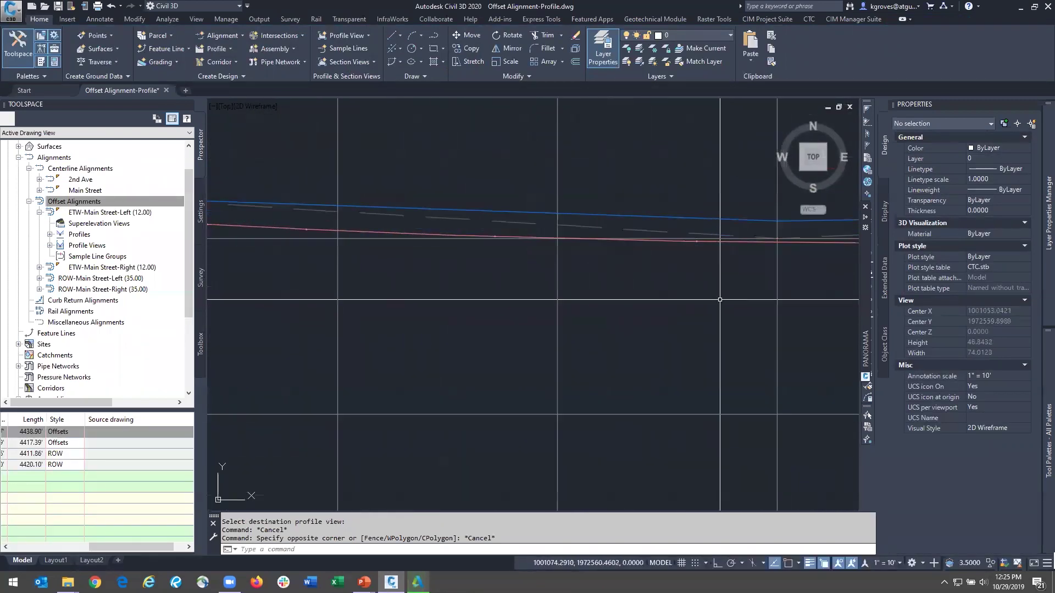
Step: Try the Design Profile style on the superimposed left ETW profile, then settle on the Intersection Basic style
{"action": "left_click", "coordinate": [454, 234]}
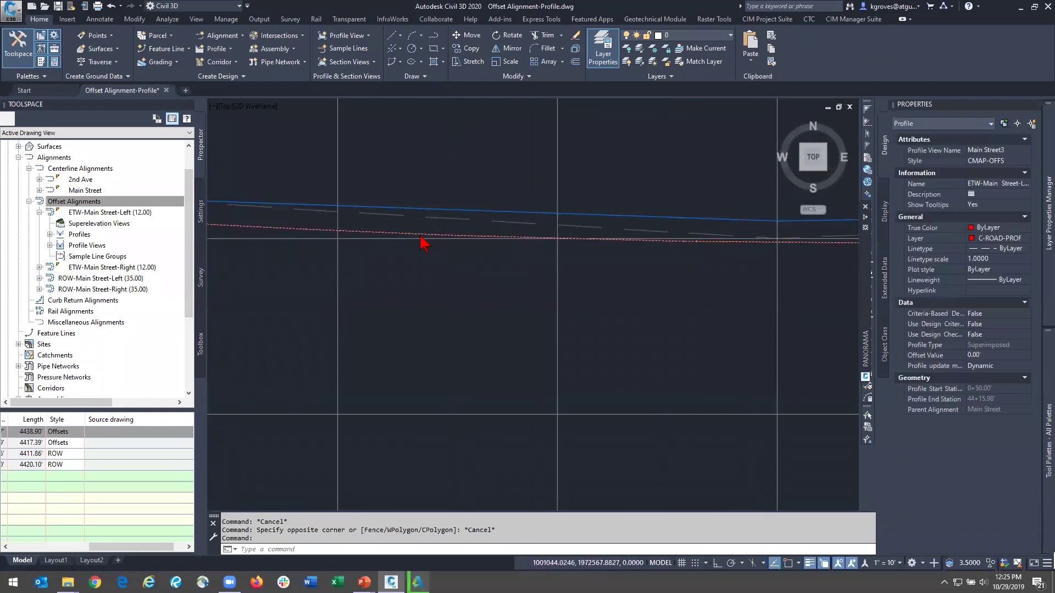
{"action": "scroll", "coordinate": [661, 291], "scroll_direction": "down", "scroll_amount": 3}
{"action": "scroll", "coordinate": [380, 251], "scroll_direction": "up", "scroll_amount": 3}
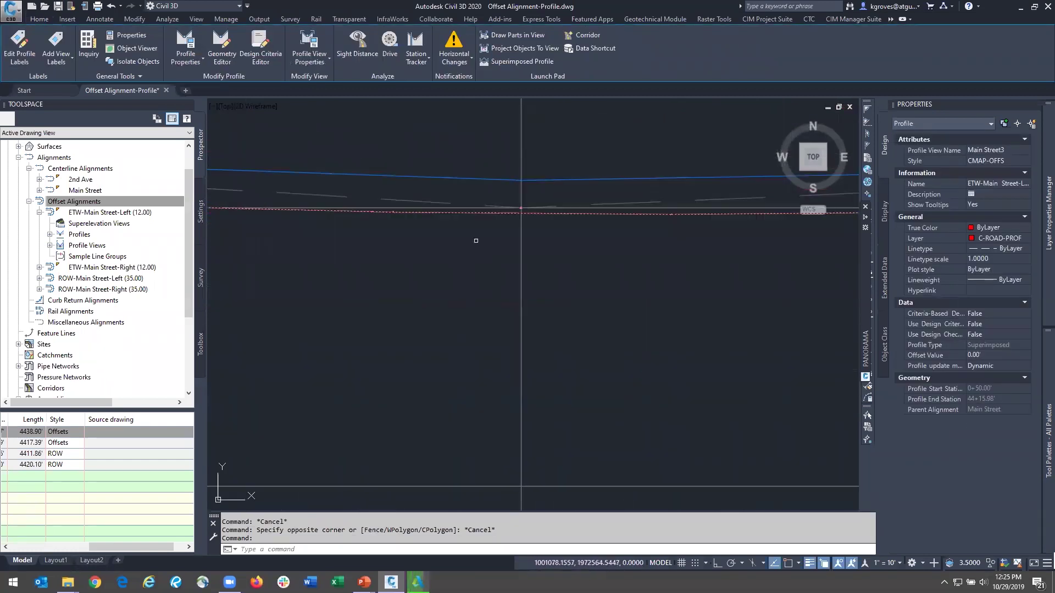
{"action": "scroll", "coordinate": [559, 248], "scroll_direction": "up", "scroll_amount": 2}
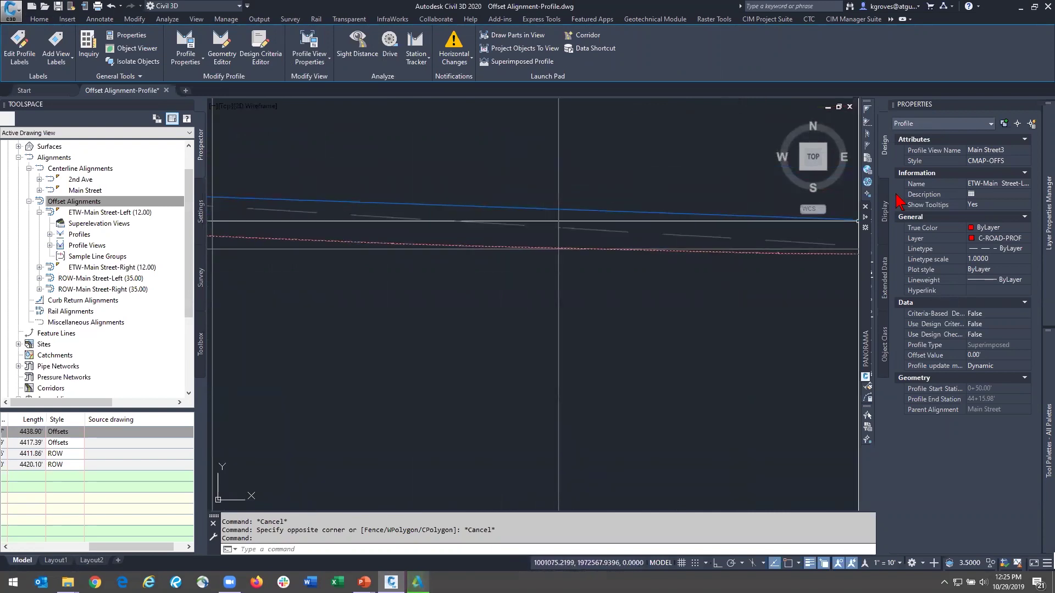
{"action": "left_click", "coordinate": [1003, 161]}
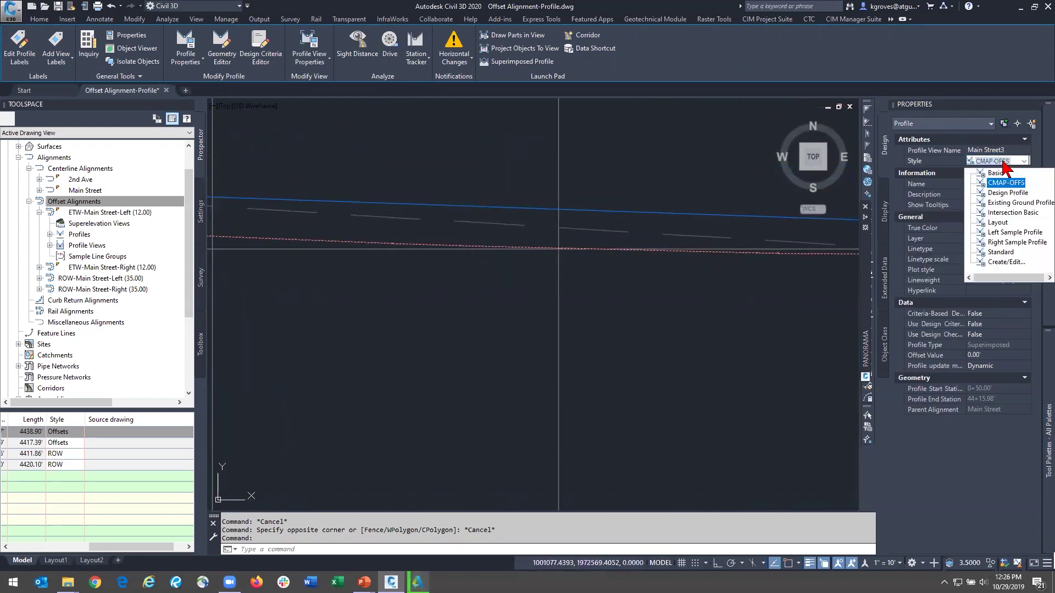
{"action": "left_click", "coordinate": [1008, 194]}
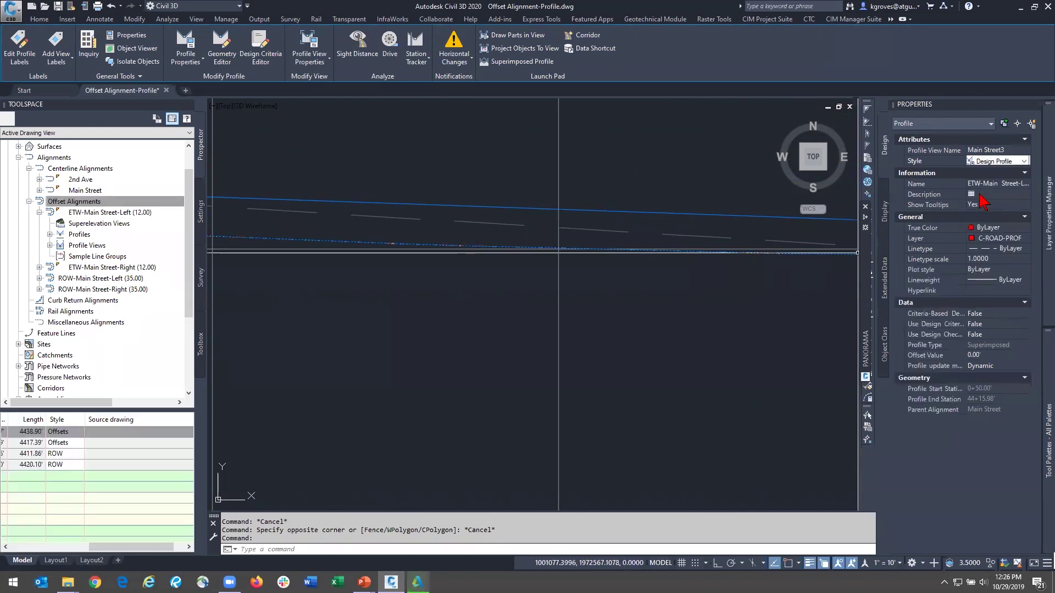
{"action": "left_click", "coordinate": [1003, 161]}
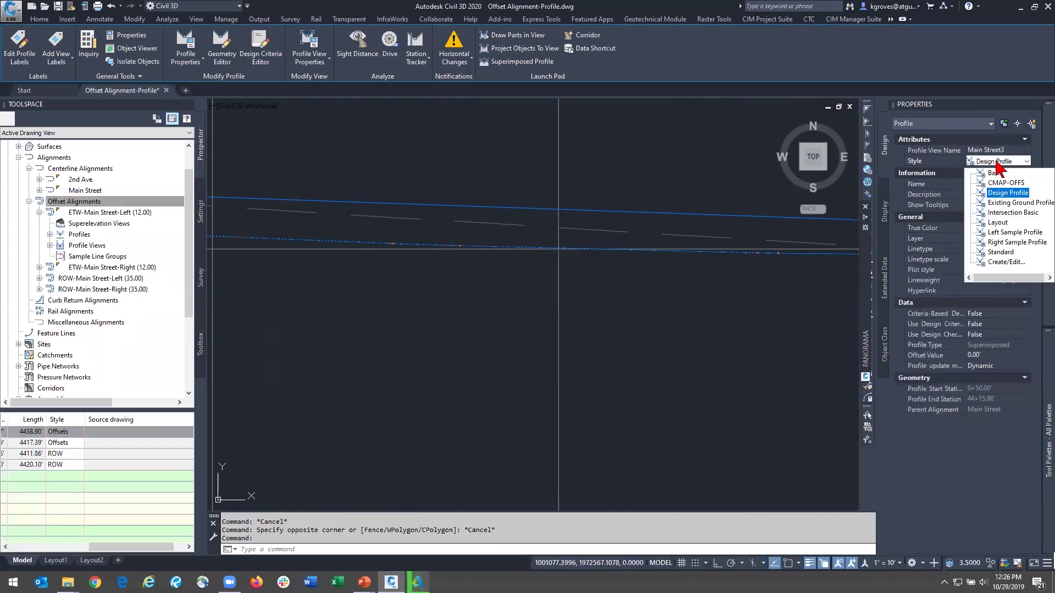
{"action": "left_click", "coordinate": [1011, 213]}
{"action": "key", "text": "Escape"}
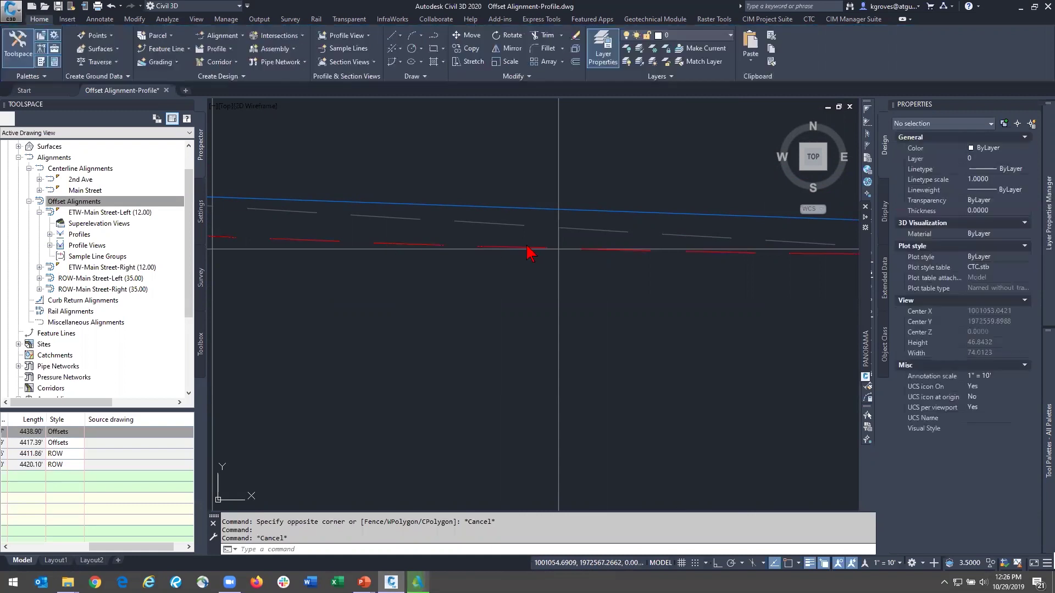
{"action": "scroll", "coordinate": [527, 245], "scroll_direction": "up", "scroll_amount": 4}
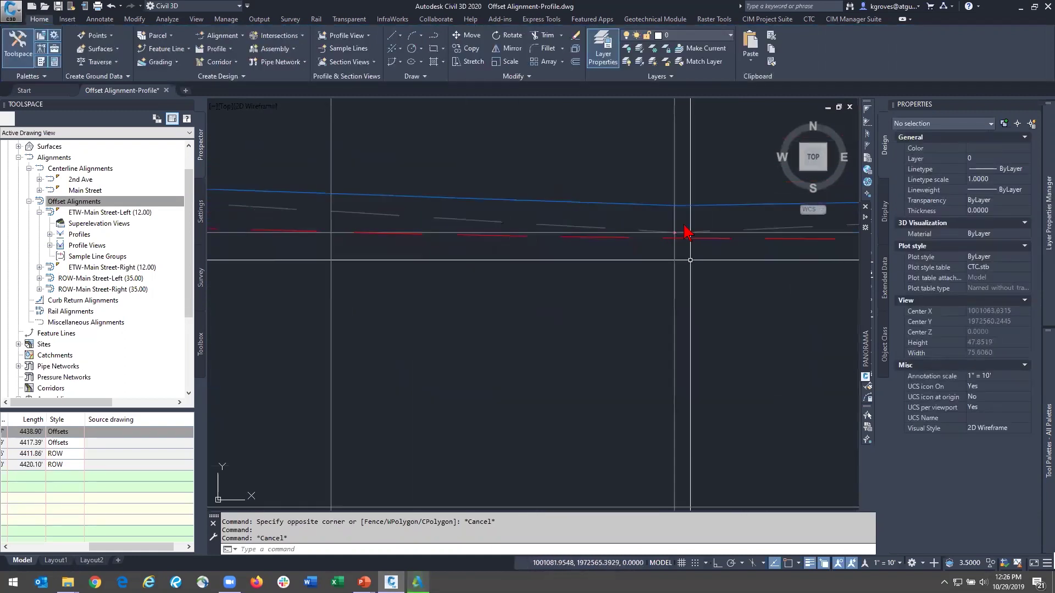
Step: Compare the restyled superimposed left ETW profile with the Main Street FG profile through the sag and the neighbouring stretches
{"action": "scroll", "coordinate": [510, 242], "scroll_direction": "down", "scroll_amount": 2}
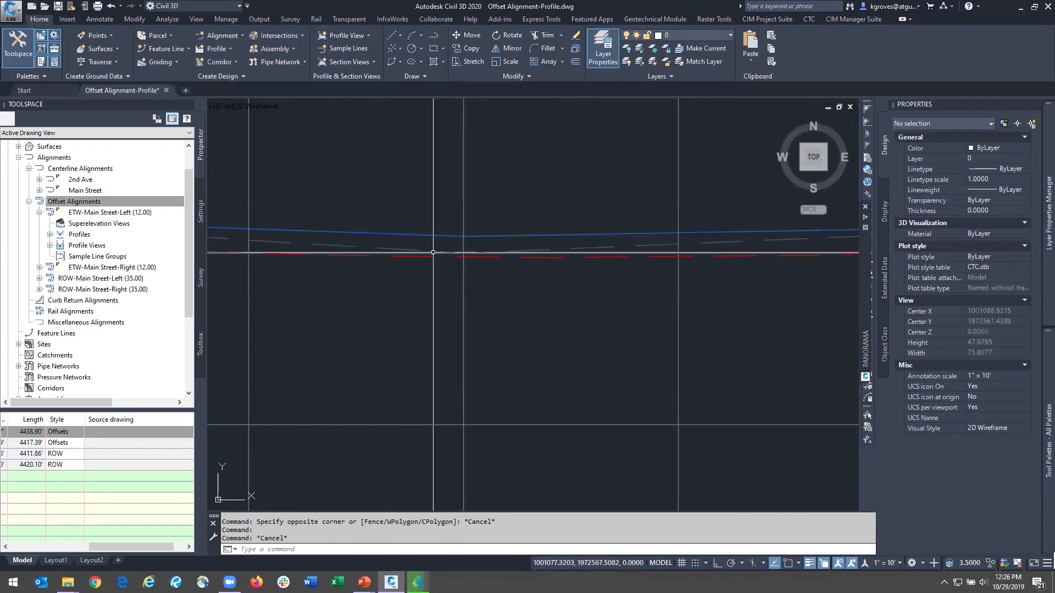
{"action": "scroll", "coordinate": [551, 306], "scroll_direction": "down", "scroll_amount": 2}
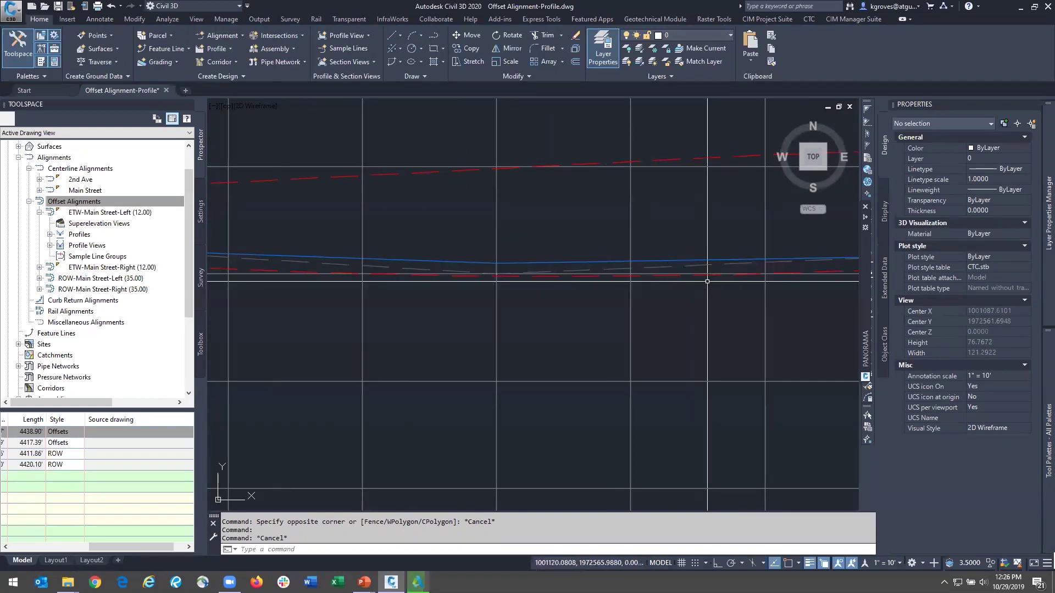
{"action": "middle_click_drag", "start_coordinate": [760, 282], "coordinate": [795, 284]}
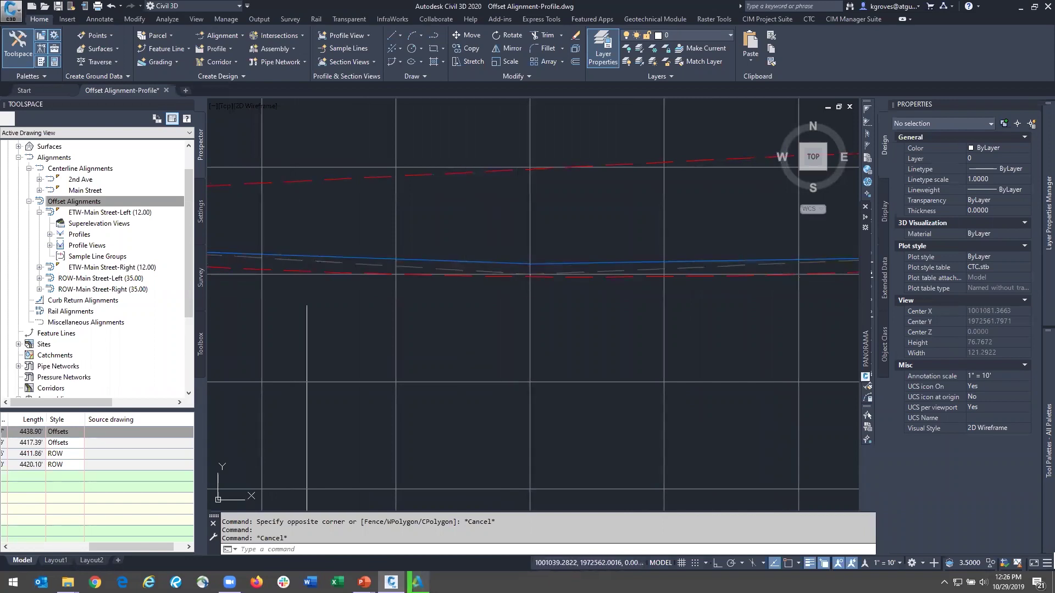
{"action": "scroll", "coordinate": [307, 304], "scroll_direction": "down", "scroll_amount": 1}
{"action": "middle_click_drag", "start_coordinate": [708, 296], "coordinate": [311, 295]}
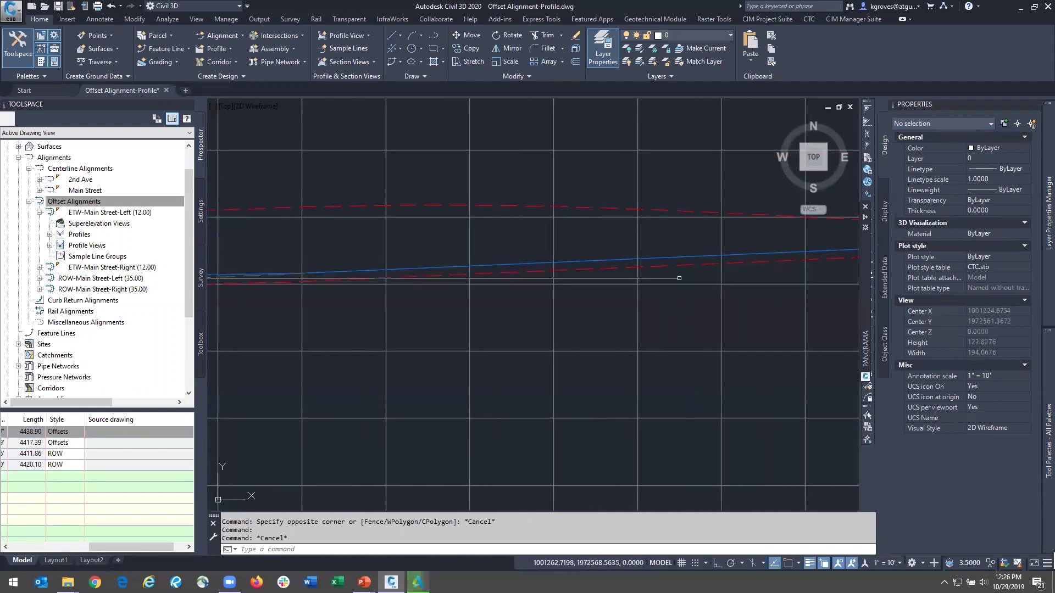
{"action": "scroll", "coordinate": [778, 254], "scroll_direction": "up", "scroll_amount": 1}
{"action": "middle_click_drag", "start_coordinate": [539, 315], "coordinate": [571, 315]}
{"action": "scroll", "coordinate": [681, 260], "scroll_direction": "down", "scroll_amount": 6}
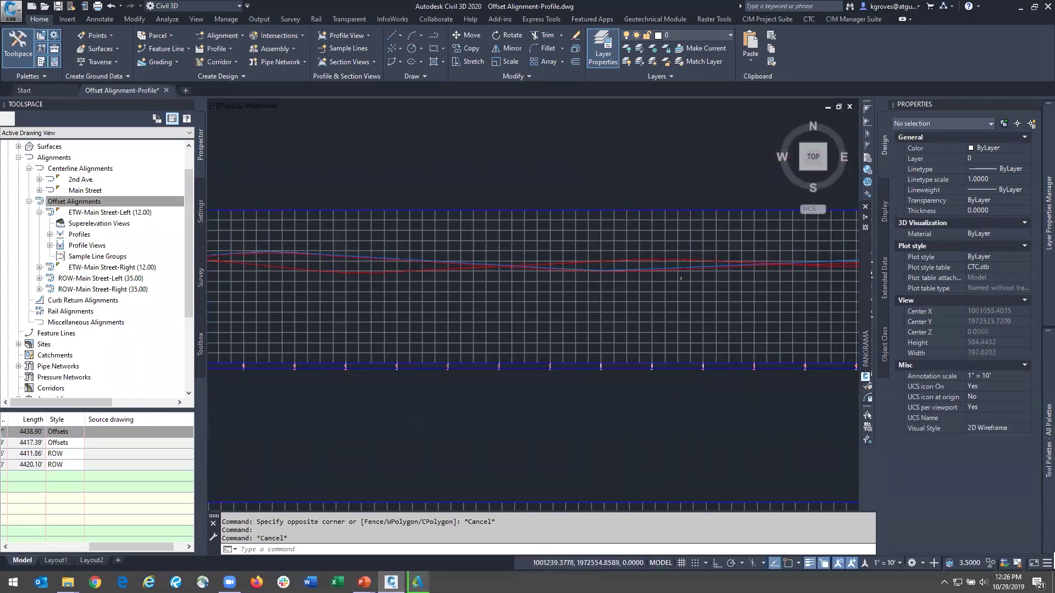
{"action": "scroll", "coordinate": [525, 396], "scroll_direction": "down", "scroll_amount": 1}
Step: Insert a PI into the Main Street alignment on the tangent just east of the 2nd Ave intersection, using the geometry editor
{"action": "middle_click_drag", "start_coordinate": [379, 434], "coordinate": [619, 322]}
{"action": "scroll", "coordinate": [665, 356], "scroll_direction": "up", "scroll_amount": 2}
{"action": "scroll", "coordinate": [501, 308], "scroll_direction": "up", "scroll_amount": 3}
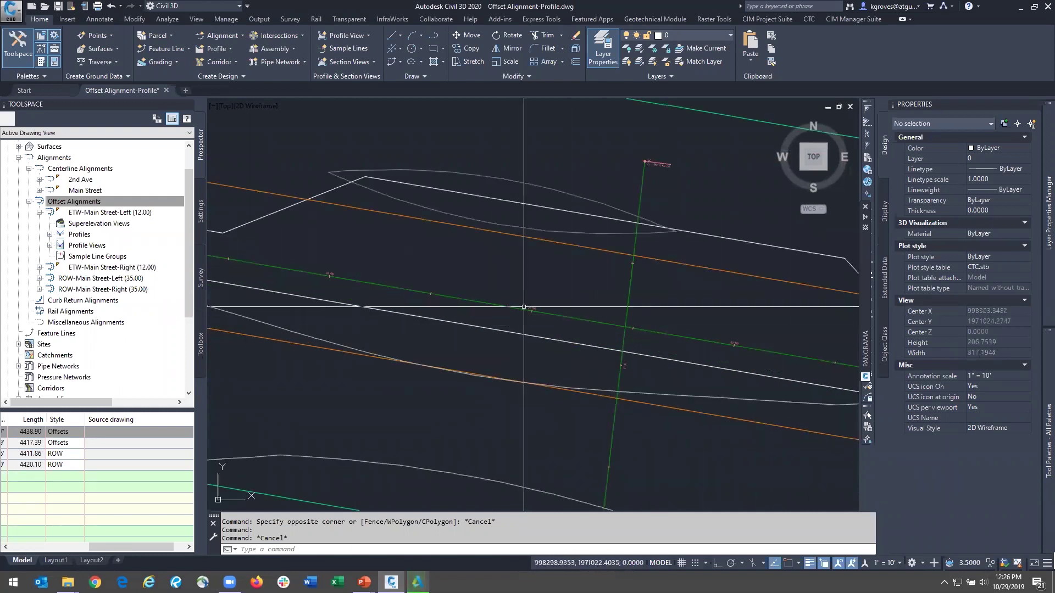
{"action": "left_click", "coordinate": [501, 307]}
{"action": "scroll", "coordinate": [501, 307], "scroll_direction": "down", "scroll_amount": 3}
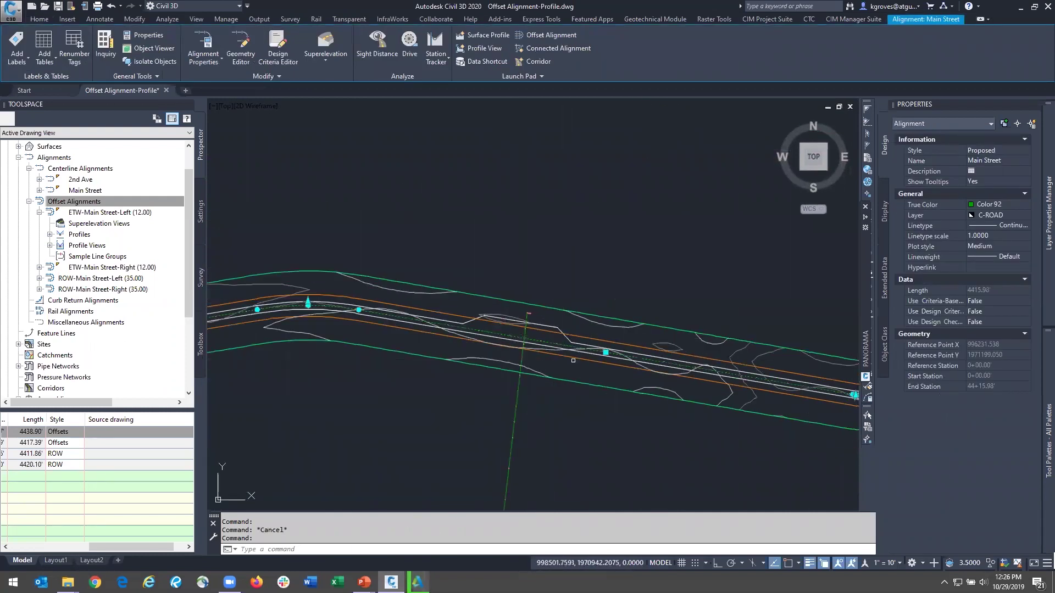
{"action": "mouse_move", "coordinate": [614, 354]}
{"action": "middle_mouse_down"}
{"action": "mouse_move", "coordinate": [607, 370]}
{"action": "mouse_move", "coordinate": [492, 320]}
{"action": "middle_mouse_up"}
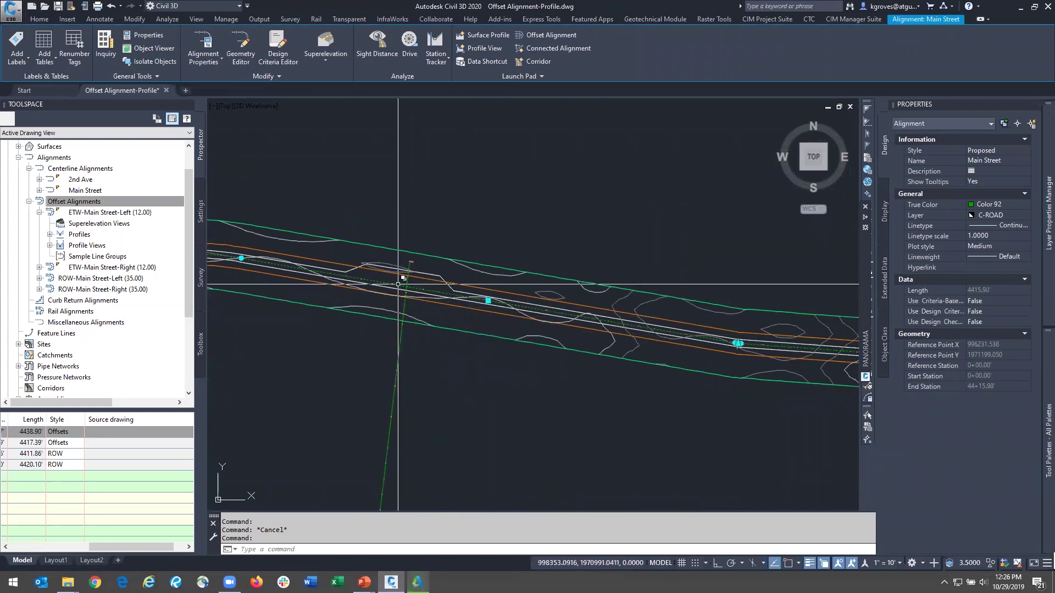
{"action": "left_click", "coordinate": [241, 49]}
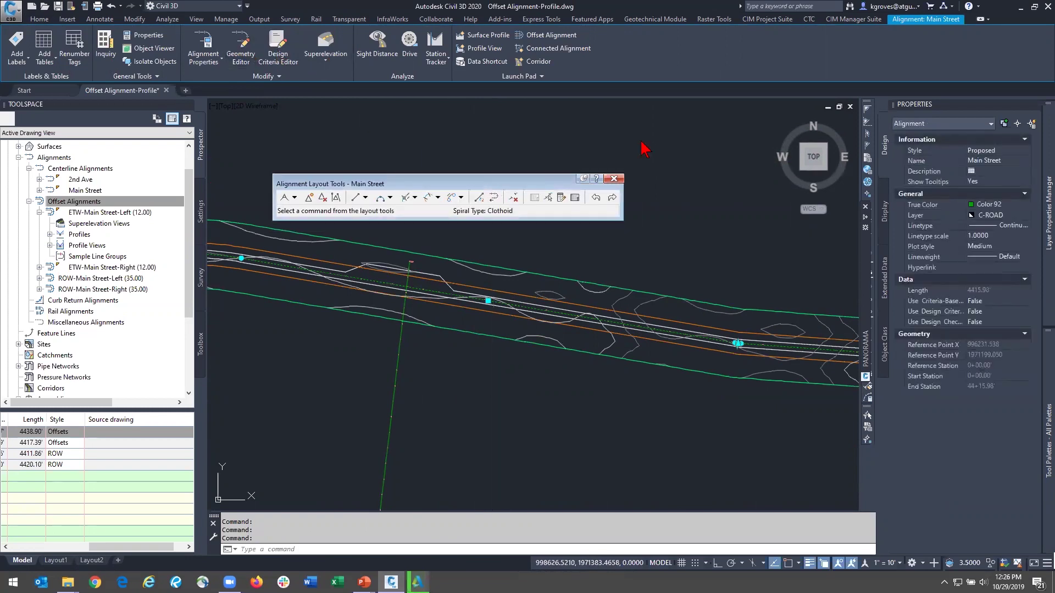
{"action": "left_click_drag", "start_coordinate": [640, 142], "coordinate": [641, 140]}
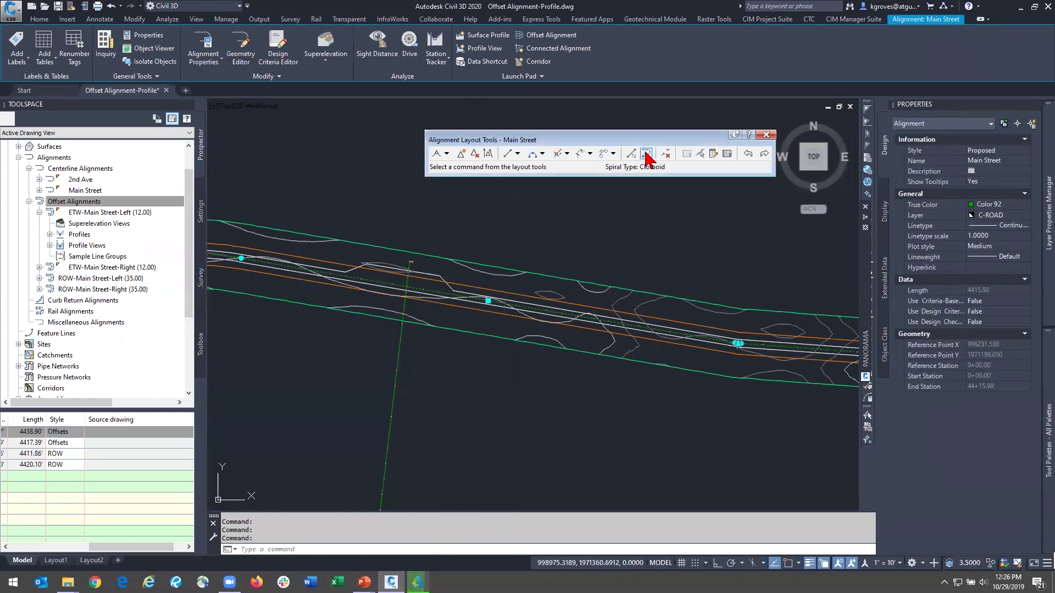
{"action": "left_click", "coordinate": [461, 155]}
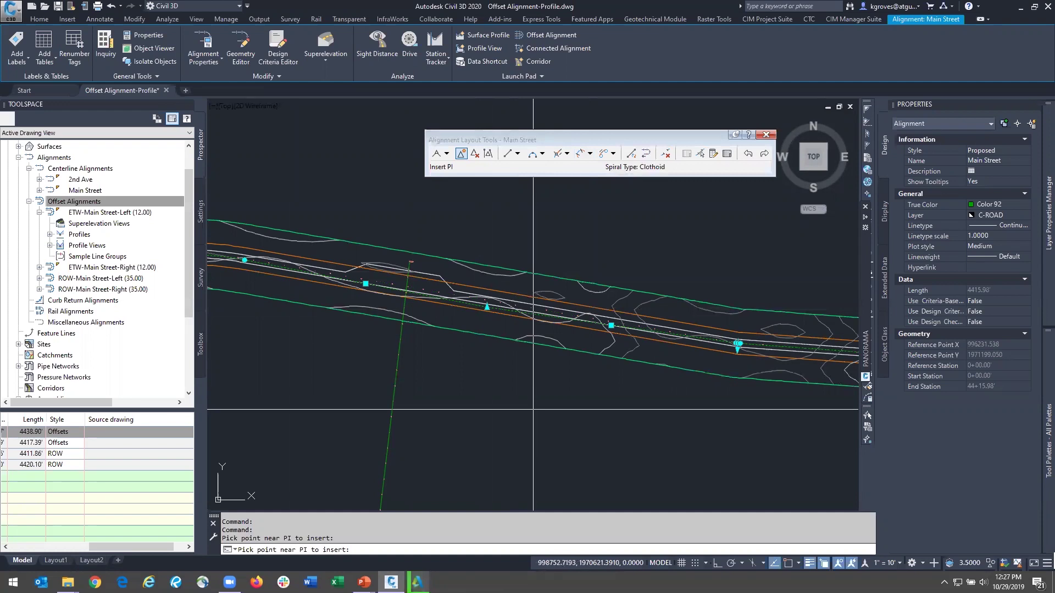
{"action": "left_click", "coordinate": [422, 294]}
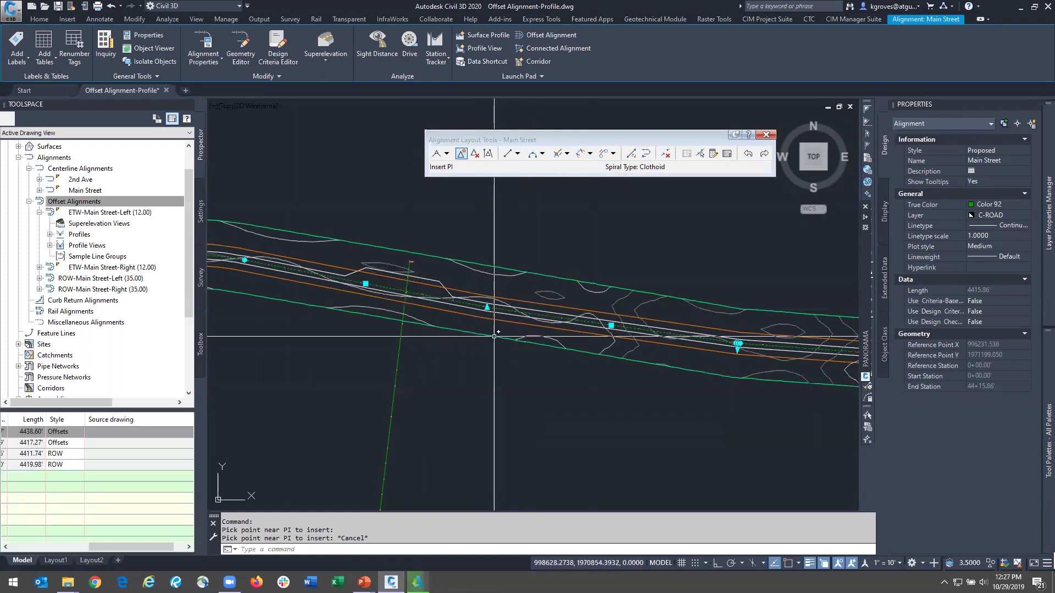
{"action": "key", "text": "Escape"}
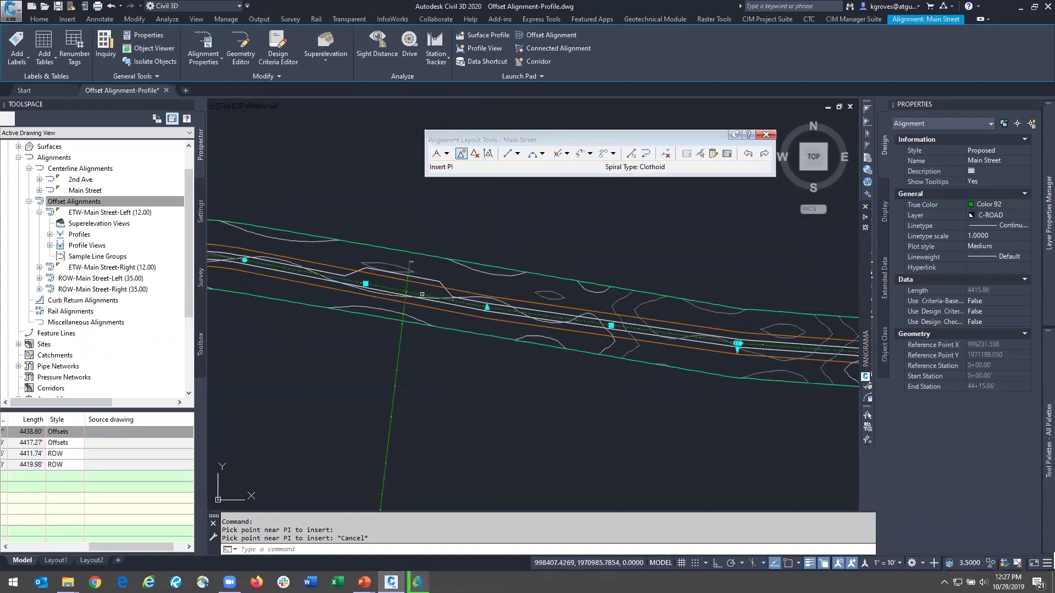
Step: Shift the inserted Main Street PI slightly north to bend the centerline
{"action": "left_click", "coordinate": [487, 307]}
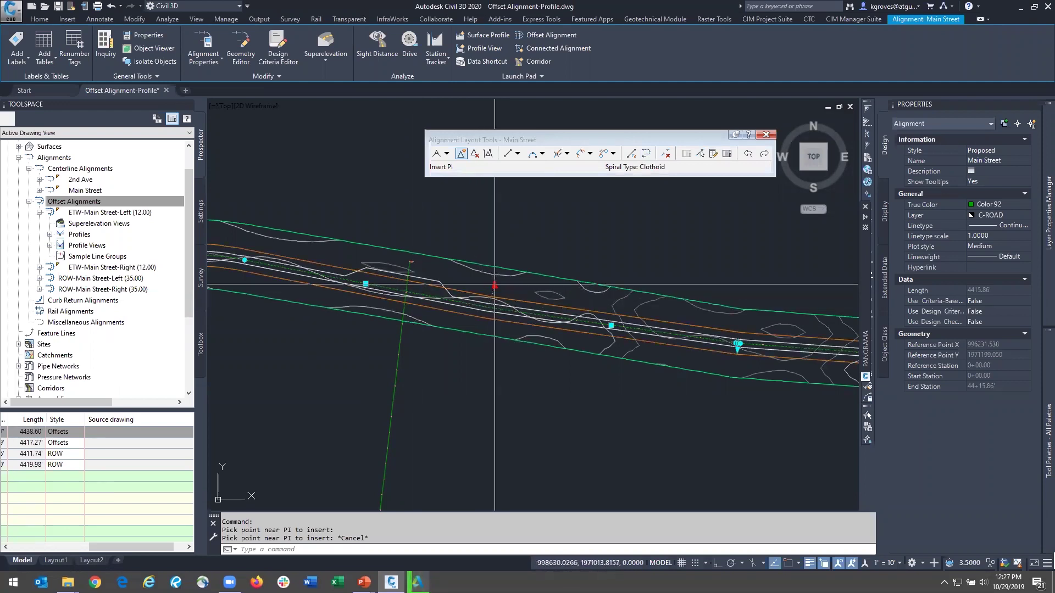
{"action": "left_click", "coordinate": [496, 286]}
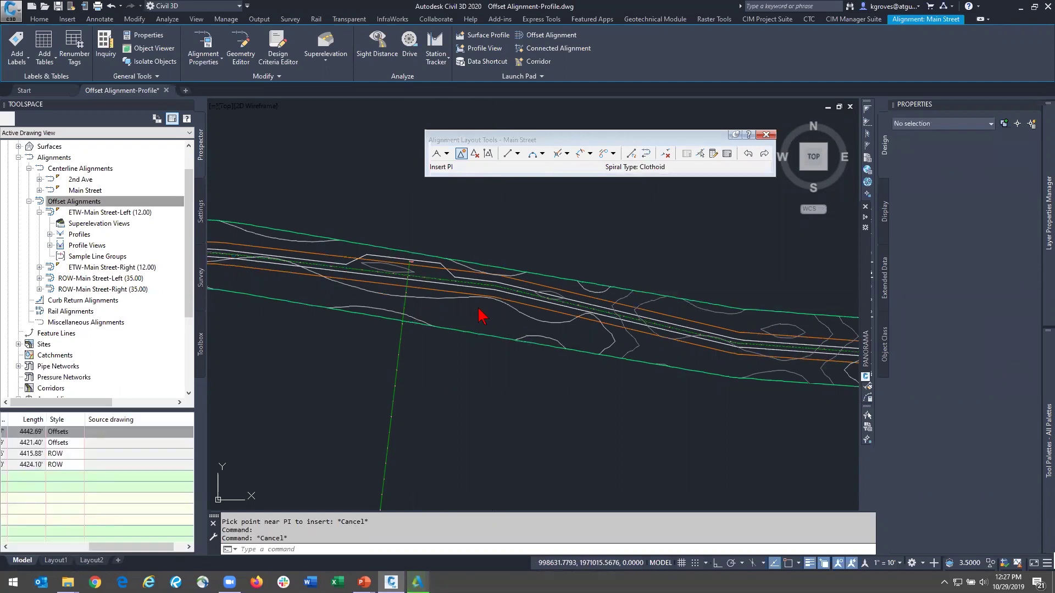
{"action": "key", "text": "Escape"}
Step: Check the left and right ROW offset alignments along the bent centerline, then undo the PI edit on Main Street
{"action": "left_click", "coordinate": [443, 279]}
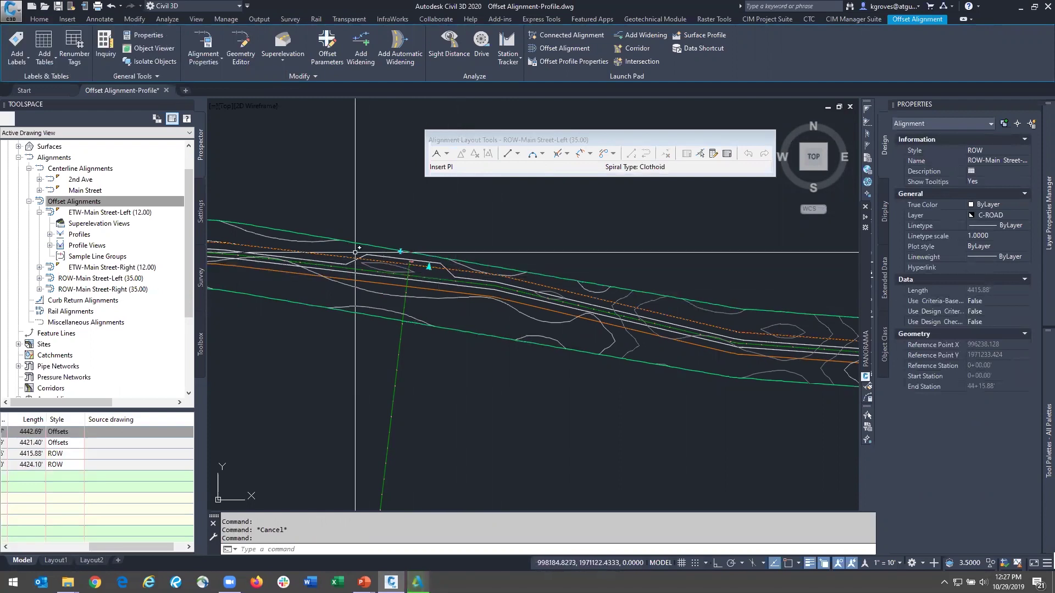
{"action": "left_click", "coordinate": [498, 299]}
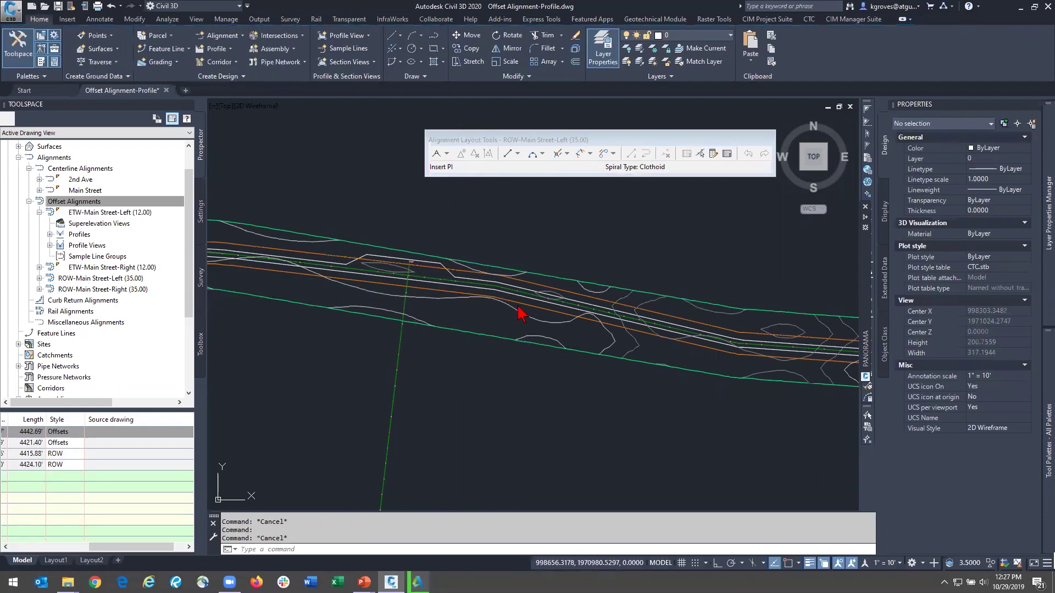
{"action": "left_click", "coordinate": [513, 301]}
{"action": "left_click", "coordinate": [504, 283]}
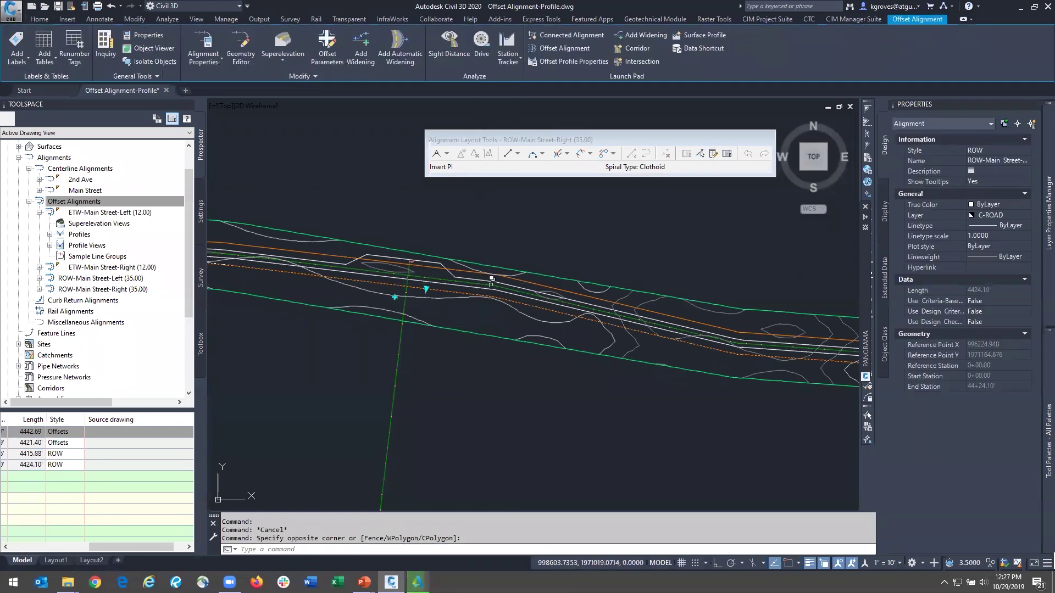
{"action": "key", "text": "Escape"}
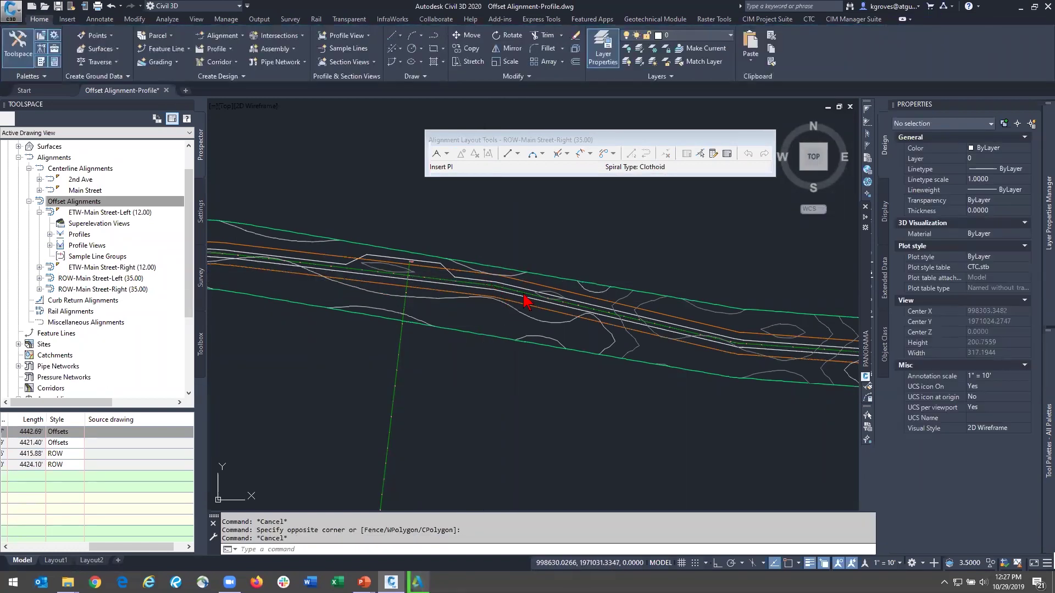
{"action": "left_click", "coordinate": [475, 321]}
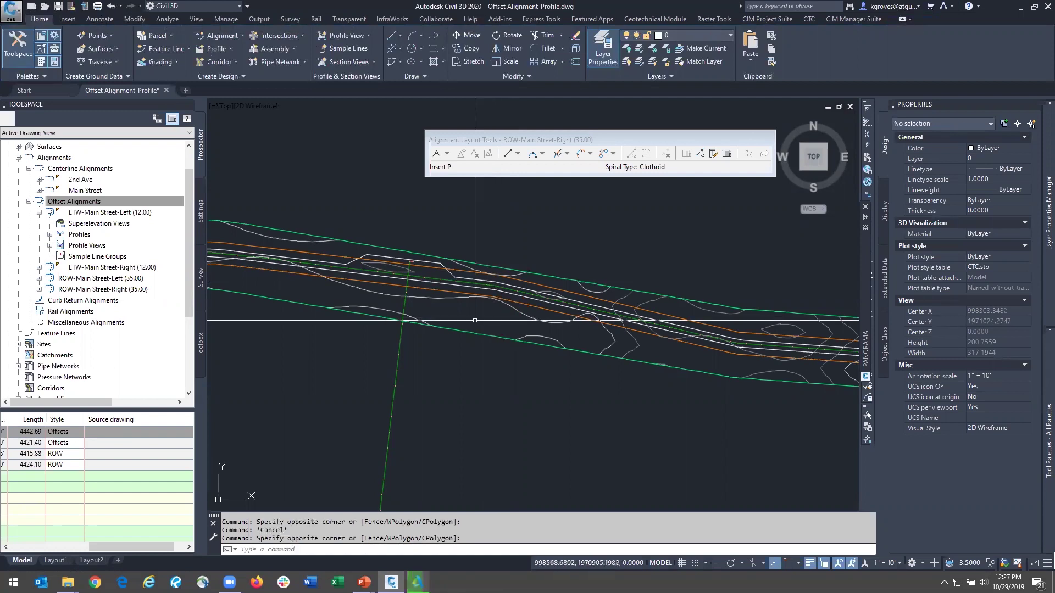
{"action": "key", "text": "ctrl+z"}
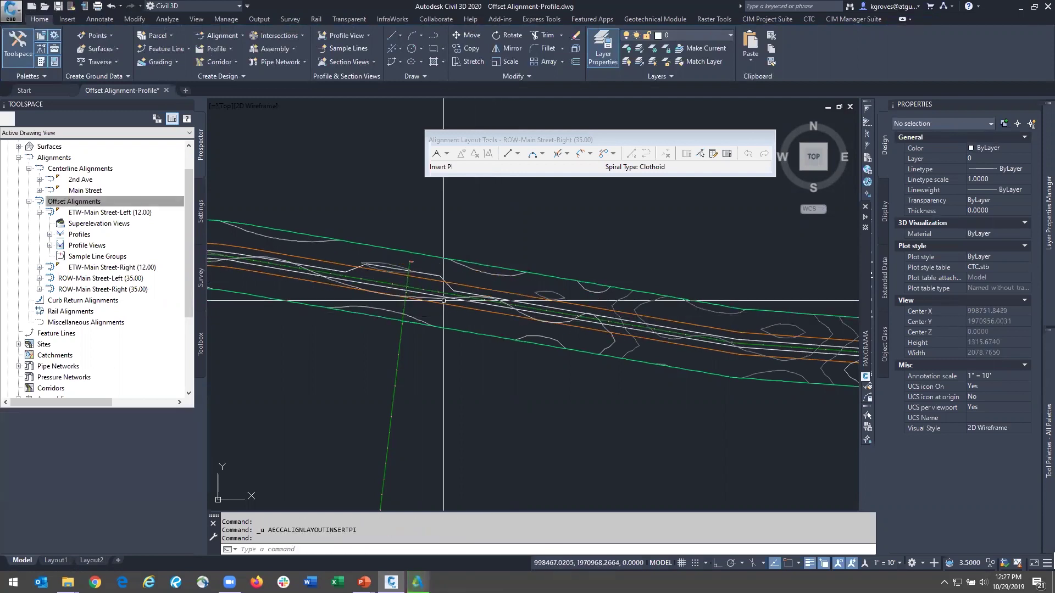
Step: Move the ETW-Main Street-Left (12.00) profile view directly beneath the Main Street profile view, with their start ends roughly aligned
{"action": "scroll", "coordinate": [385, 253], "scroll_direction": "down", "scroll_amount": 6}
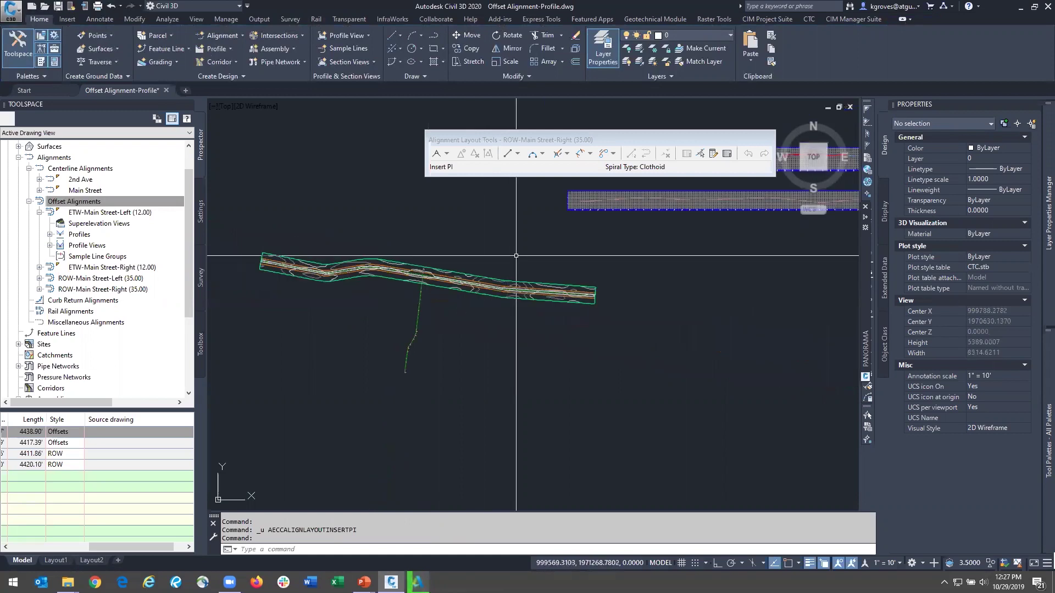
{"action": "scroll", "coordinate": [365, 214], "scroll_direction": "up", "scroll_amount": 14}
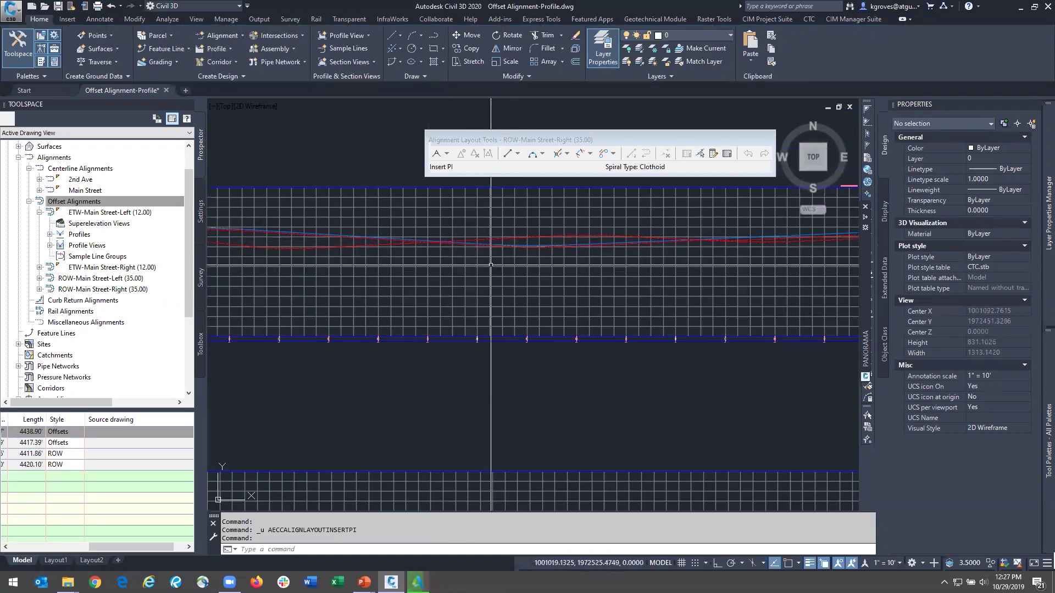
{"action": "left_click", "coordinate": [480, 246]}
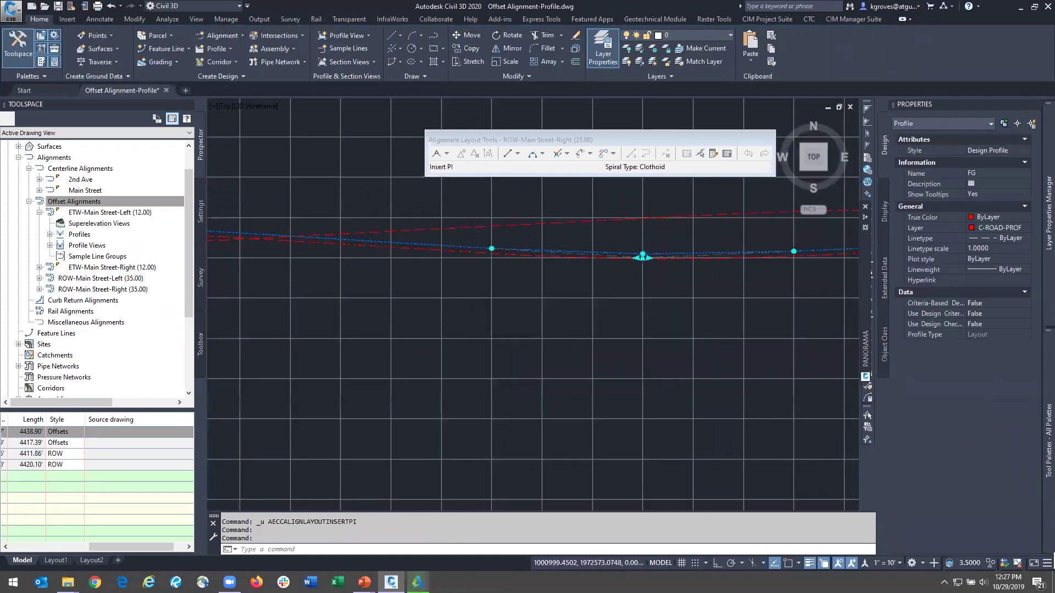
{"action": "scroll", "coordinate": [510, 301], "scroll_direction": "down", "scroll_amount": 4}
{"action": "scroll", "coordinate": [495, 297], "scroll_direction": "down", "scroll_amount": 3}
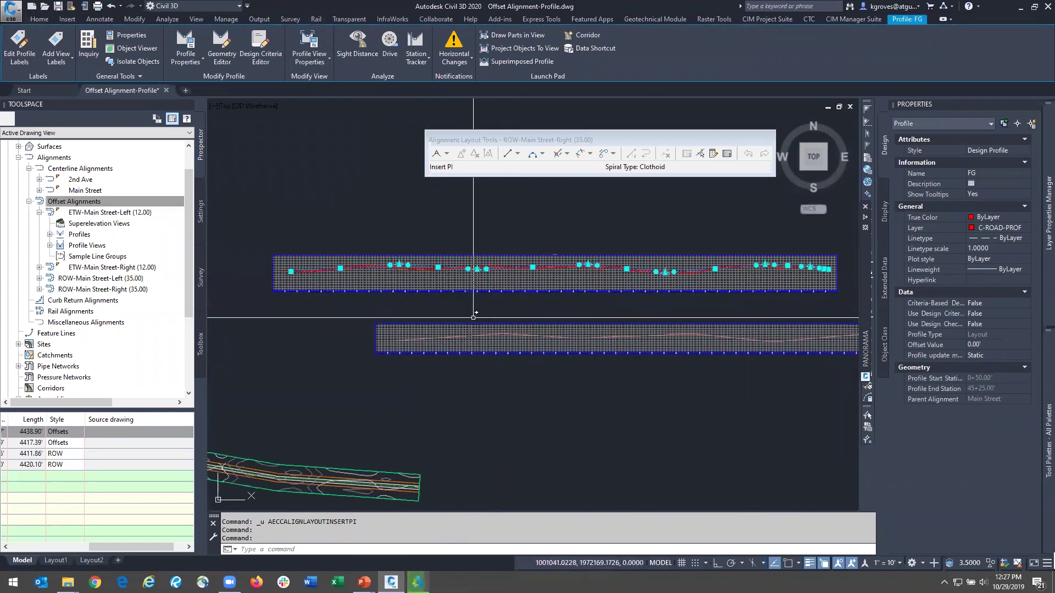
{"action": "key", "text": "Escape"}
{"action": "left_click", "coordinate": [476, 341]}
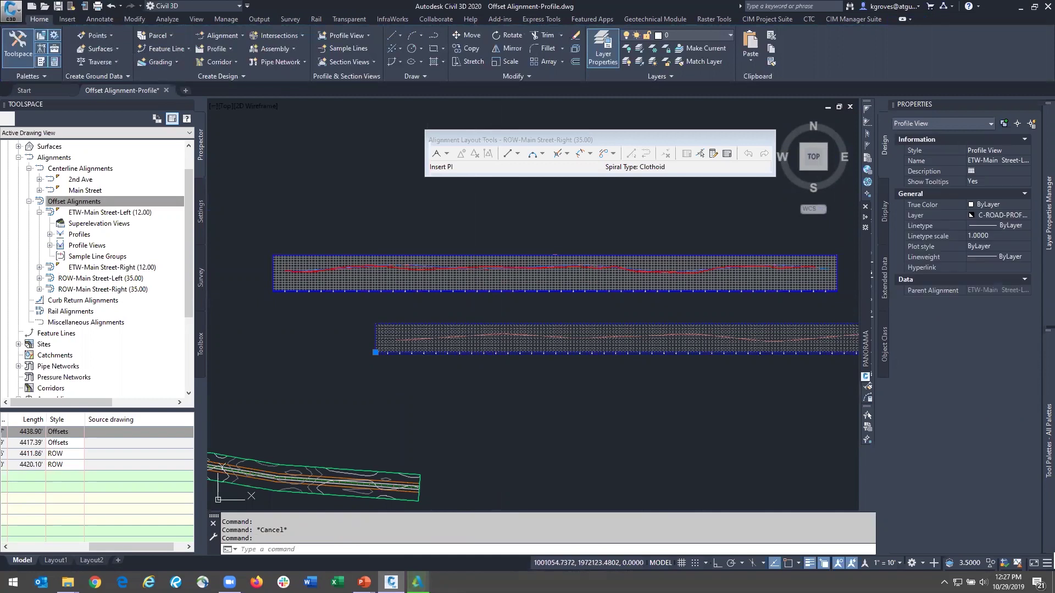
{"action": "left_click", "coordinate": [375, 352]}
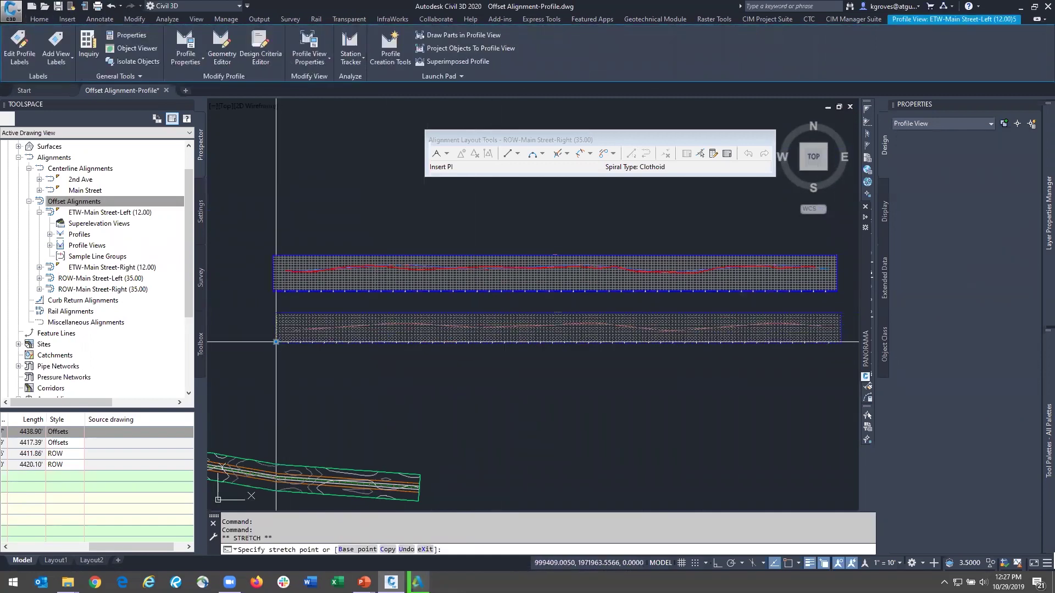
{"action": "left_click", "coordinate": [277, 342]}
{"action": "key", "text": "Escape"}
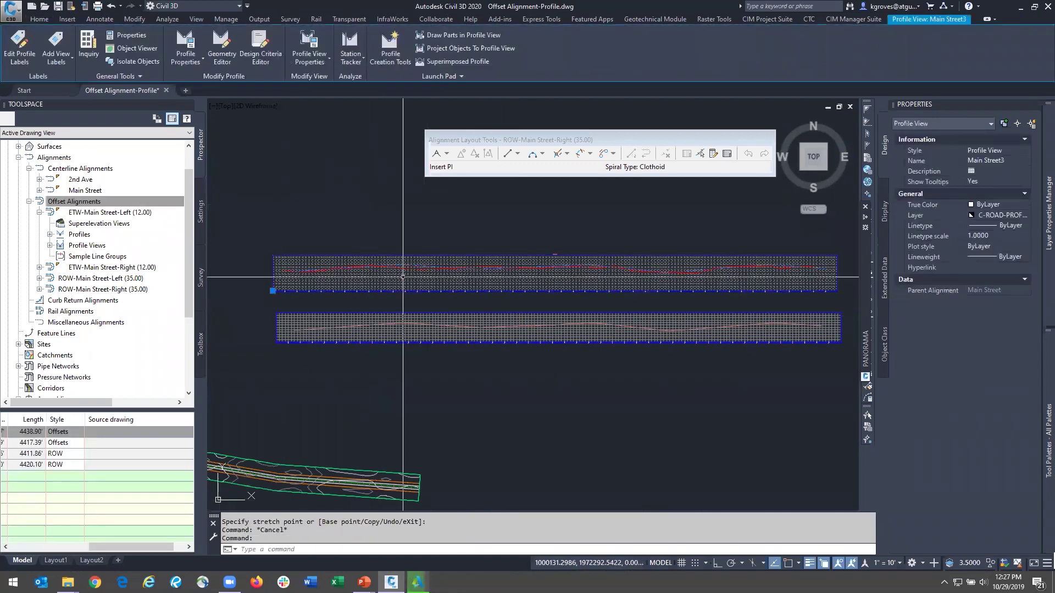
Step: Lower the PVI at the first crest of the Main Street FG profile well below its position and check the left ETW profile in both profile views
{"action": "scroll", "coordinate": [404, 274], "scroll_direction": "up", "scroll_amount": 2}
{"action": "scroll", "coordinate": [404, 273], "scroll_direction": "up", "scroll_amount": 3}
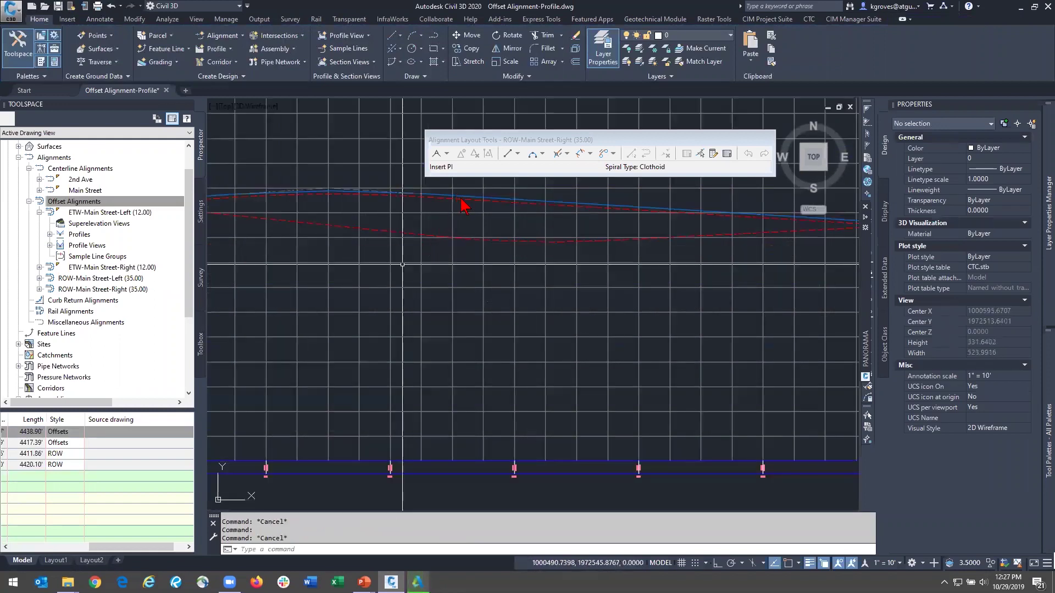
{"action": "left_click", "coordinate": [381, 198]}
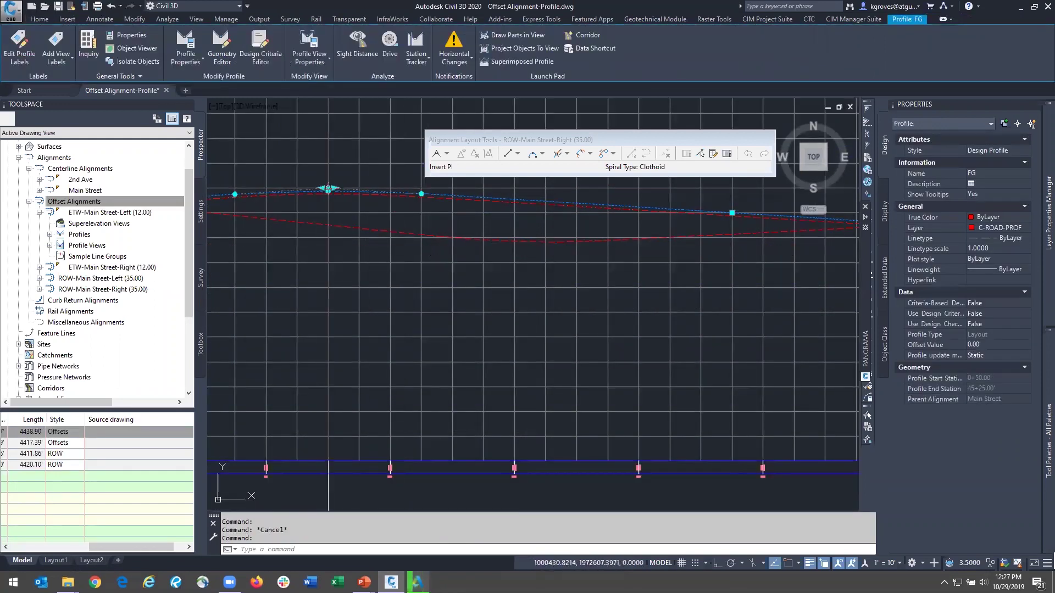
{"action": "left_click", "coordinate": [328, 189]}
{"action": "scroll", "coordinate": [328, 188], "scroll_direction": "down", "scroll_amount": 5}
{"action": "scroll", "coordinate": [365, 211], "scroll_direction": "down", "scroll_amount": 3}
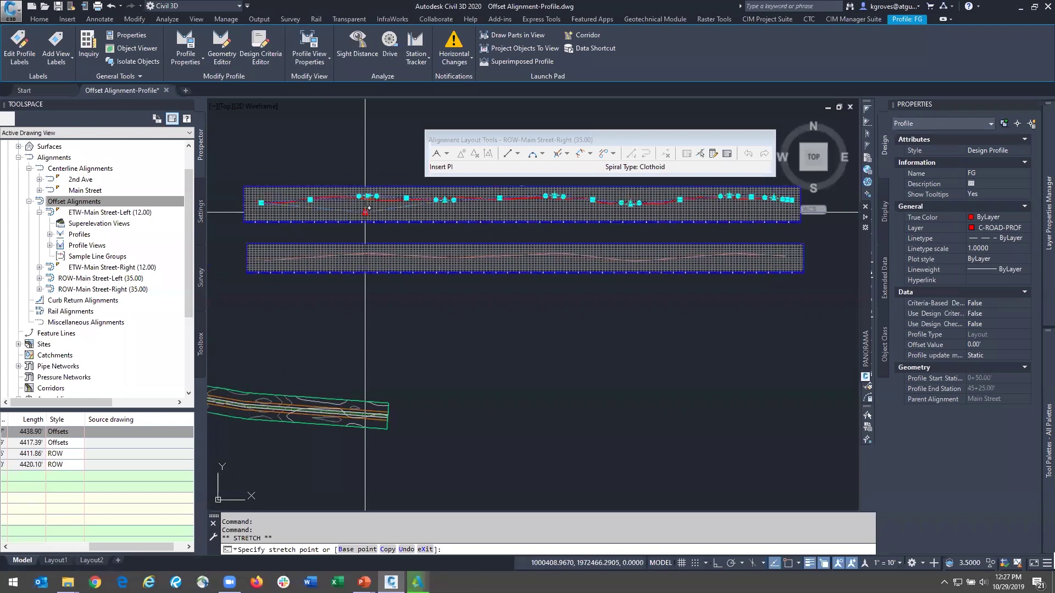
{"action": "left_click", "coordinate": [365, 211]}
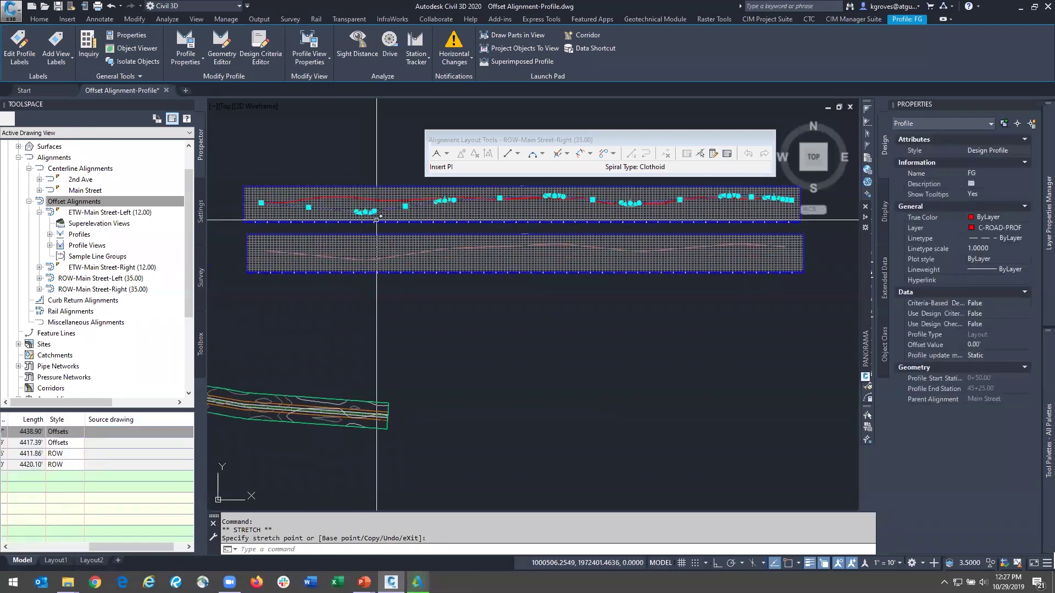
{"action": "key", "text": "Escape"}
{"action": "key", "text": "Escape"}
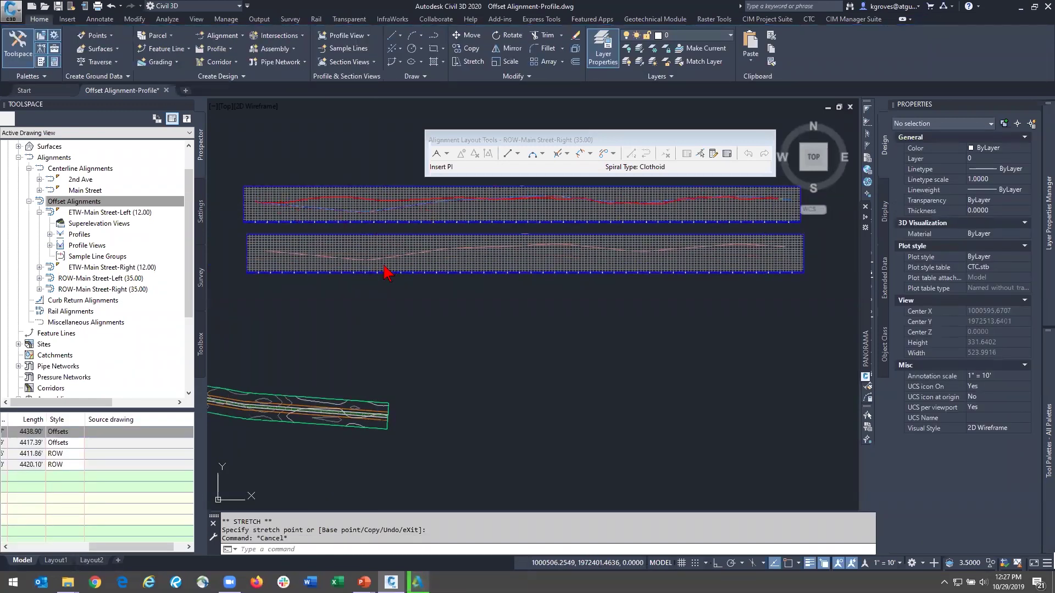
{"action": "left_click", "coordinate": [374, 286]}
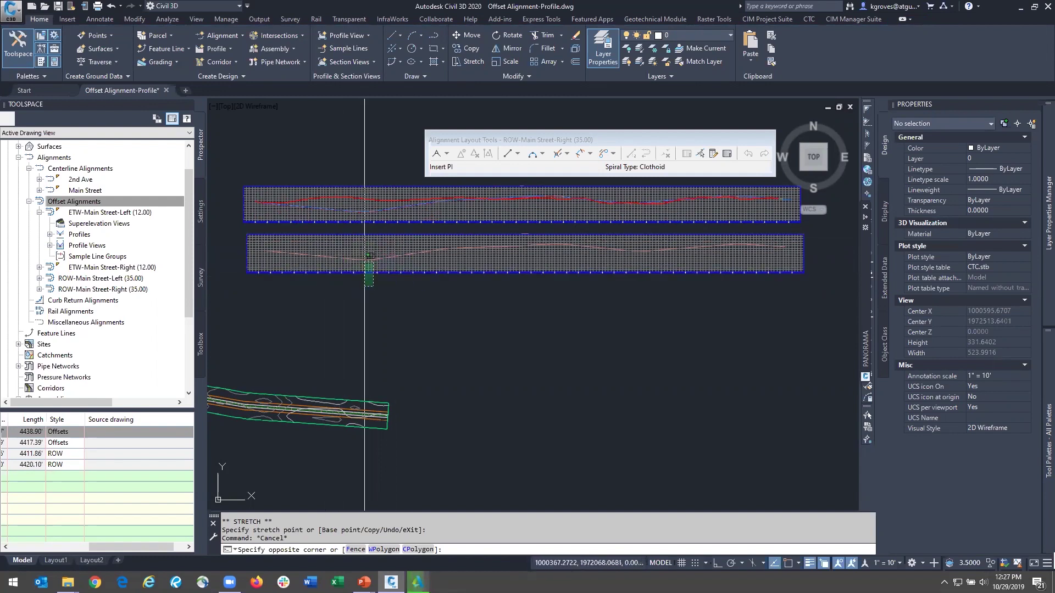
{"action": "key", "text": "Escape"}
{"action": "scroll", "coordinate": [578, 237], "scroll_direction": "up", "scroll_amount": 5}
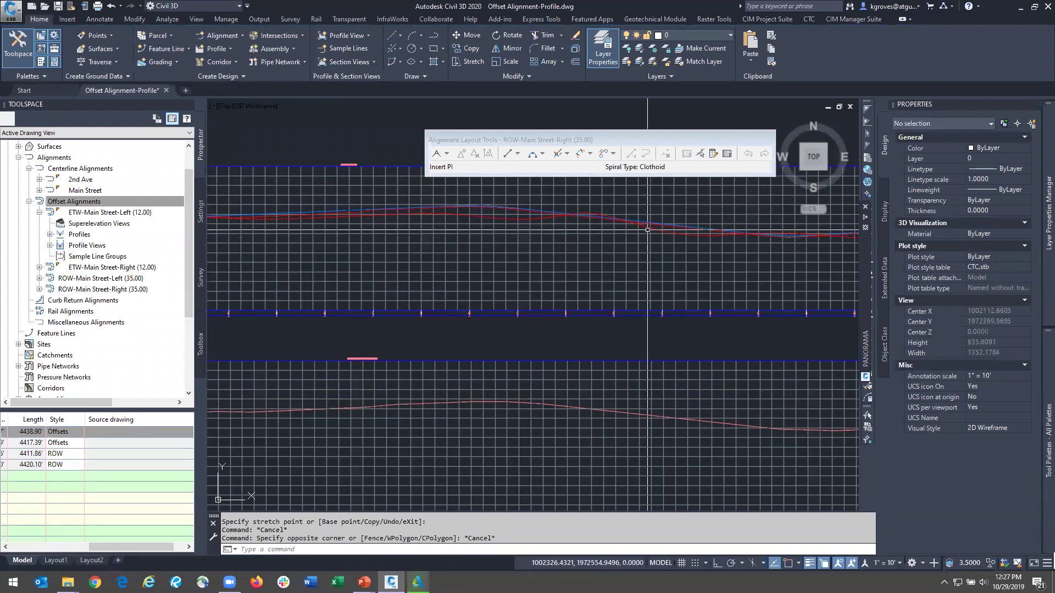
Step: Lower the PVI at the crest near the middle of the Main Street FG profile to form a deep sag
{"action": "scroll", "coordinate": [647, 230], "scroll_direction": "up", "scroll_amount": 3}
{"action": "left_click", "coordinate": [659, 226]}
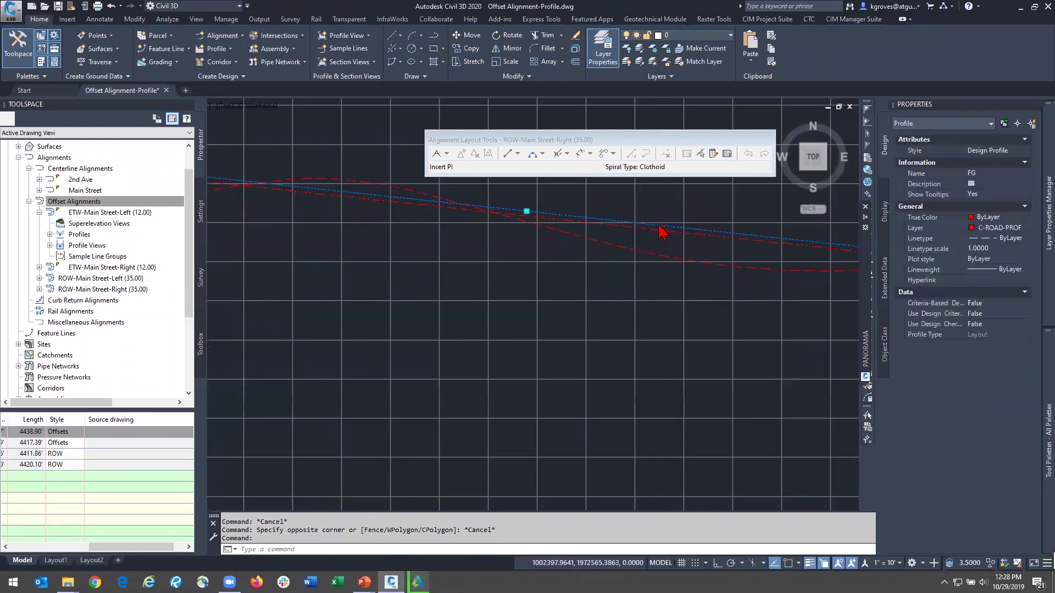
{"action": "scroll", "coordinate": [658, 226], "scroll_direction": "down", "scroll_amount": 6}
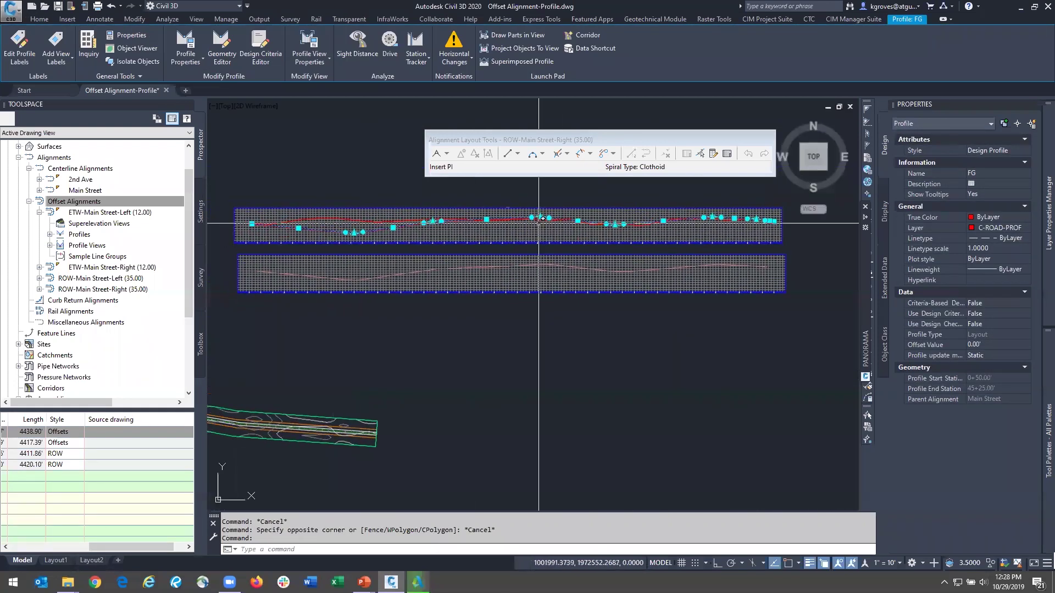
{"action": "scroll", "coordinate": [542, 218], "scroll_direction": "up", "scroll_amount": 5}
{"action": "left_click", "coordinate": [546, 196]}
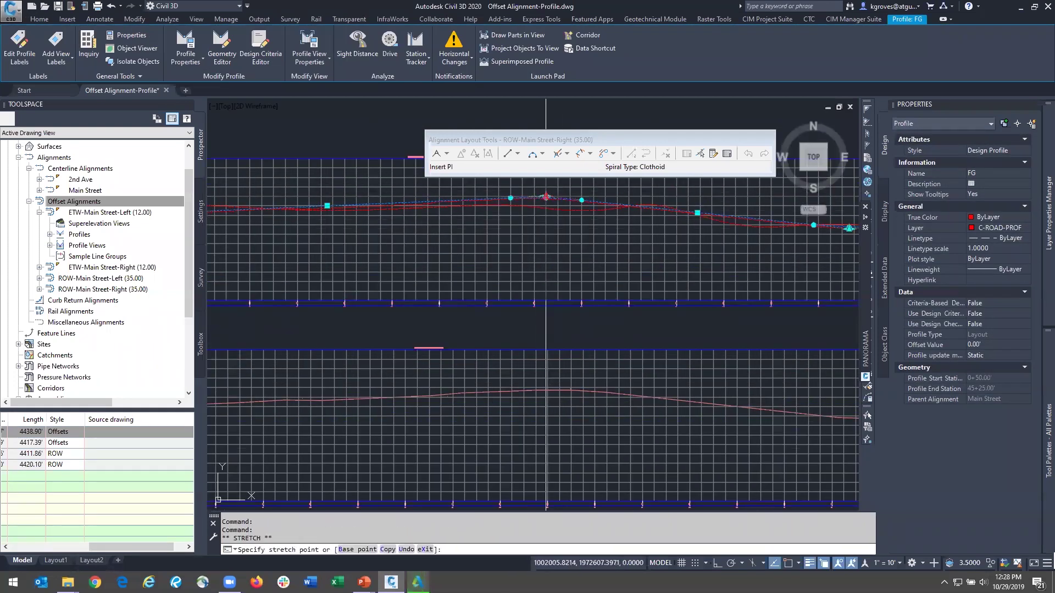
{"action": "left_click", "coordinate": [553, 267]}
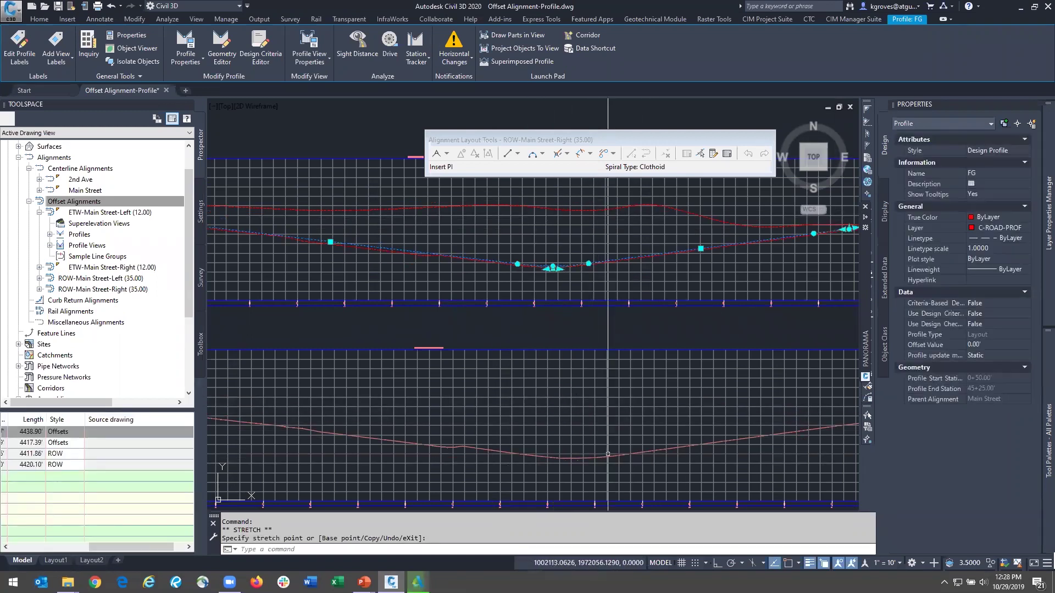
{"action": "key", "text": "Escape"}
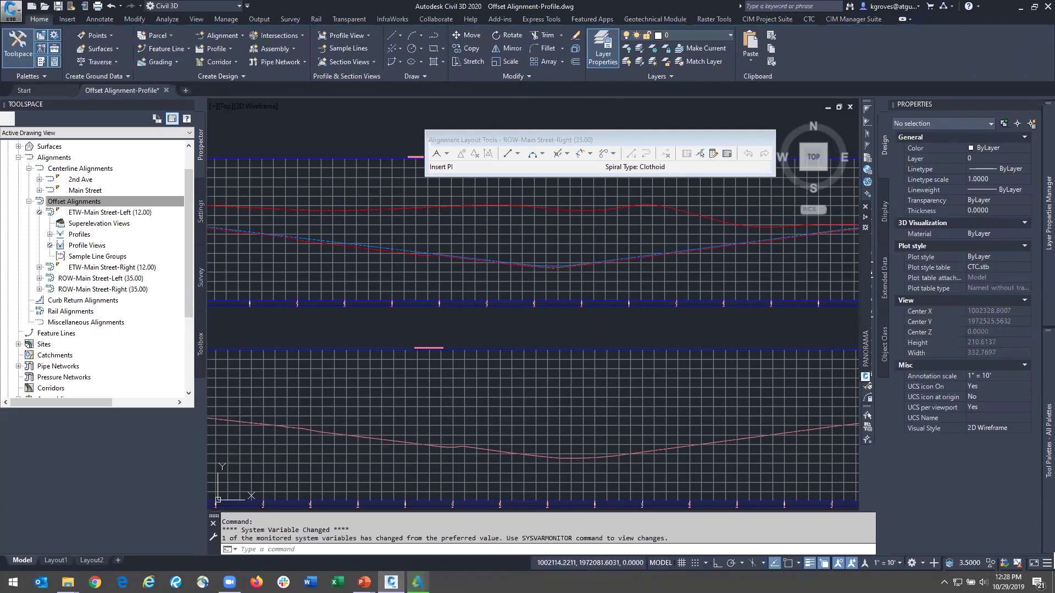
Step: Review the offset sampling option for creating a surface profile along the Main Street alignment, then close without creating one
{"action": "scroll", "coordinate": [570, 225], "scroll_direction": "down", "scroll_amount": 12}
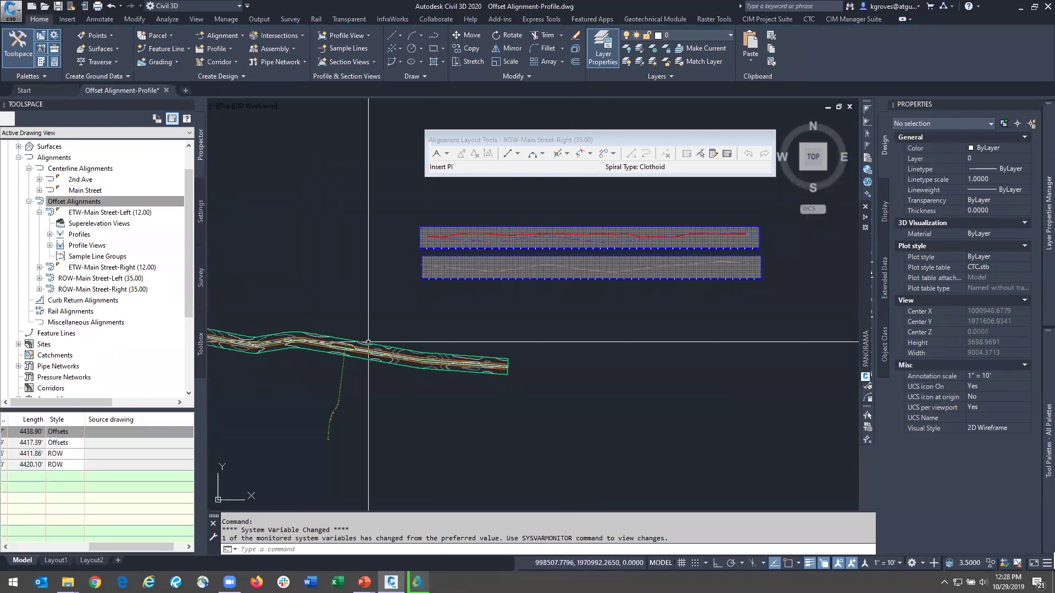
{"action": "scroll", "coordinate": [369, 342], "scroll_direction": "up", "scroll_amount": 10}
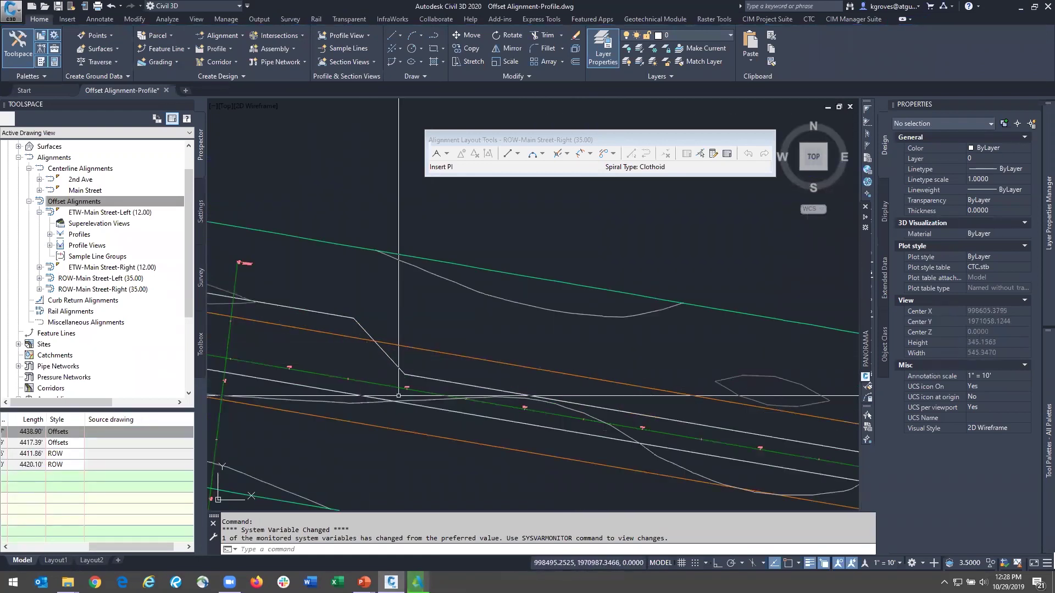
{"action": "left_click", "coordinate": [399, 389]}
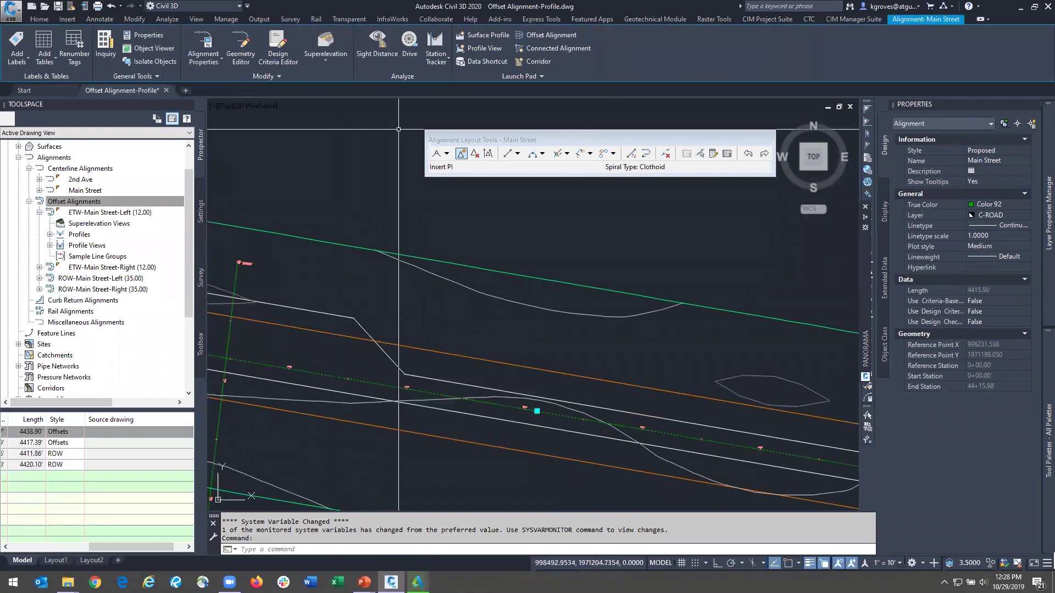
{"action": "left_click", "coordinate": [472, 39]}
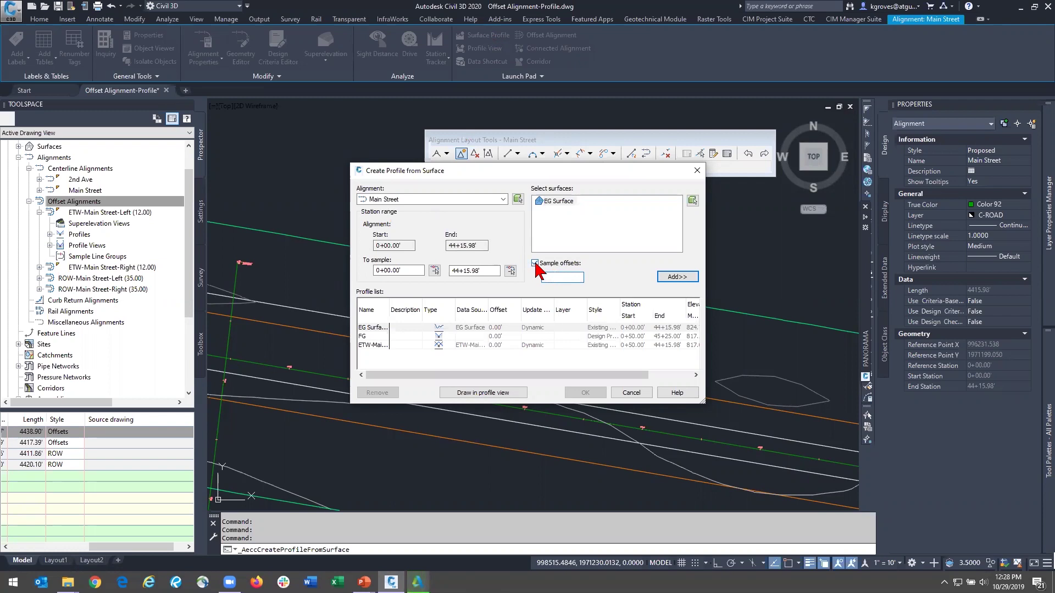
{"action": "left_click", "coordinate": [631, 393]}
{"action": "scroll", "coordinate": [642, 367], "scroll_direction": "down", "scroll_amount": 5}
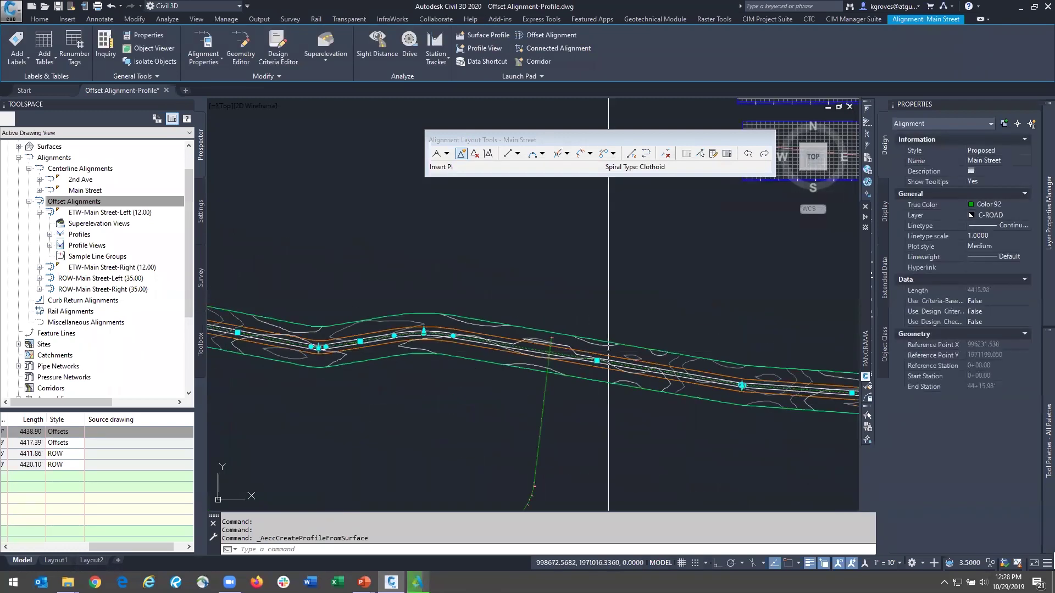
{"action": "key", "text": "Escape"}
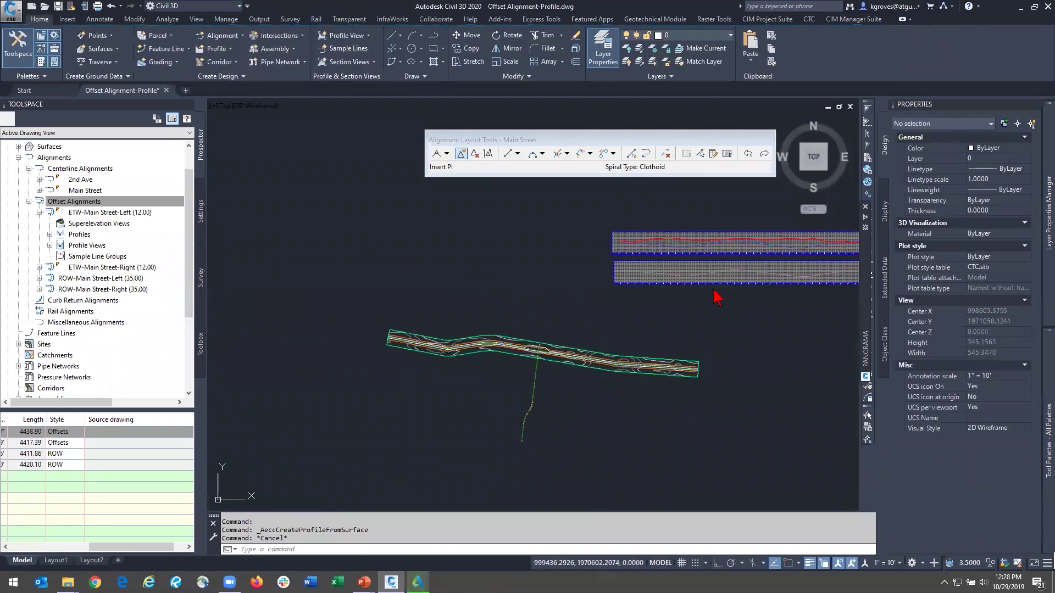
{"action": "middle_click_drag", "start_coordinate": [709, 324], "coordinate": [626, 297]}
{"action": "left_click", "coordinate": [626, 297]}
{"action": "key", "text": "Escape"}
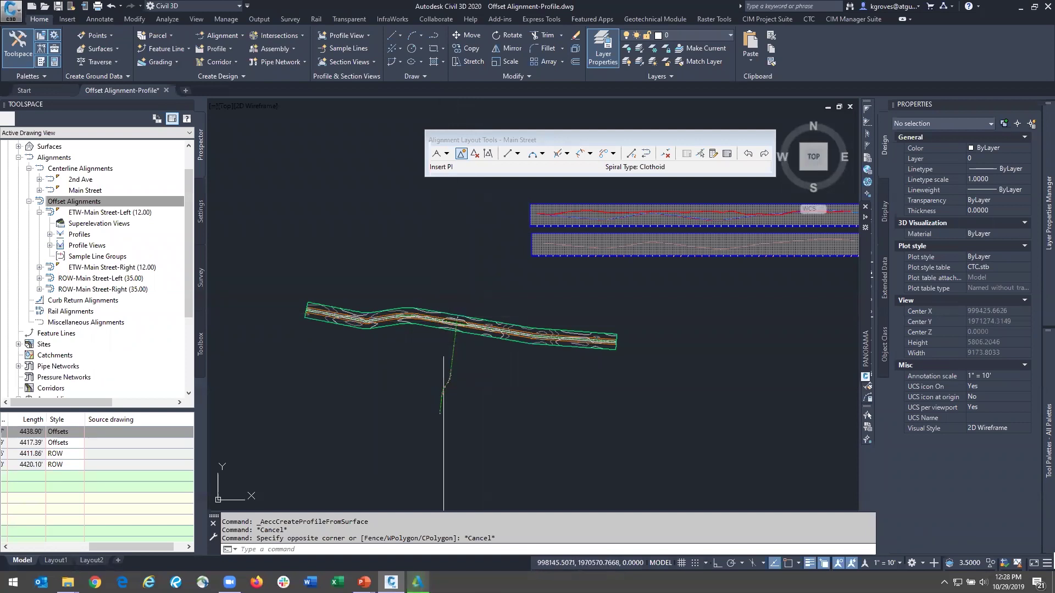
{"action": "scroll", "coordinate": [451, 330], "scroll_direction": "up", "scroll_amount": 6}
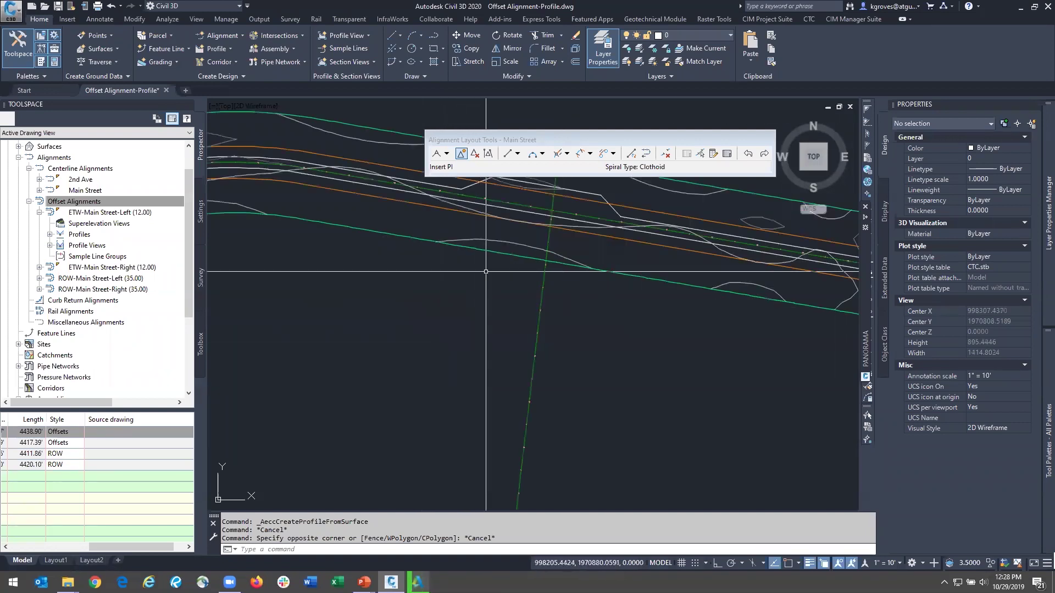
{"action": "scroll", "coordinate": [514, 253], "scroll_direction": "down", "scroll_amount": 6}
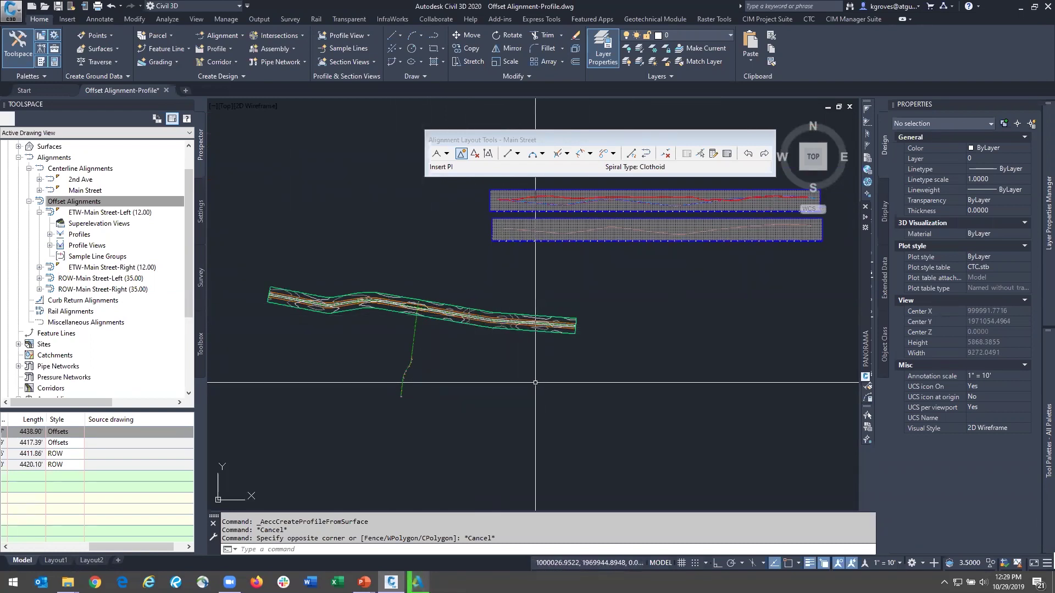
Step: Switch to the PowerPoint slide show and advance to the first bullet of the Takeaways slide
{"action": "key", "text": "alt+Tab"}
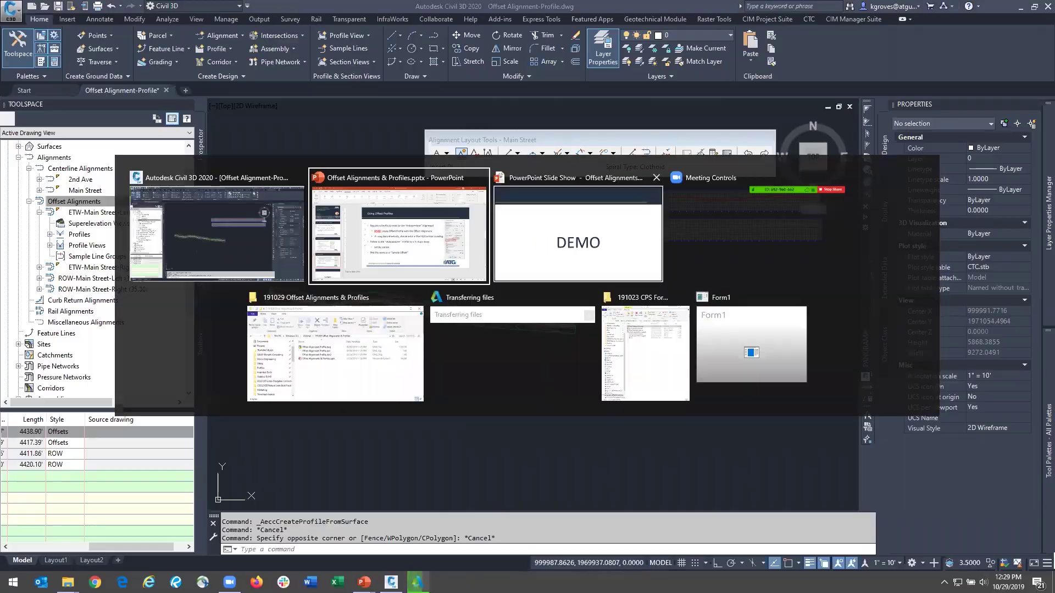
{"action": "key", "text": "Right"}
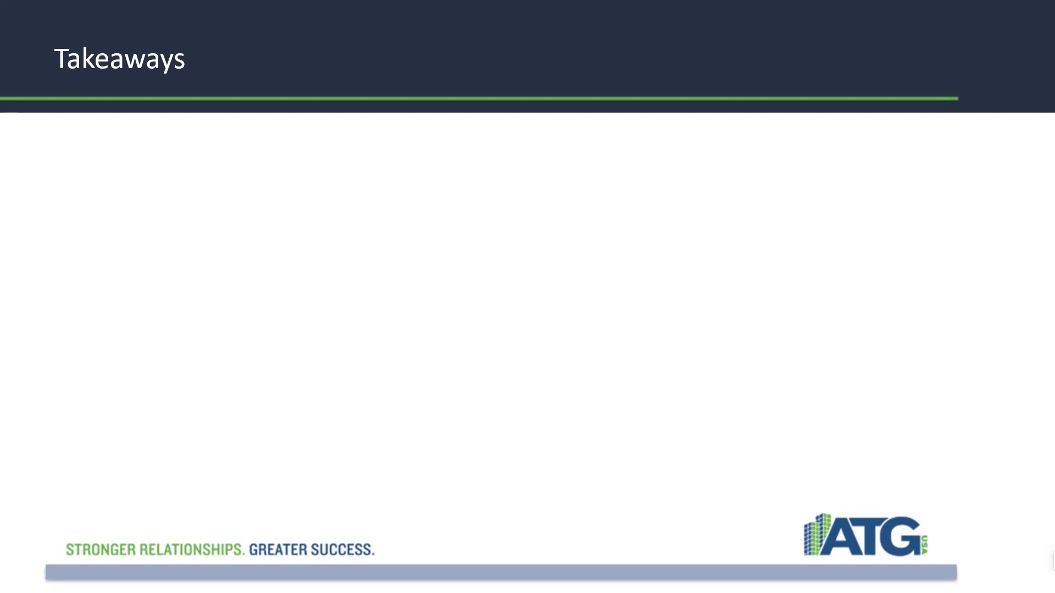
{"action": "key", "text": "Right"}
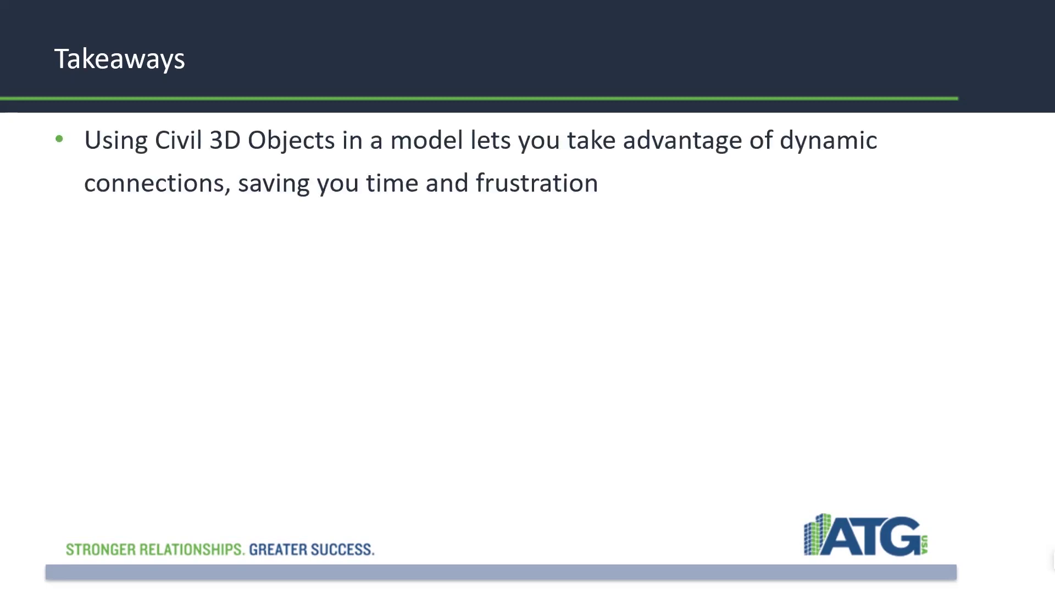